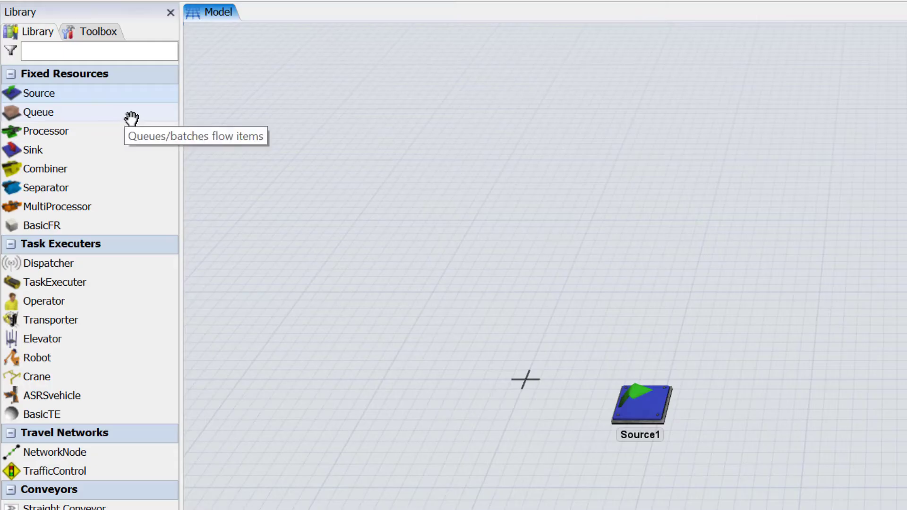
# Step: Place a Queue, a Processor and a Sink in a row after the Source in the 3D model
pyautogui.click(732, 395)
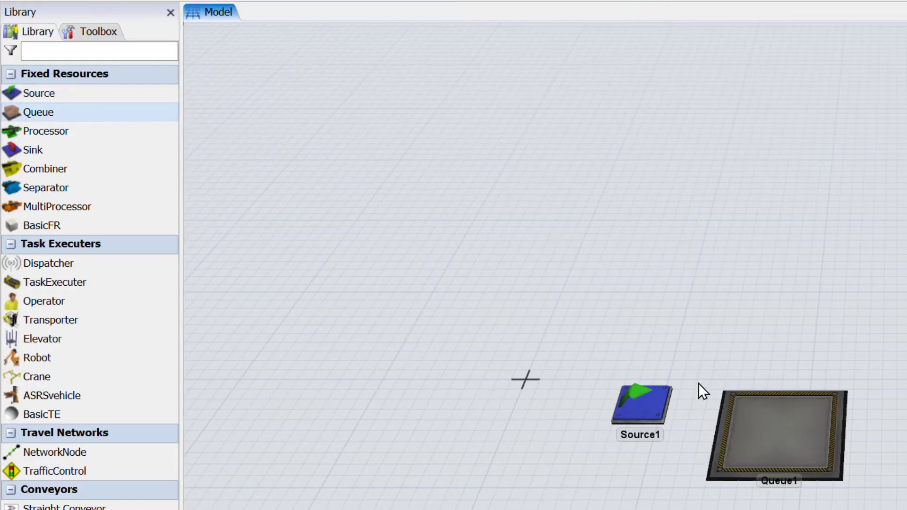
pyautogui.click(77, 133)
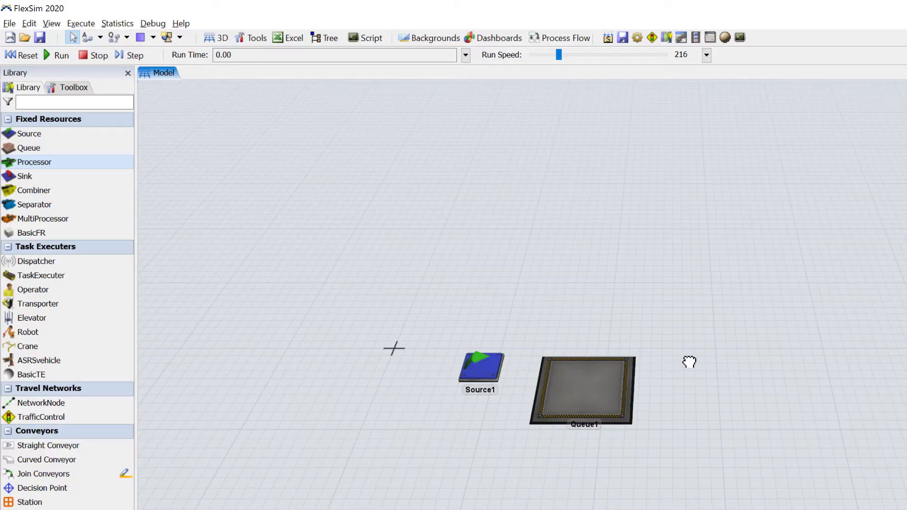
pyautogui.click(689, 362)
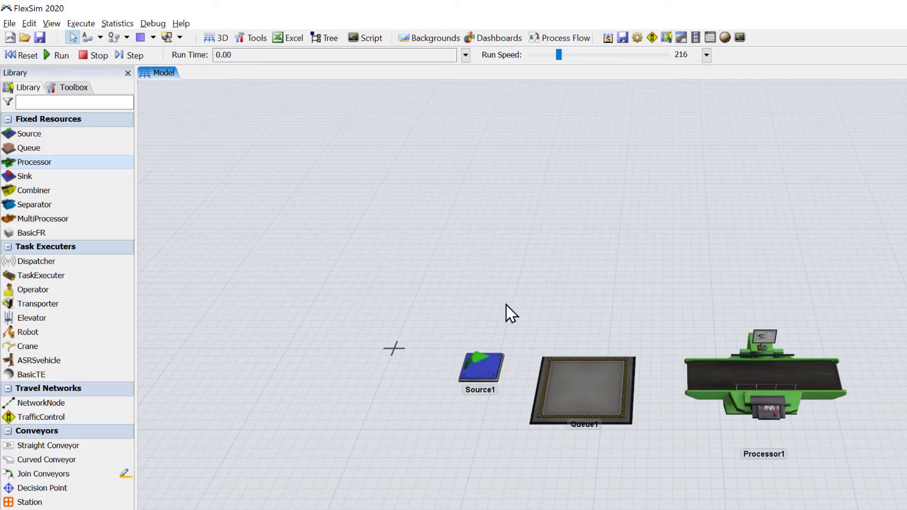
pyautogui.click(118, 176)
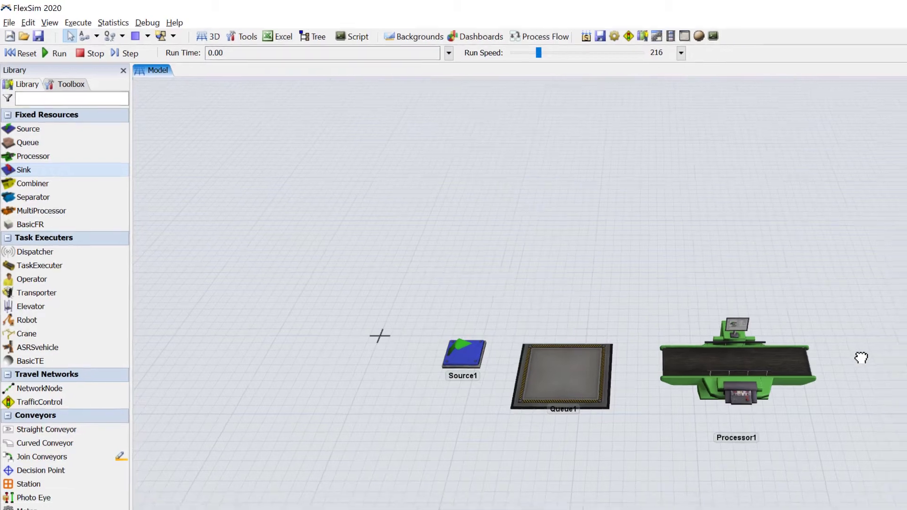
pyautogui.click(860, 358)
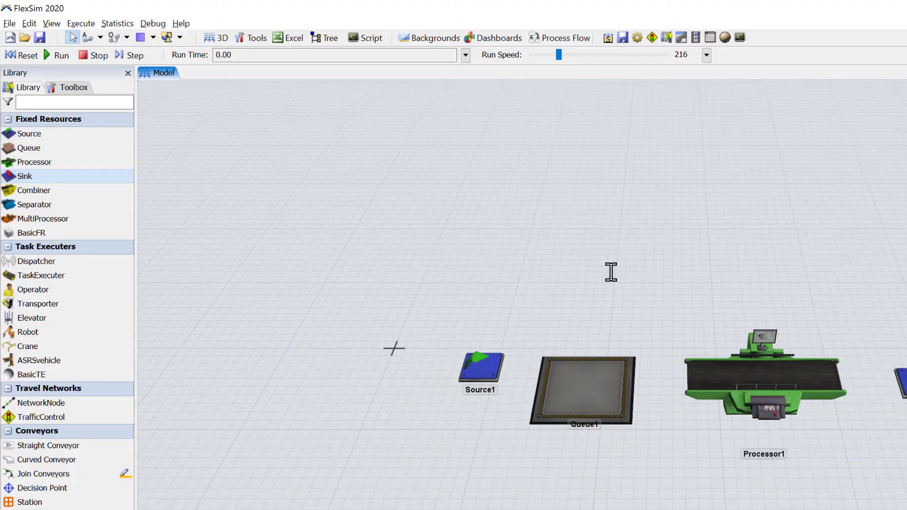
# Step: Run the model without any object connections and reset it to time zero
pyautogui.click(53, 56)
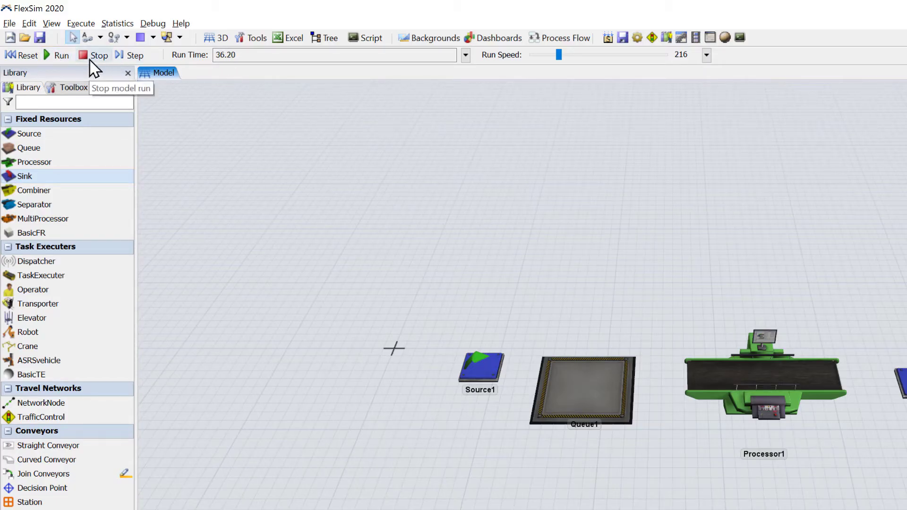
pyautogui.click(31, 56)
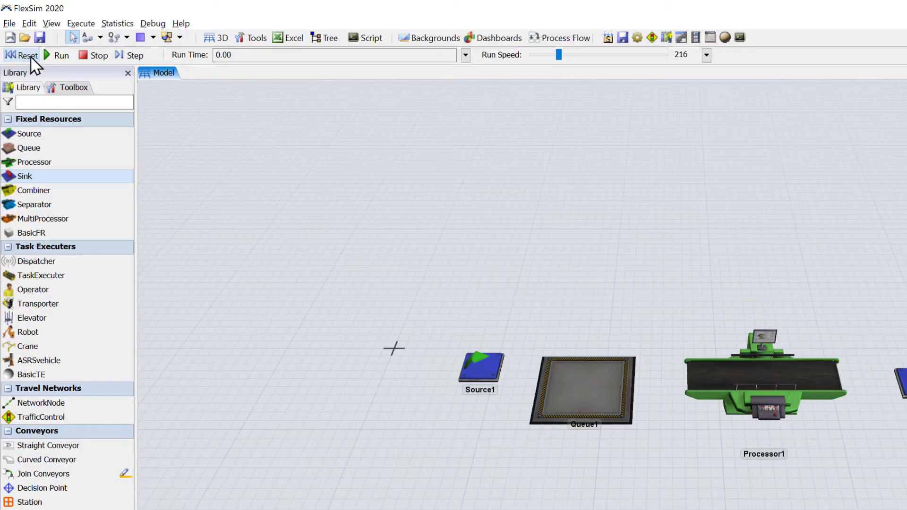
pyautogui.click(88, 37)
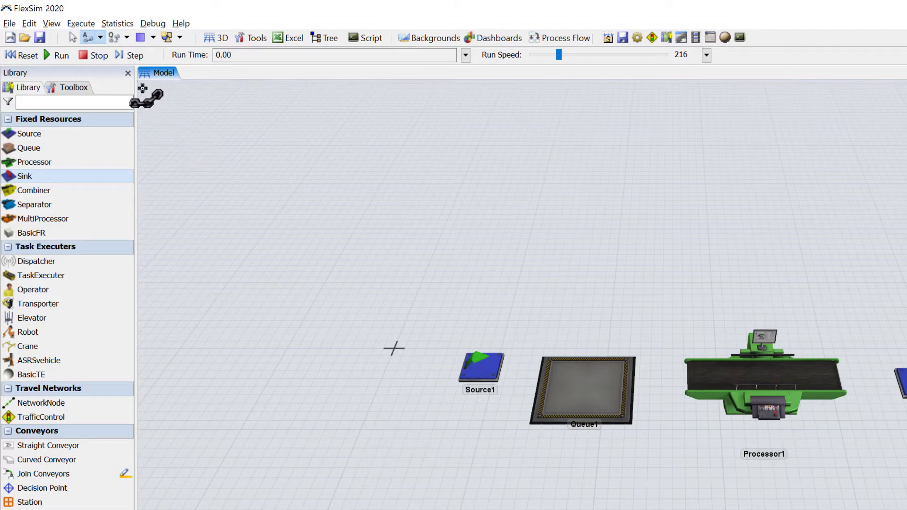
pyautogui.click(115, 40)
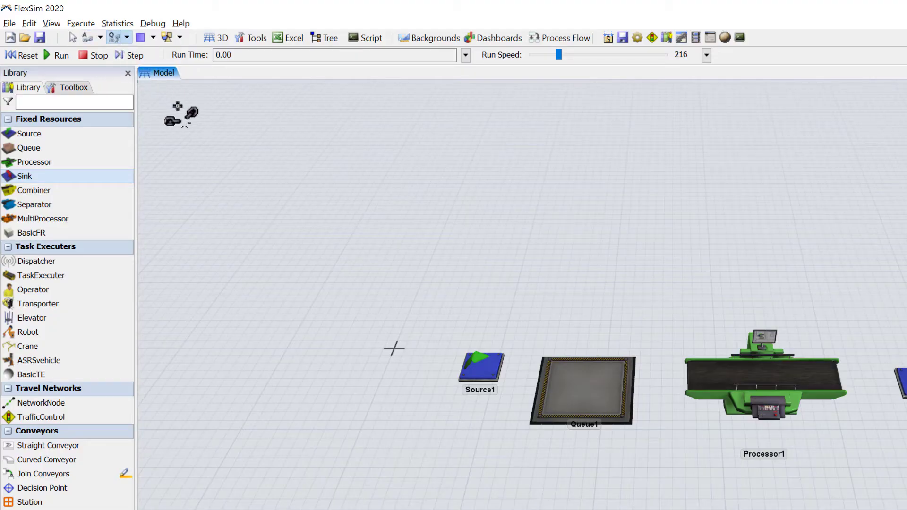
pyautogui.click(73, 37)
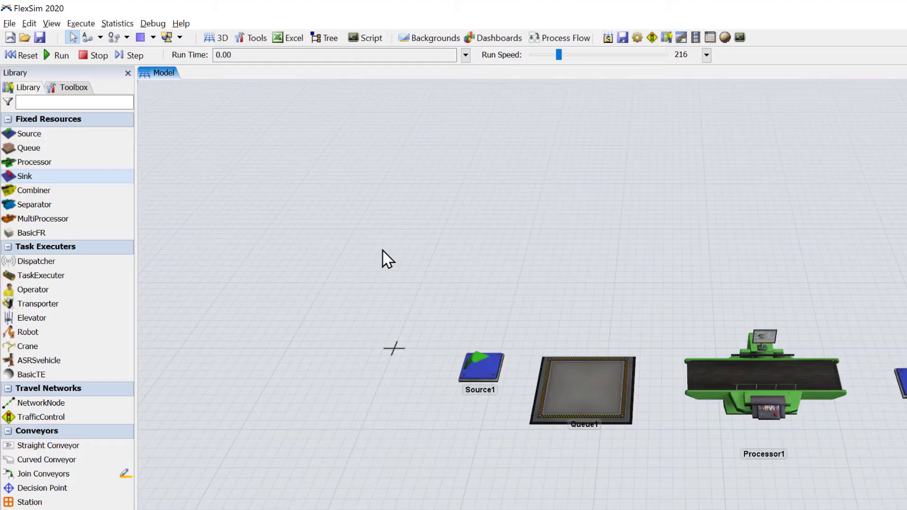
# Step: Connect the Source to the Queue, the Queue to the Processor, and the Processor to the Sink
pyautogui.press('a')
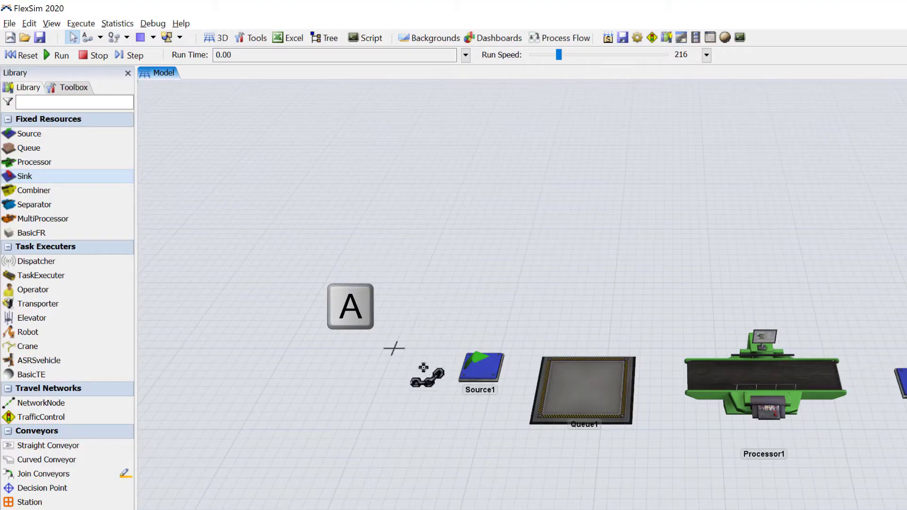
pyautogui.moveTo(479, 368); pyautogui.dragTo(722, 376)
pyautogui.moveTo(799, 374); pyautogui.dragTo(889, 387)
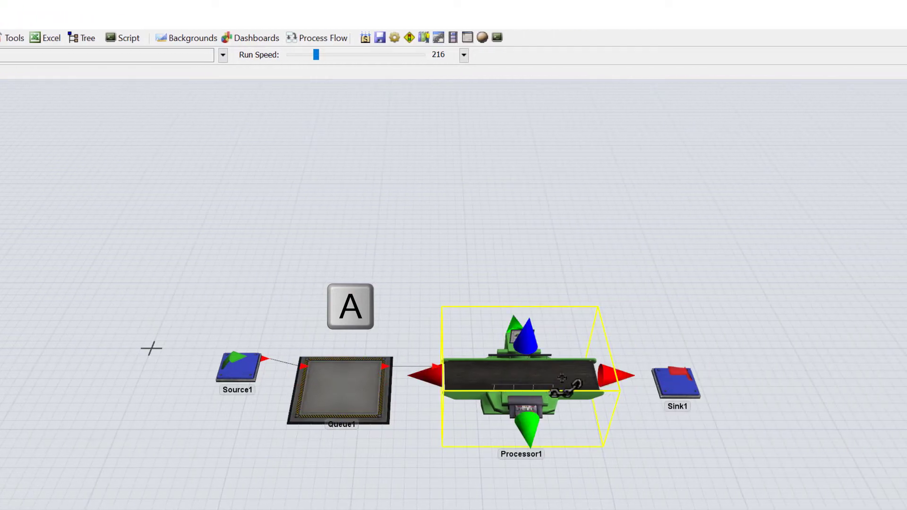
pyautogui.moveTo(646, 387); pyautogui.dragTo(674, 380)
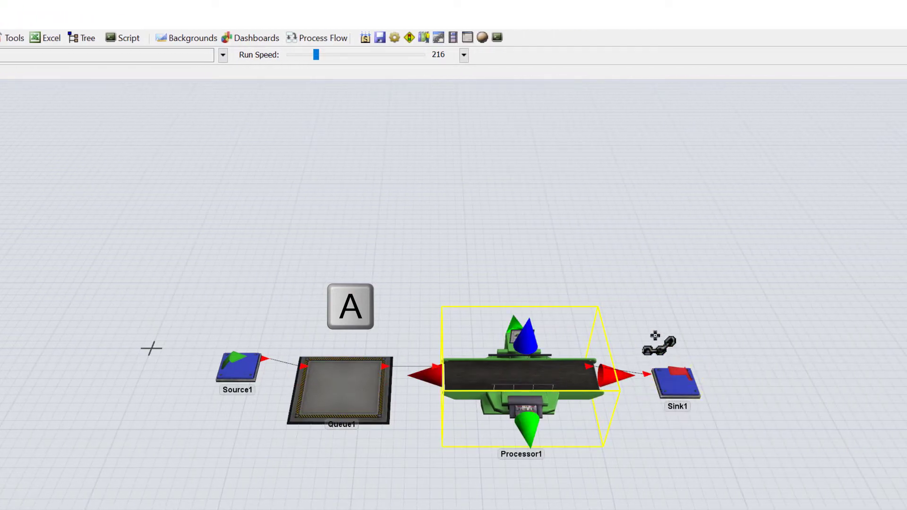
pyautogui.click(652, 311)
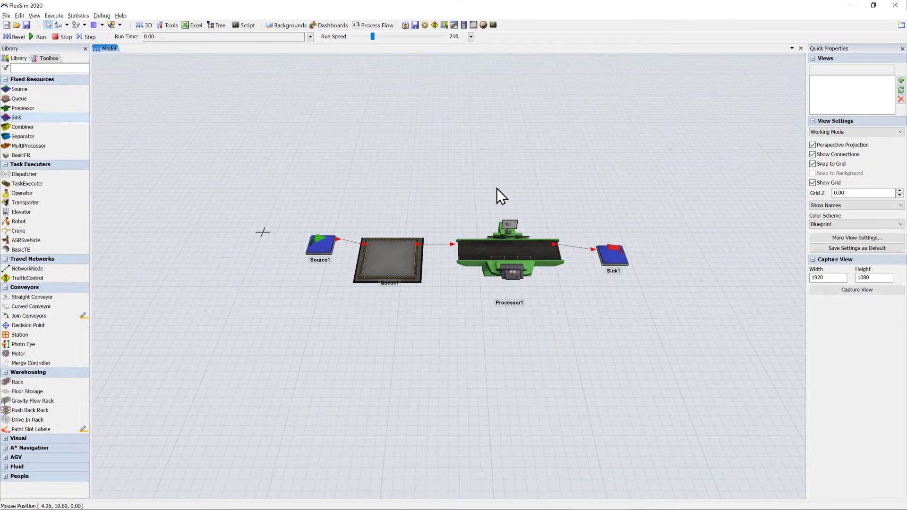
# Step: Reset and run the connected model, slowing the run speed to 3.98 before stopping the simulation
pyautogui.click(14, 37)
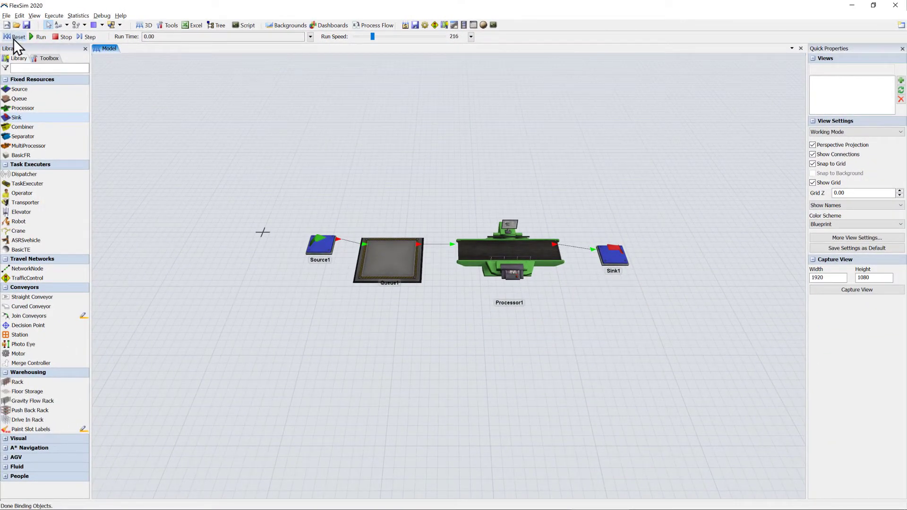
pyautogui.click(39, 36)
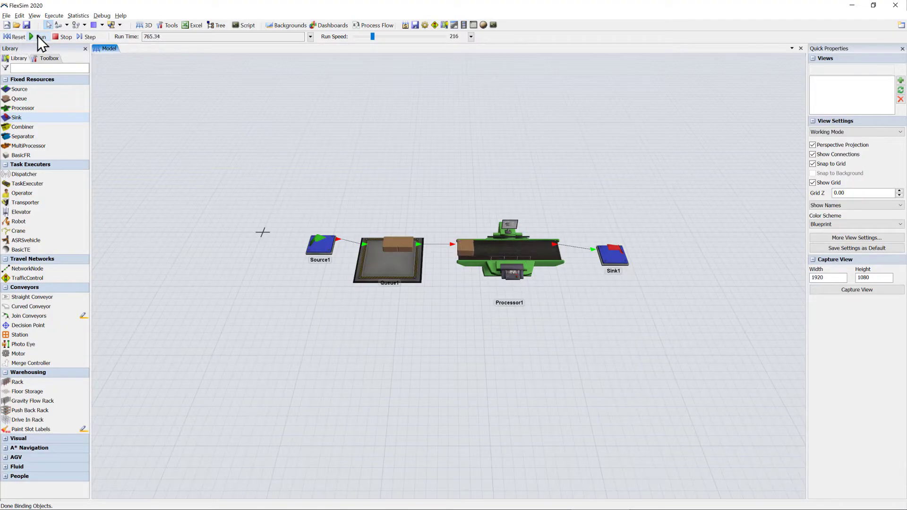
pyautogui.moveTo(372, 38); pyautogui.dragTo(360, 36)
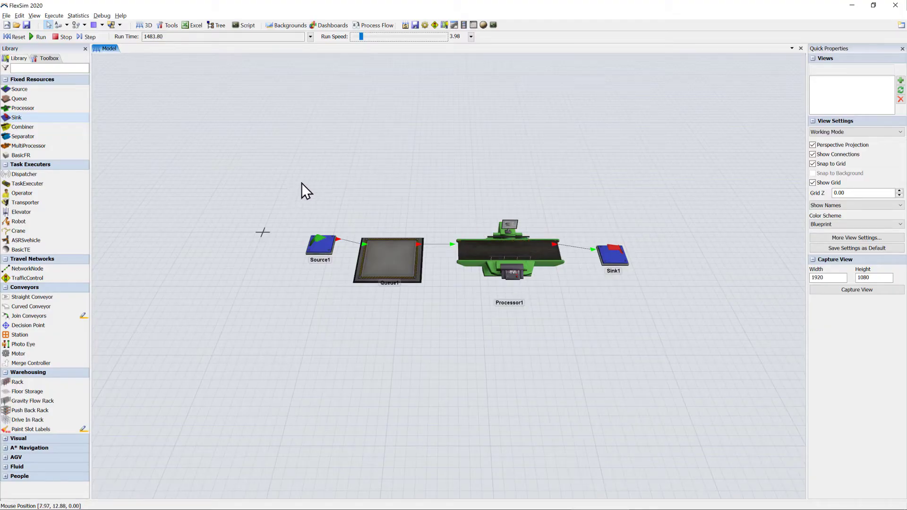
pyautogui.click(62, 40)
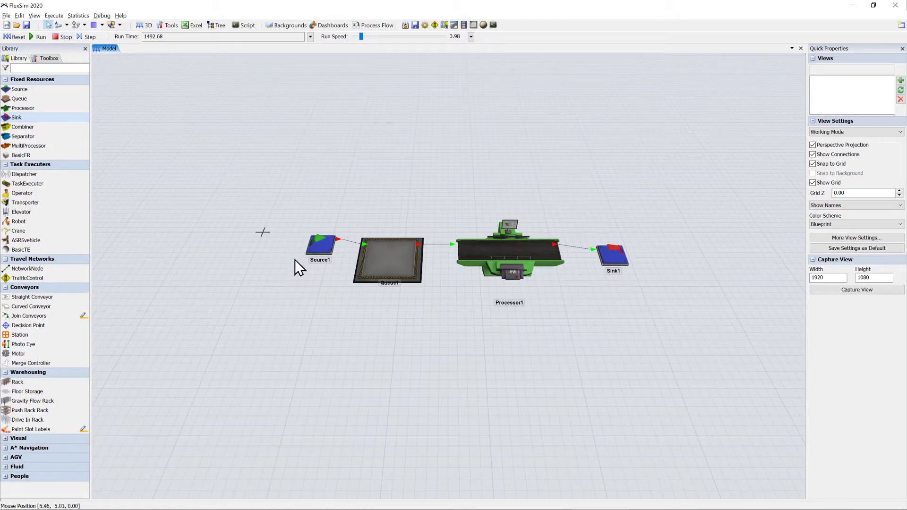
# Step: Inspect the Source's inter-arrival time distribution and its parameters without changing them
pyautogui.click(317, 248)
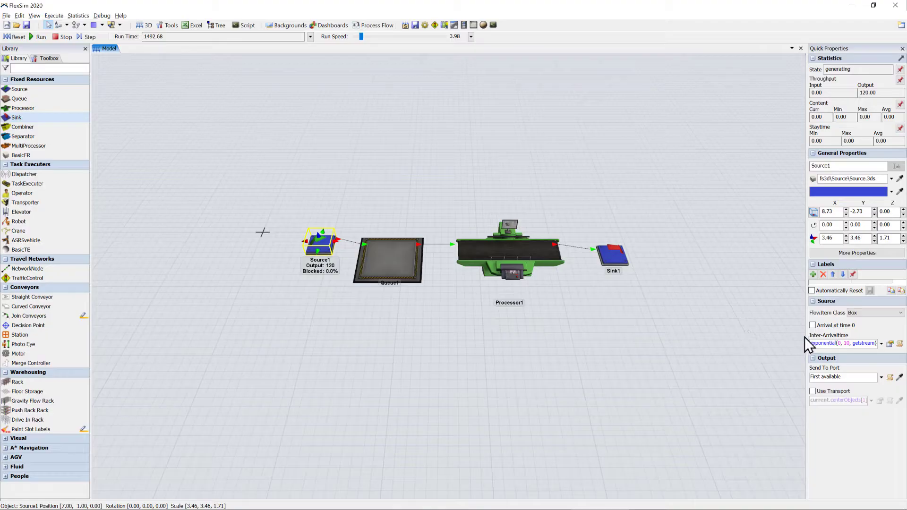
pyautogui.click(888, 343)
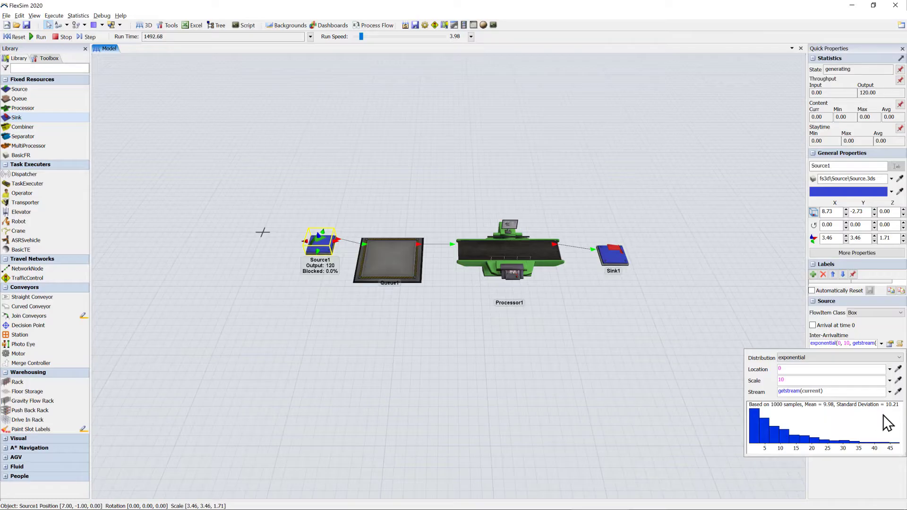
pyautogui.click(692, 338)
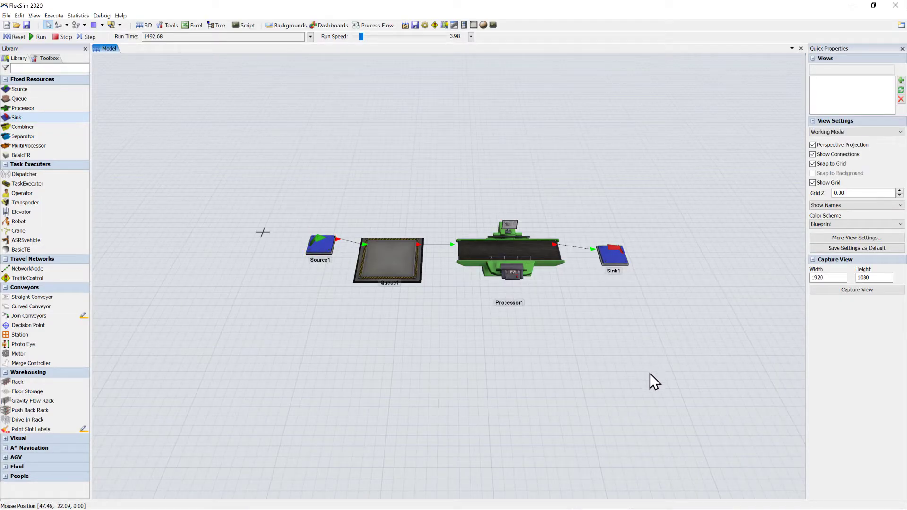
# Step: Check the Processor's process time setting and deselect the object
pyautogui.click(504, 253)
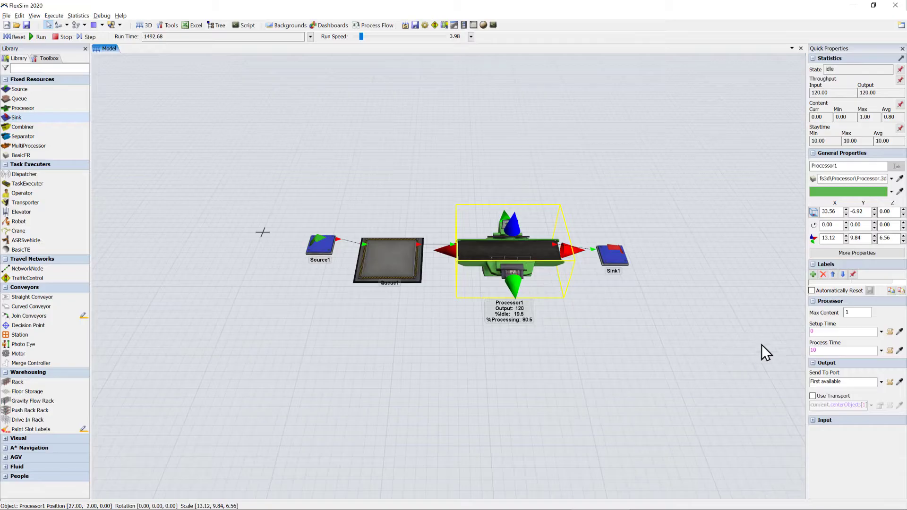
pyautogui.click(831, 350)
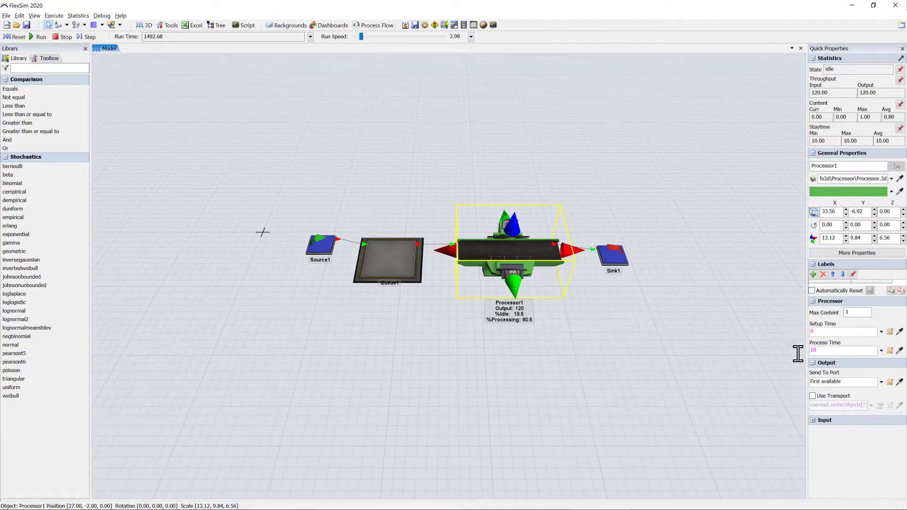
pyautogui.click(640, 360)
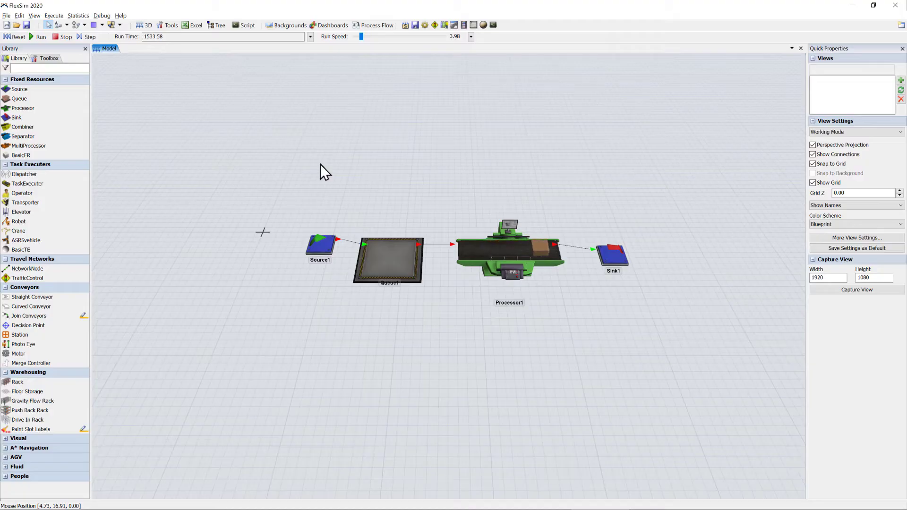
# Step: Run the model at a speed of 174, then slow it to 5.73 to check the Processor's statistics
pyautogui.moveTo(368, 42); pyautogui.dragTo(372, 41)
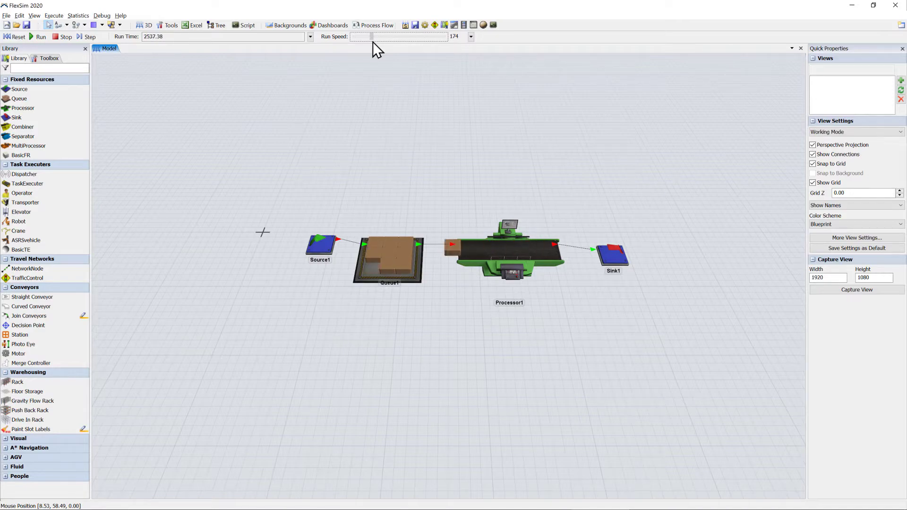
pyautogui.moveTo(372, 42); pyautogui.dragTo(363, 41)
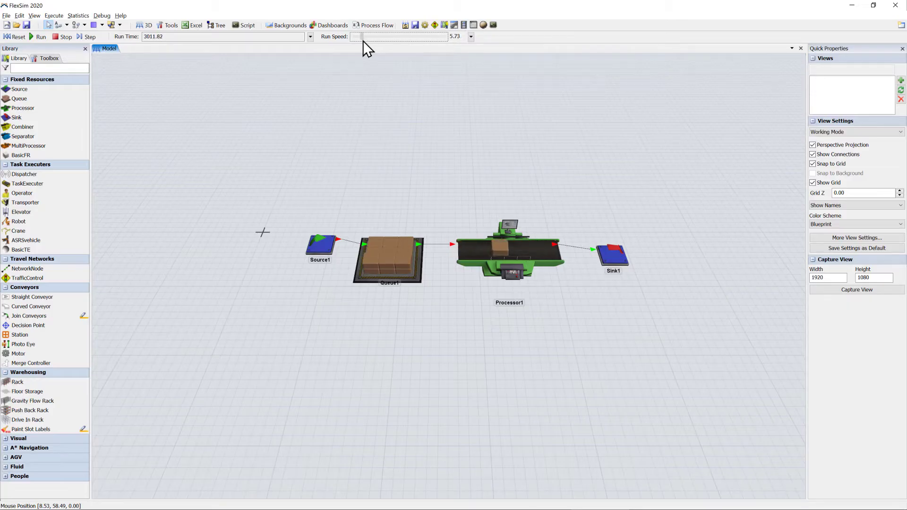
pyautogui.click(472, 260)
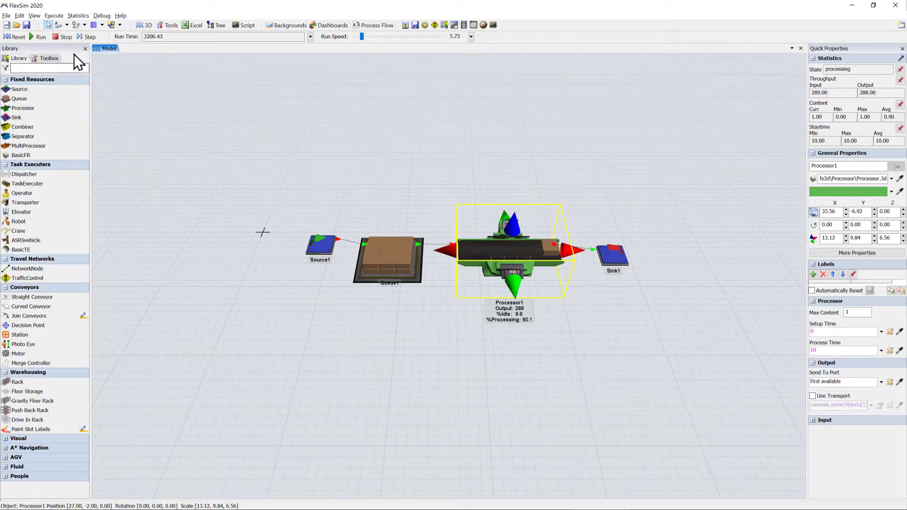
pyautogui.click(20, 38)
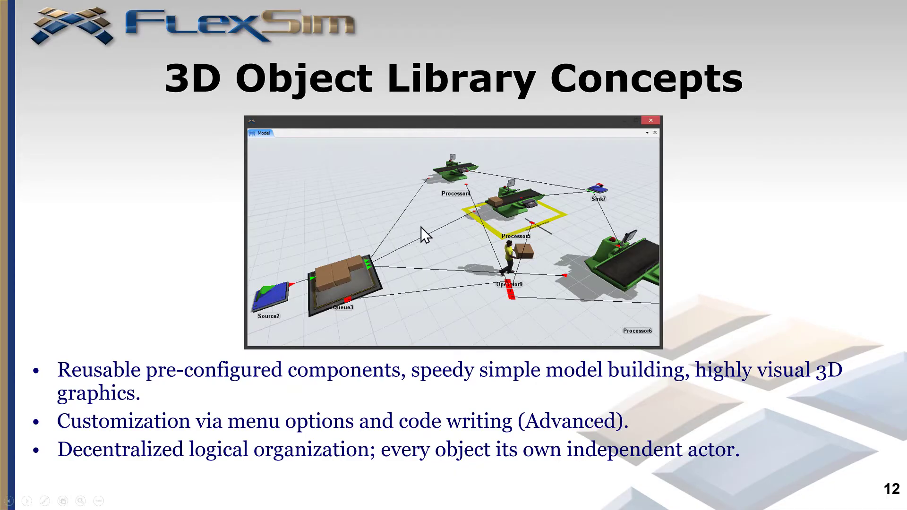
pyautogui.press('Right')
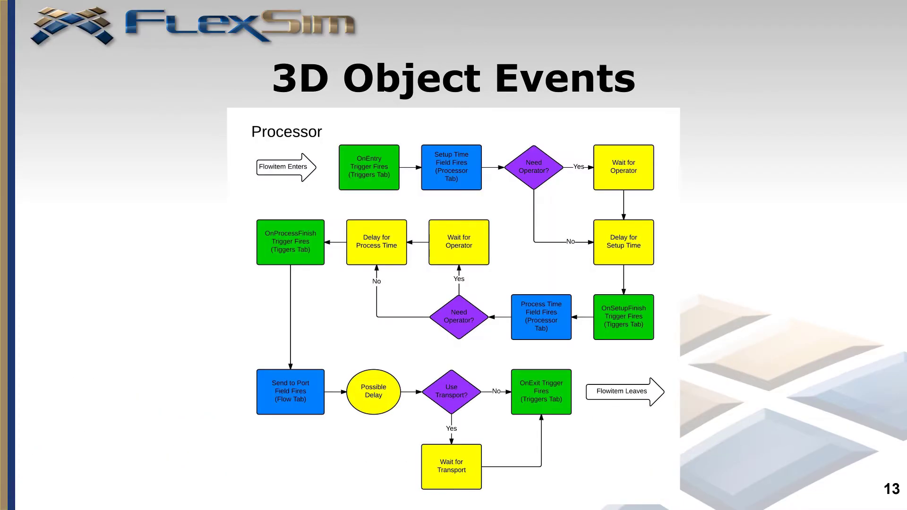
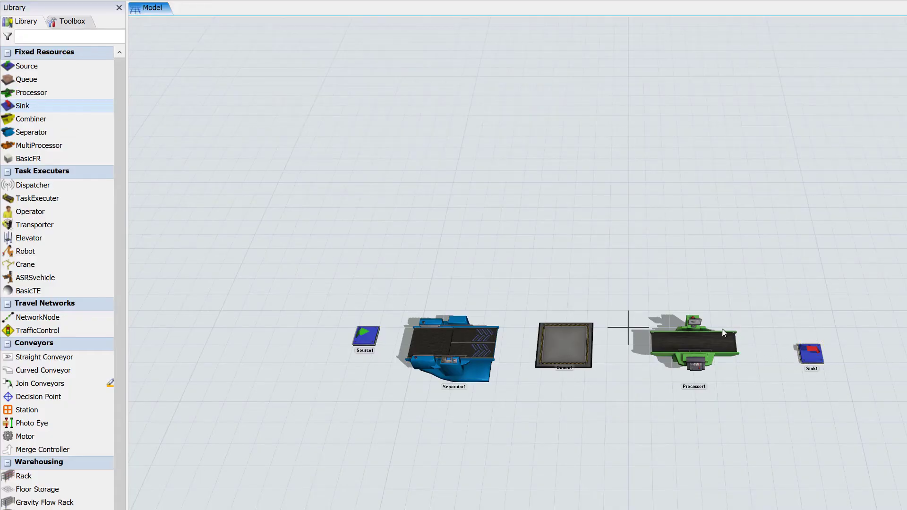
# Step: Add a Custom operator from the Task Executers just in front of the Processor
pyautogui.click(30, 209)
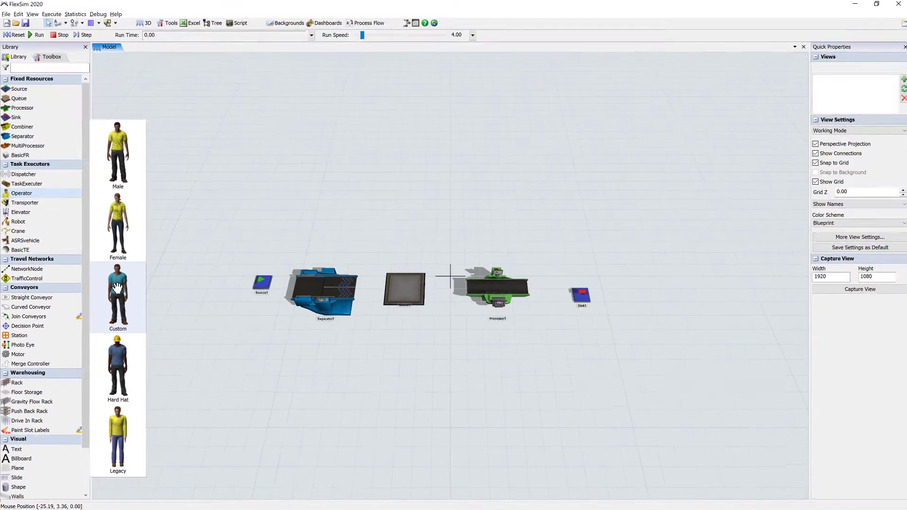
pyautogui.moveTo(117, 287); pyautogui.dragTo(493, 332)
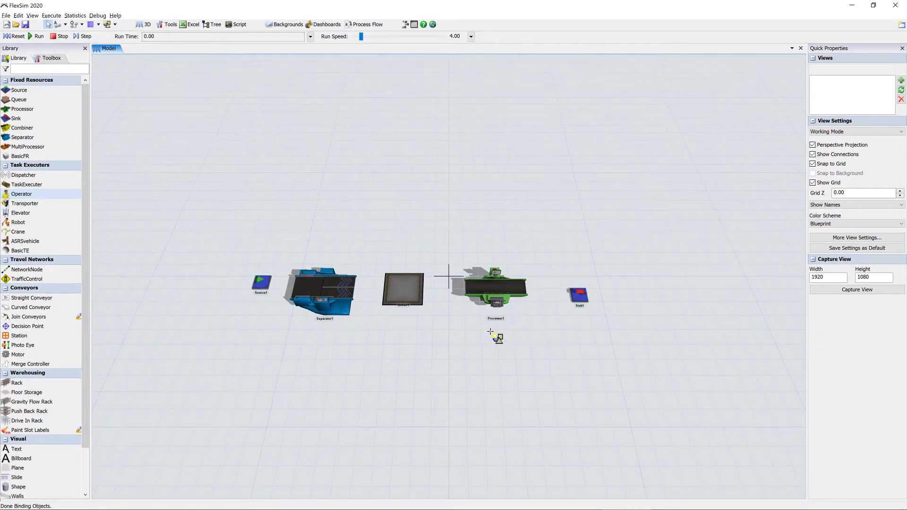
pyautogui.click(501, 327)
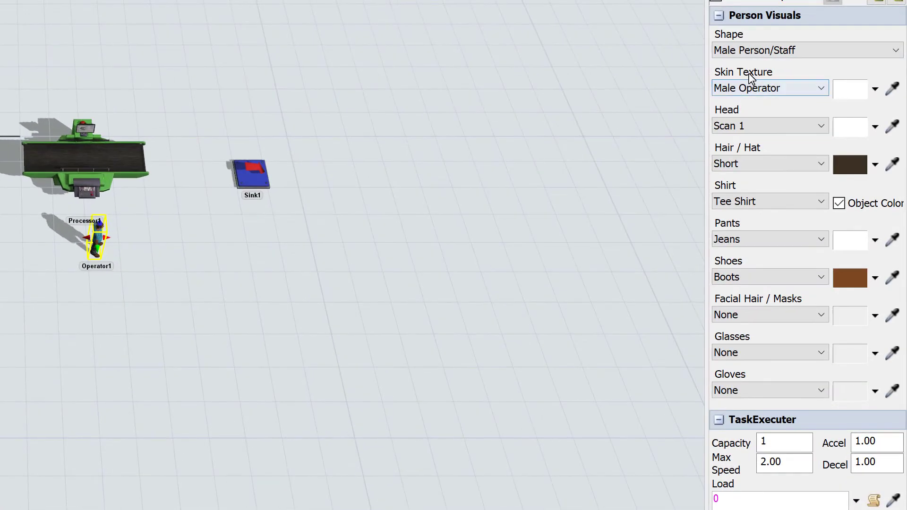
# Step: Review the available person shapes for the operator, keeping Male Person/Staff
pyautogui.click(757, 51)
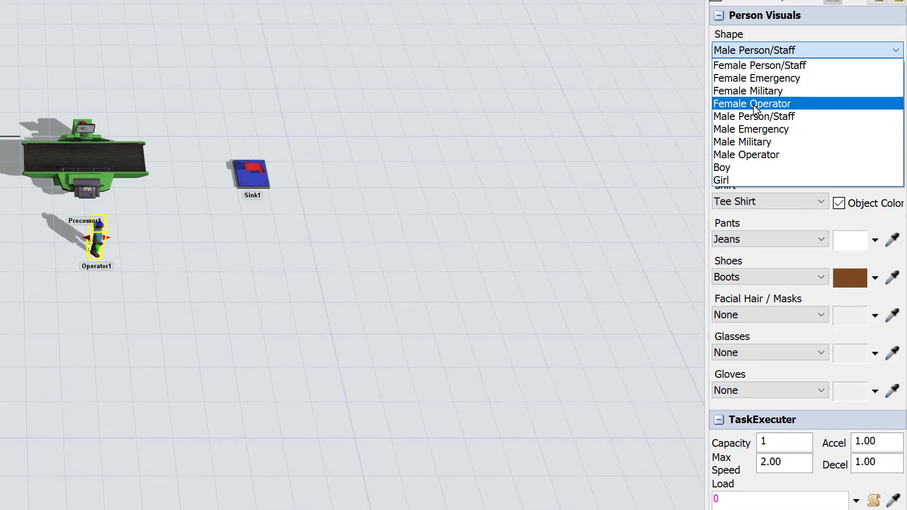
pyautogui.click(789, 38)
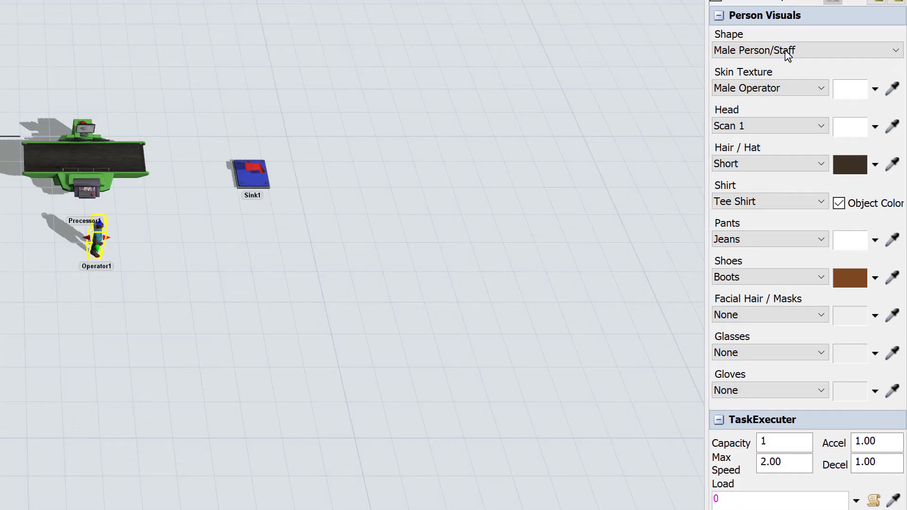
# Step: Review the available skin textures for the operator, keeping Male Operator
pyautogui.click(823, 96)
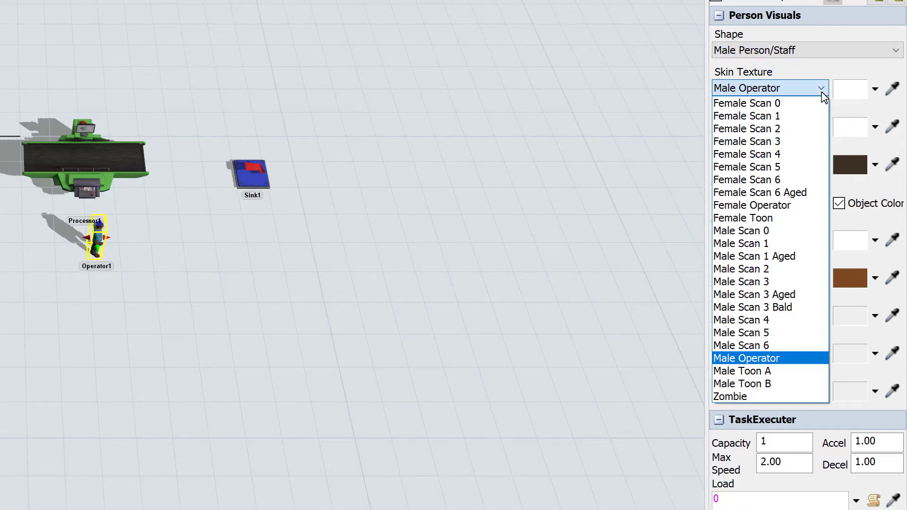
pyautogui.click(815, 66)
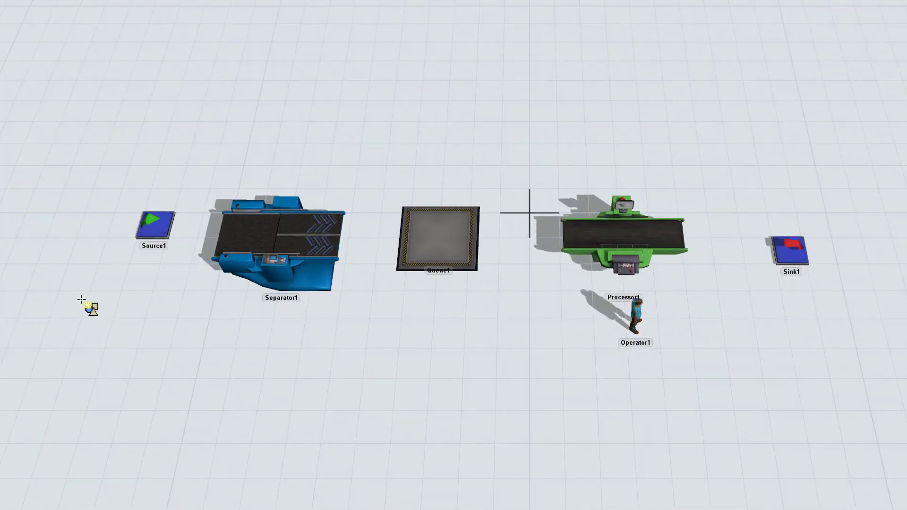
# Step: Connect the Source, Separator, Queue, Processor and Sink in sequence with input/output port connections
pyautogui.press('a')
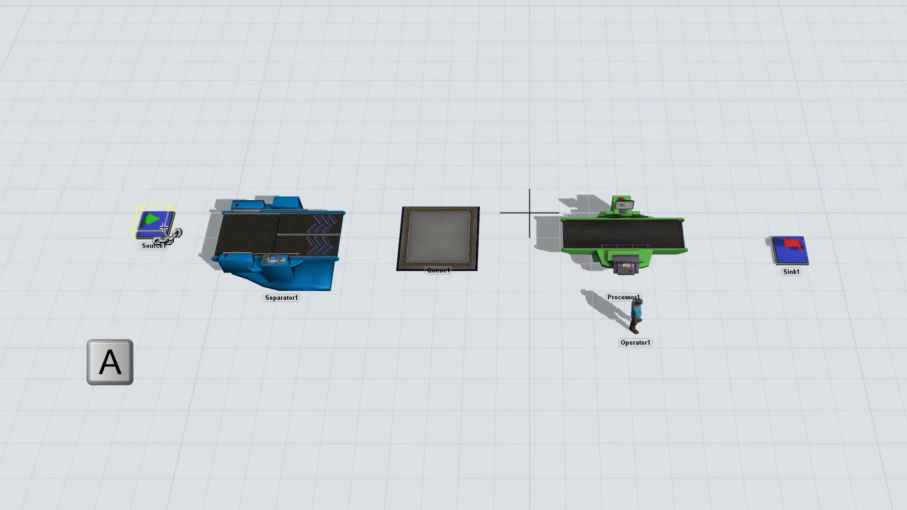
pyautogui.moveTo(159, 225); pyautogui.dragTo(256, 227)
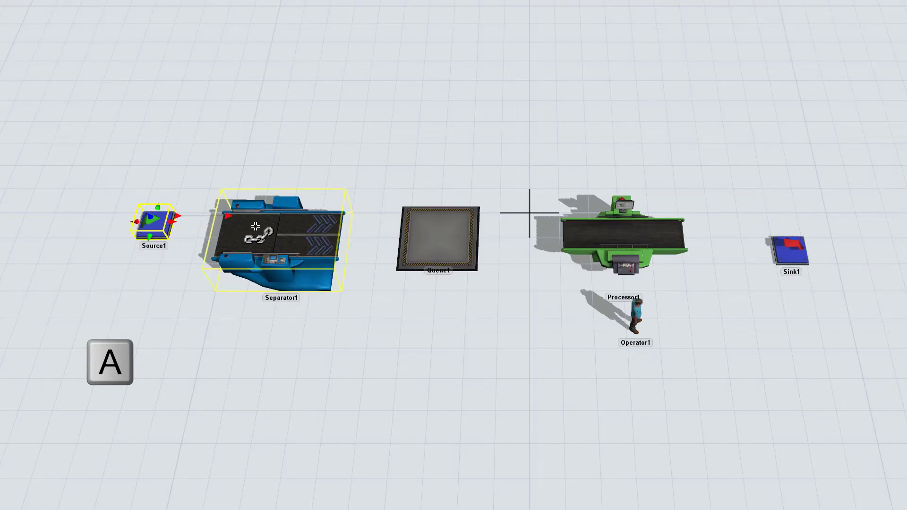
pyautogui.moveTo(326, 227); pyautogui.dragTo(437, 233)
pyautogui.moveTo(437, 233); pyautogui.dragTo(798, 251)
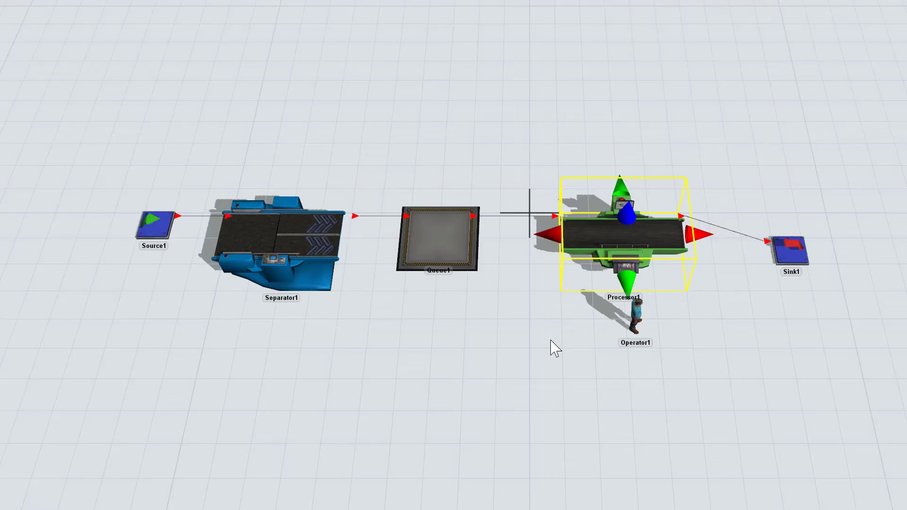
# Step: Connect the Queue and the Processor to the Operator with center port connections
pyautogui.press('s')
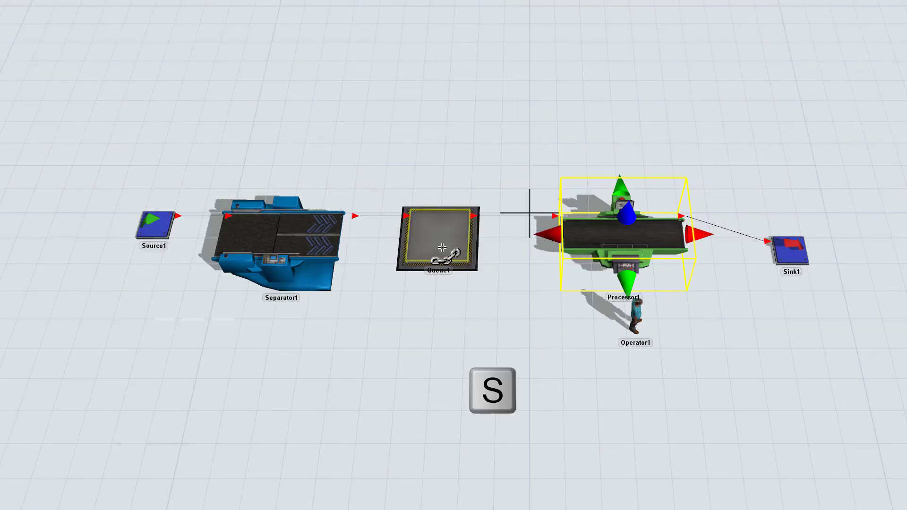
pyautogui.moveTo(442, 248); pyautogui.dragTo(639, 316)
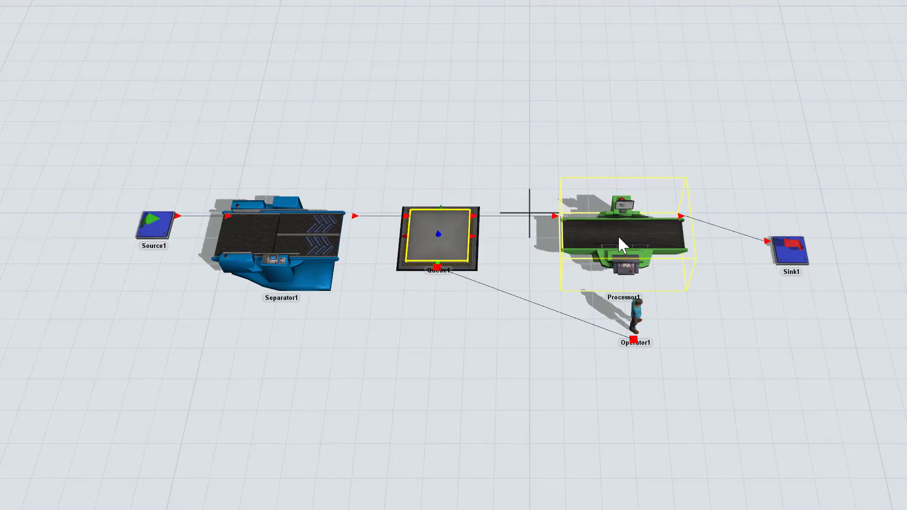
pyautogui.press('s')
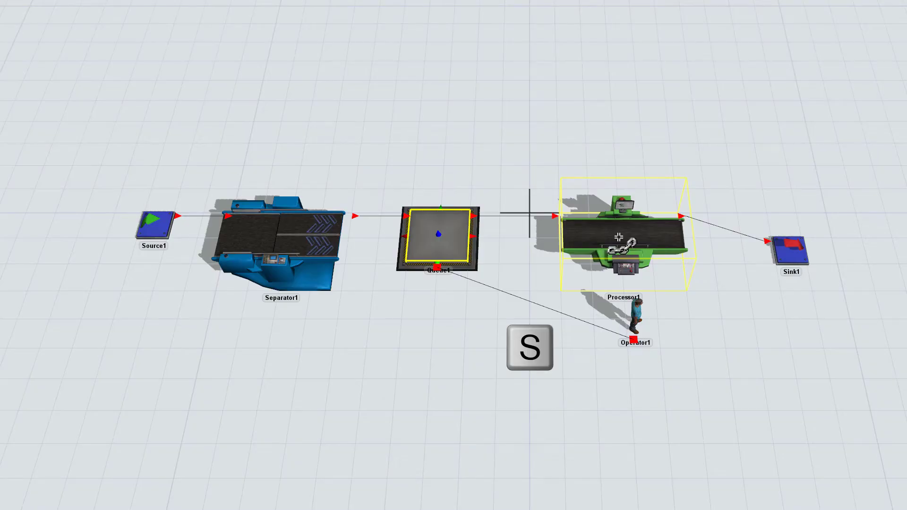
pyautogui.click(619, 237)
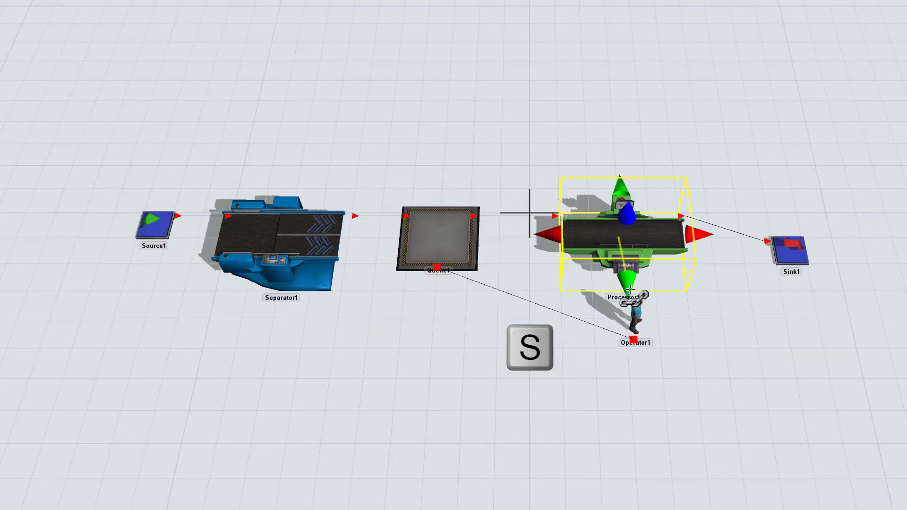
pyautogui.click(636, 320)
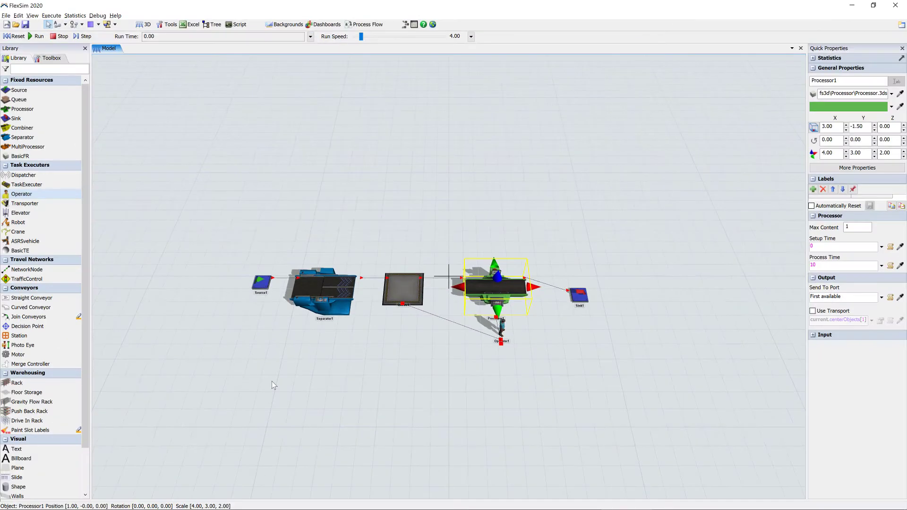
# Step: Set the Source's inter-arrival time to 120 in its properties and apply the change
pyautogui.click(262, 282)
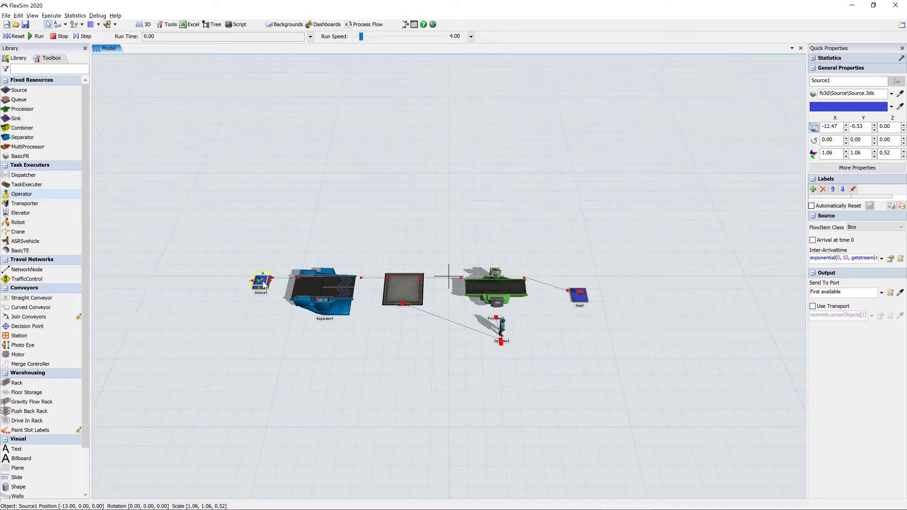
pyautogui.doubleClick(263, 283)
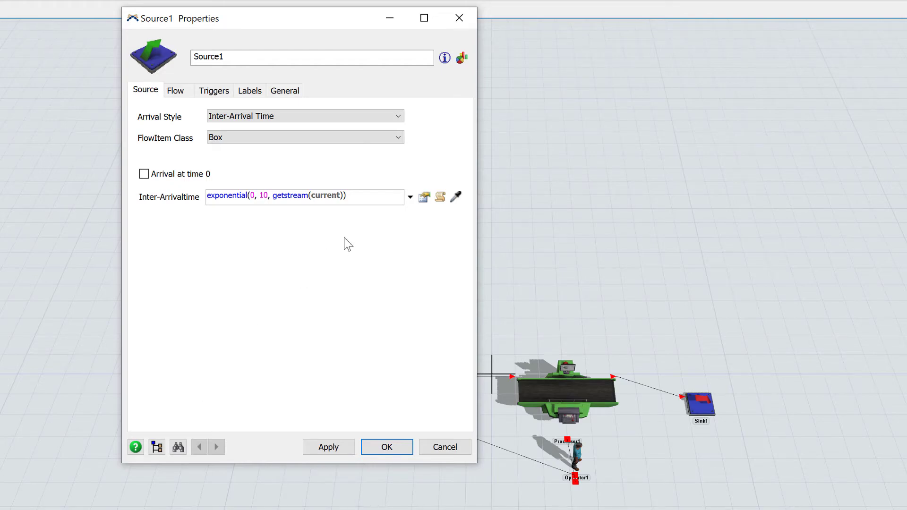
pyautogui.moveTo(371, 196); pyautogui.dragTo(175, 184)
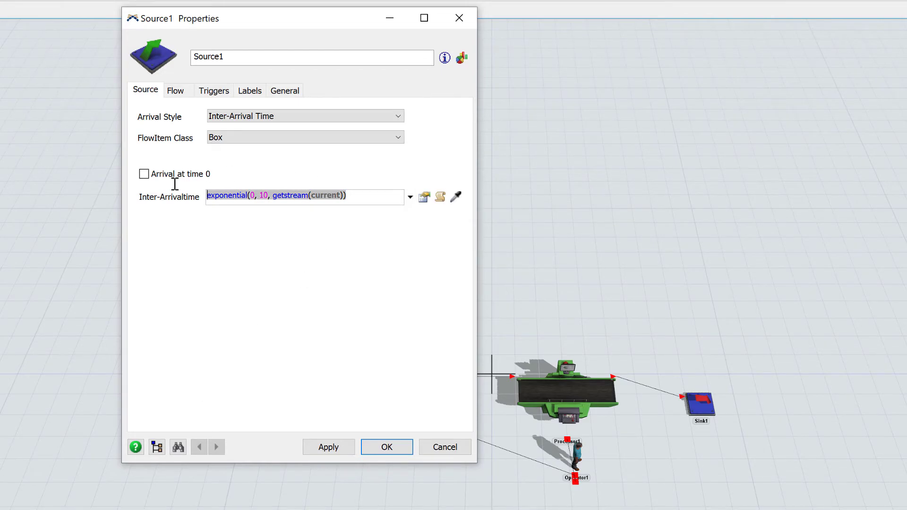
pyautogui.write('120')
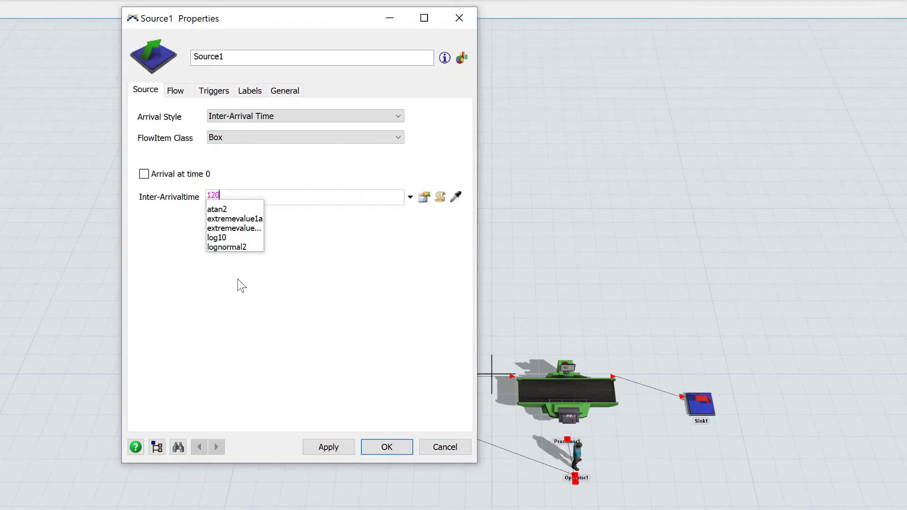
pyautogui.click(237, 279)
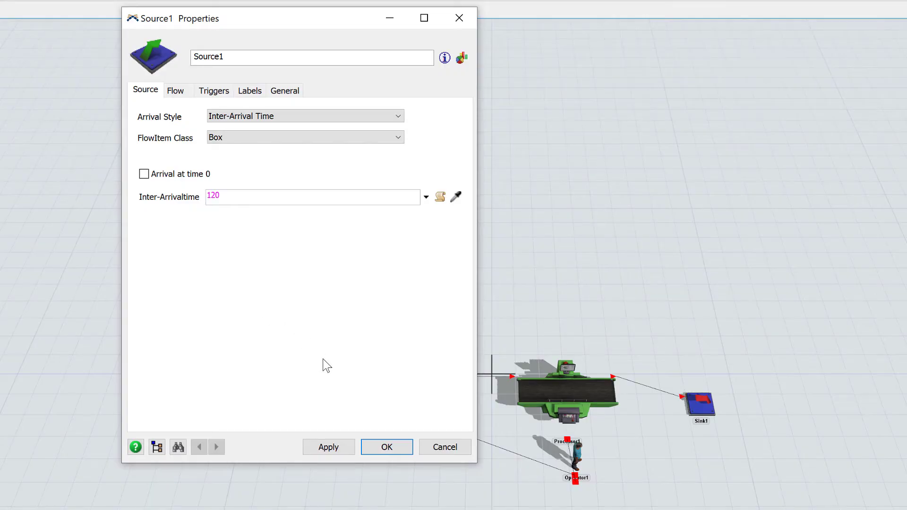
pyautogui.click(390, 448)
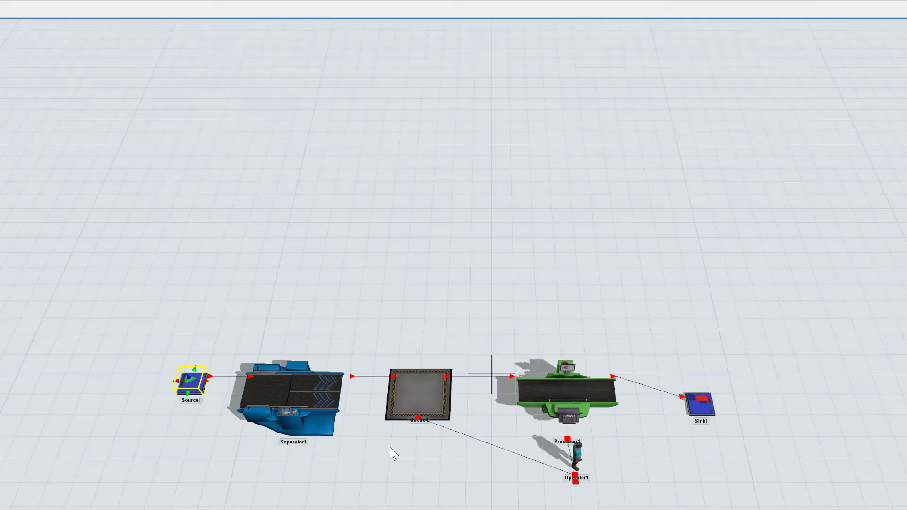
# Step: Open the Separator's properties and set its process time to 0
pyautogui.click(271, 392)
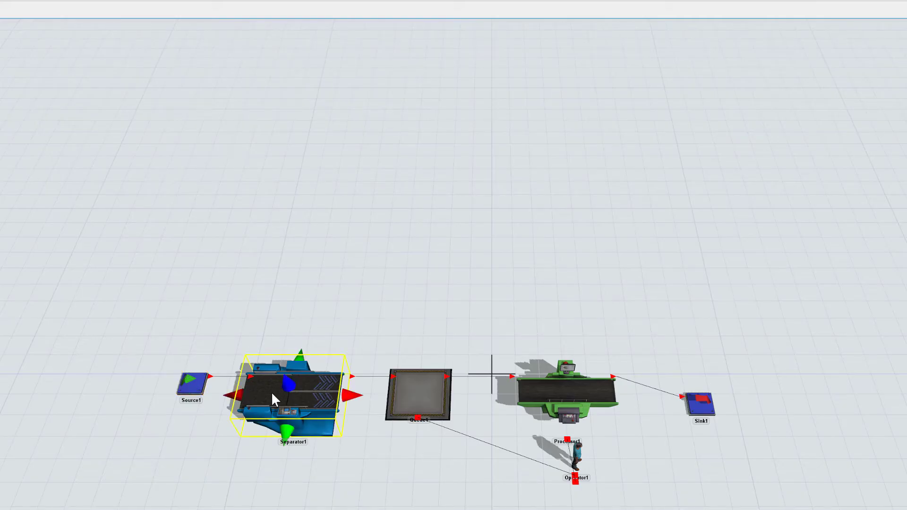
pyautogui.doubleClick(271, 392)
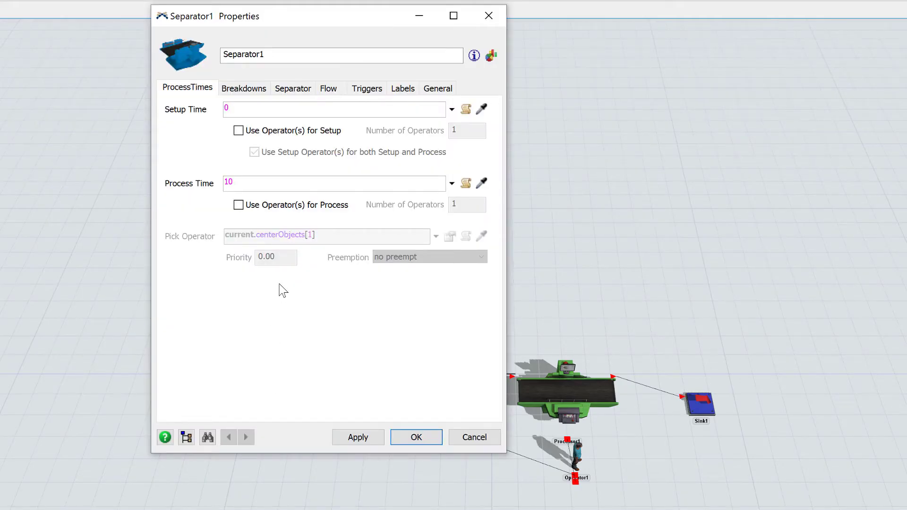
pyautogui.doubleClick(249, 181)
pyautogui.write('0')
# Step: Switch the Separator to Split mode with a split quantity of 4 and accept its properties
pyautogui.click(294, 91)
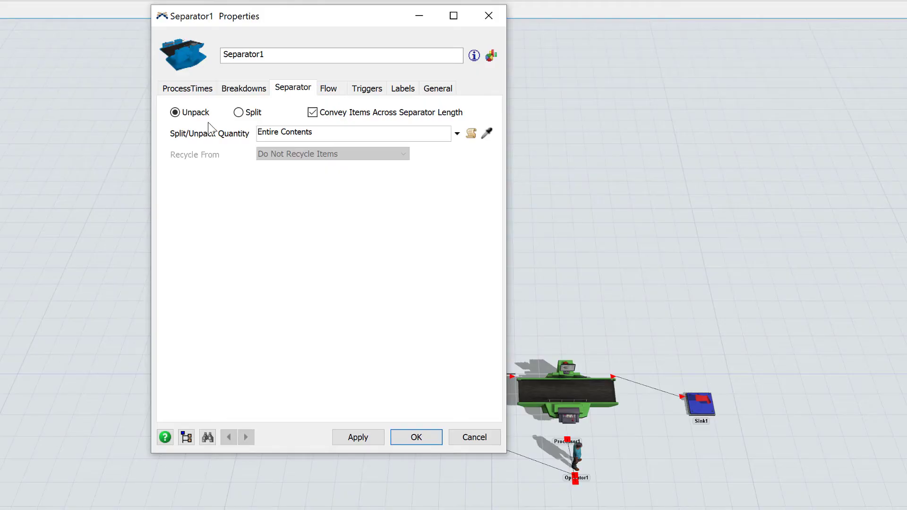
pyautogui.click(238, 112)
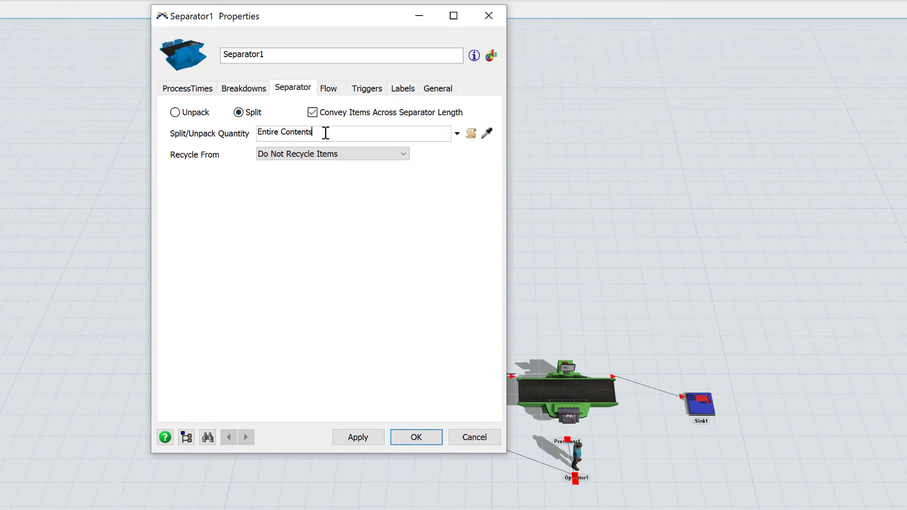
pyautogui.moveTo(324, 133); pyautogui.dragTo(232, 126)
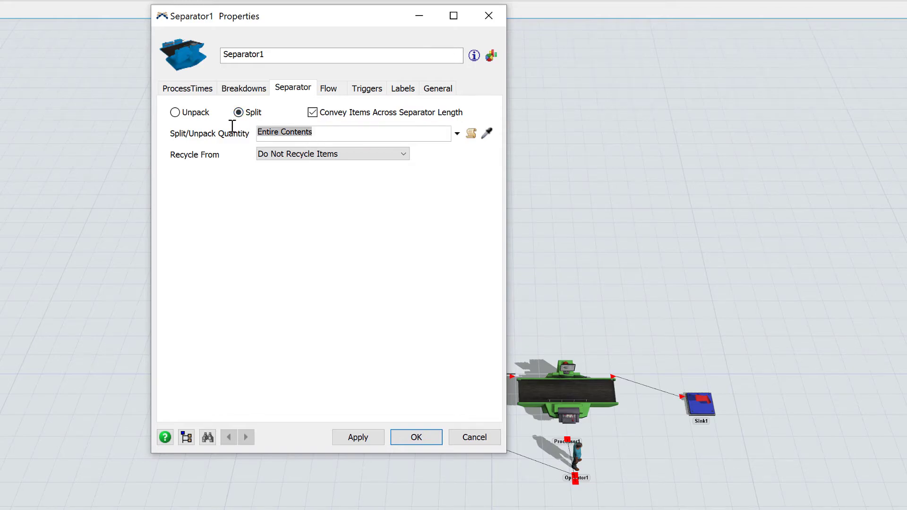
pyautogui.write('4')
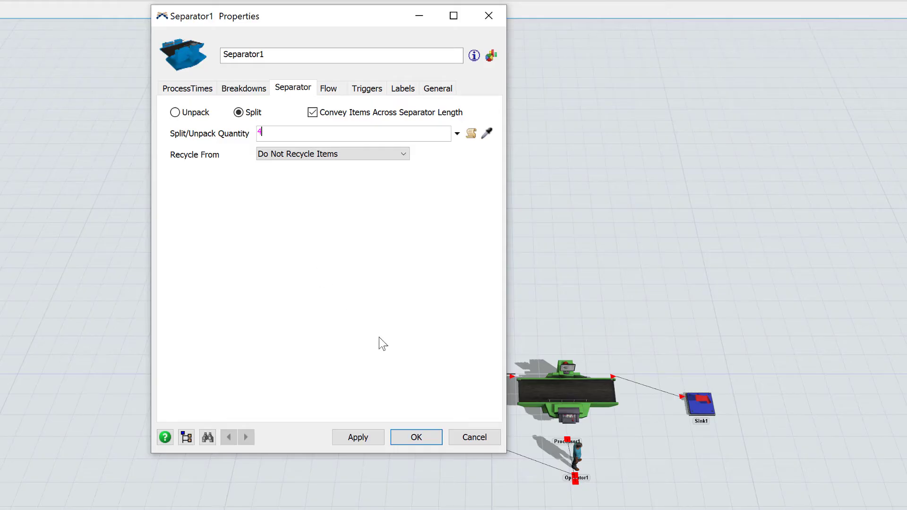
pyautogui.click(416, 442)
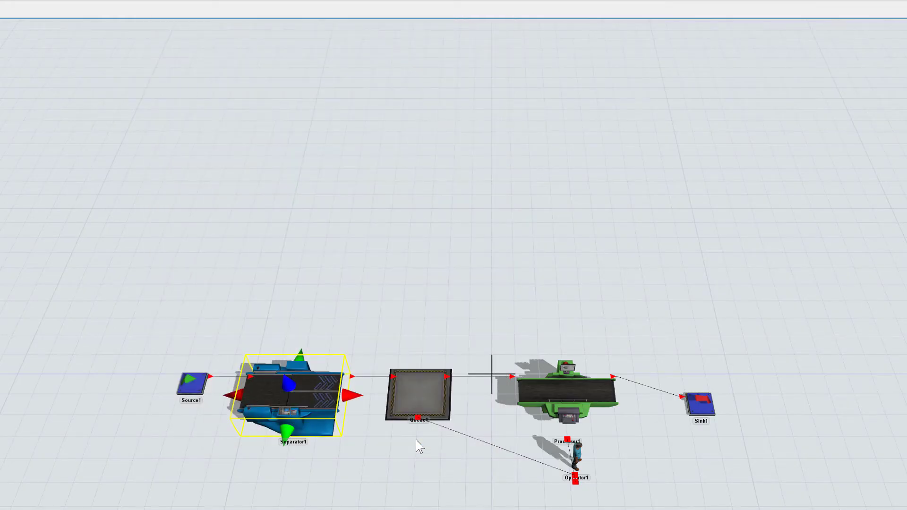
# Step: Open the Queue's flow properties and enable Use Transport for its output
pyautogui.doubleClick(418, 394)
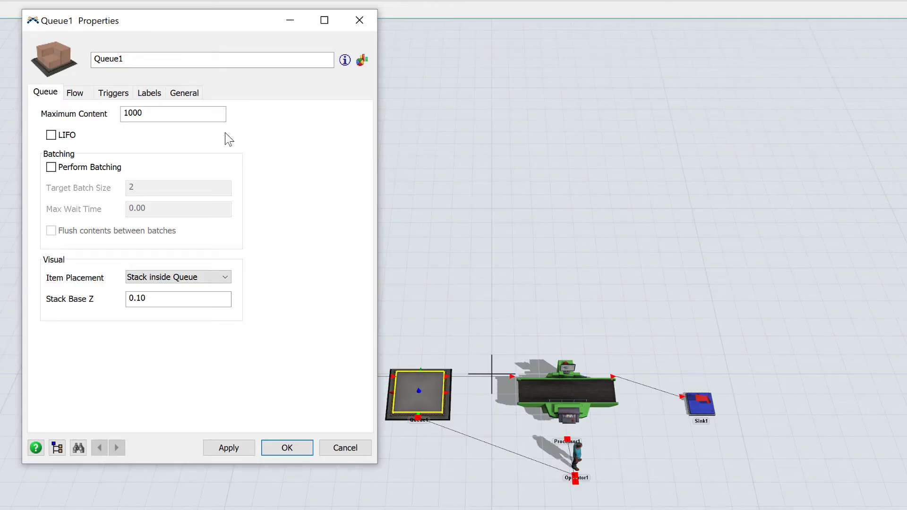
pyautogui.click(76, 99)
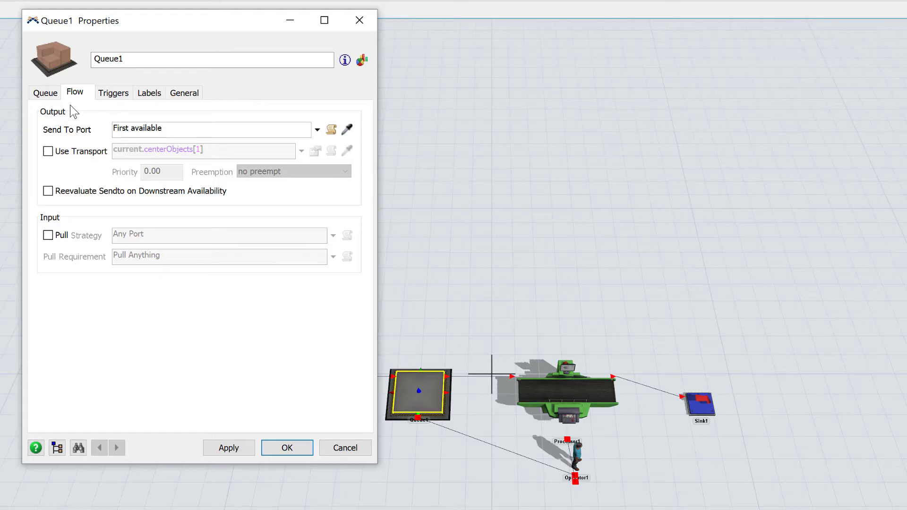
pyautogui.click(47, 151)
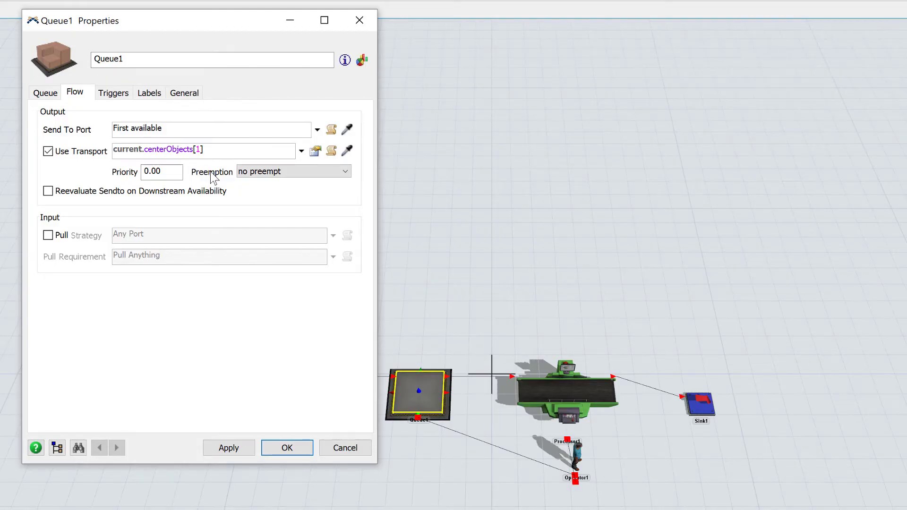
# Step: Set the Queue's transport to Object Connected to a Center Port with port number 1 and accept its properties
pyautogui.click(301, 151)
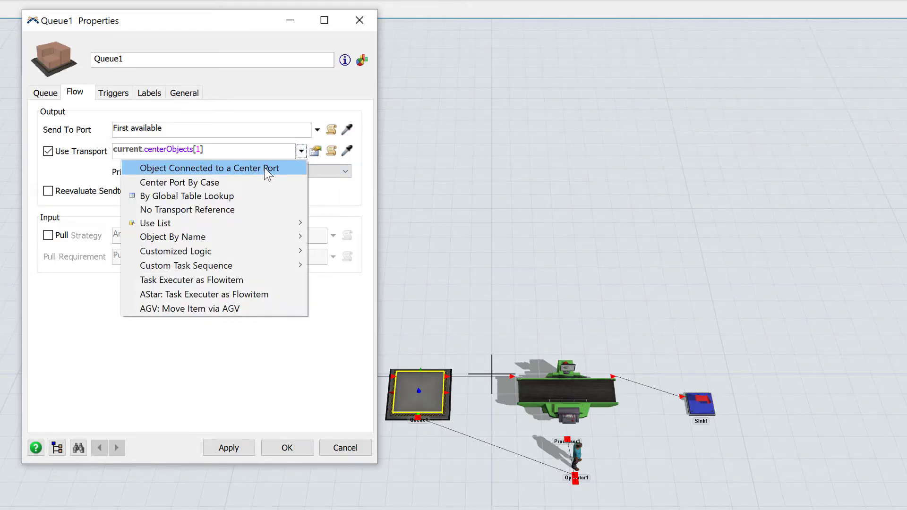
pyautogui.click(233, 170)
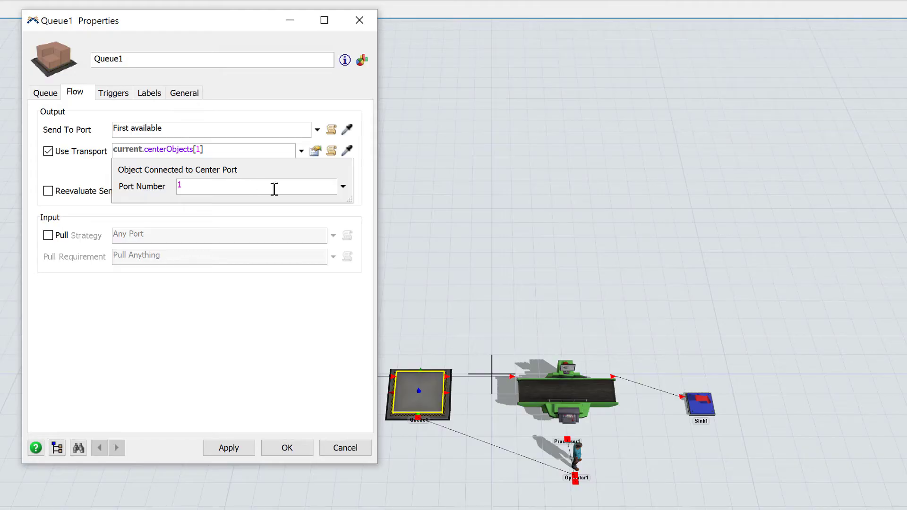
pyautogui.click(343, 188)
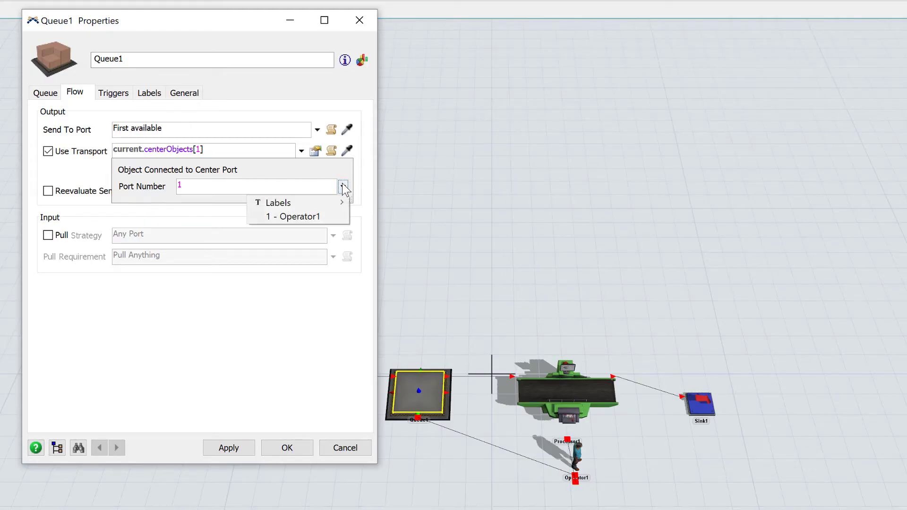
pyautogui.click(263, 171)
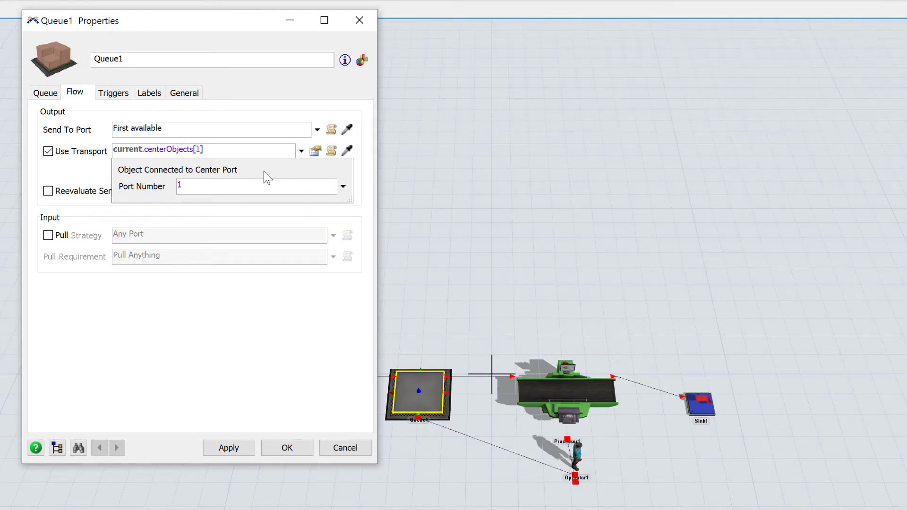
pyautogui.click(244, 324)
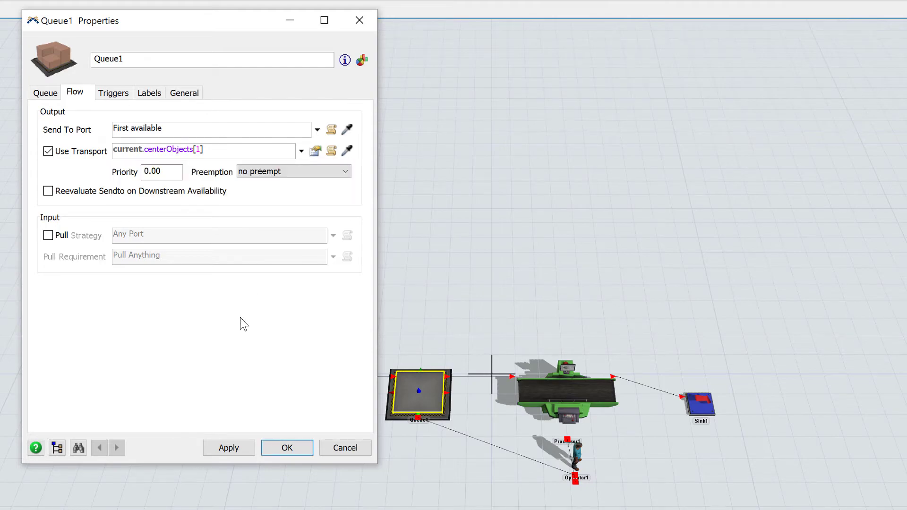
pyautogui.click(286, 448)
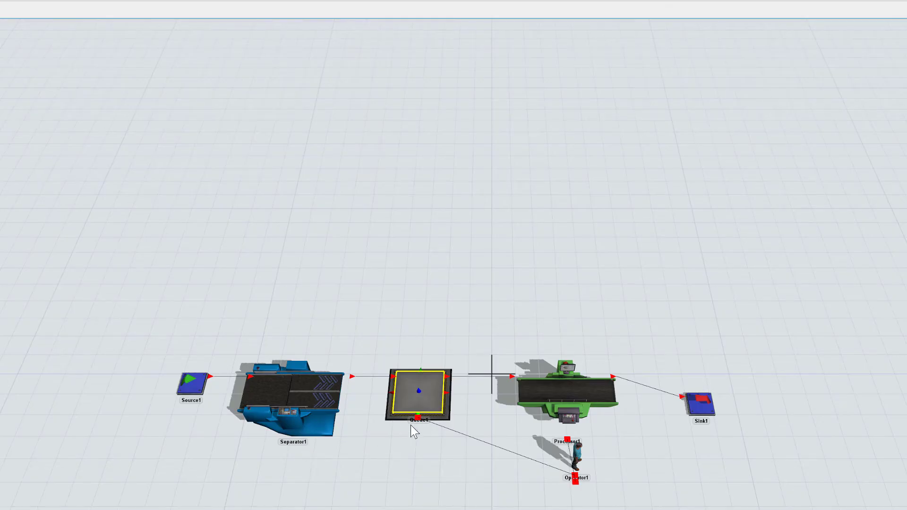
# Step: Set the Processor's setup time to 3 and enable using an operator for setup
pyautogui.doubleClick(548, 389)
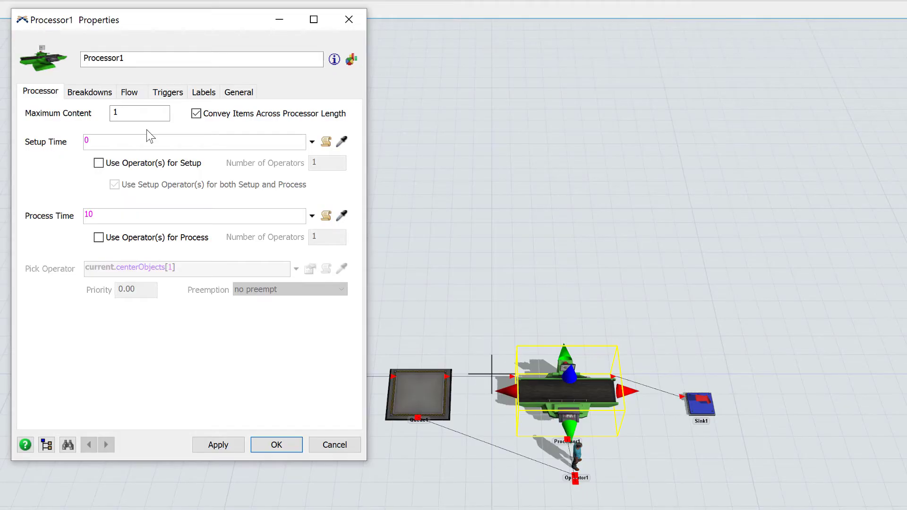
pyautogui.moveTo(116, 143); pyautogui.dragTo(60, 136)
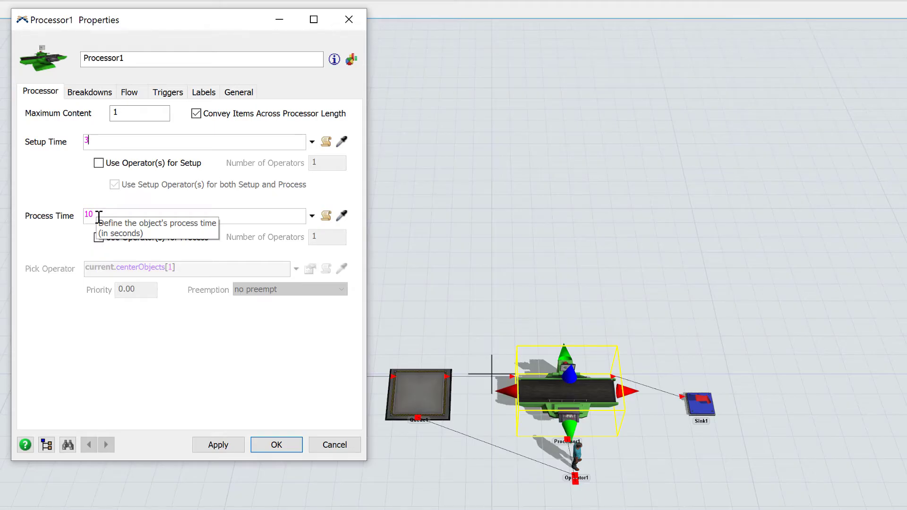
pyautogui.click(99, 163)
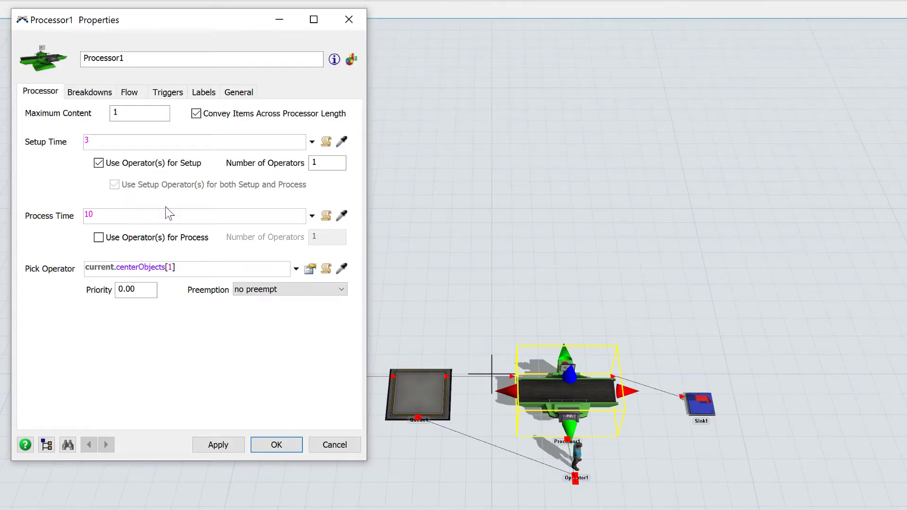
# Step: Enable Use Transport for the Processor's output and accept its properties
pyautogui.click(130, 92)
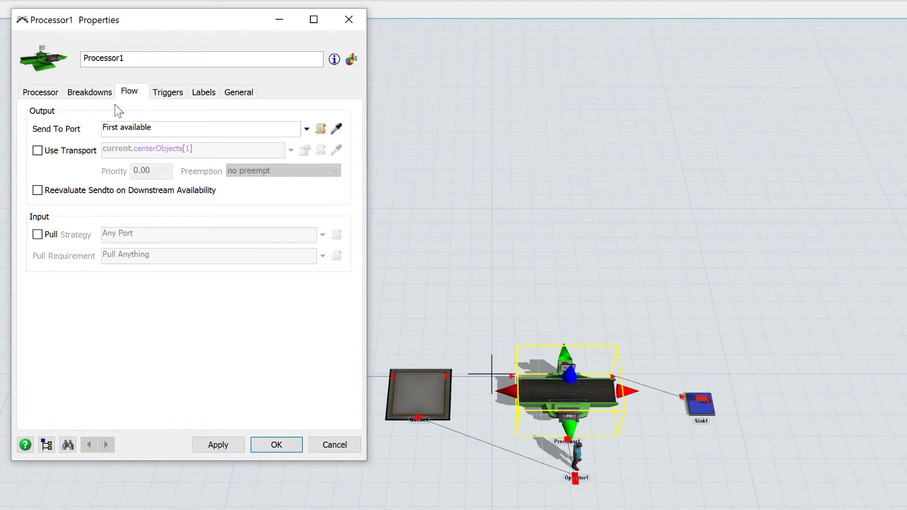
pyautogui.click(37, 150)
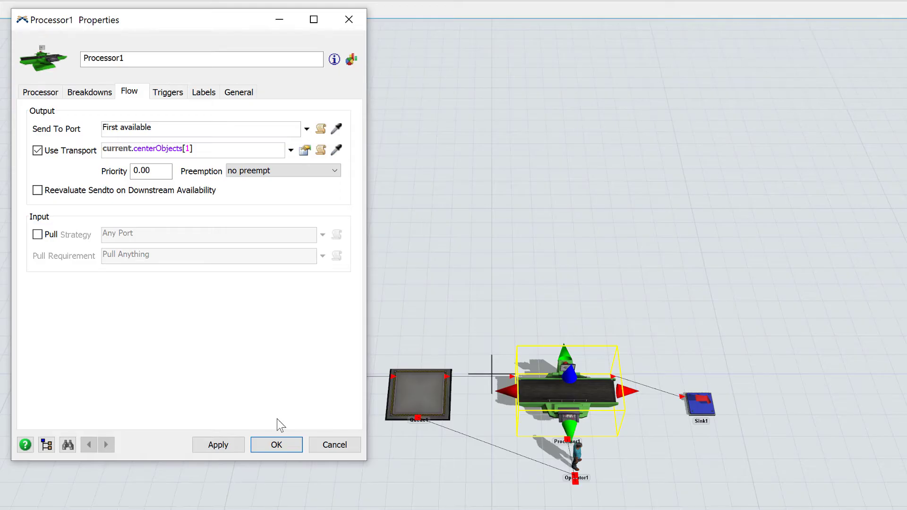
pyautogui.click(277, 445)
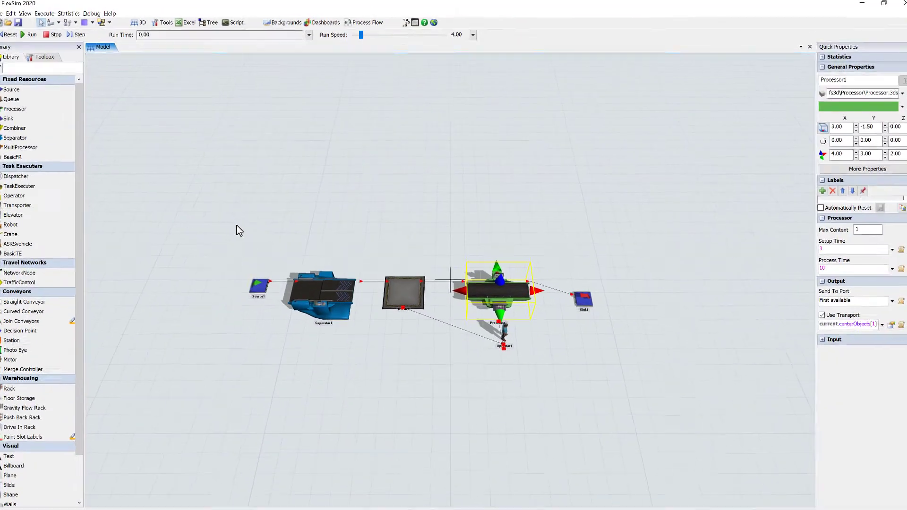
pyautogui.click(226, 211)
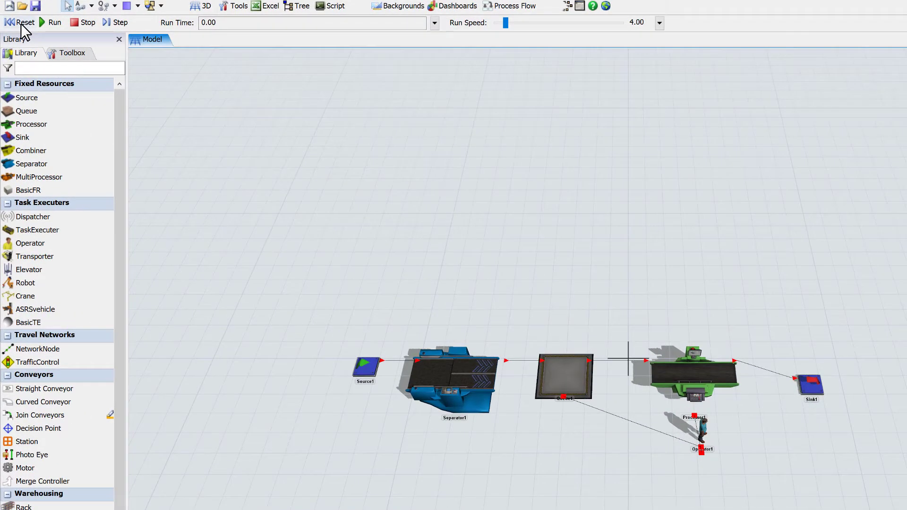
# Step: Reset and run the model to watch the operator carry and set up items
pyautogui.click(21, 24)
pyautogui.click(55, 24)
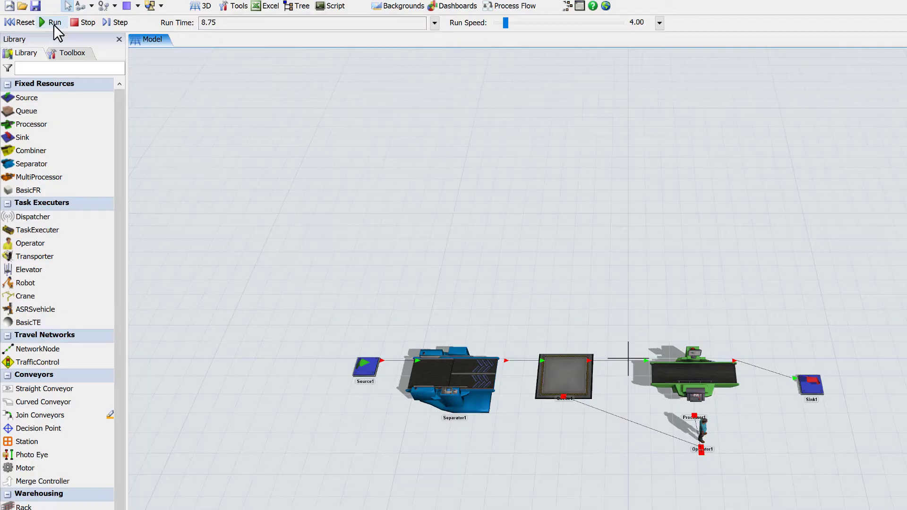
pyautogui.click(119, 22)
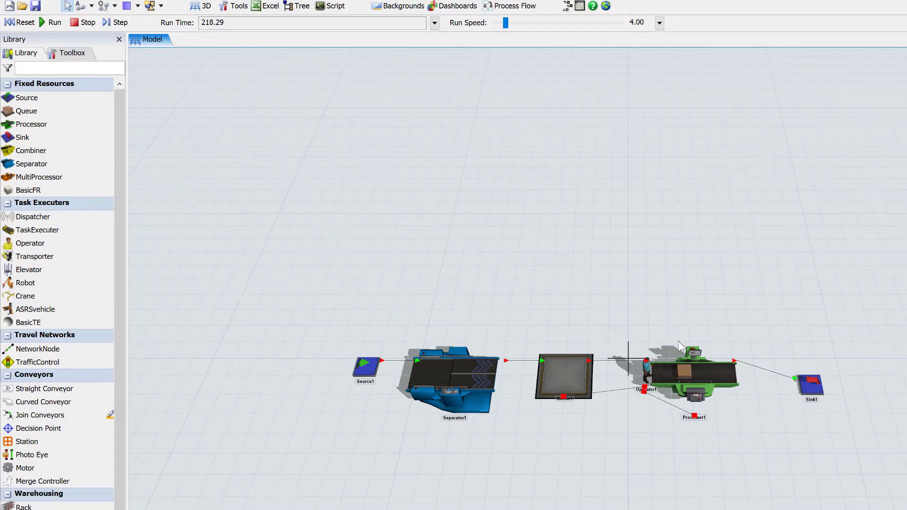
# Step: Review the Processor's setup and process settings during the run, close its properties and deselect it
pyautogui.click(681, 372)
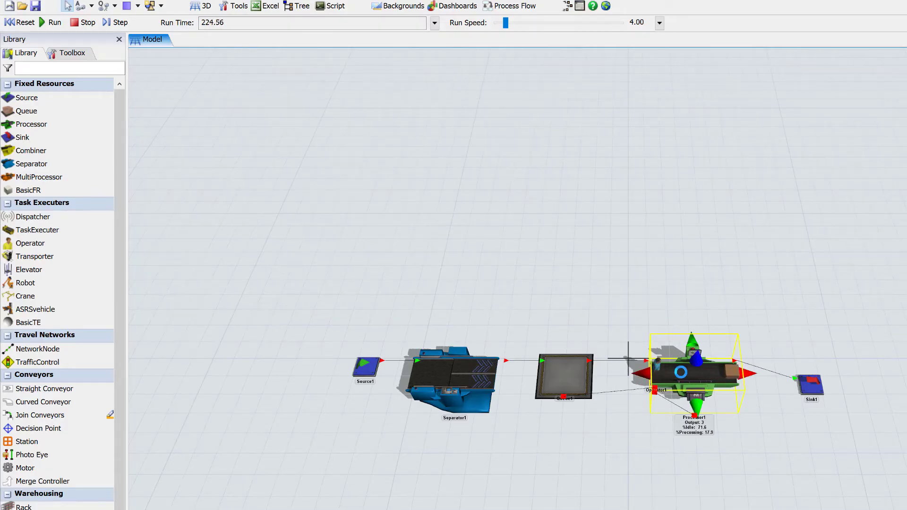
pyautogui.doubleClick(680, 372)
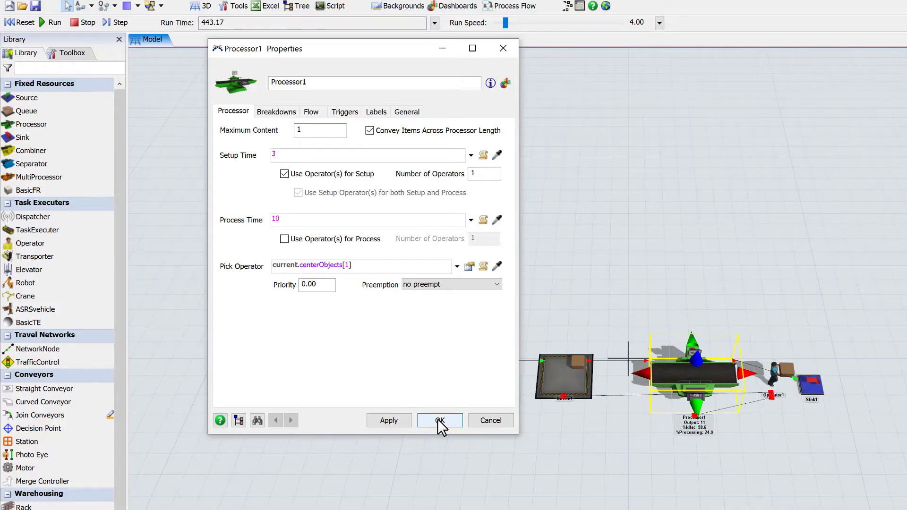
pyautogui.click(439, 422)
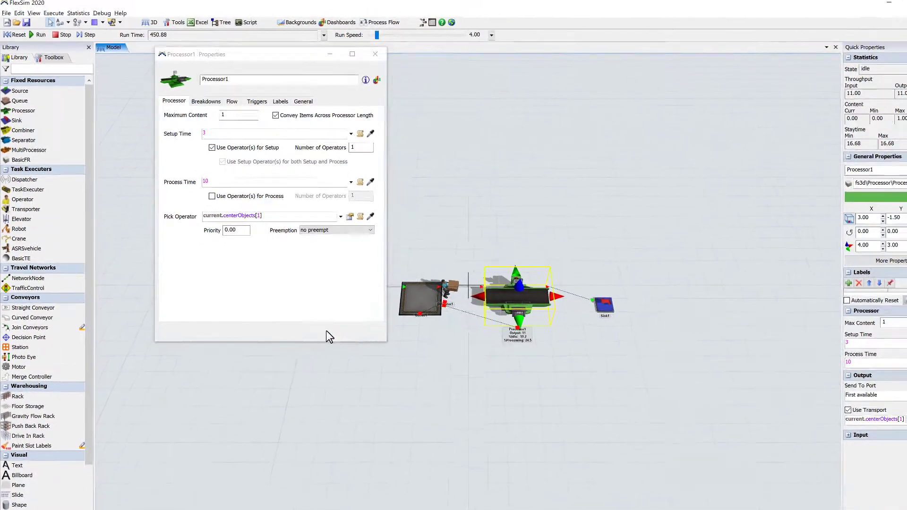
pyautogui.click(140, 163)
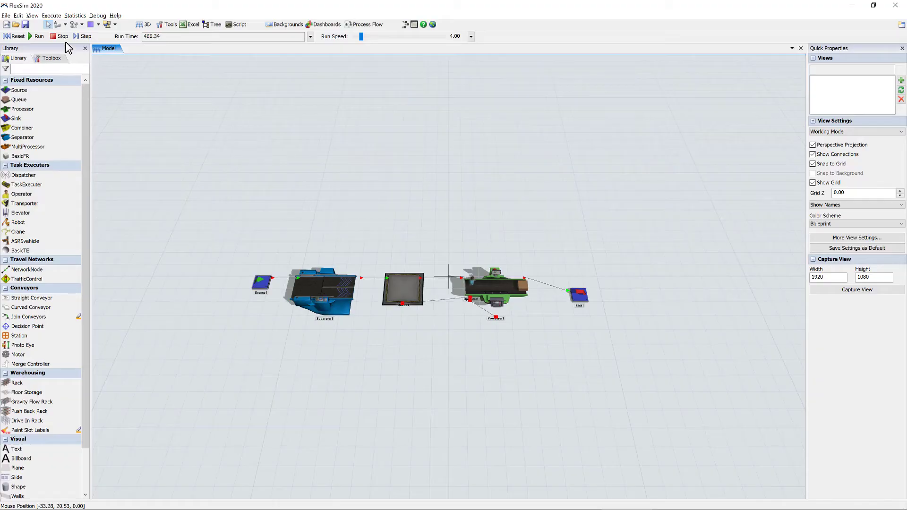
# Step: Reset the model and pin the Queue's Content vs Time chart to a new dashboard
pyautogui.click(18, 37)
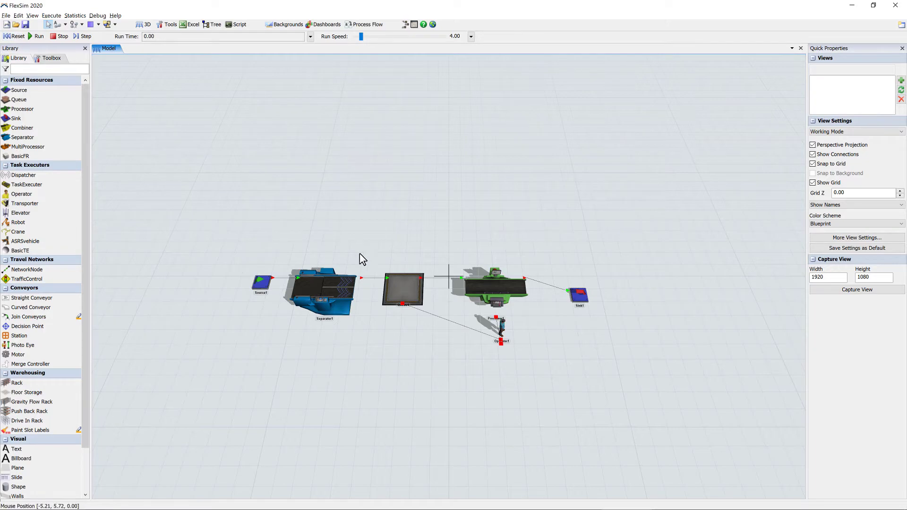
pyautogui.click(418, 296)
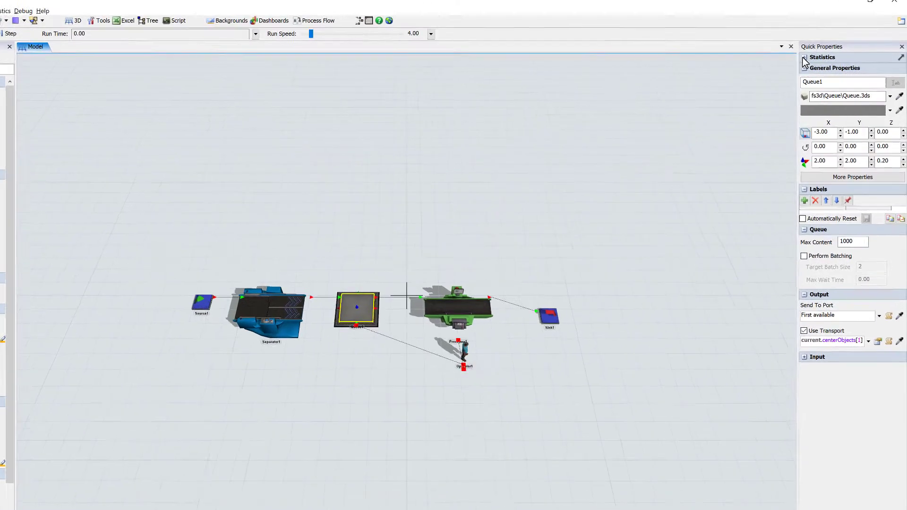
pyautogui.click(804, 57)
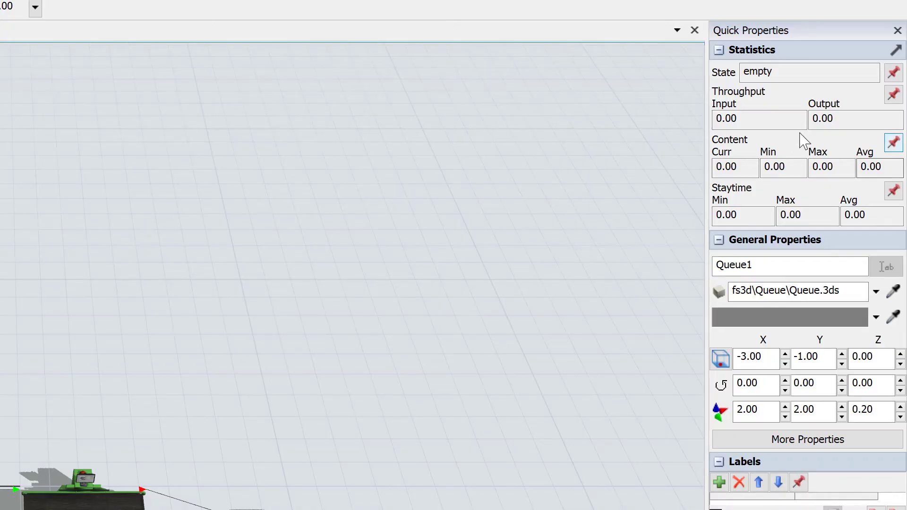
pyautogui.click(893, 143)
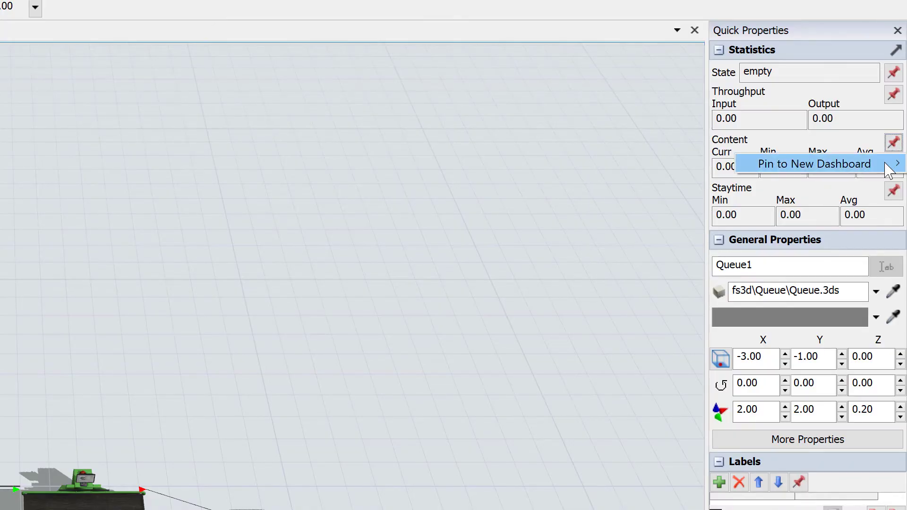
pyautogui.moveTo(884, 166)
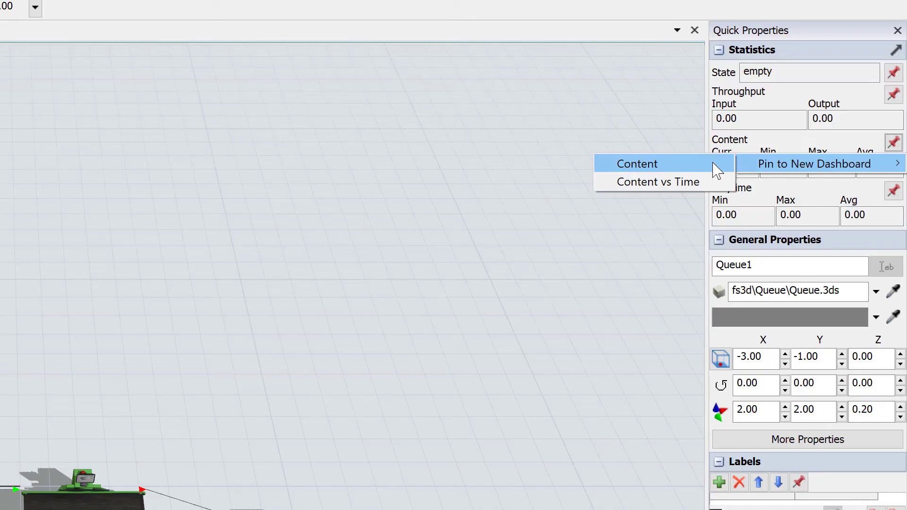
pyautogui.click(692, 192)
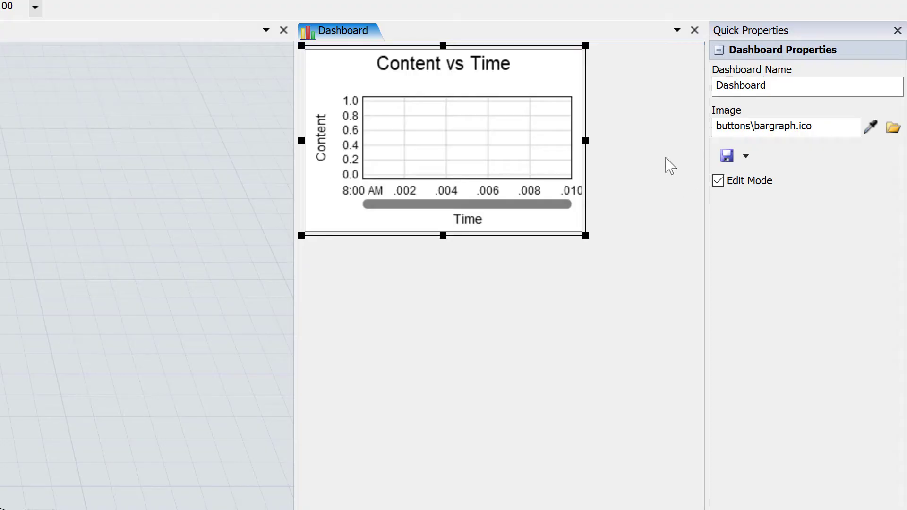
# Step: Shift the Content vs Time chart slightly down and widen it to nearly fill the dashboard's width
pyautogui.moveTo(584, 59)
pyautogui.mouseDown()
pyautogui.moveTo(585, 81)
pyautogui.moveTo(574, 67)
pyautogui.mouseUp()
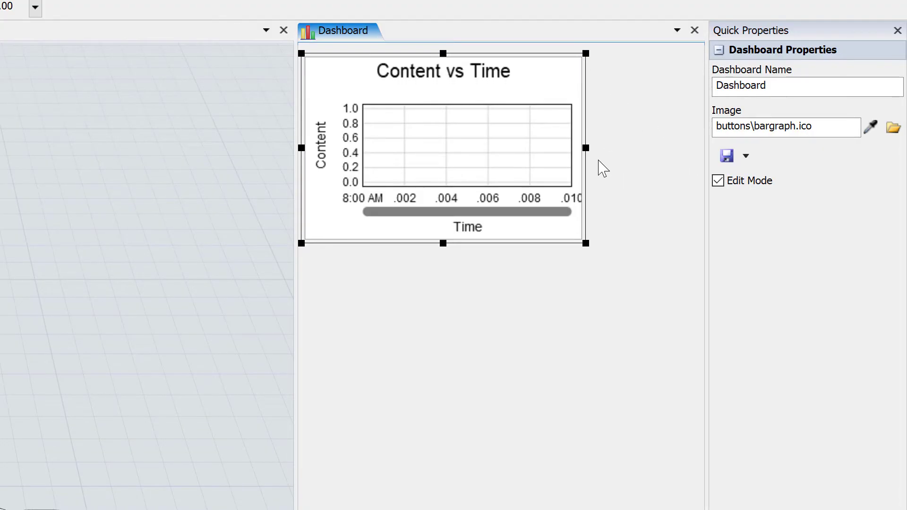
pyautogui.moveTo(585, 146); pyautogui.dragTo(708, 143)
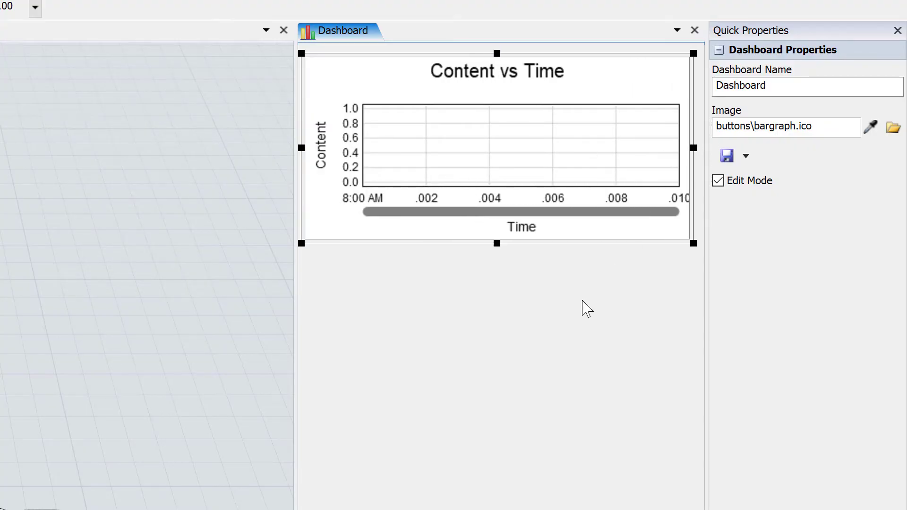
pyautogui.click(566, 313)
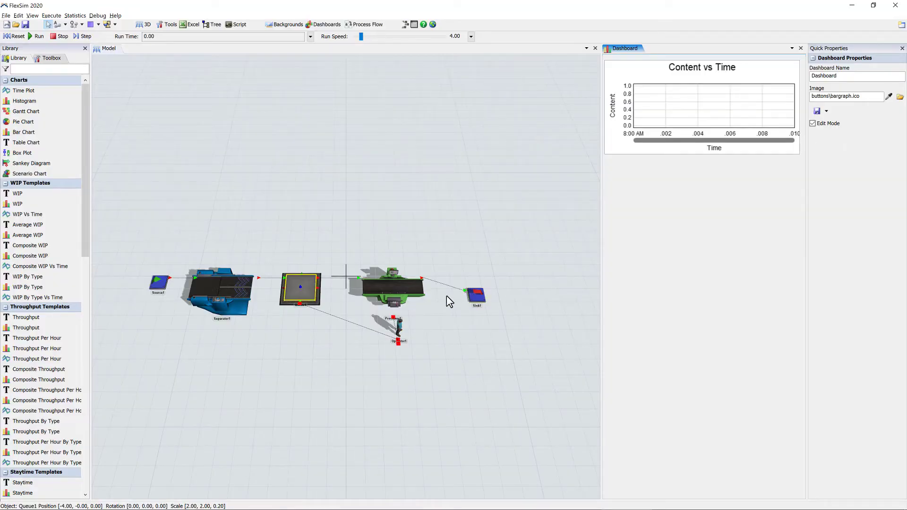
# Step: Pin the Sink's Throughput table to the existing dashboard and enlarge it to show the whole table
pyautogui.click(477, 297)
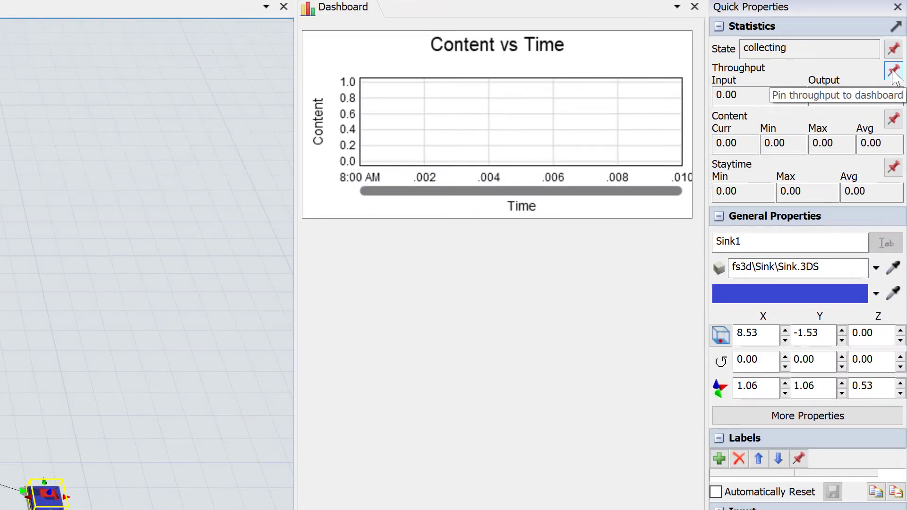
pyautogui.click(893, 72)
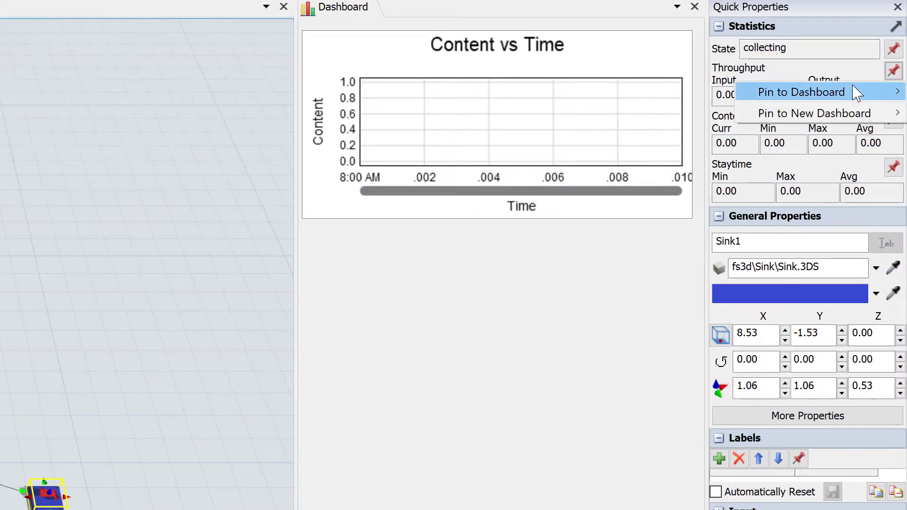
pyautogui.moveTo(855, 92)
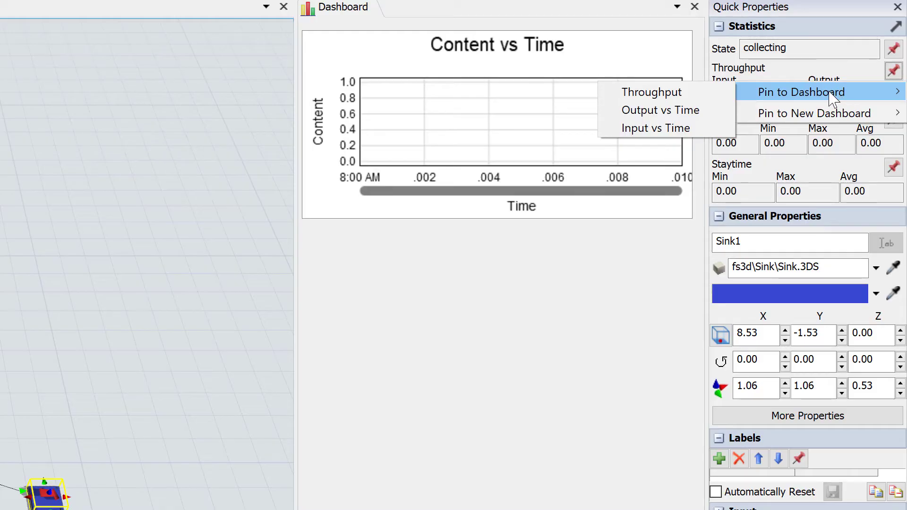
pyautogui.click(716, 97)
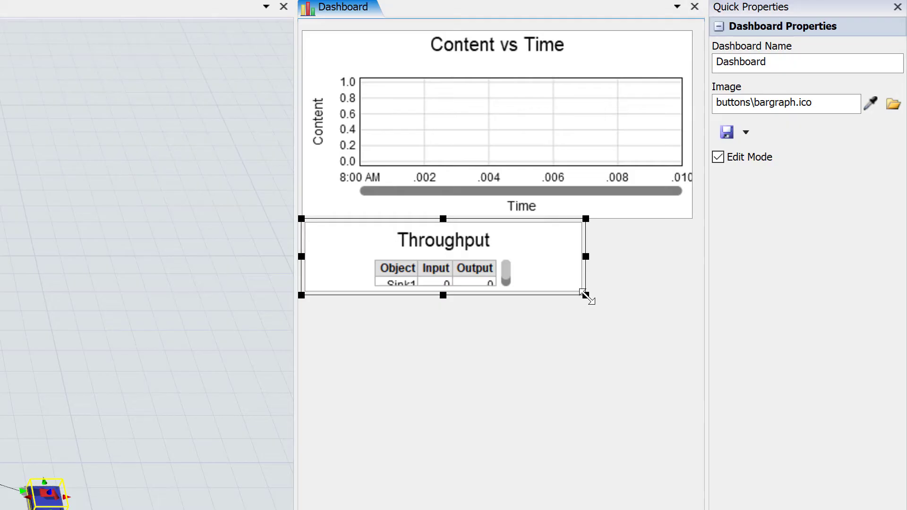
pyautogui.moveTo(584, 295); pyautogui.dragTo(603, 347)
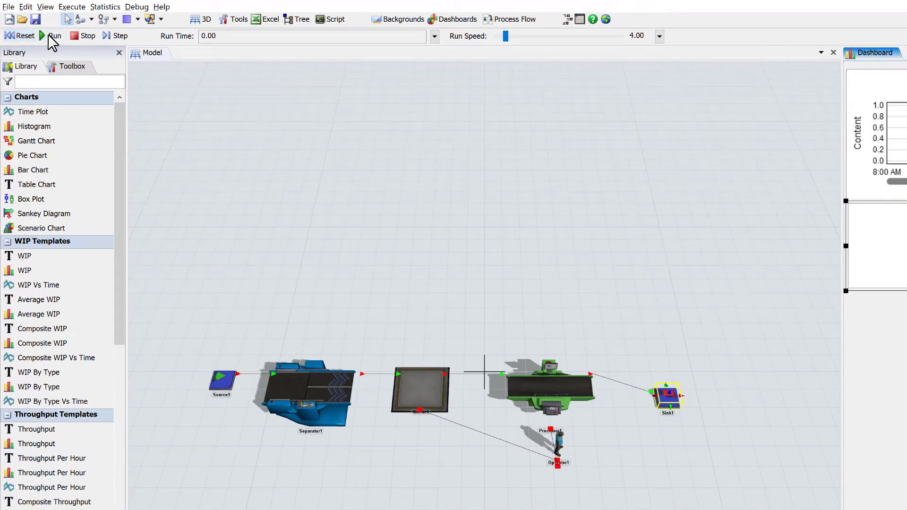
# Step: Run the model, raising the run speed to about 684 and bringing it back down to about 472
pyautogui.click(53, 37)
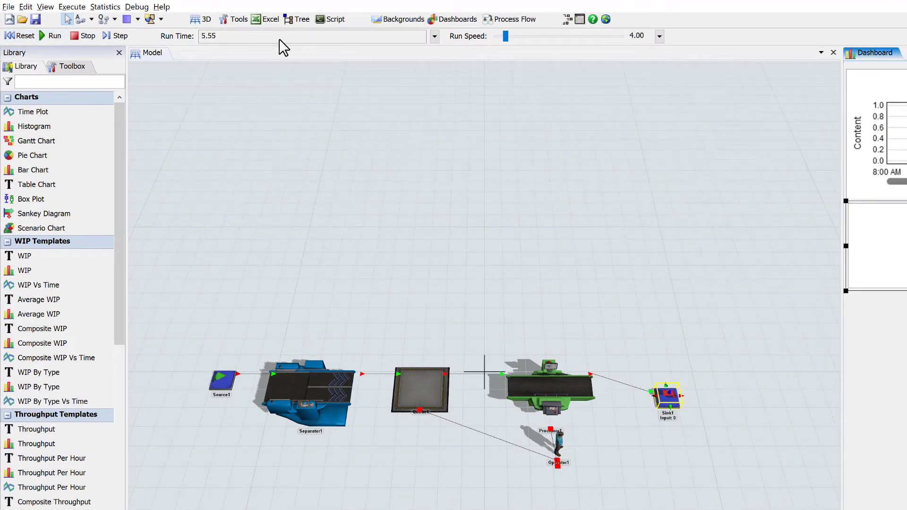
pyautogui.moveTo(507, 37); pyautogui.dragTo(511, 38)
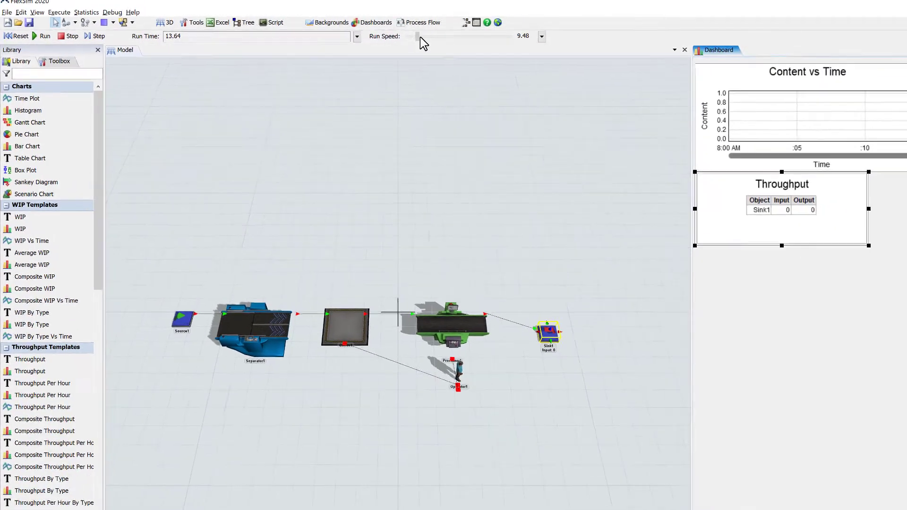
pyautogui.moveTo(419, 37); pyautogui.dragTo(440, 38)
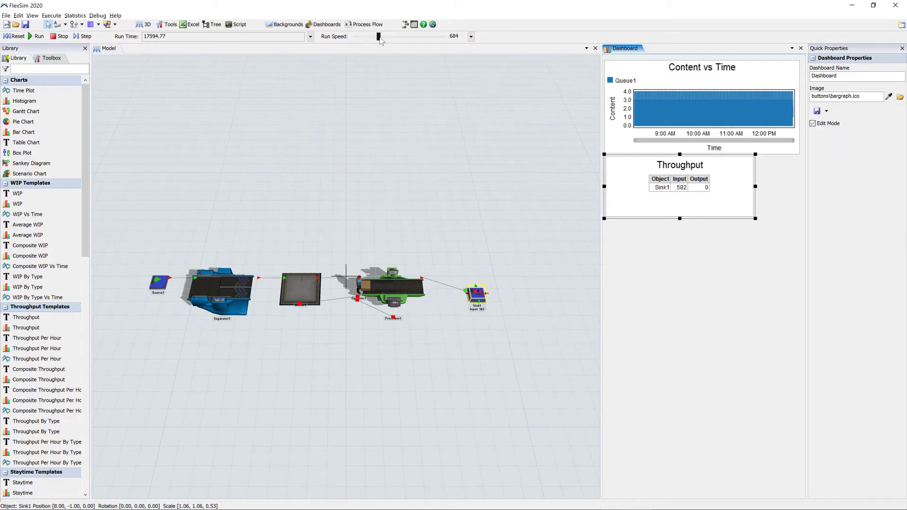
pyautogui.moveTo(378, 36); pyautogui.dragTo(375, 44)
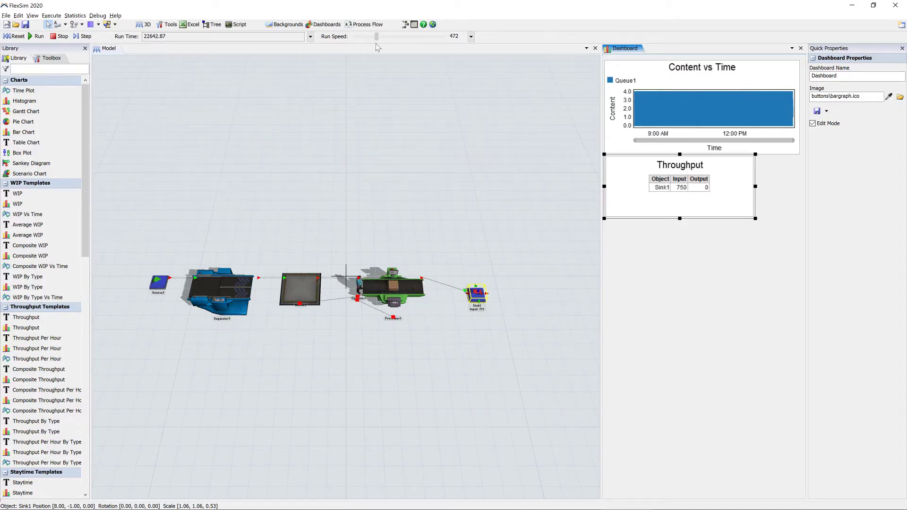
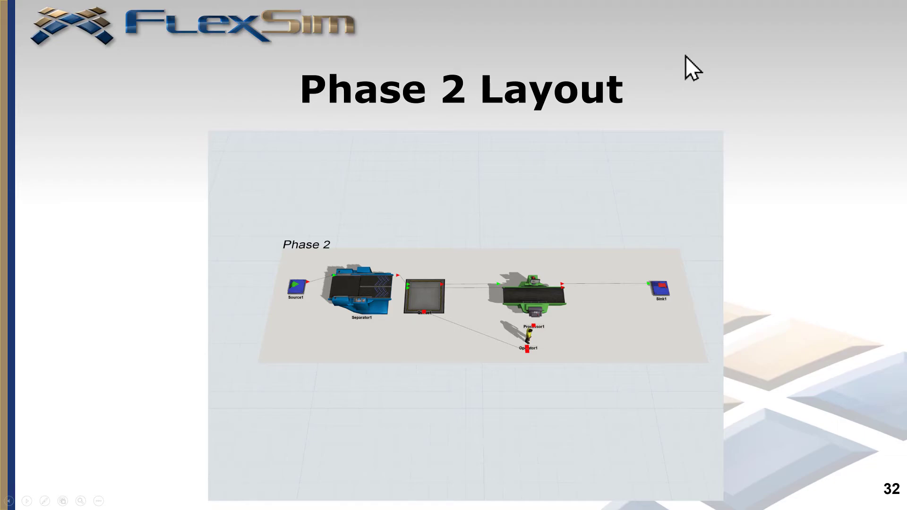
pyautogui.click(625, 205)
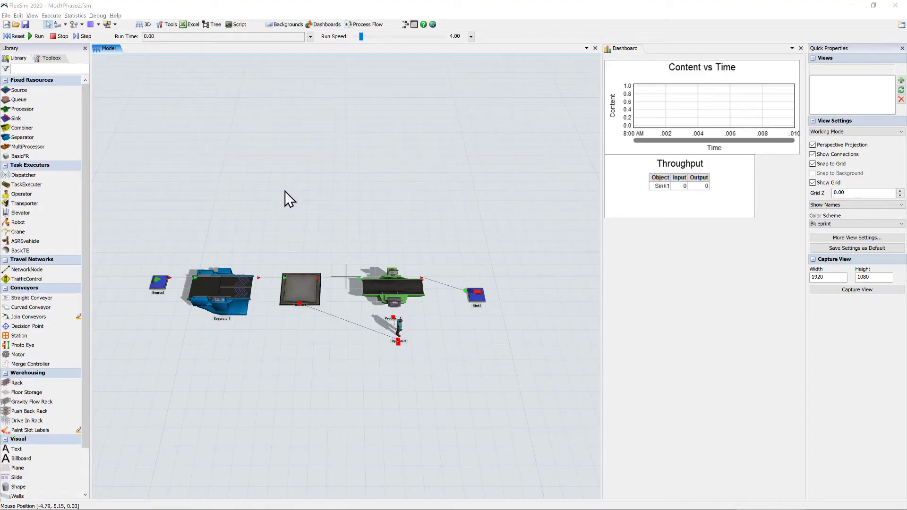
# Step: Set the Source's inter-arrival time to an exponential distribution with location 0.0 and scale 120
pyautogui.click(162, 281)
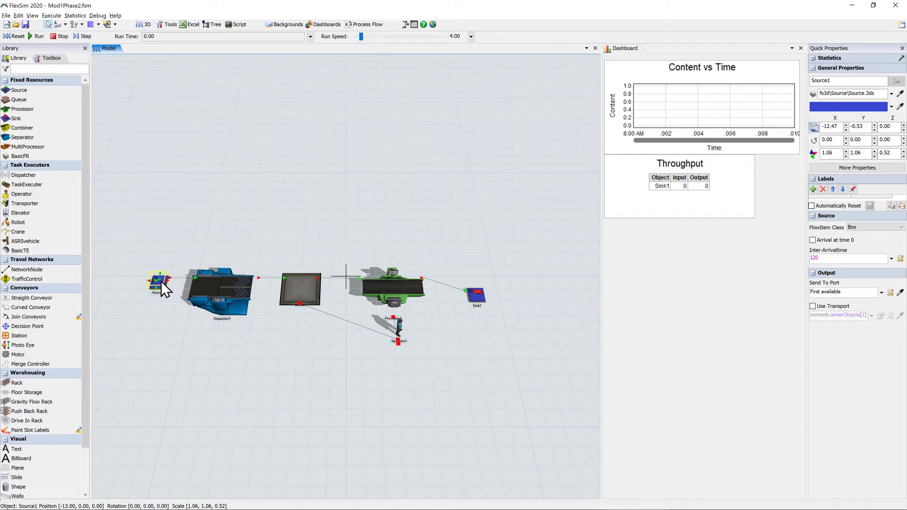
pyautogui.doubleClick(162, 281)
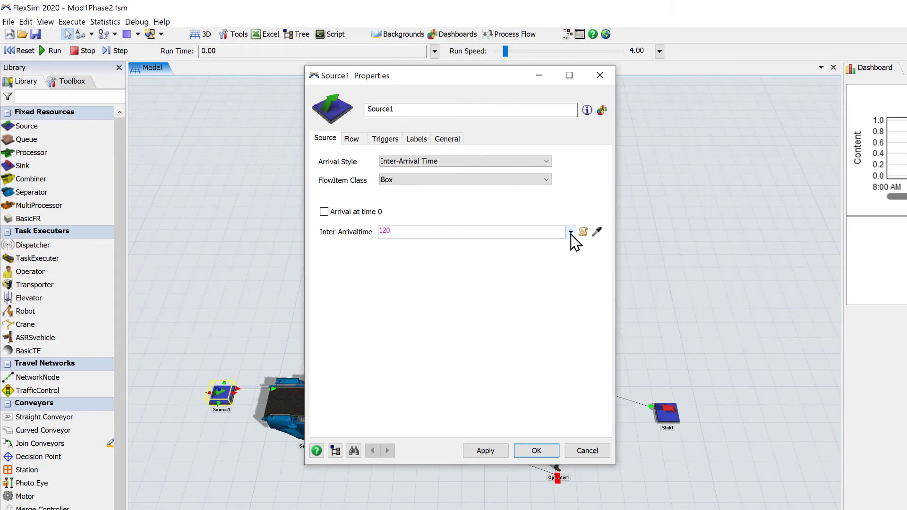
pyautogui.click(424, 173)
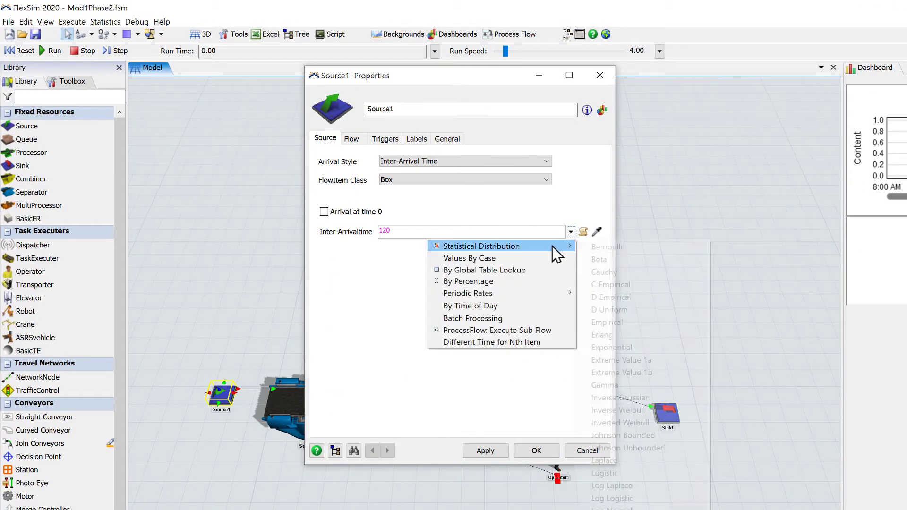
pyautogui.moveTo(556, 254)
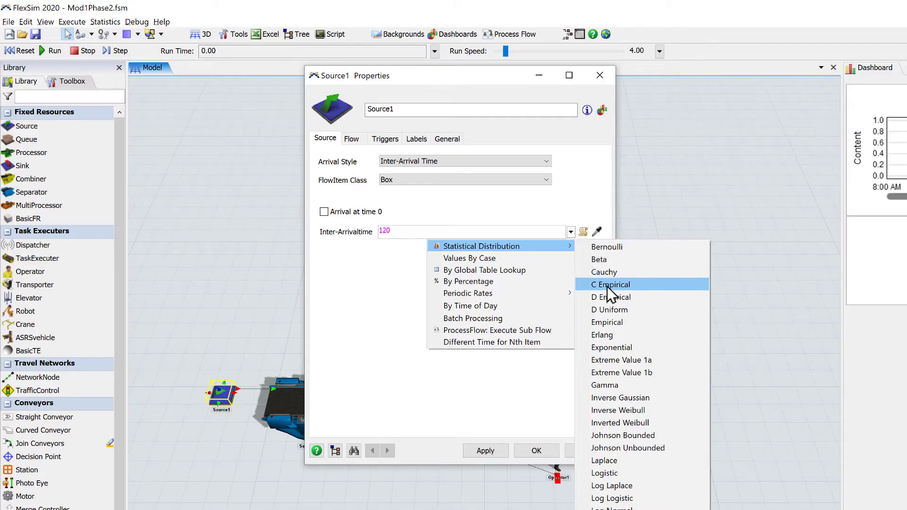
pyautogui.click(610, 348)
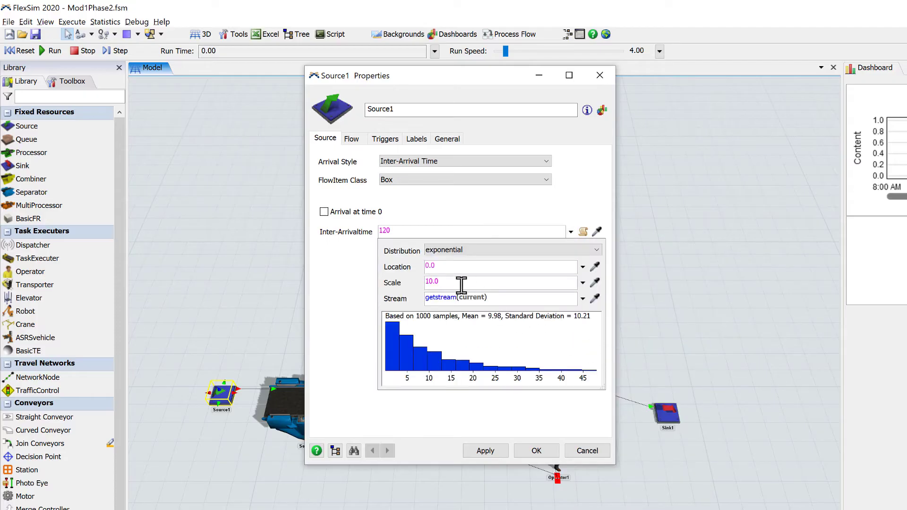
pyautogui.moveTo(461, 282); pyautogui.dragTo(414, 282)
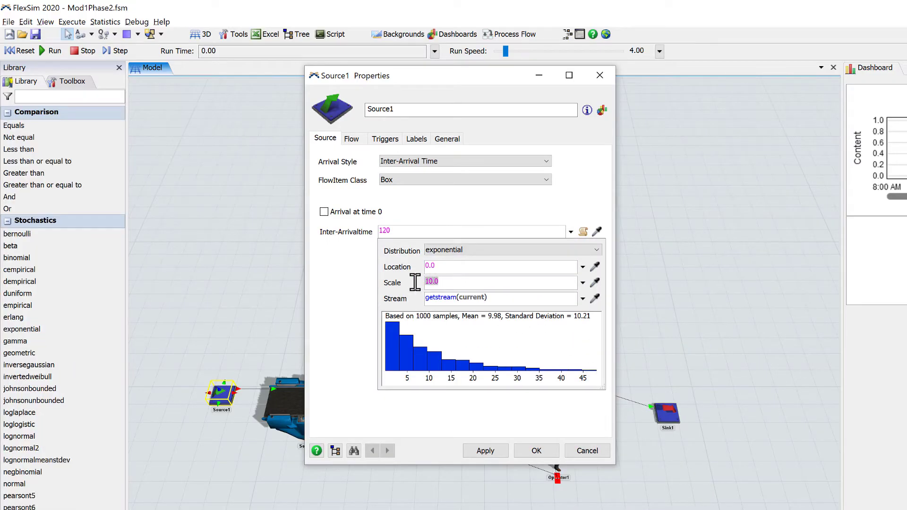
pyautogui.write('120')
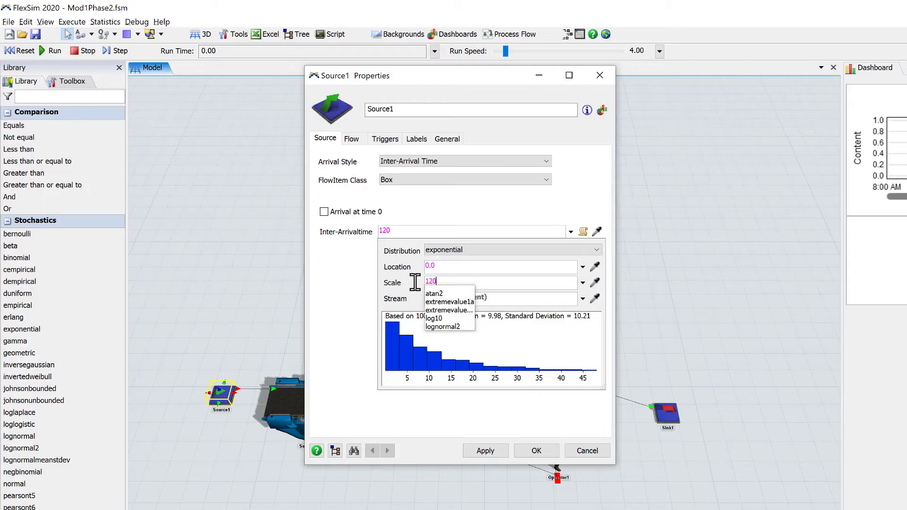
pyautogui.click(417, 300)
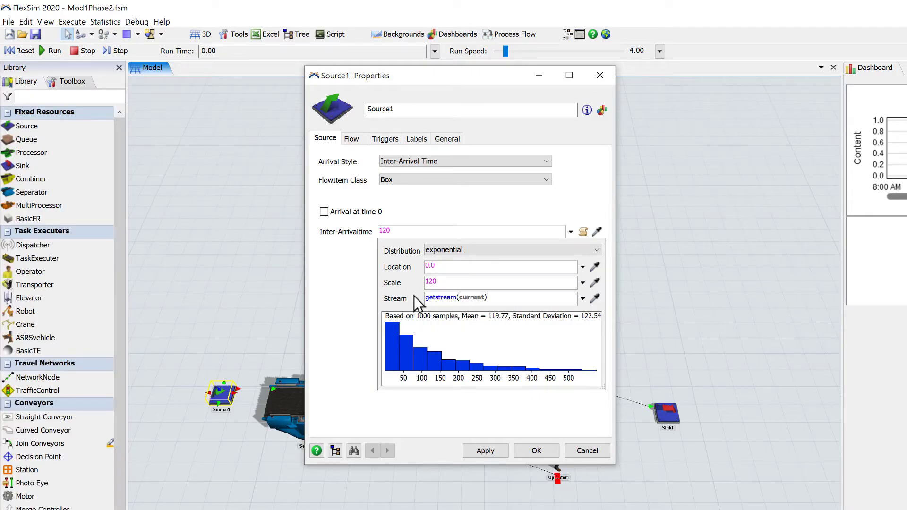
pyautogui.click(538, 451)
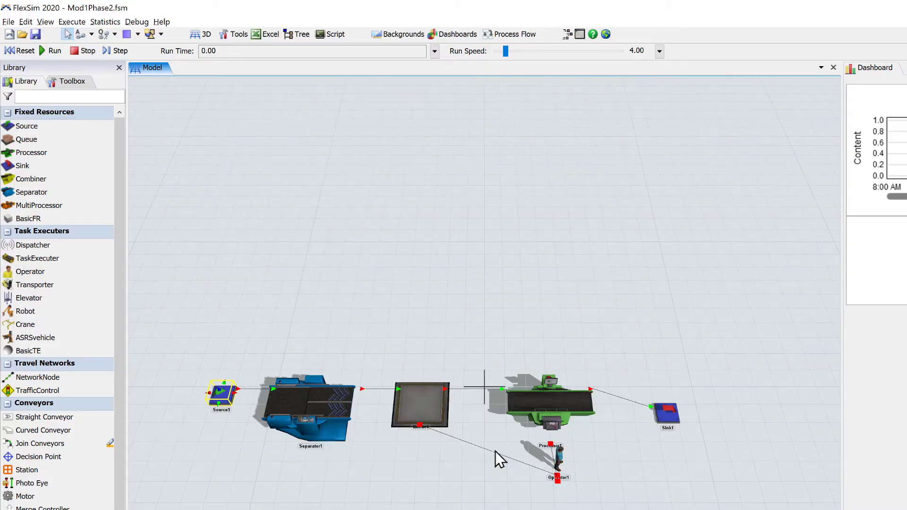
# Step: Choose a discrete uniform (duniform) distribution for the Separator's Split/Unpack Quantity
pyautogui.click(316, 407)
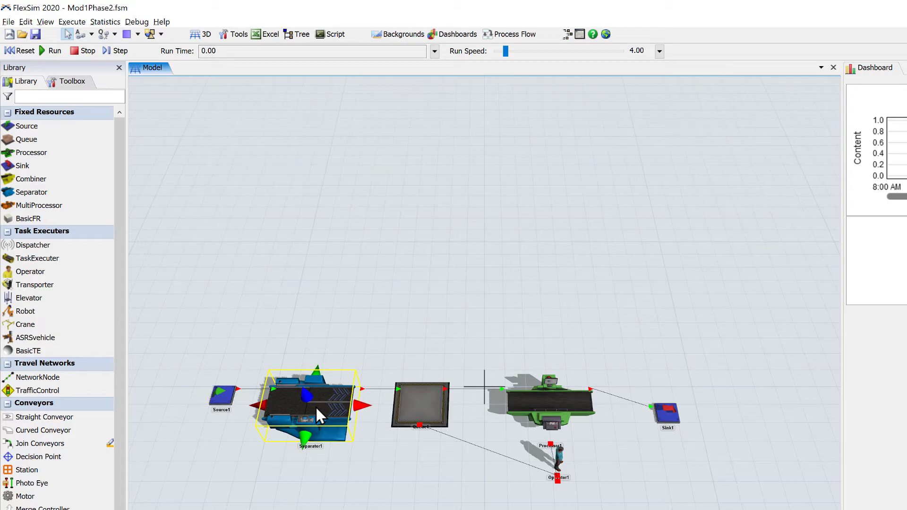
pyautogui.doubleClick(316, 406)
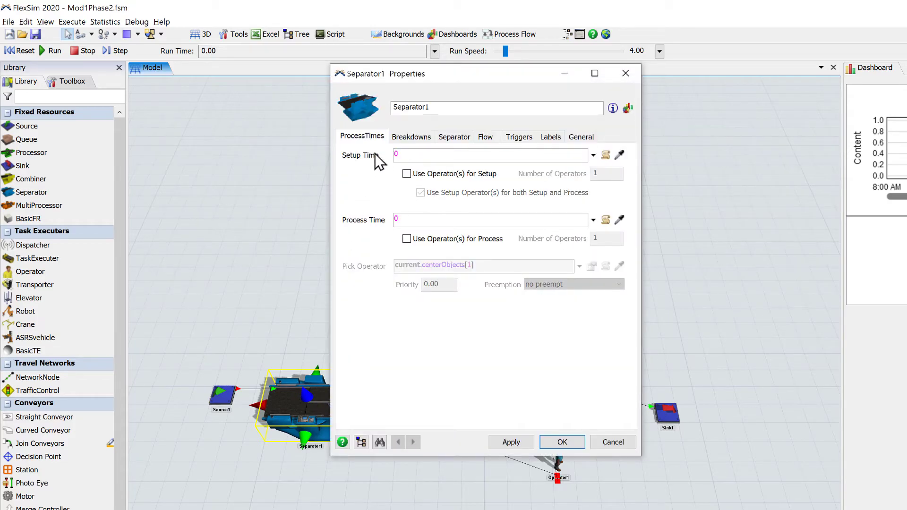
pyautogui.click(448, 138)
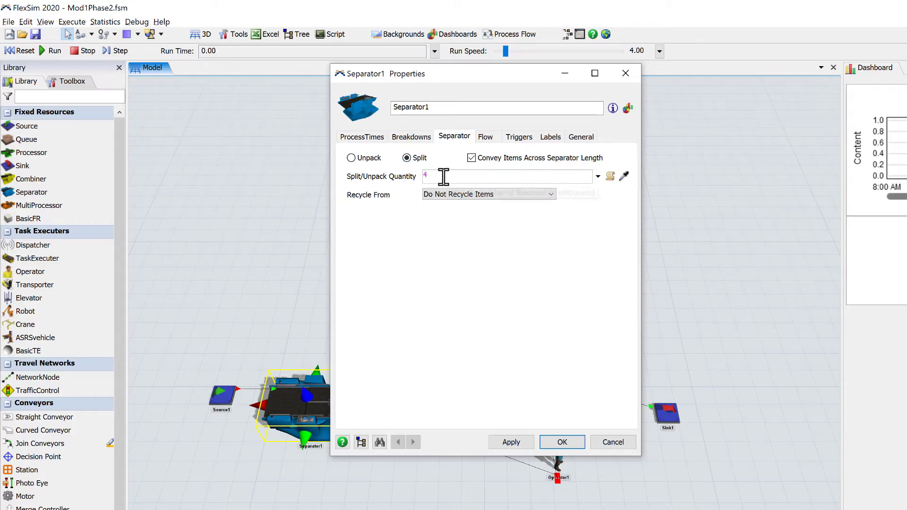
pyautogui.click(598, 177)
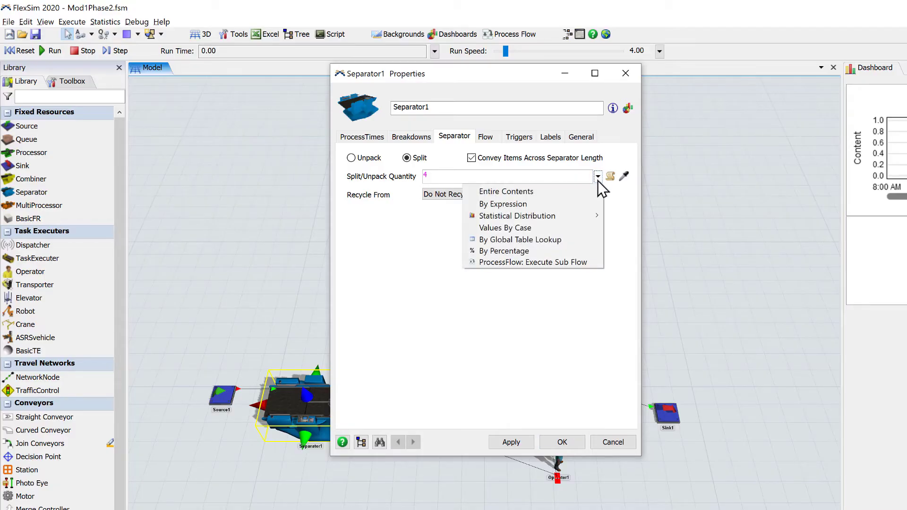
pyautogui.moveTo(600, 218)
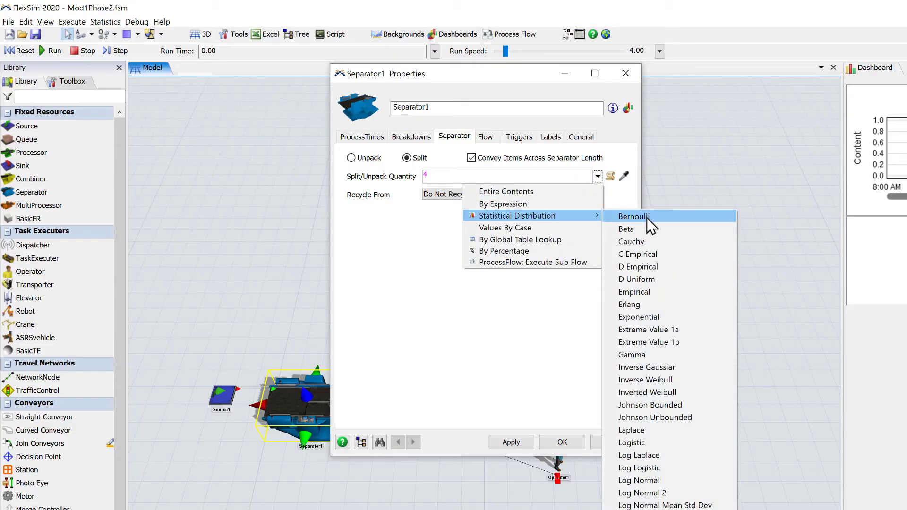
pyautogui.click(650, 278)
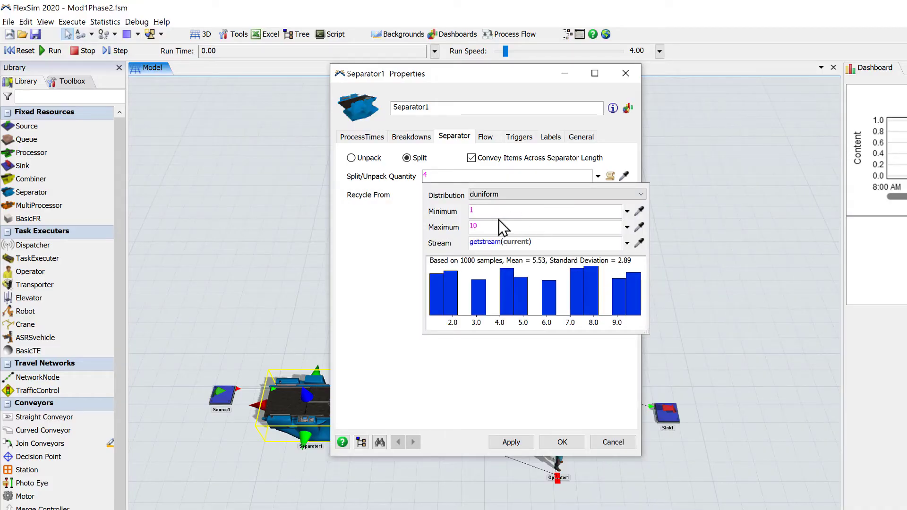
# Step: Set the split quantity distribution's minimum to 2 and maximum to 6, and accept the Separator's properties
pyautogui.click(468, 210)
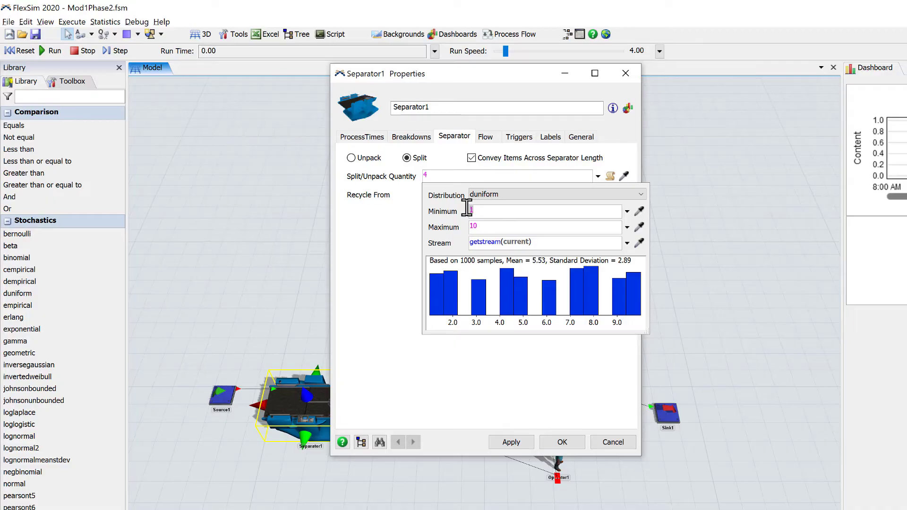
pyautogui.write('2')
pyautogui.click(480, 227)
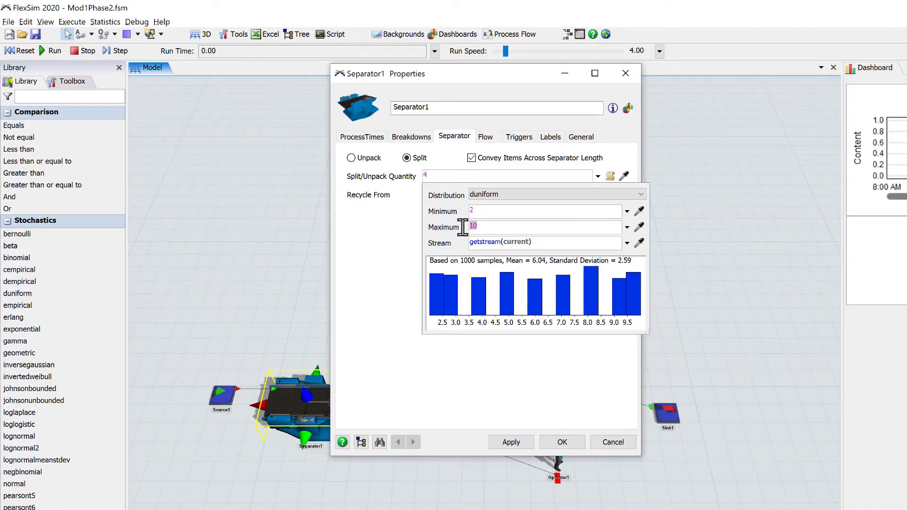
pyautogui.write('6')
pyautogui.click(452, 235)
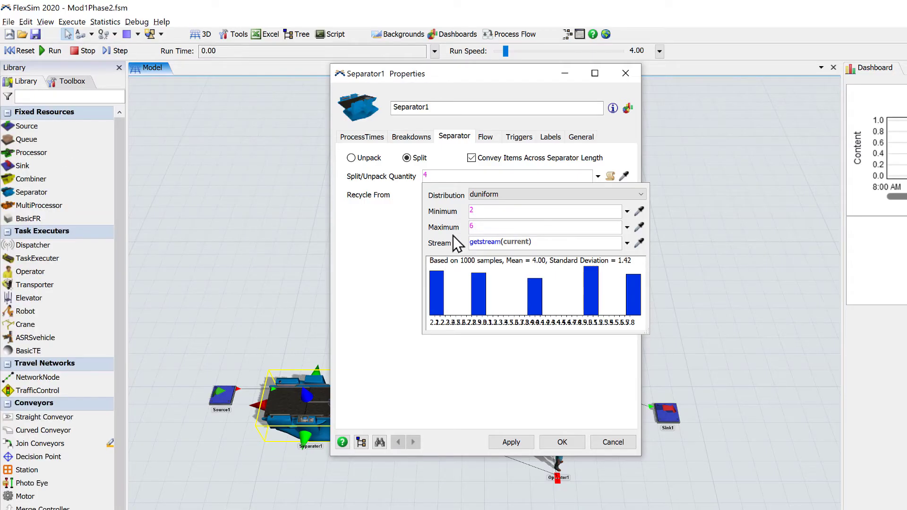
pyautogui.click(400, 269)
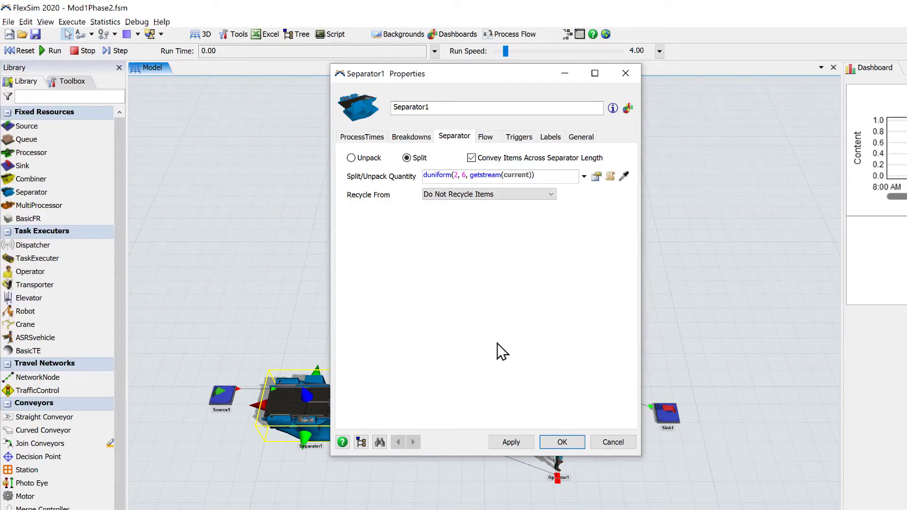
pyautogui.click(562, 442)
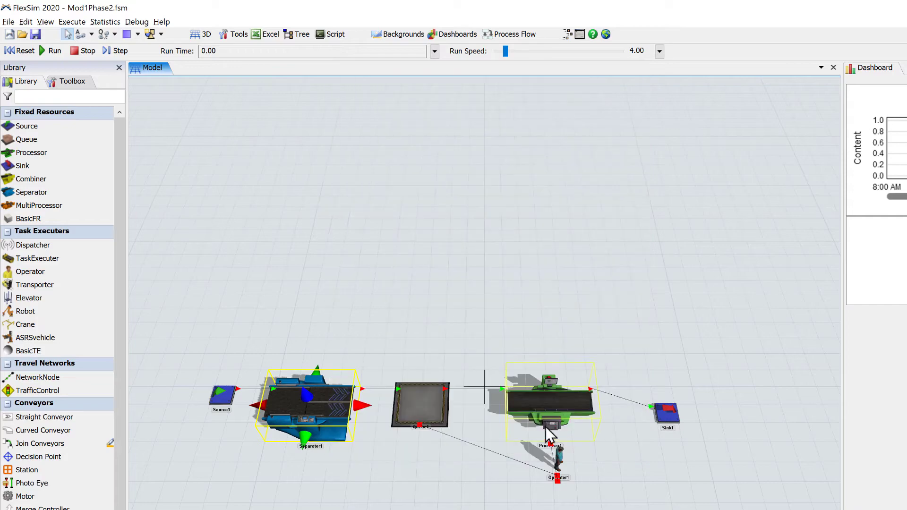
# Step: Set the Processor's setup time to a triangular distribution with minimum 1.5, maximum 4.5 and mode 2.5
pyautogui.doubleClick(526, 402)
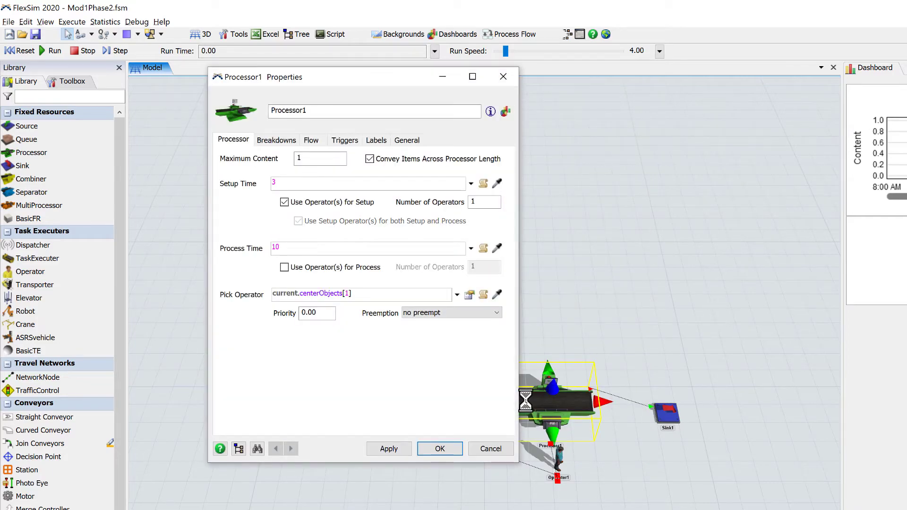
pyautogui.click(470, 183)
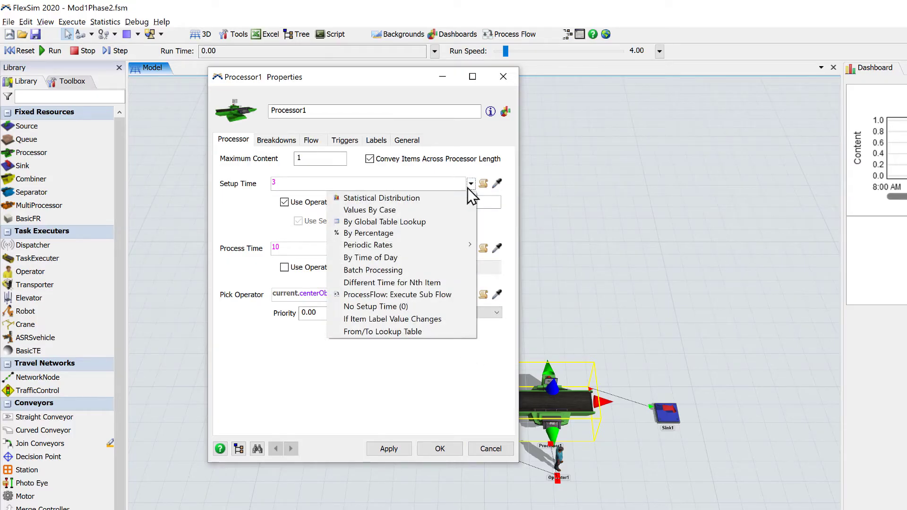
pyautogui.moveTo(467, 198)
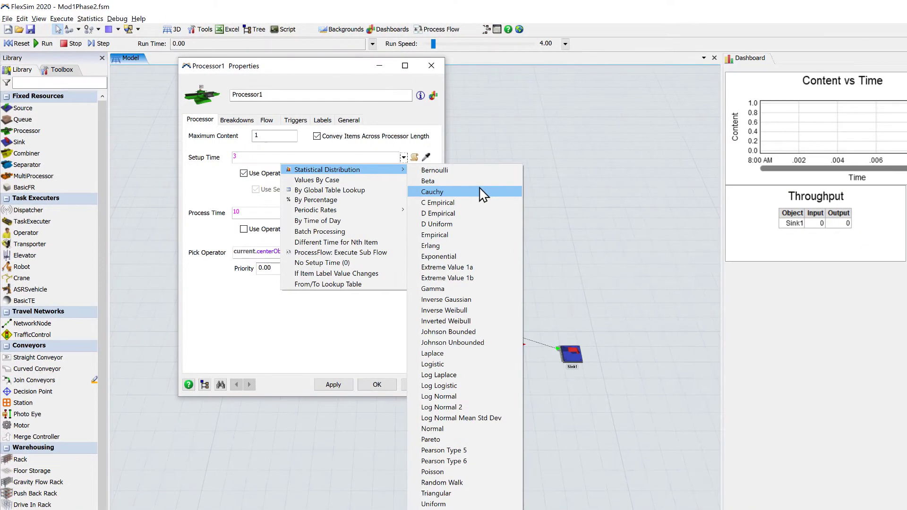
pyautogui.click(485, 499)
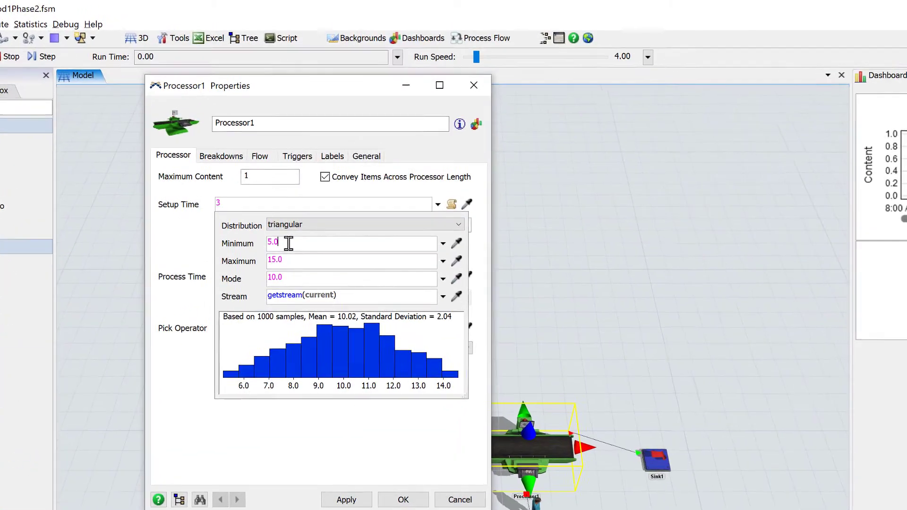
pyautogui.doubleClick(271, 187)
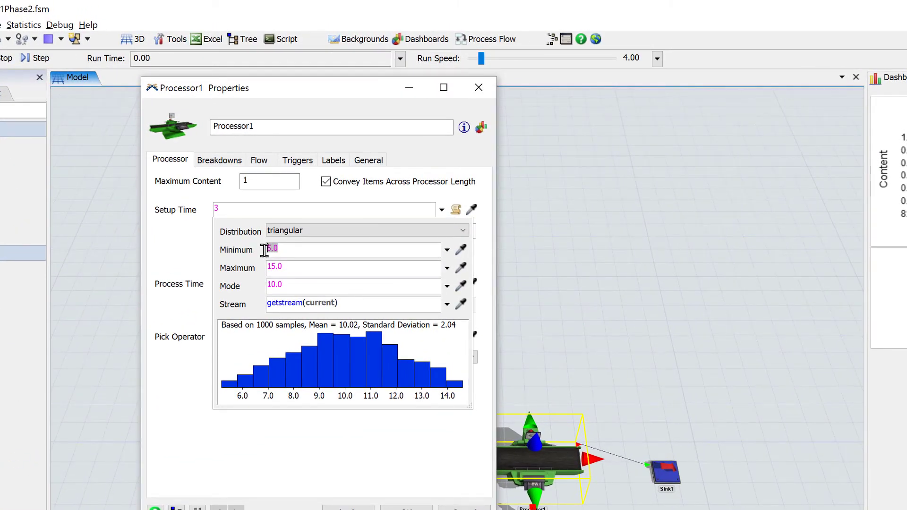
pyautogui.write('1.5')
pyautogui.doubleClick(263, 265)
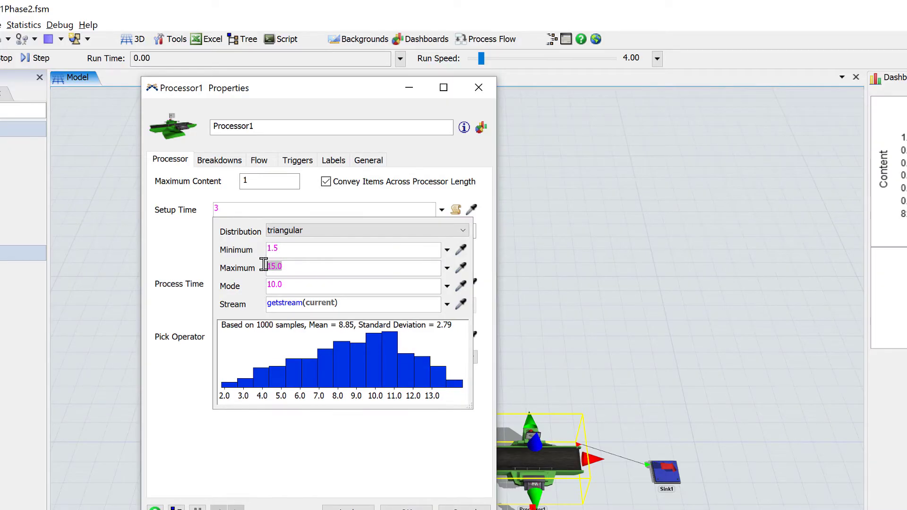
pyautogui.write('4.5')
pyautogui.doubleClick(260, 284)
pyautogui.write('2.5')
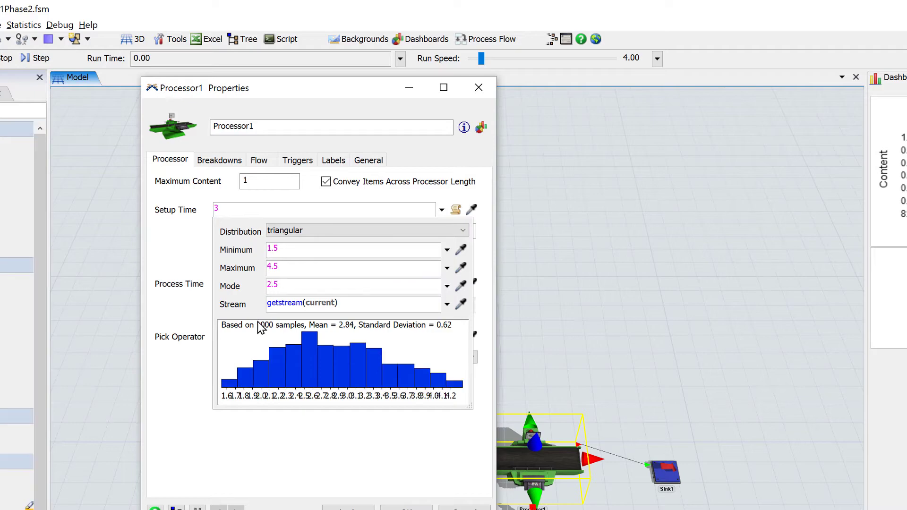
pyautogui.click(374, 470)
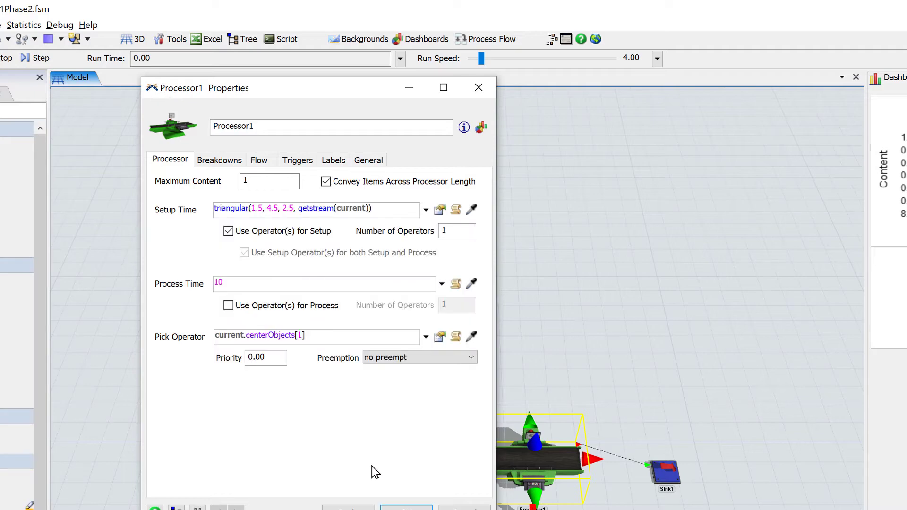
# Step: Set the Processor's process time to a lognormalmeanstdev distribution with mean 10 and standard deviation 3, and accept the properties
pyautogui.click(441, 284)
pyautogui.moveTo(439, 300)
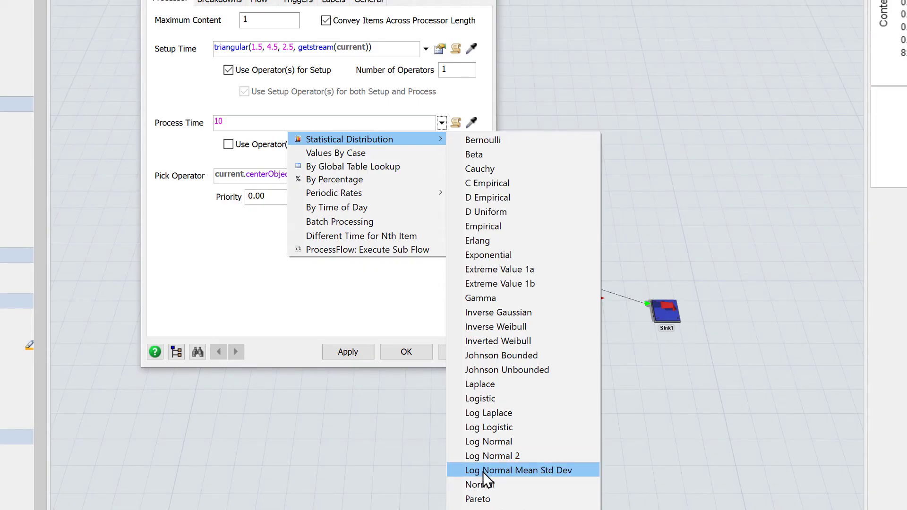
pyautogui.click(482, 470)
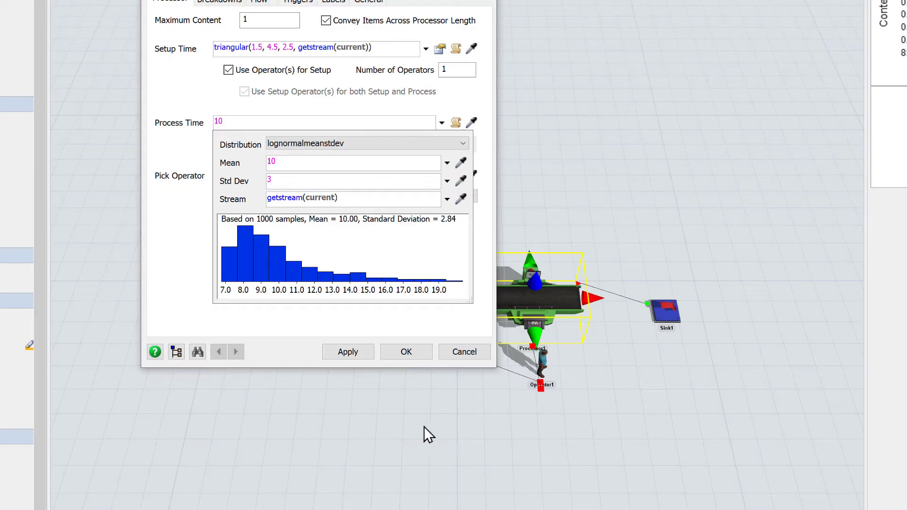
pyautogui.doubleClick(262, 161)
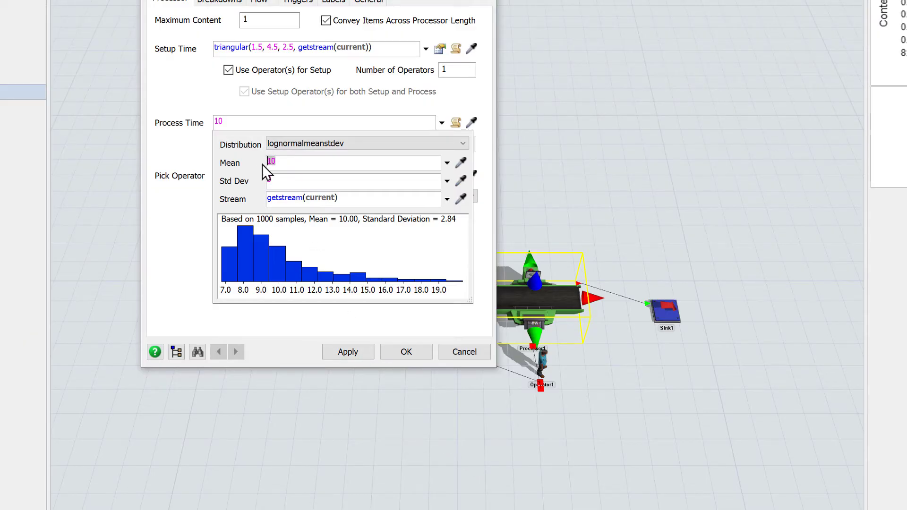
pyautogui.click(272, 167)
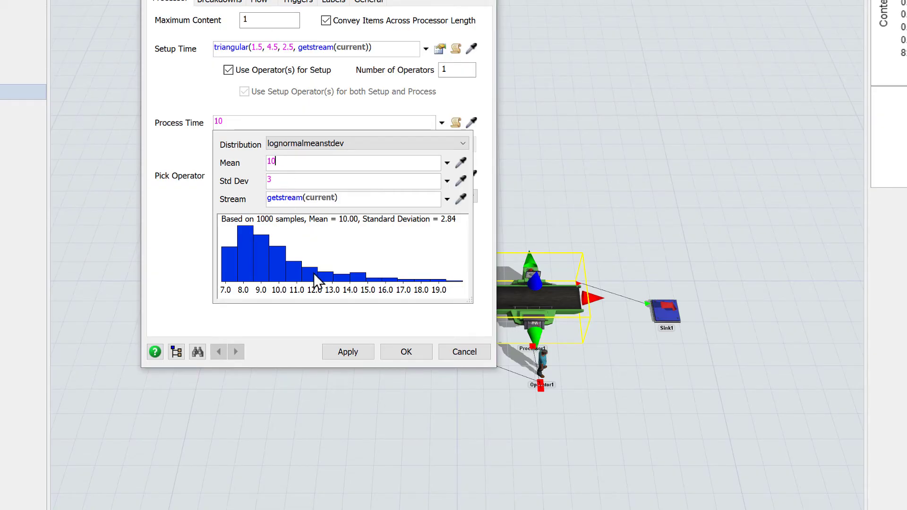
pyautogui.click(324, 310)
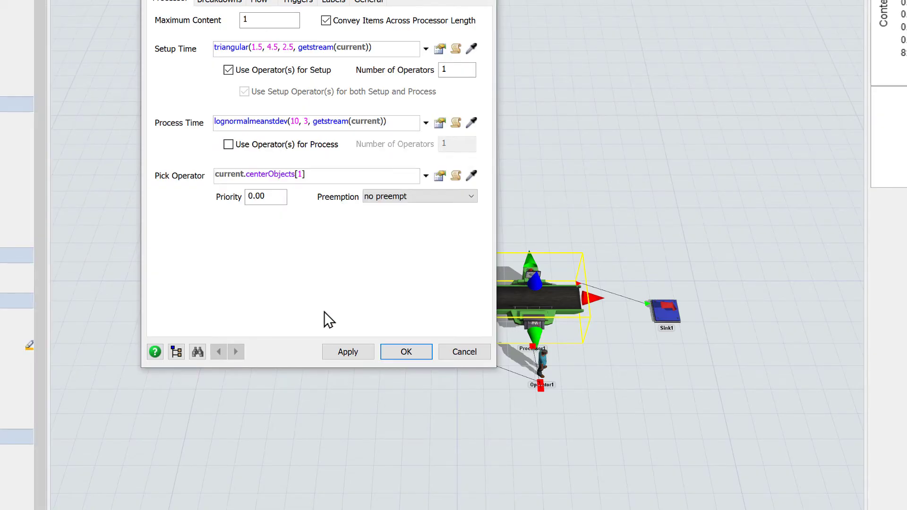
pyautogui.click(401, 350)
pyautogui.click(401, 375)
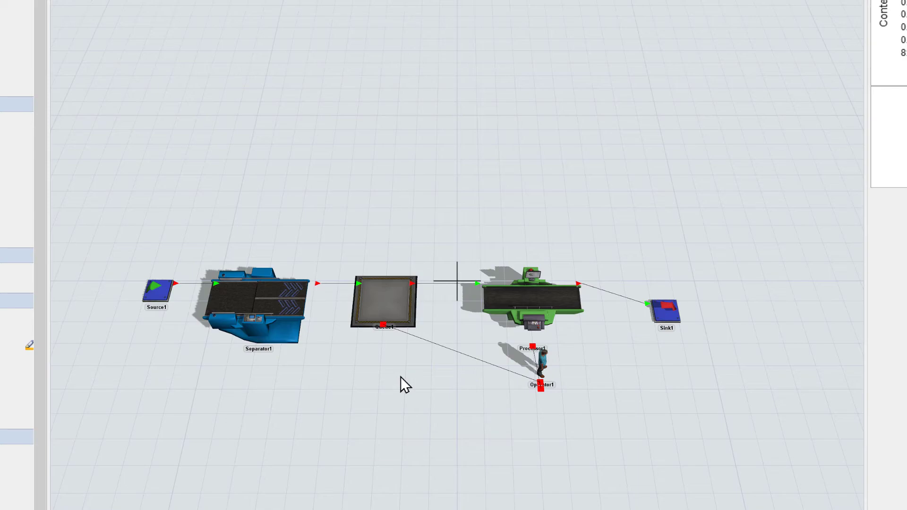
# Step: Connect the Processor's output back to the Queue to create a return route for items
pyautogui.press('a')
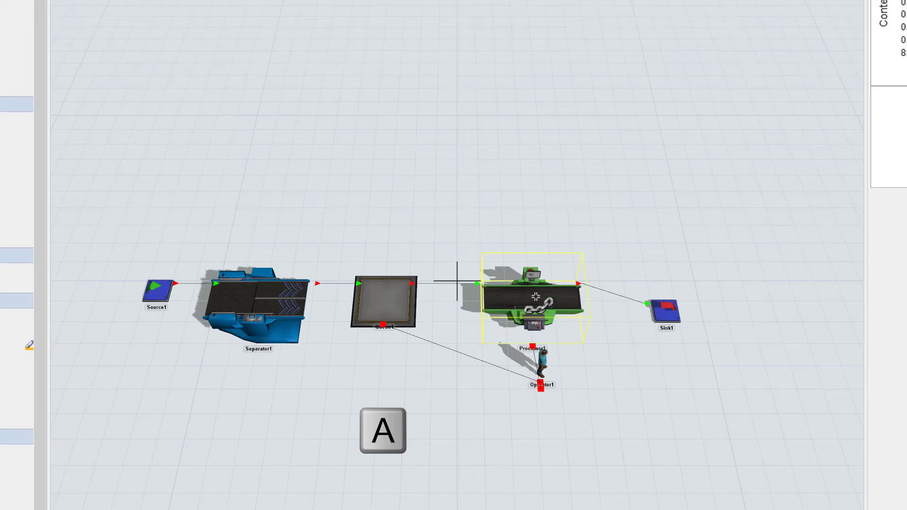
pyautogui.moveTo(535, 297); pyautogui.dragTo(517, 301)
pyautogui.moveTo(472, 310); pyautogui.dragTo(383, 305)
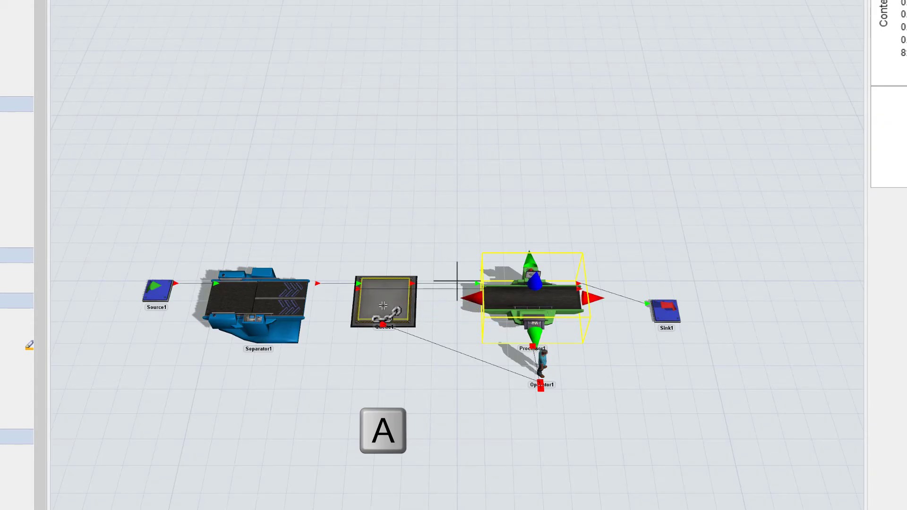
pyautogui.click(609, 348)
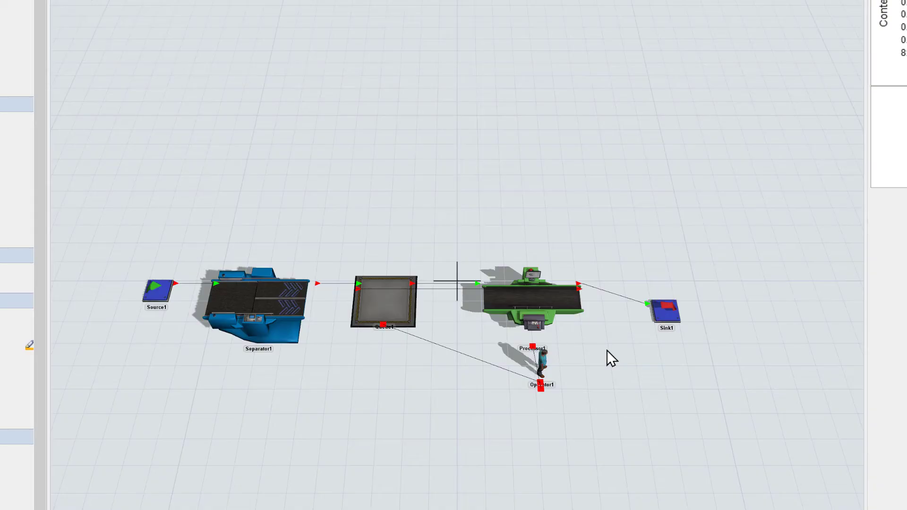
# Step: Set the Processor's Send To Port rule to the random By Percentage option
pyautogui.click(509, 295)
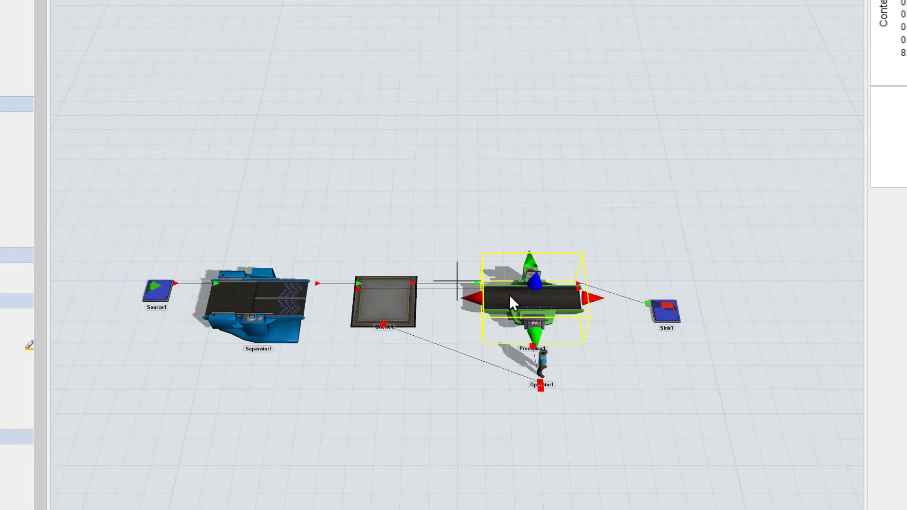
pyautogui.doubleClick(509, 295)
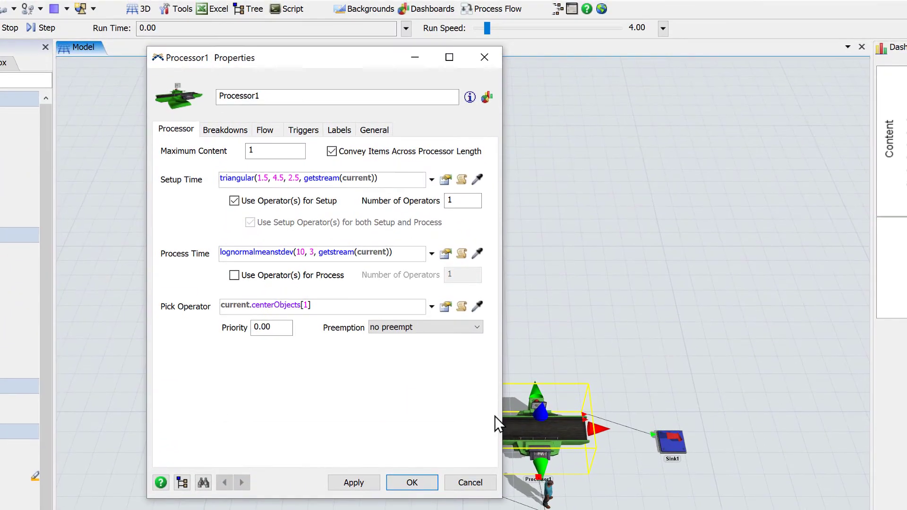
pyautogui.click(268, 134)
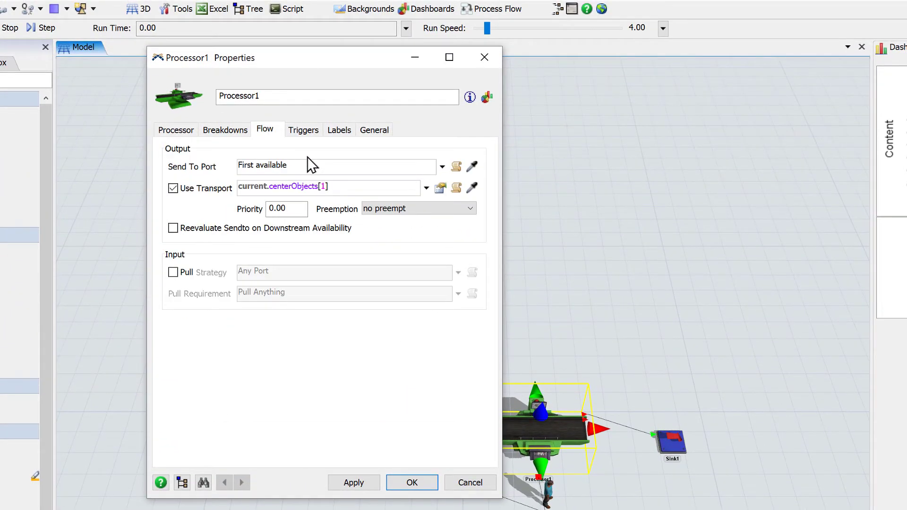
pyautogui.click(439, 167)
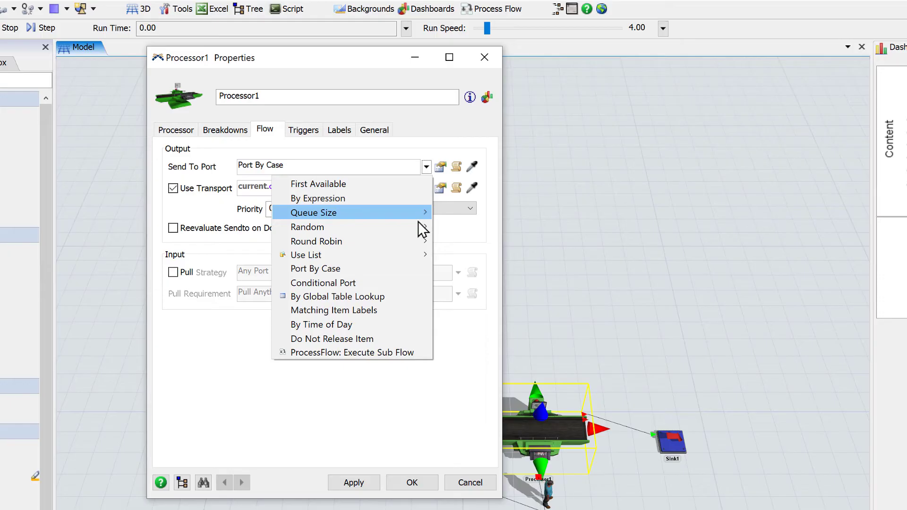
pyautogui.moveTo(420, 227)
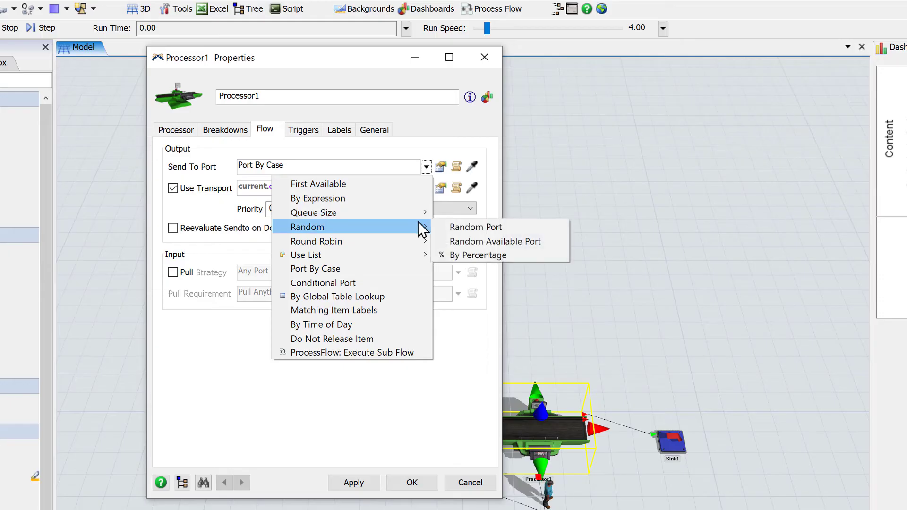
pyautogui.click(454, 255)
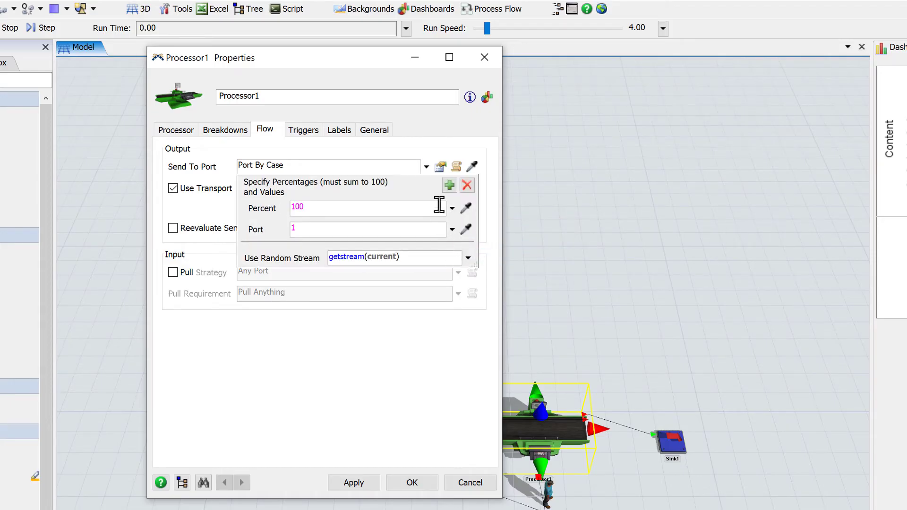
# Step: Add a second percentage entry and send 80 percent of items to port 1 and 20 percent to port 2
pyautogui.click(449, 185)
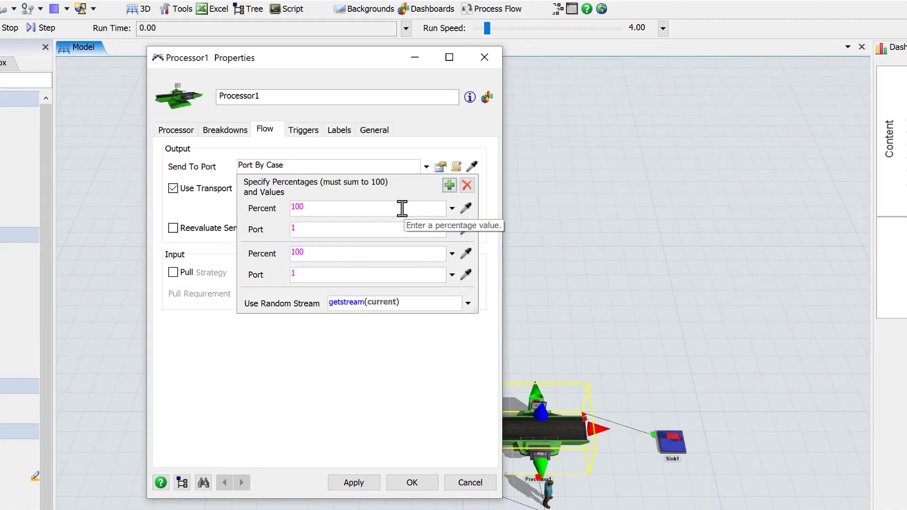
pyautogui.moveTo(307, 207); pyautogui.dragTo(283, 204)
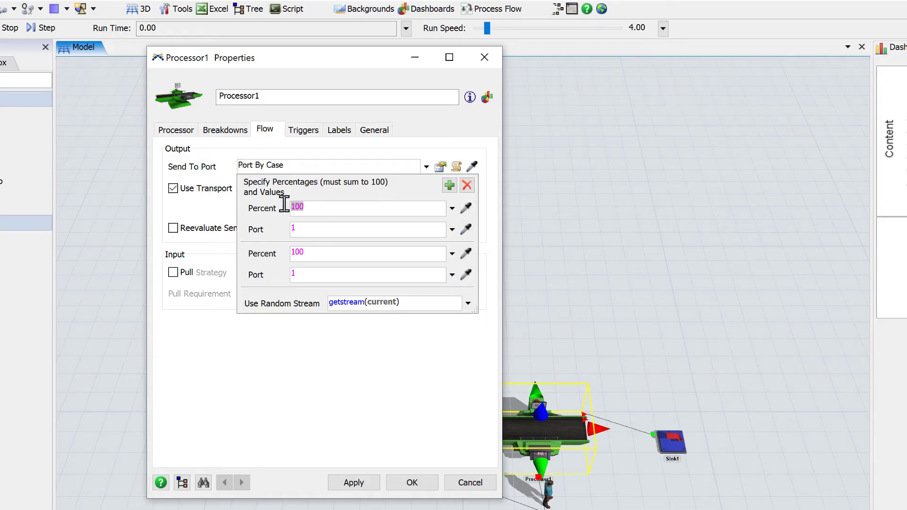
pyautogui.write('80')
pyautogui.moveTo(313, 253); pyautogui.dragTo(272, 256)
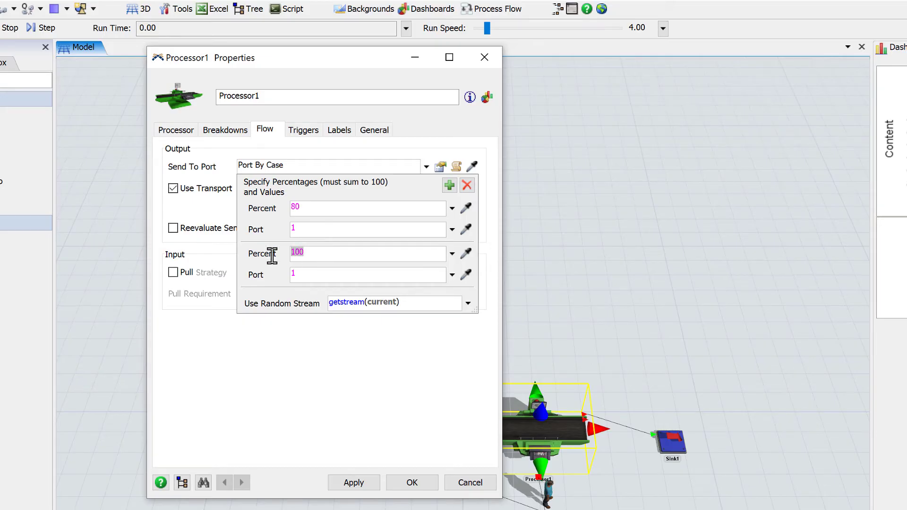
pyautogui.write('20')
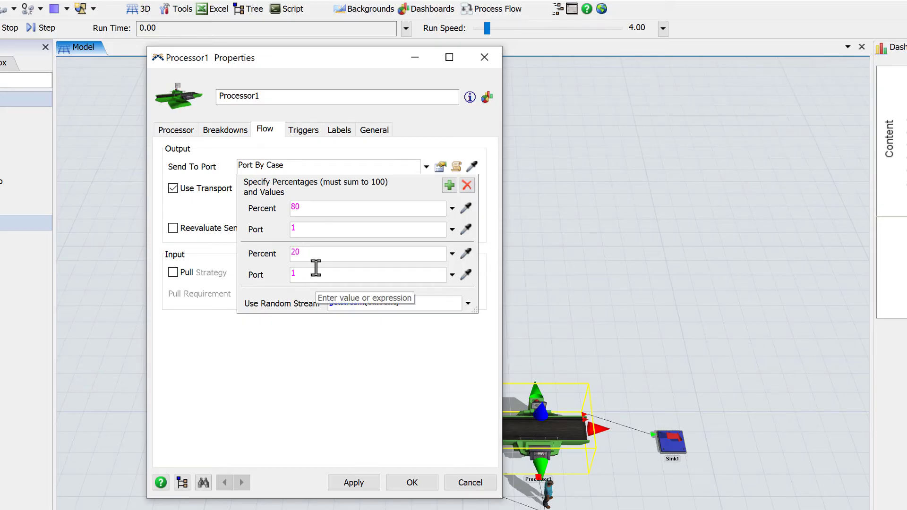
pyautogui.moveTo(307, 274); pyautogui.dragTo(272, 275)
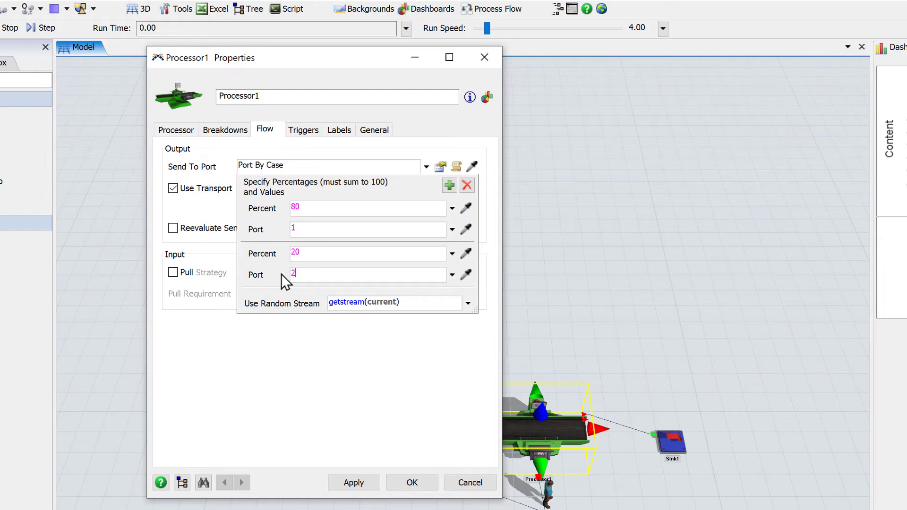
pyautogui.click(339, 347)
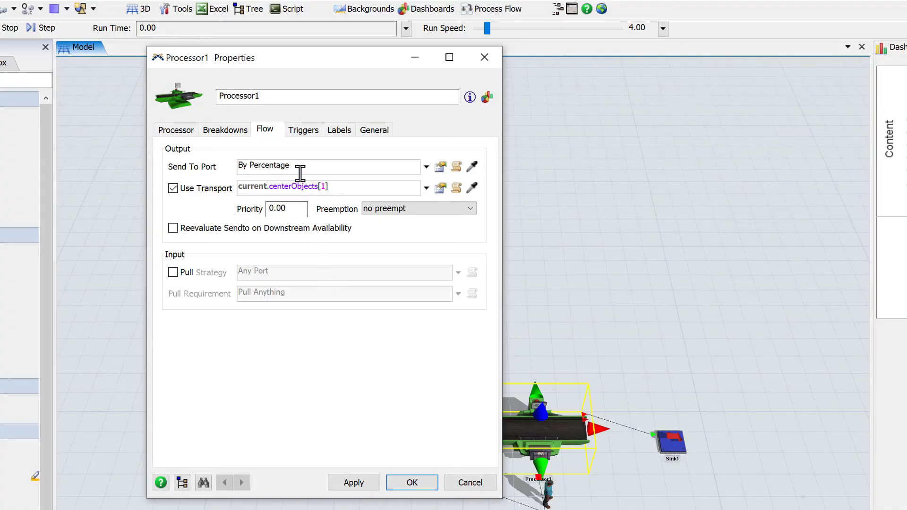
# Step: Add an On Exit trigger to the Processor with a Set Label action
pyautogui.click(306, 134)
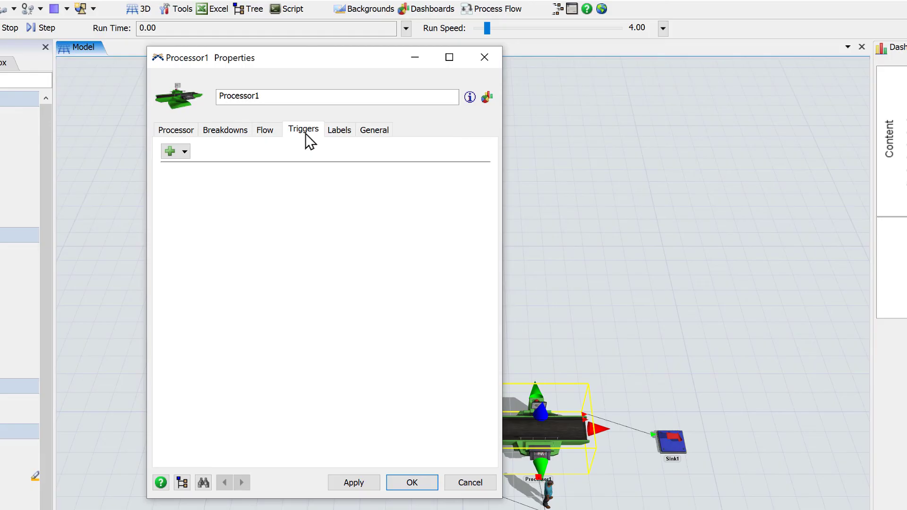
pyautogui.click(184, 152)
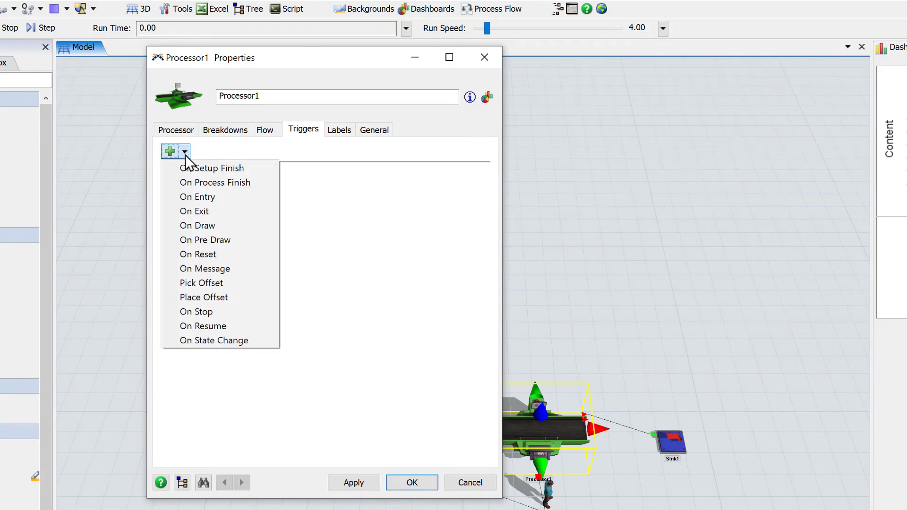
pyautogui.click(187, 213)
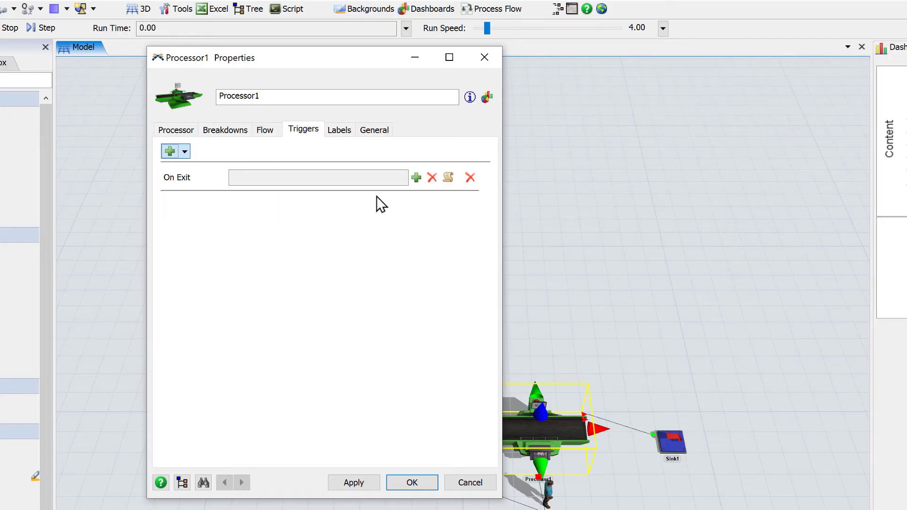
pyautogui.click(416, 178)
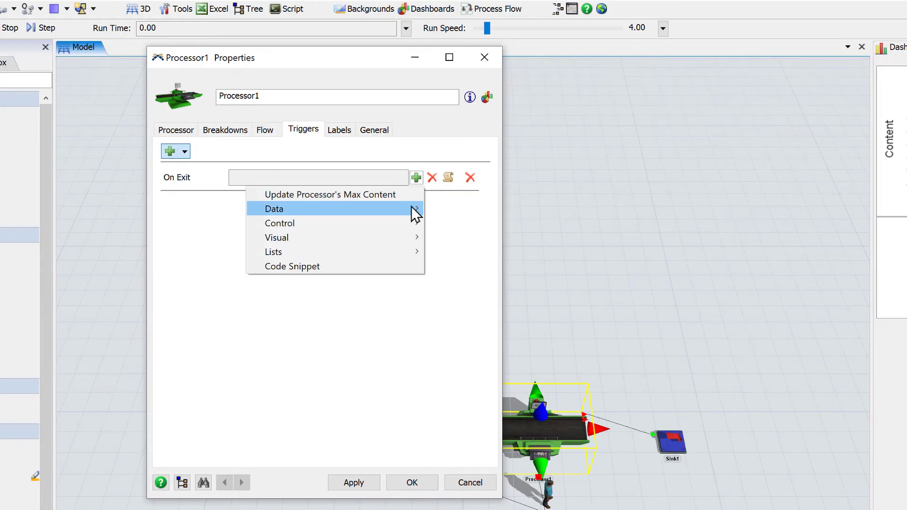
pyautogui.moveTo(411, 206)
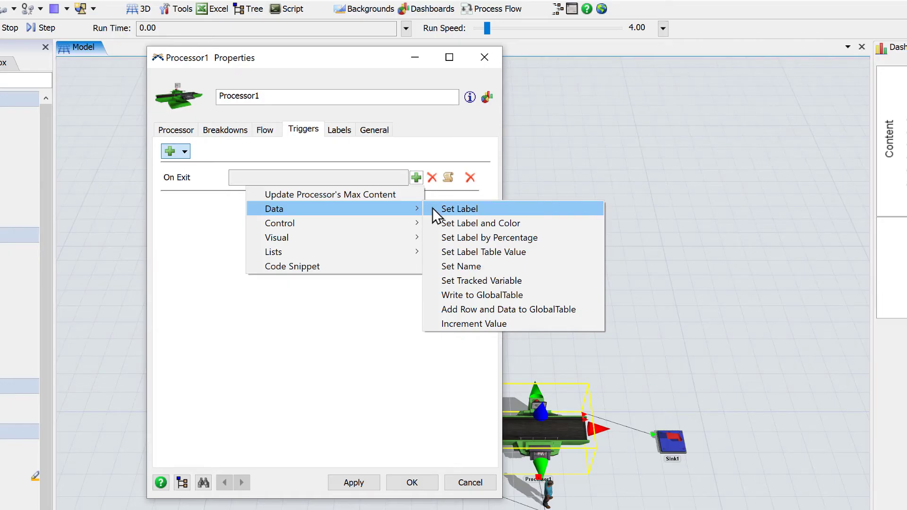
pyautogui.click(464, 210)
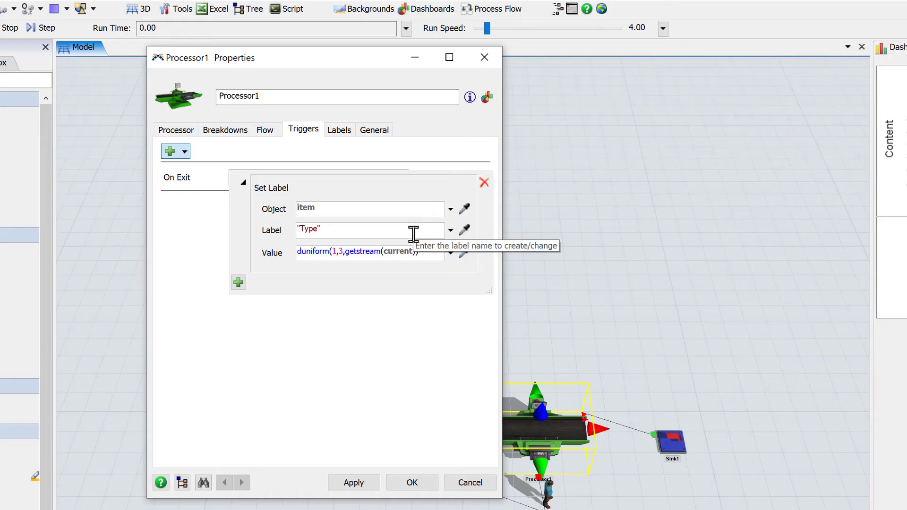
# Step: Set the value of the trigger's "Type" label to port and accept the Processor's properties
pyautogui.click(451, 254)
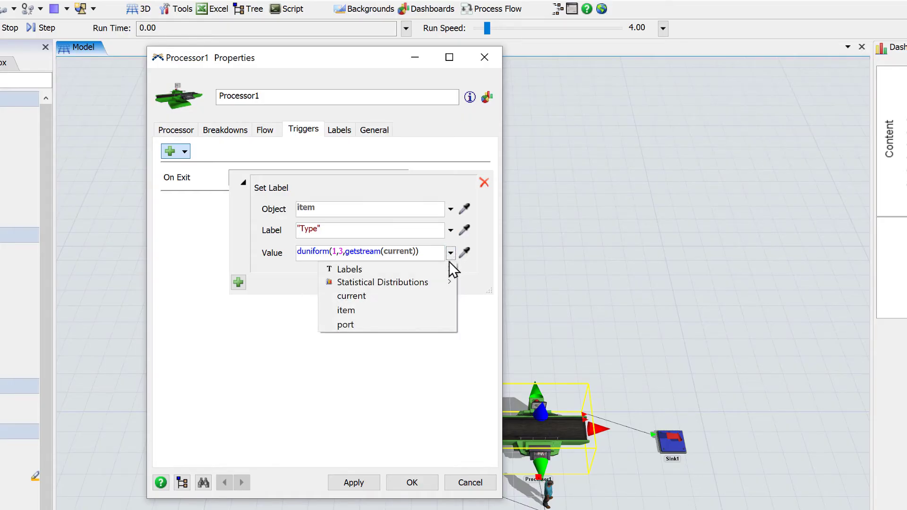
pyautogui.click(415, 325)
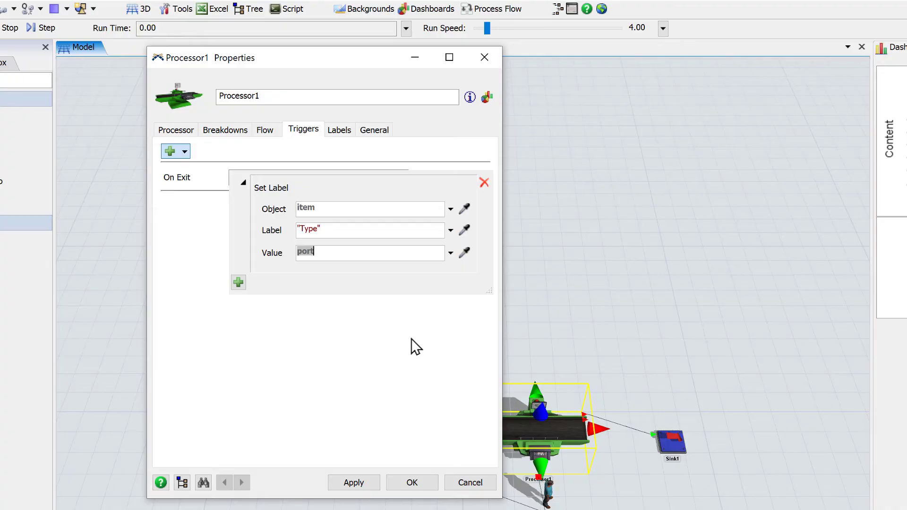
pyautogui.click(411, 338)
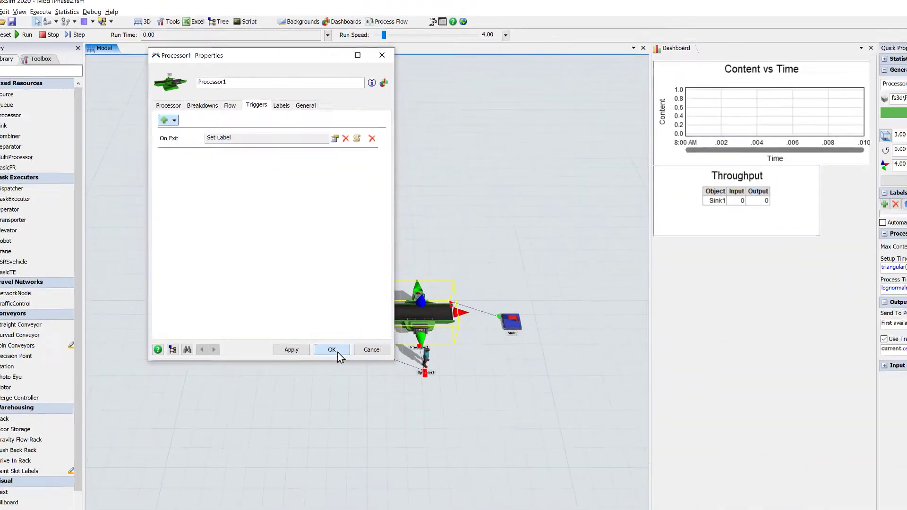
pyautogui.click(412, 482)
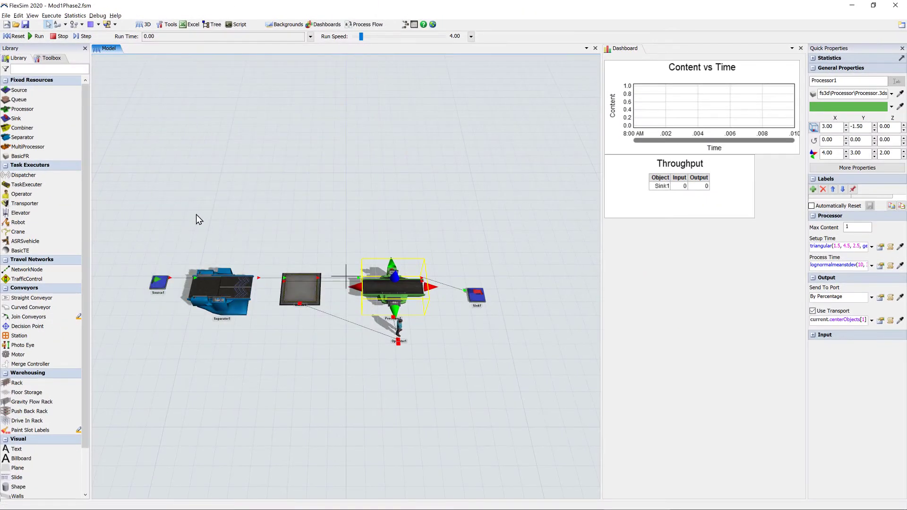
# Step: Run the simulation, raising the run speed to about 2291 and lowering it to about 93, and reset the model
pyautogui.click(189, 209)
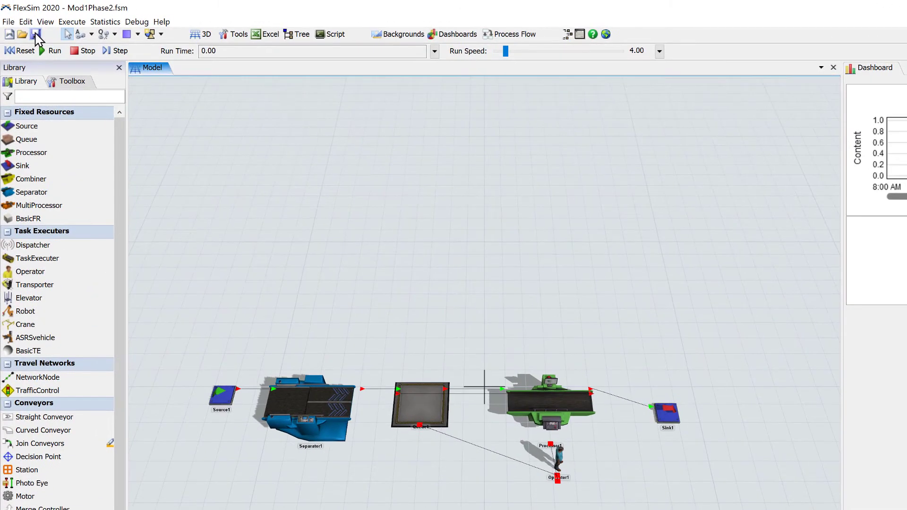
pyautogui.click(53, 50)
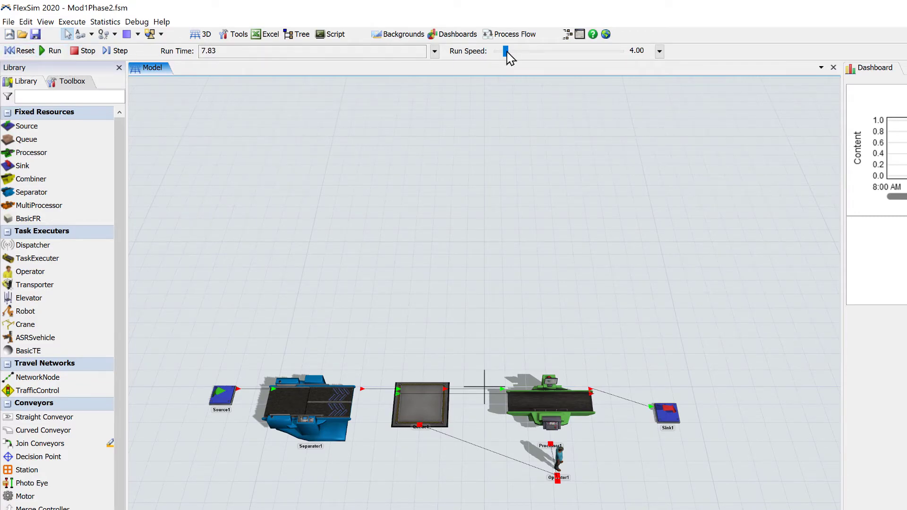
pyautogui.moveTo(507, 52); pyautogui.dragTo(544, 68)
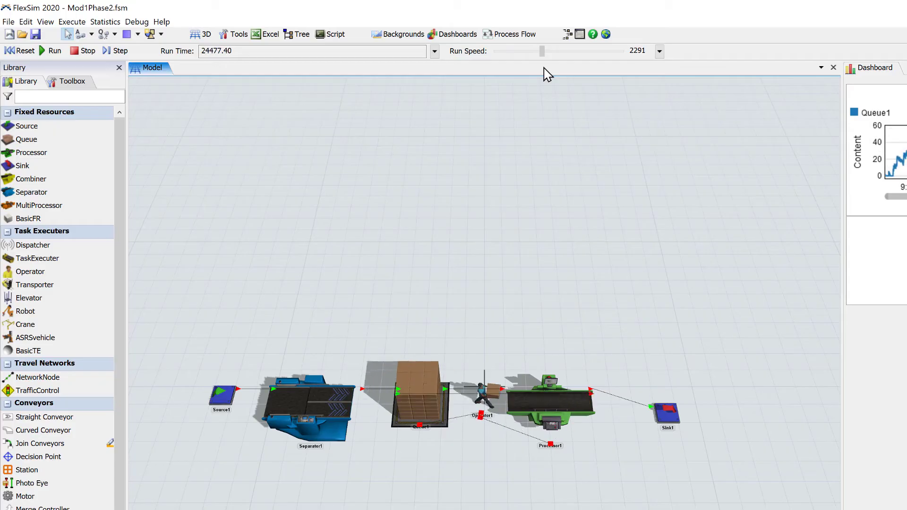
pyautogui.moveTo(544, 67); pyautogui.dragTo(517, 68)
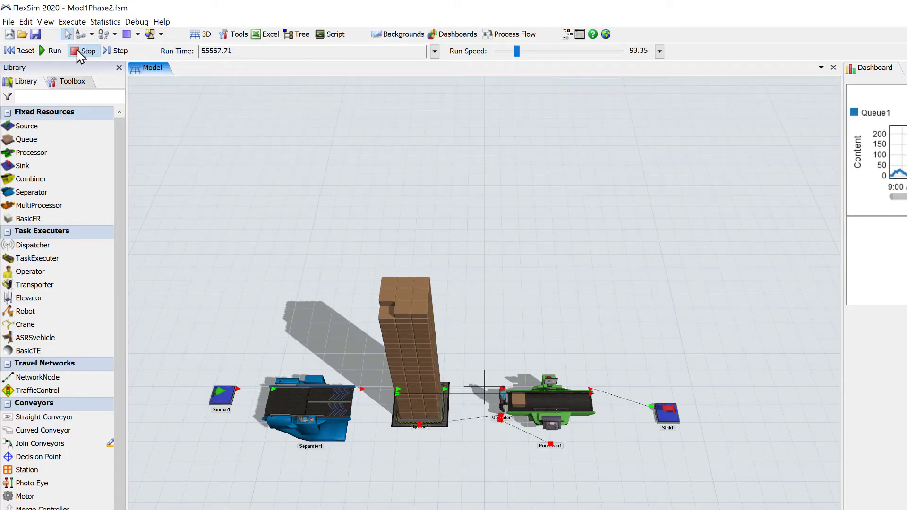
pyautogui.click(19, 51)
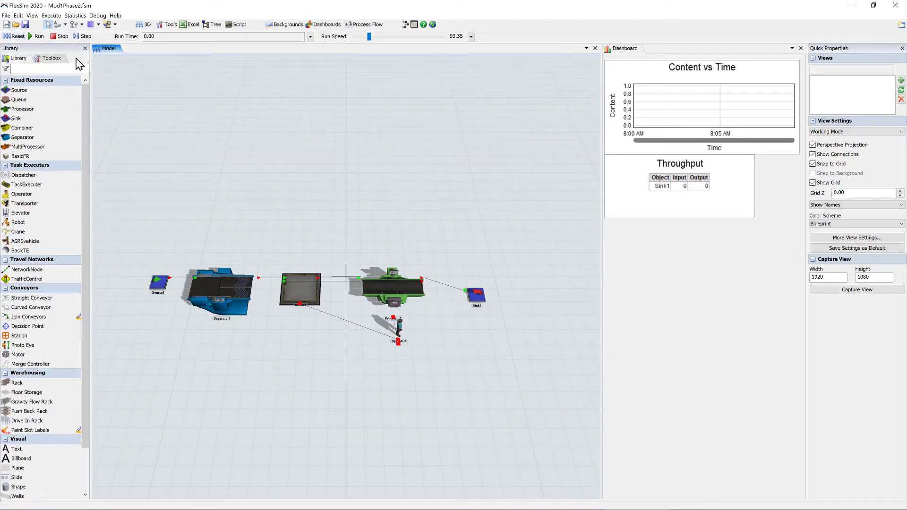
# Step: Pin the Processor's Throughput statistics to the dashboard as a Throughput table and enlarge the table to show its full row
pyautogui.click(631, 244)
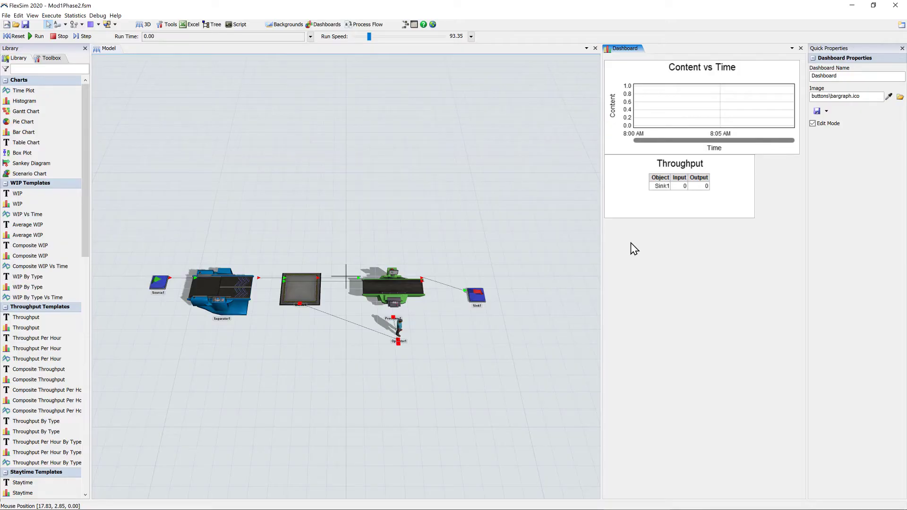
pyautogui.click(398, 286)
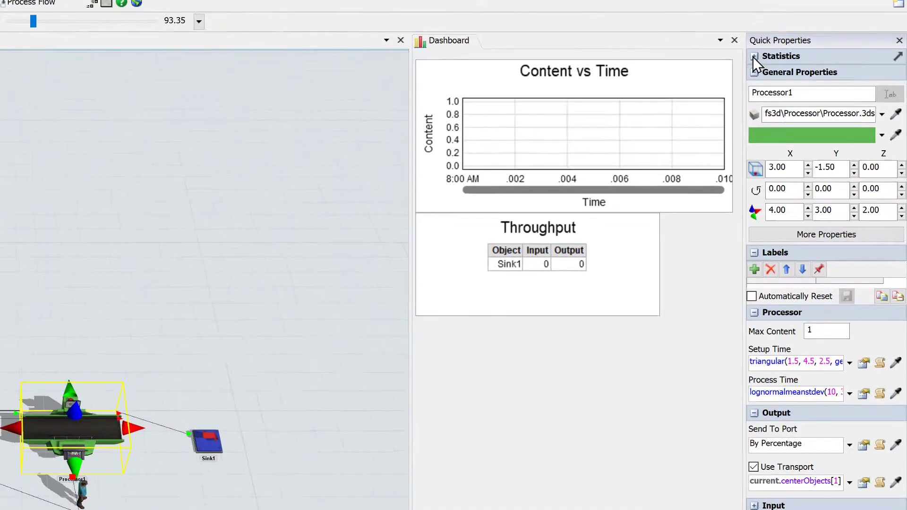
pyautogui.click(813, 57)
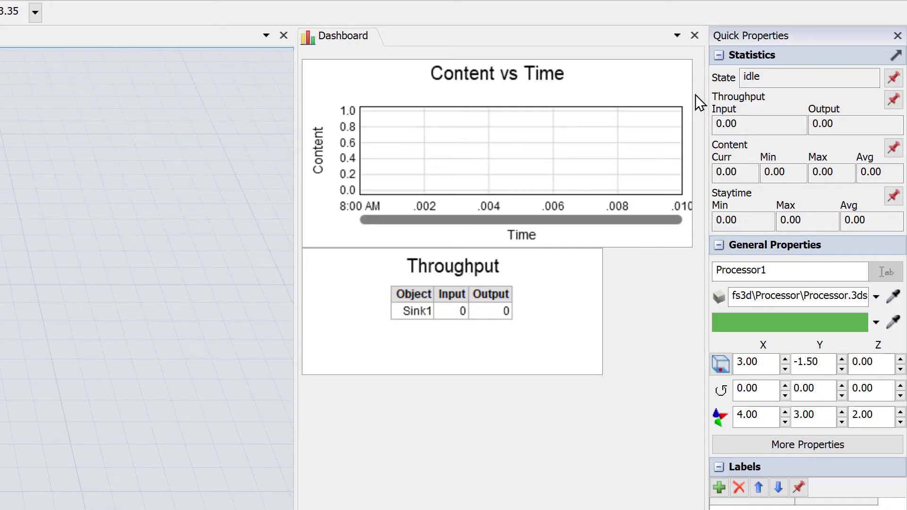
pyautogui.click(894, 101)
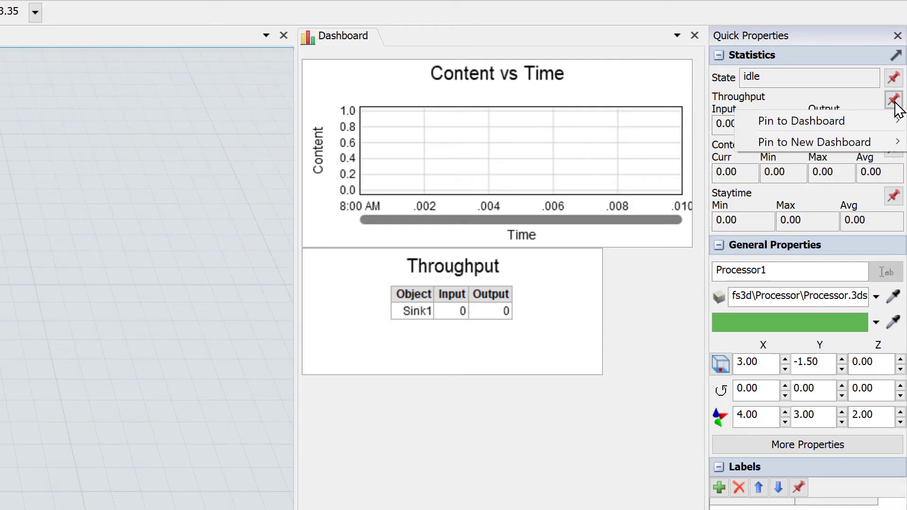
pyautogui.moveTo(852, 122)
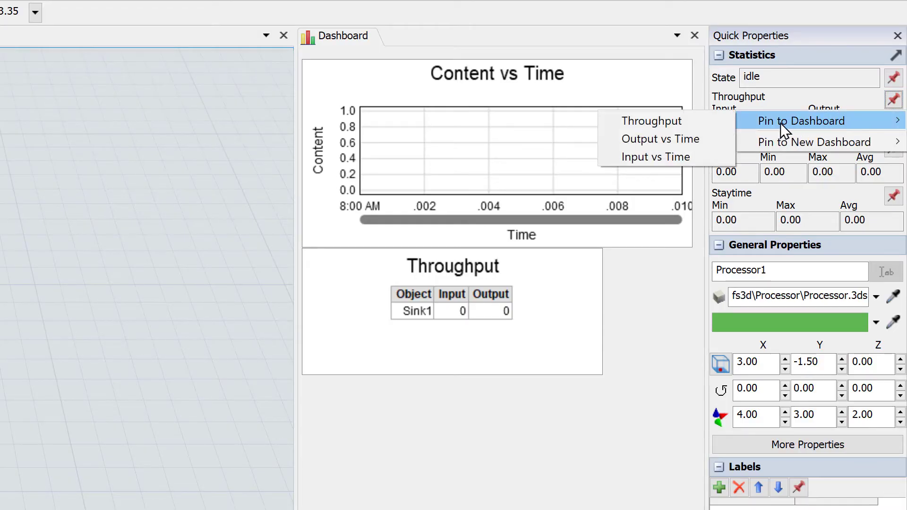
pyautogui.click(675, 126)
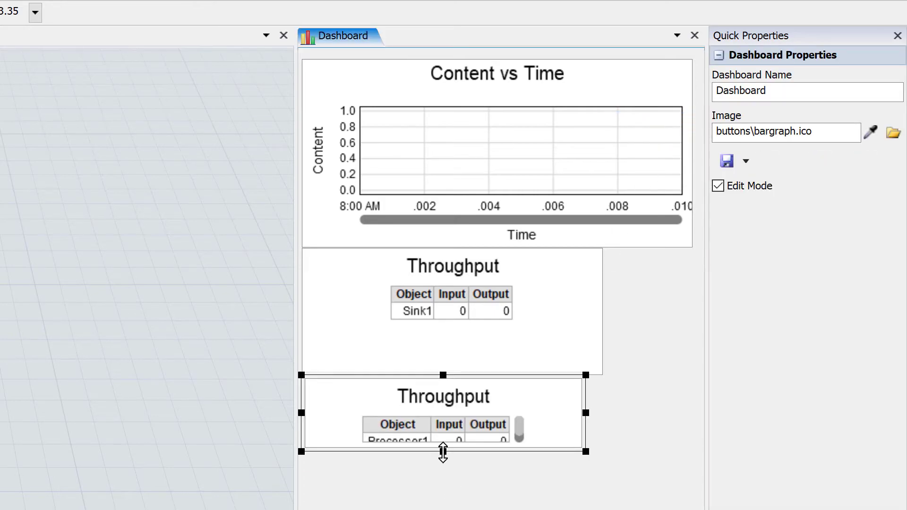
pyautogui.moveTo(443, 470); pyautogui.dragTo(443, 502)
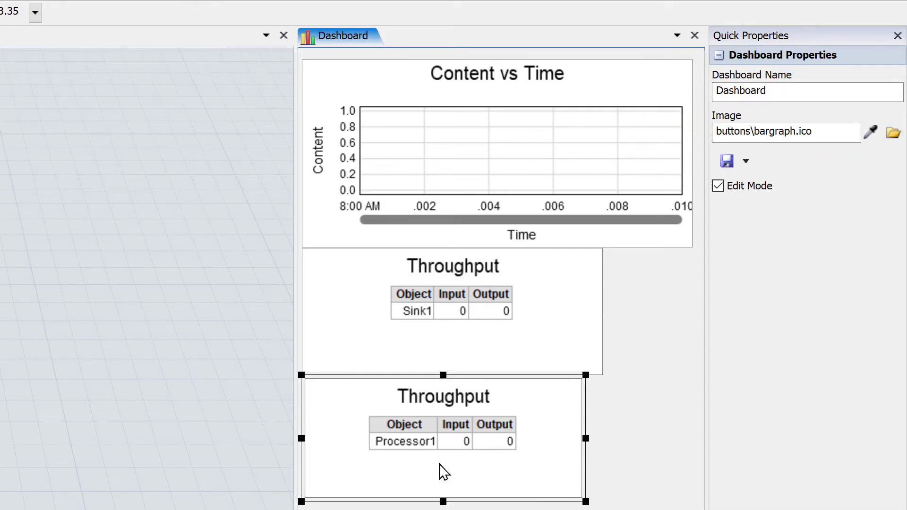
# Step: Check the data source options of the Processor's Throughput table, keeping Processor1Throughput, and delete the table from the dashboard
pyautogui.doubleClick(444, 472)
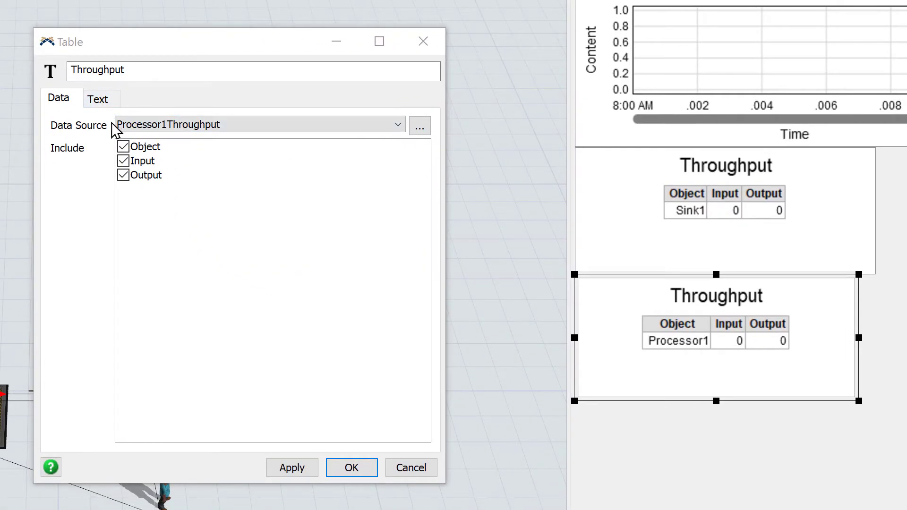
pyautogui.click(140, 125)
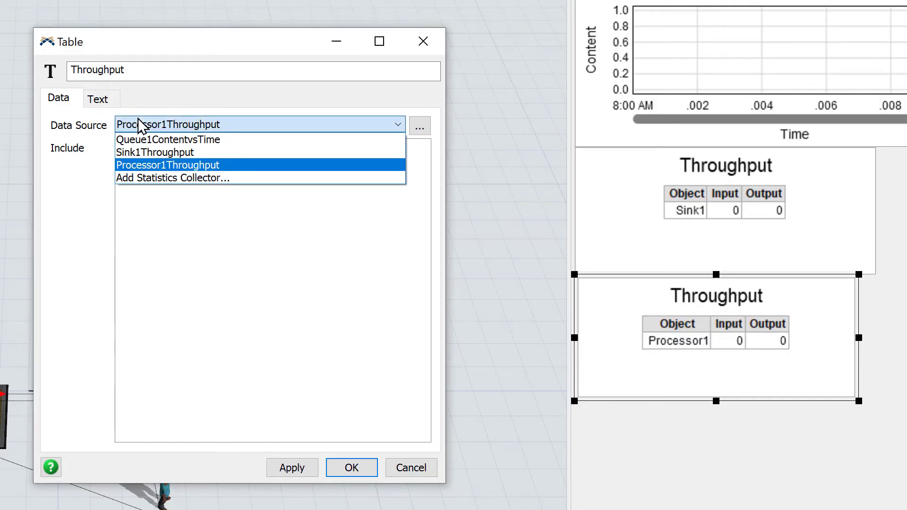
pyautogui.click(140, 165)
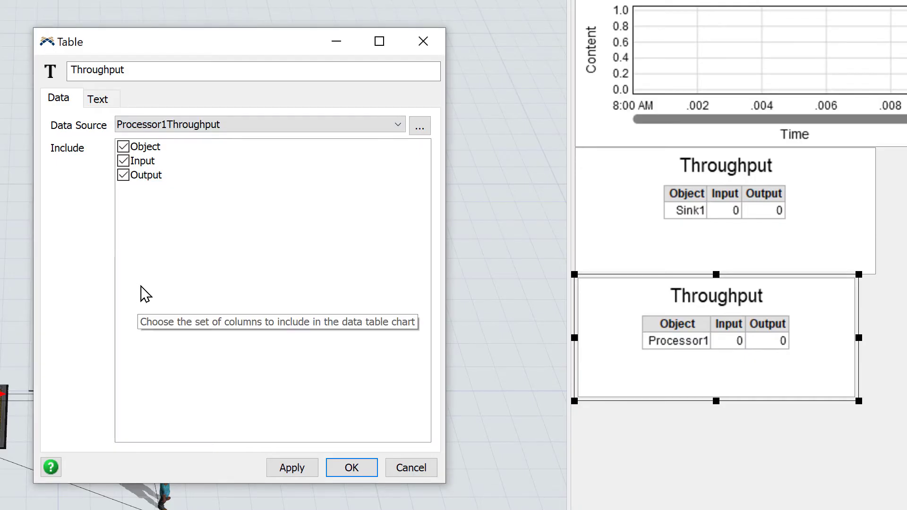
pyautogui.click(355, 472)
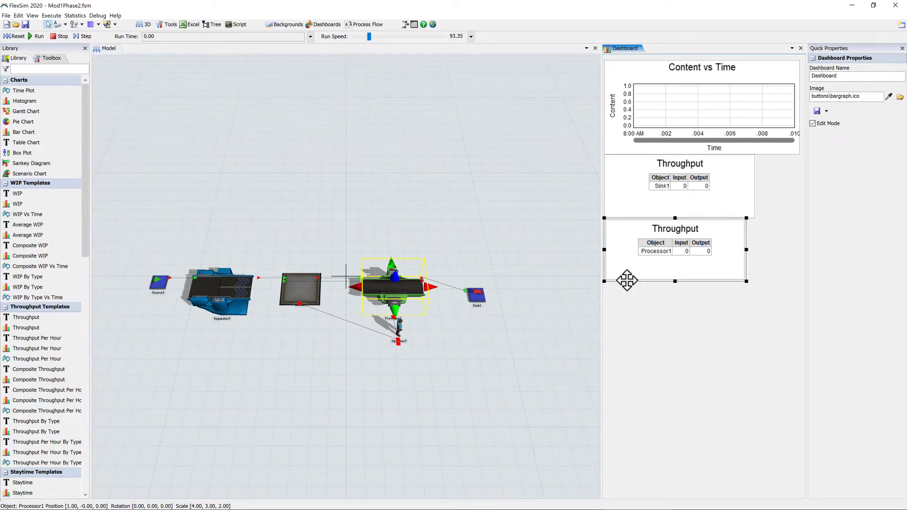
pyautogui.press('Delete')
pyautogui.click(393, 239)
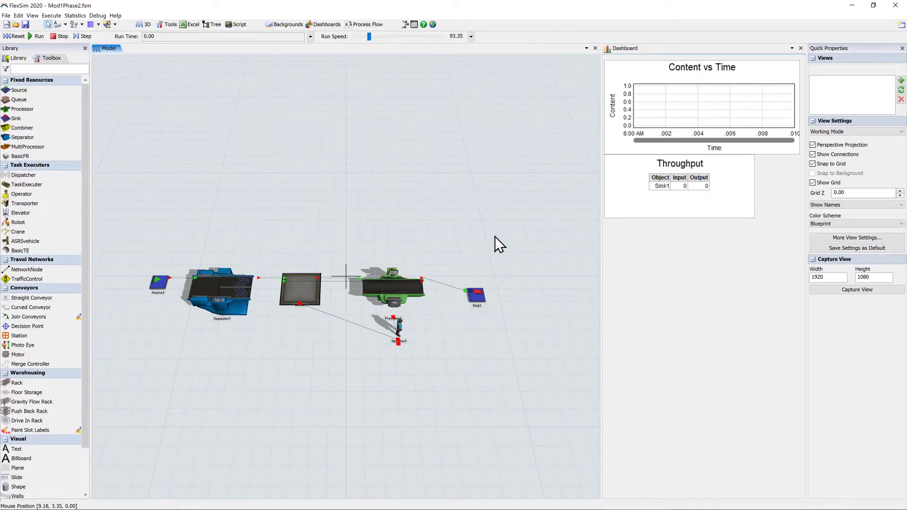
# Step: Add a Throughput By Type text table to the dashboard, sampling Processor1 as its object and keeping Type as the type label
pyautogui.click(633, 254)
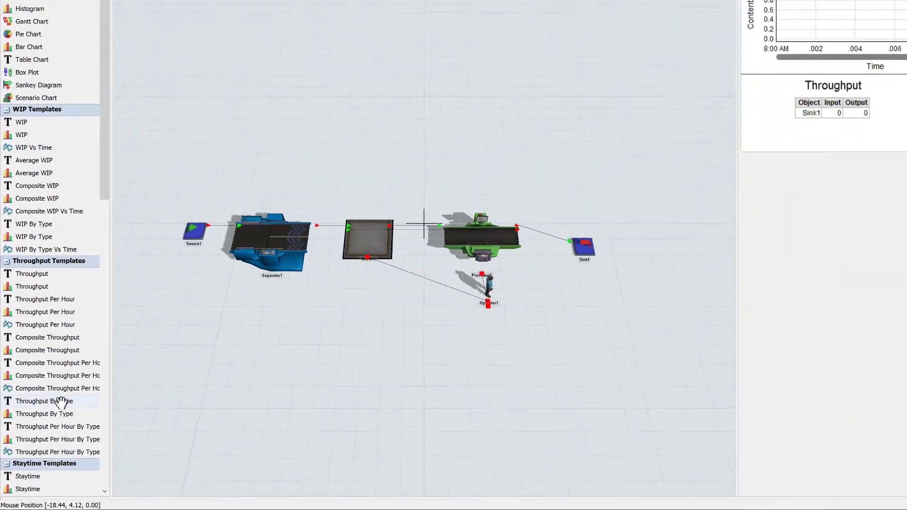
pyautogui.moveTo(61, 402); pyautogui.dragTo(616, 237)
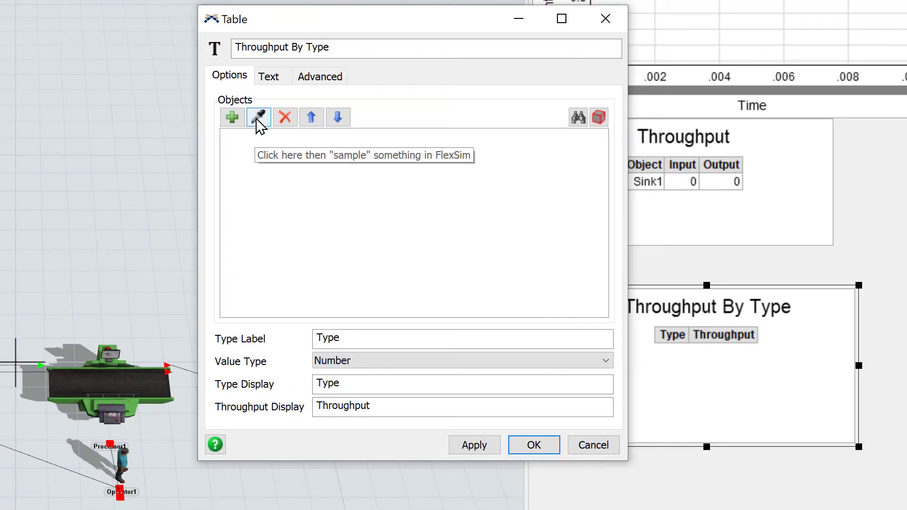
pyautogui.click(258, 121)
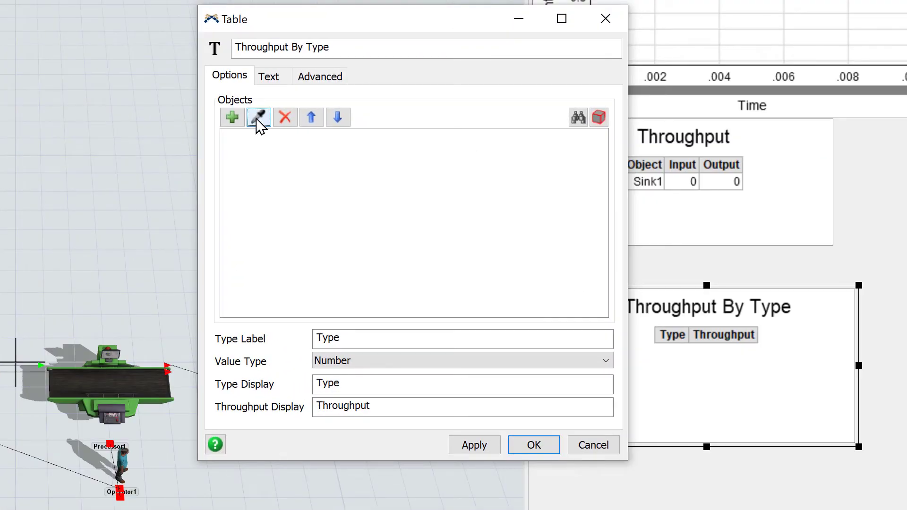
pyautogui.click(118, 383)
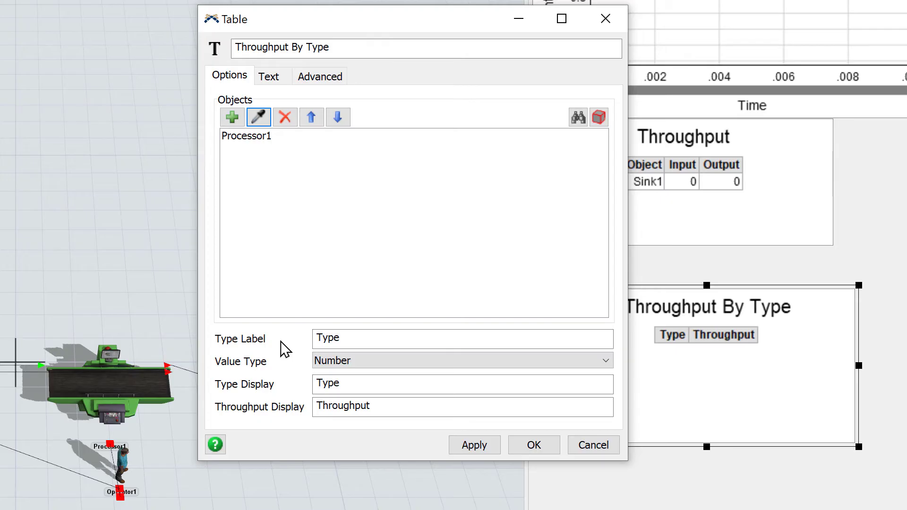
pyautogui.doubleClick(348, 338)
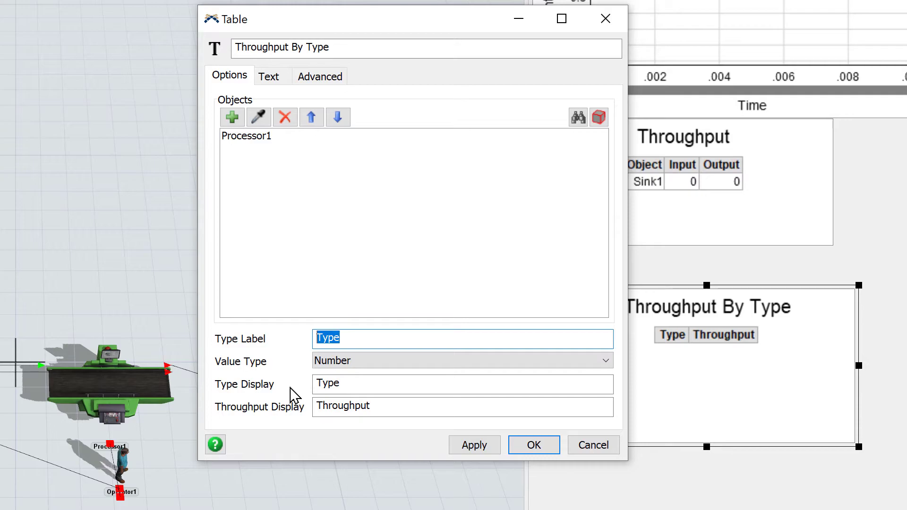
pyautogui.click(486, 446)
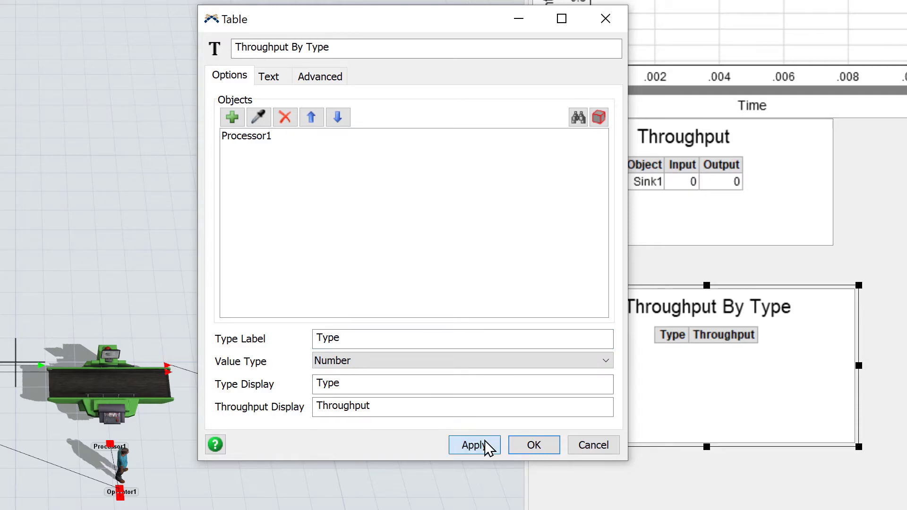
pyautogui.click(544, 446)
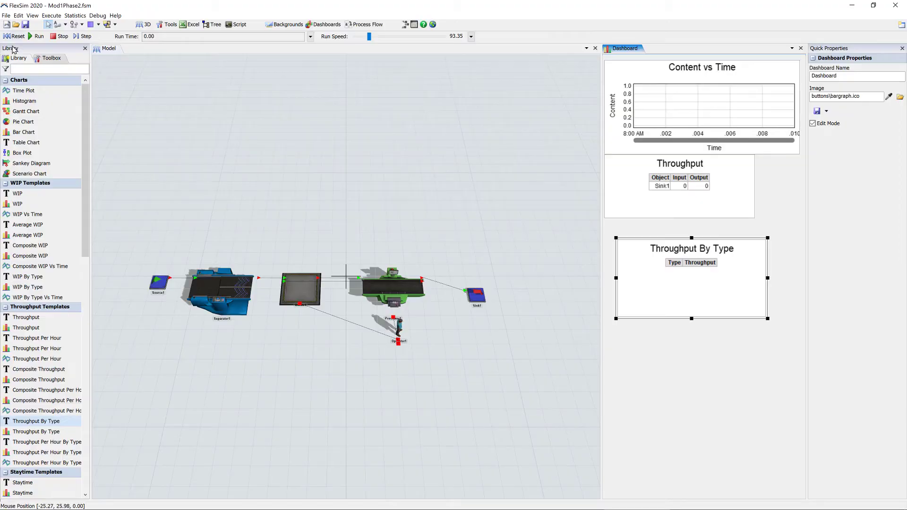
# Step: Run the simulation at a higher speed and align the Throughput By Type table directly beneath the Sink's Throughput table
pyautogui.click(39, 36)
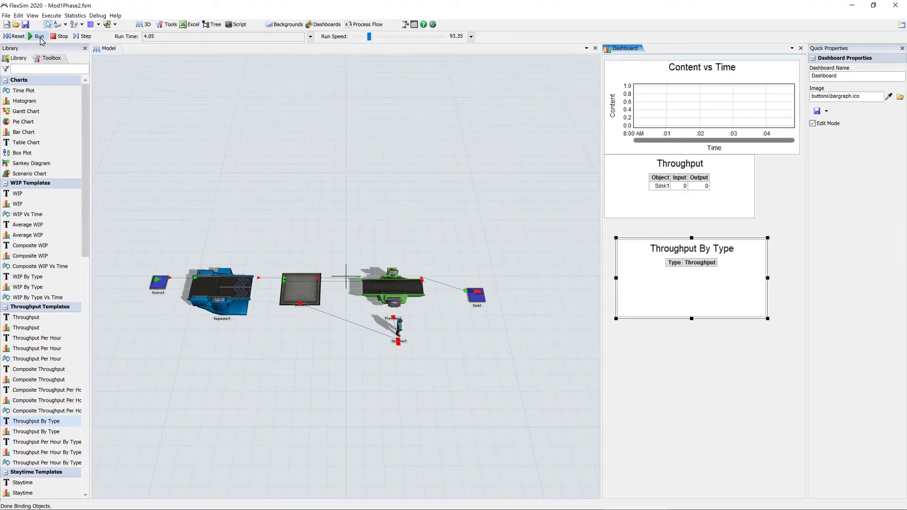
pyautogui.moveTo(369, 36); pyautogui.dragTo(390, 45)
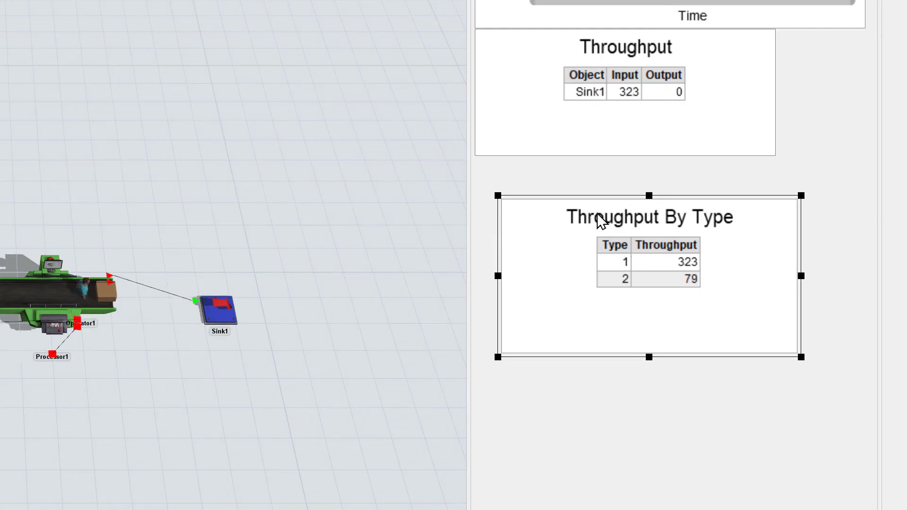
pyautogui.moveTo(589, 197); pyautogui.dragTo(553, 156)
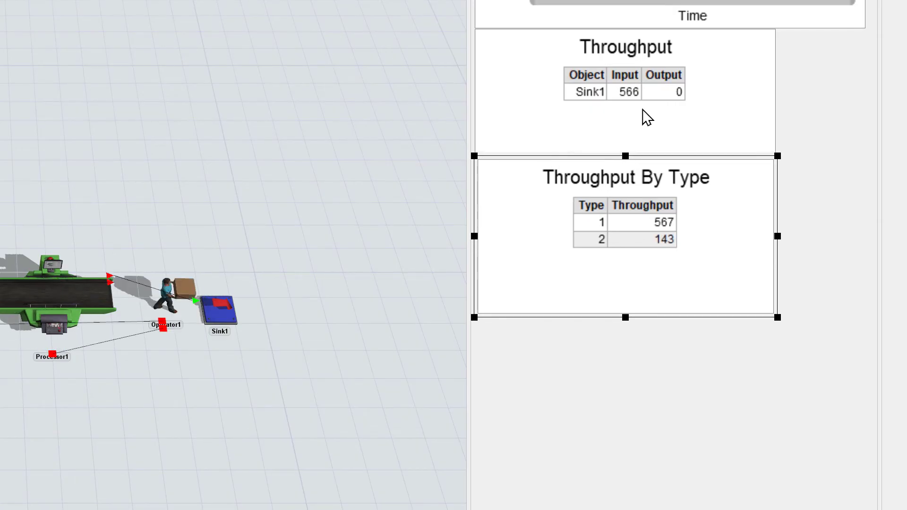
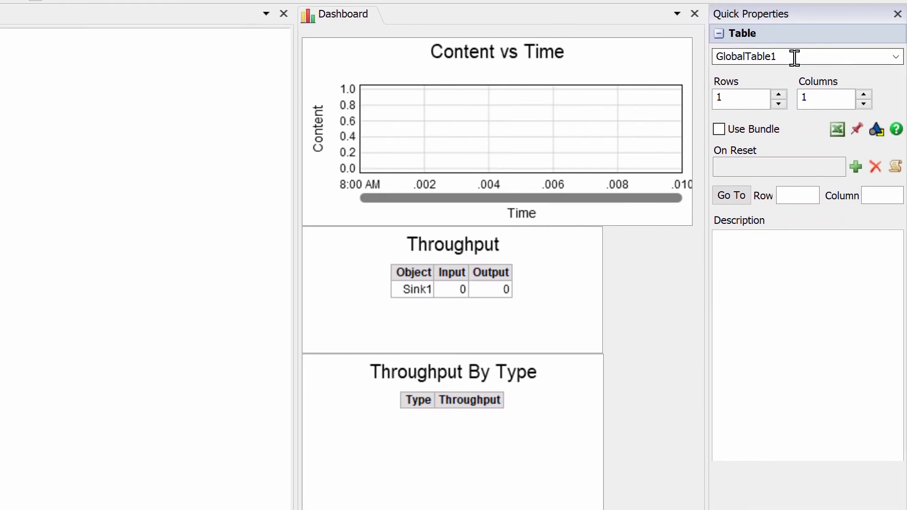
# Step: Rename the global table as MyTable and set its number of rows to 2
pyautogui.doubleClick(782, 58)
pyautogui.write('My')
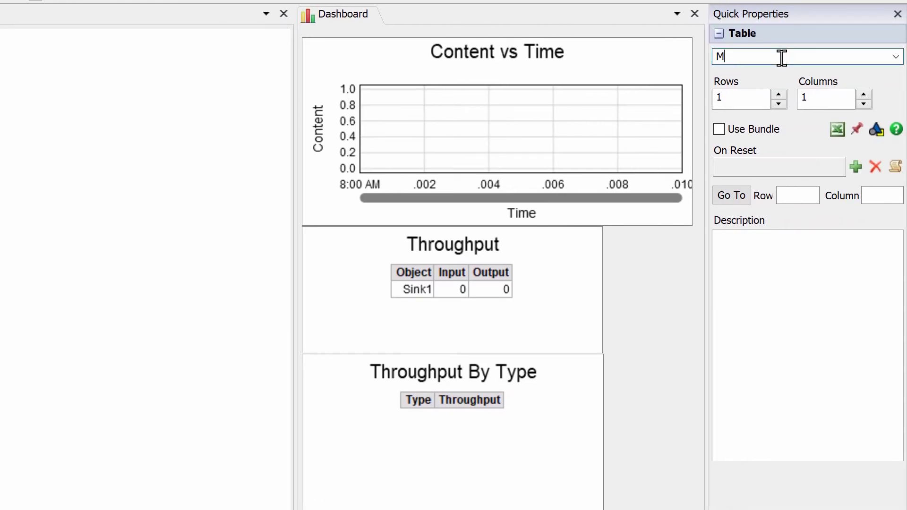
pyautogui.write('Table')
pyautogui.click(778, 95)
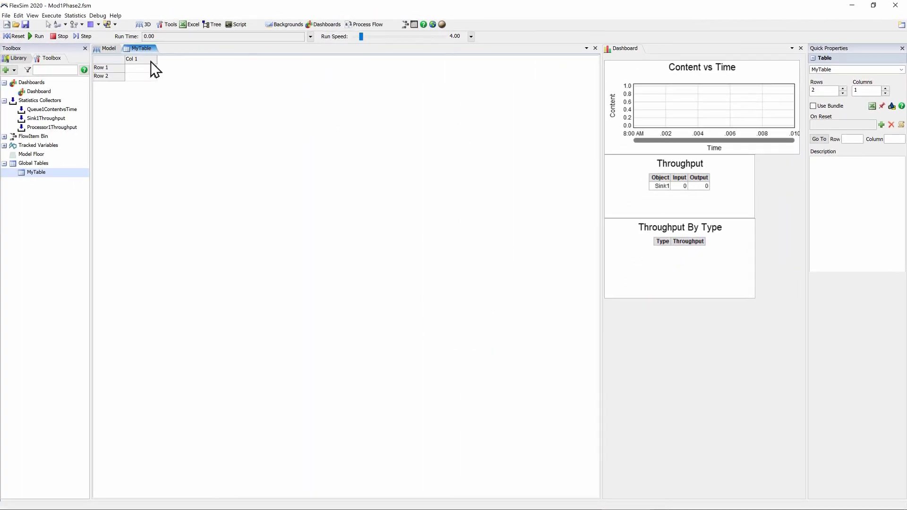
# Step: Name the first column of MyTable pTime
pyautogui.click(142, 60)
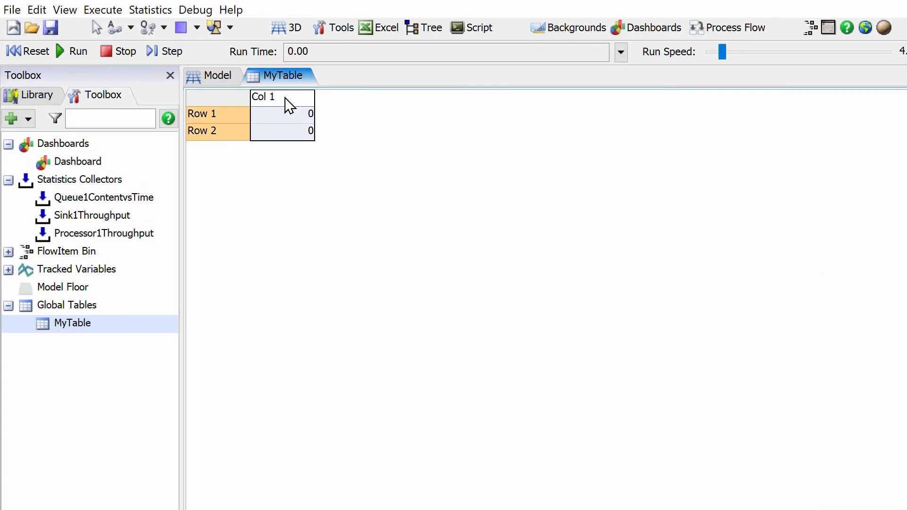
pyautogui.doubleClick(289, 105)
pyautogui.write('pTime')
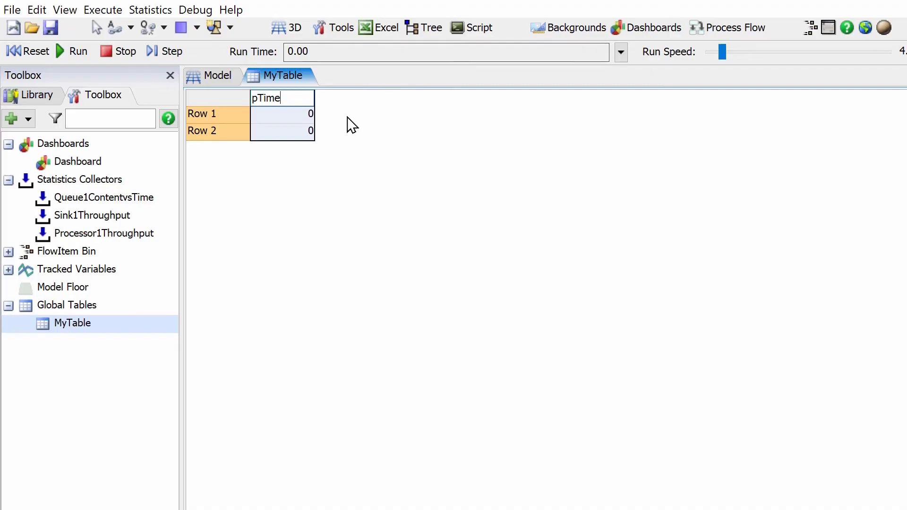
pyautogui.click(301, 188)
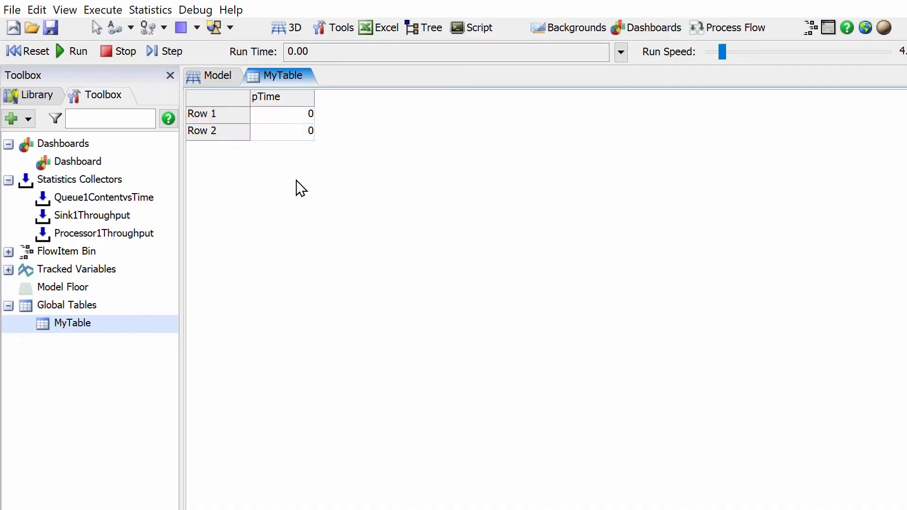
# Step: Enter pTime values of 4.5 in Row 1 and 3.2 in Row 2 of MyTable
pyautogui.click(294, 121)
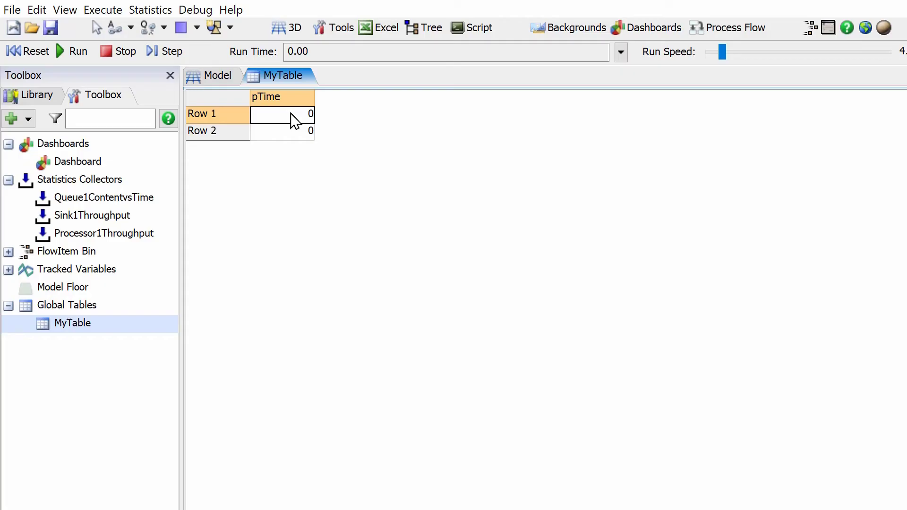
pyautogui.write('4.5')
pyautogui.click(299, 140)
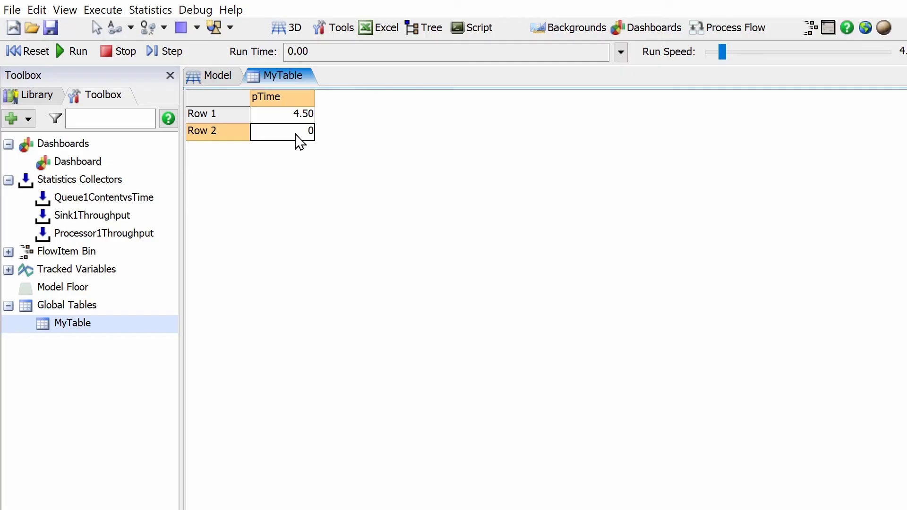
pyautogui.write('3.2')
pyautogui.click(317, 170)
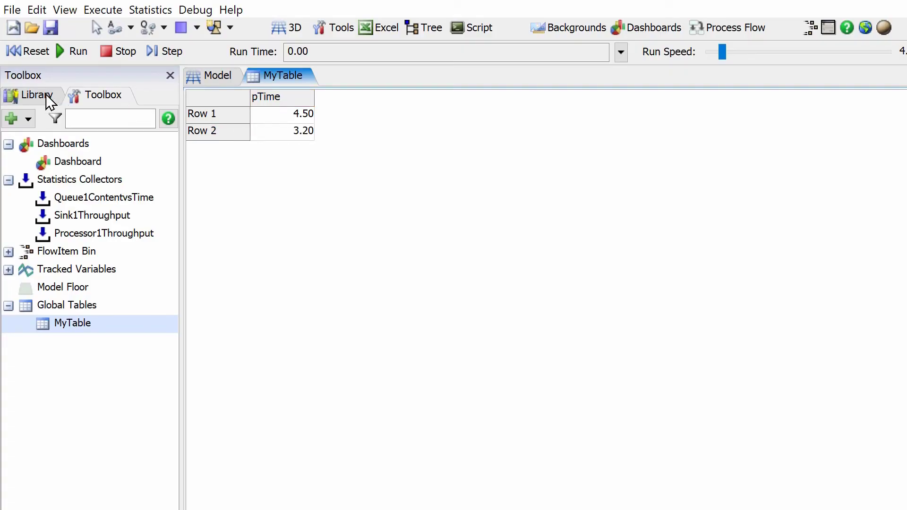
# Step: Place a second Processor in the empty area of the 3D model above the Queue and open its properties
pyautogui.click(202, 78)
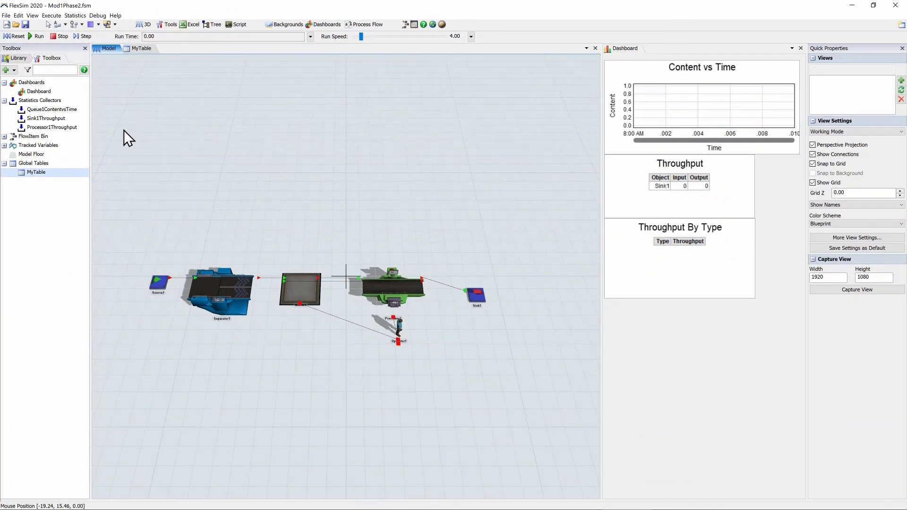
pyautogui.click(14, 60)
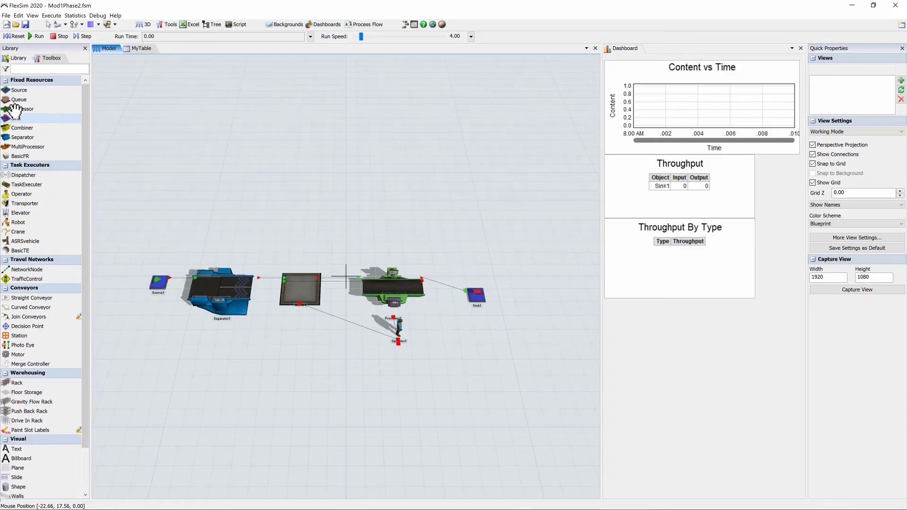
pyautogui.moveTo(19, 108); pyautogui.dragTo(307, 172)
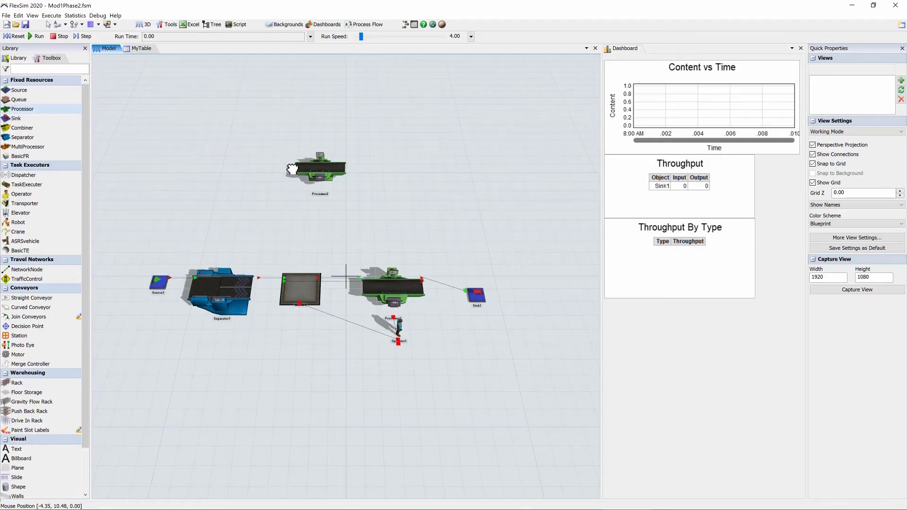
pyautogui.doubleClick(307, 172)
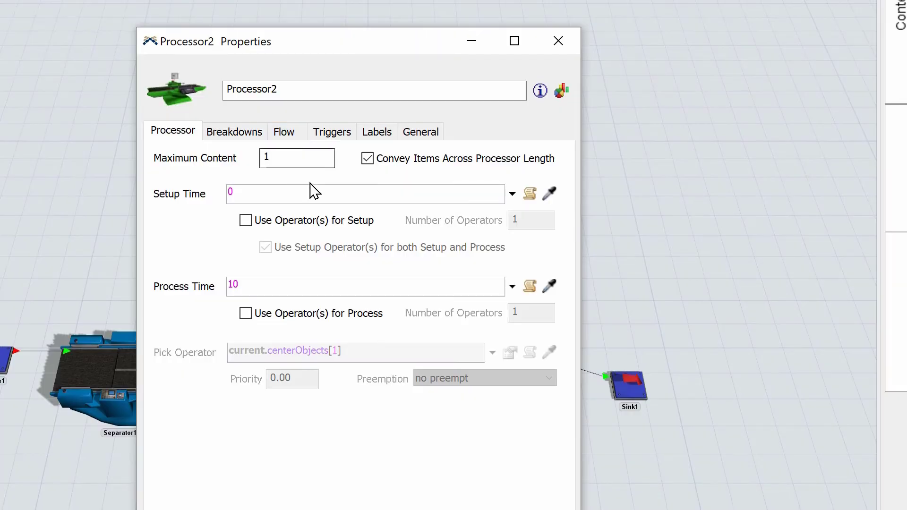
# Step: Set Processor2's process time to a global table lookup that reads from MyTable
pyautogui.click(509, 290)
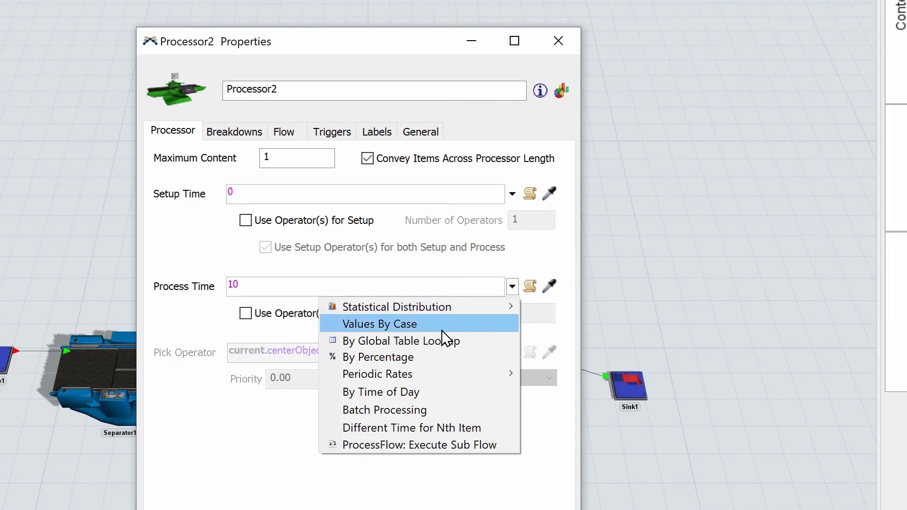
pyautogui.click(427, 342)
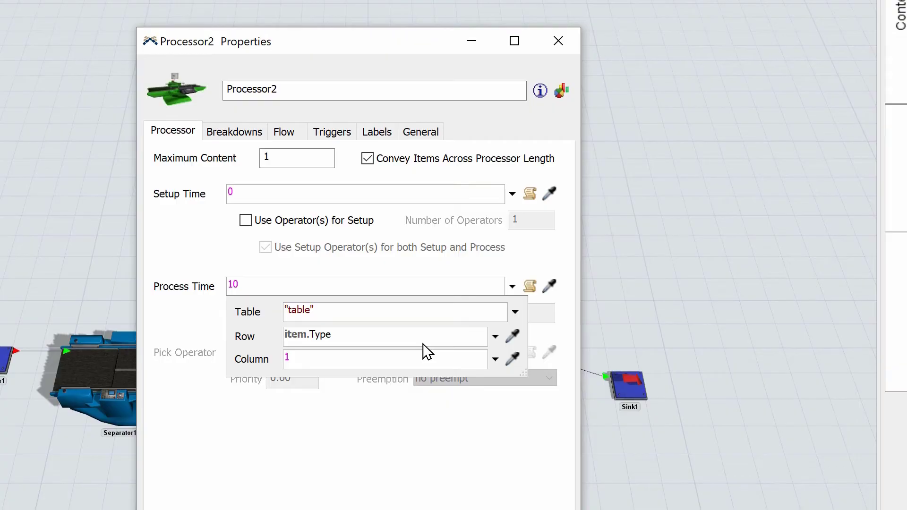
pyautogui.click(514, 312)
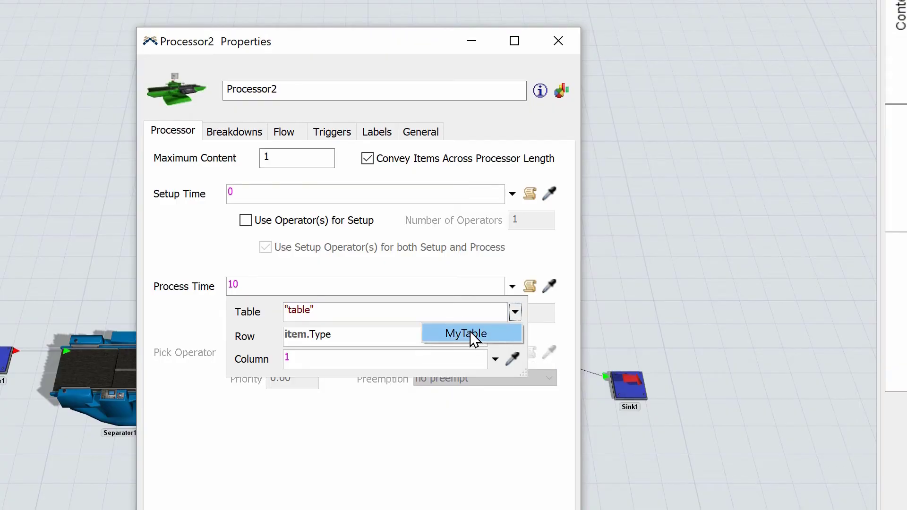
pyautogui.click(469, 332)
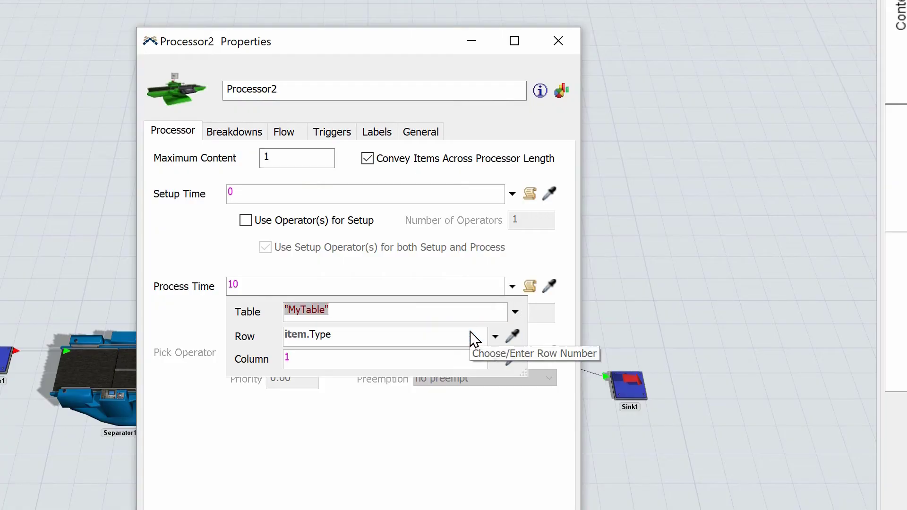
# Step: Keep item.Type as the row of Processor2's process time lookup and set its column to "pTime"
pyautogui.click(398, 340)
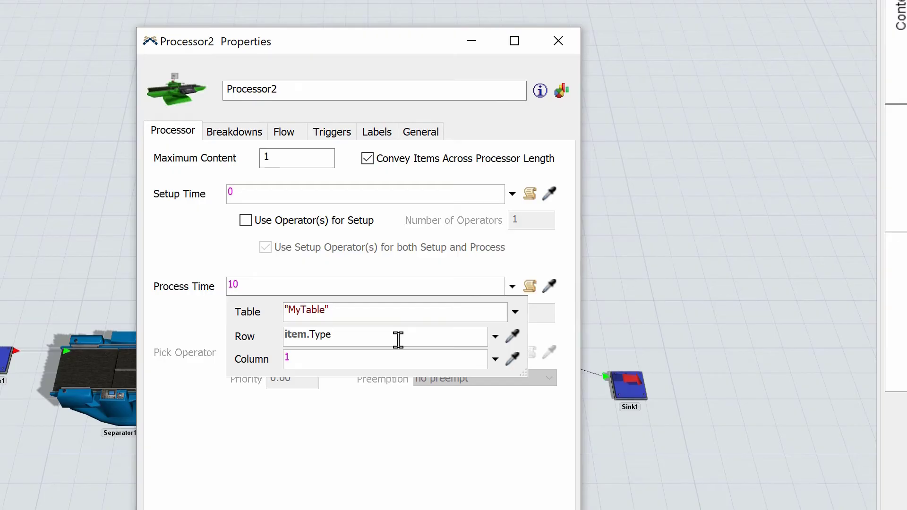
pyautogui.click(336, 359)
pyautogui.moveTo(336, 359); pyautogui.dragTo(251, 359)
pyautogui.write('"pTime')
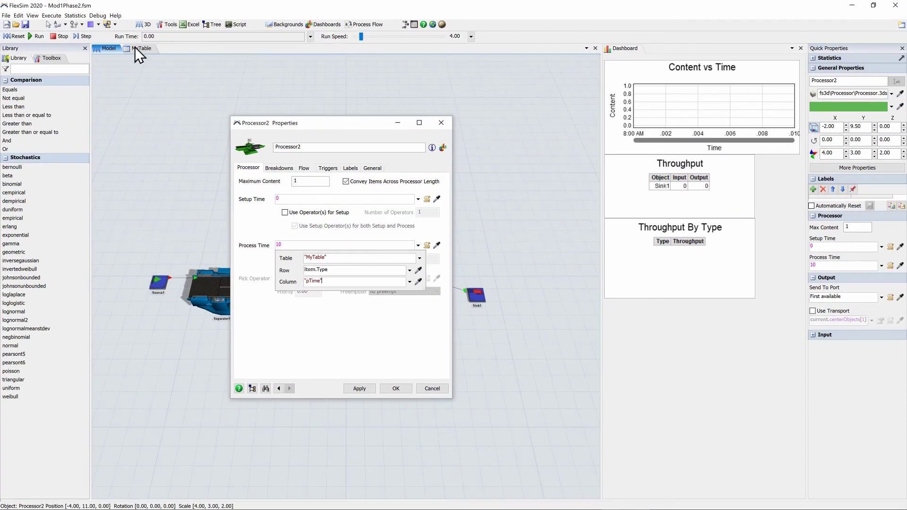
pyautogui.click(135, 46)
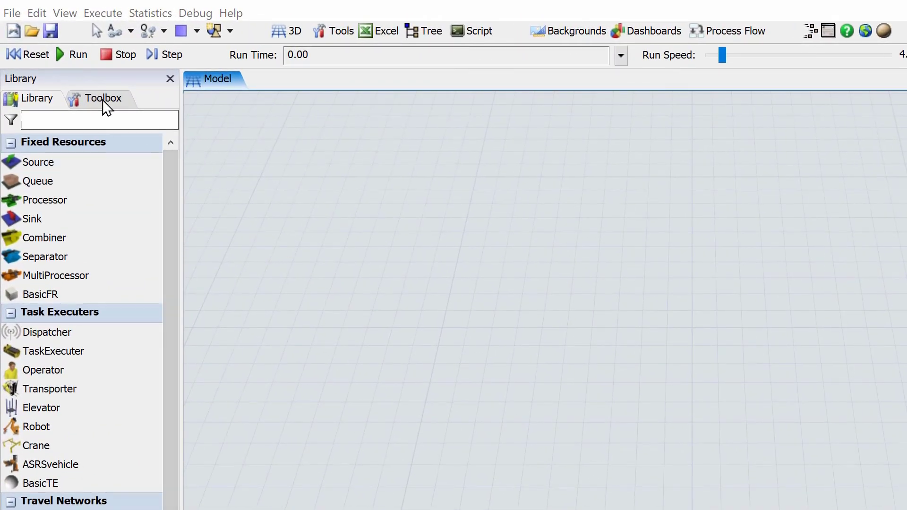
# Step: Add a new global table to the model and name it Phase3PartNums
pyautogui.click(101, 98)
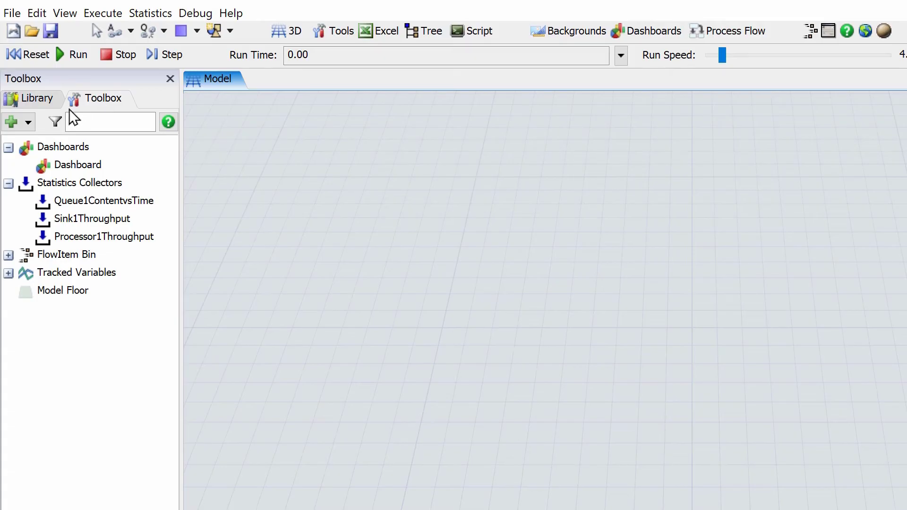
pyautogui.click(28, 123)
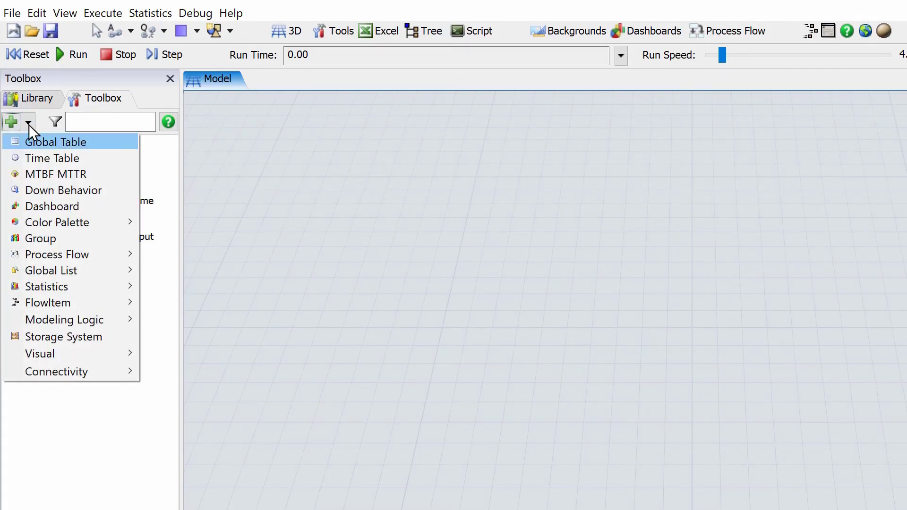
pyautogui.click(40, 142)
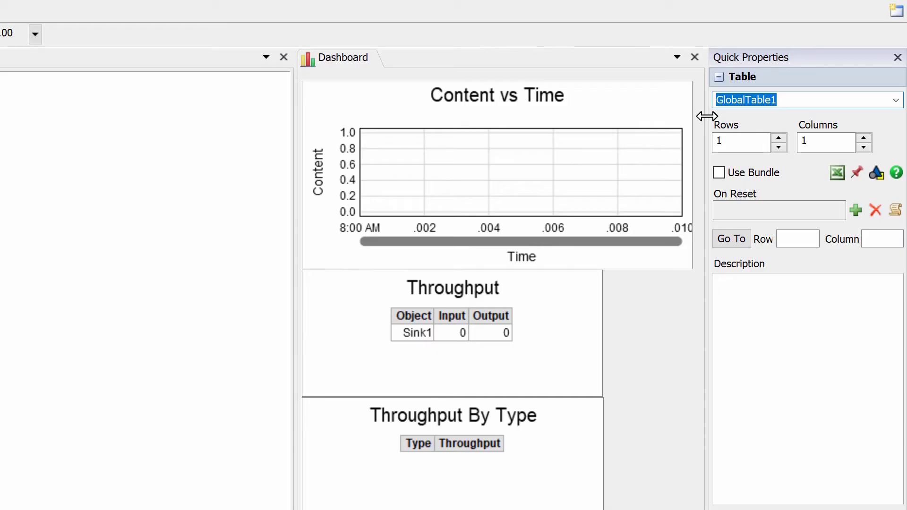
pyautogui.write('Phase')
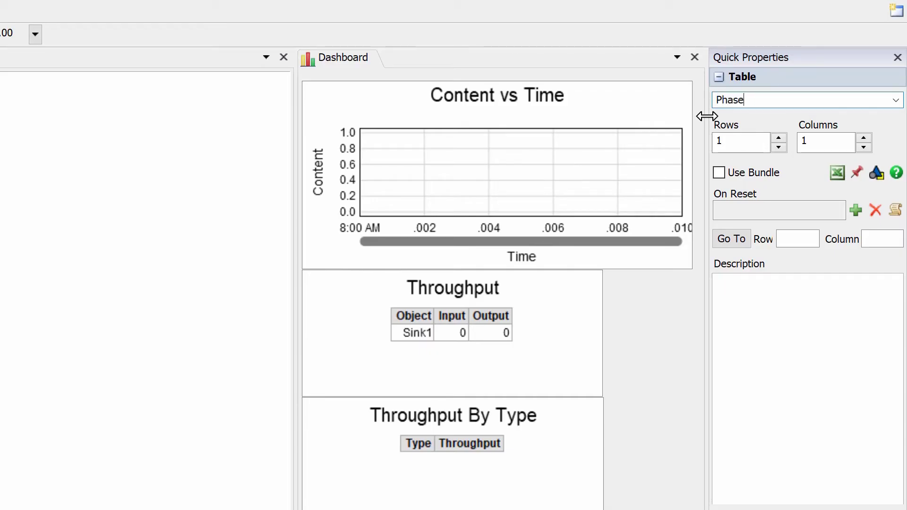
pyautogui.write('3PartNums')
# Step: Size Phase3PartNums to 4 rows and 4 columns and paste the copied Percentage, PartNumber, Mean and StDv data over the whole table
pyautogui.click(778, 138)
pyautogui.click(778, 138)
pyautogui.click(778, 138)
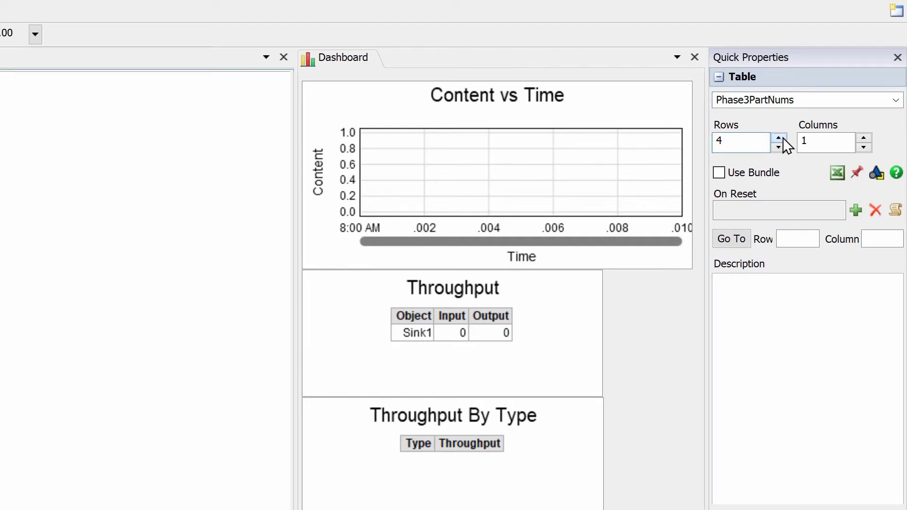
pyautogui.click(864, 138)
pyautogui.click(864, 138)
pyautogui.click(864, 138)
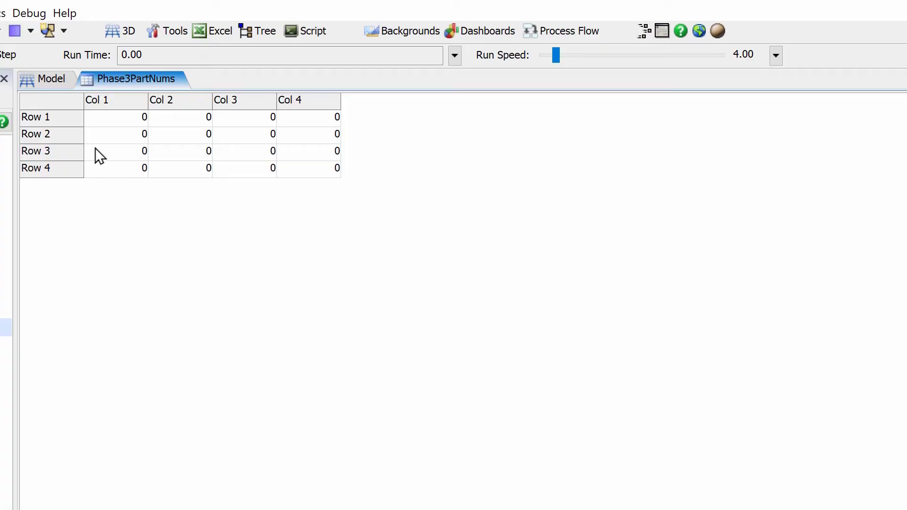
pyautogui.rightClick(55, 100)
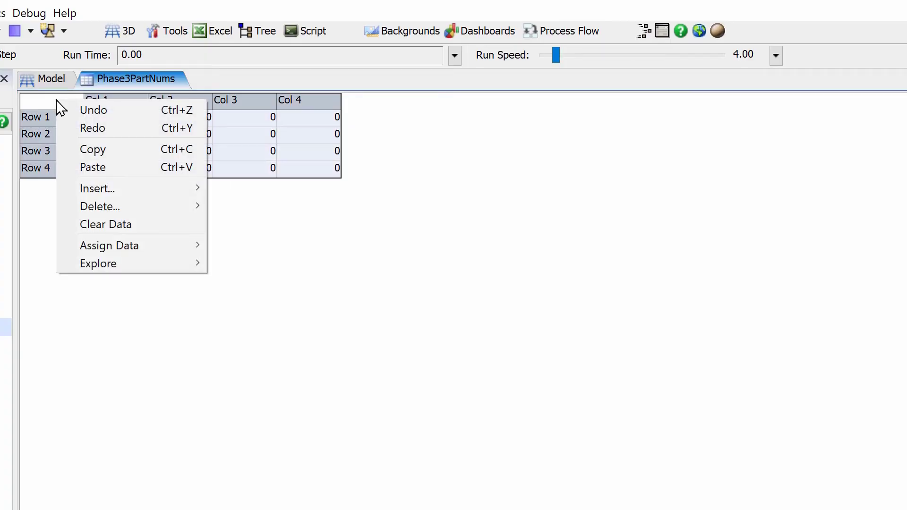
pyautogui.click(91, 168)
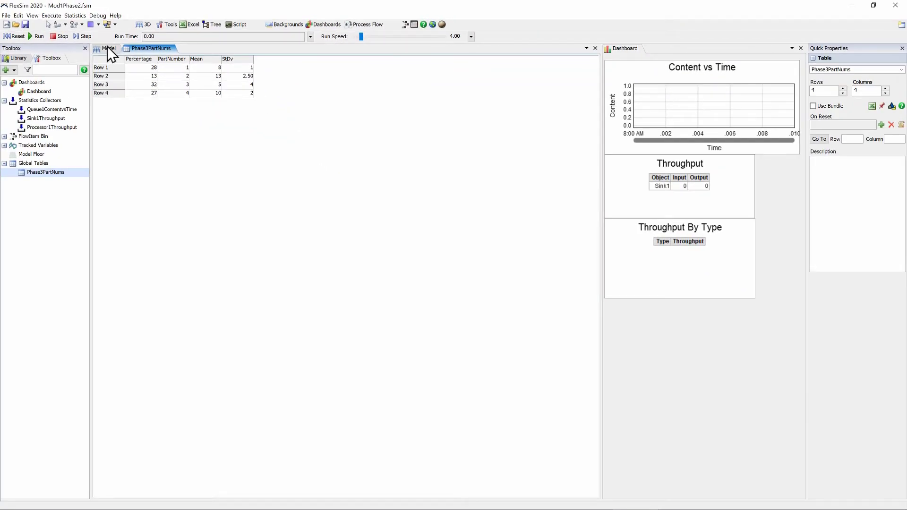
# Step: Return to the 3D model and add an On Exit trigger to Separator1
pyautogui.click(108, 48)
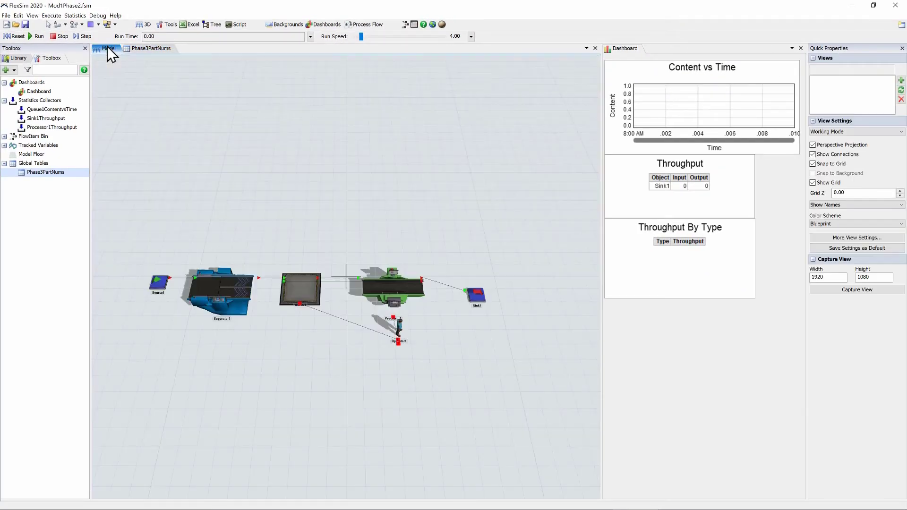
pyautogui.doubleClick(231, 290)
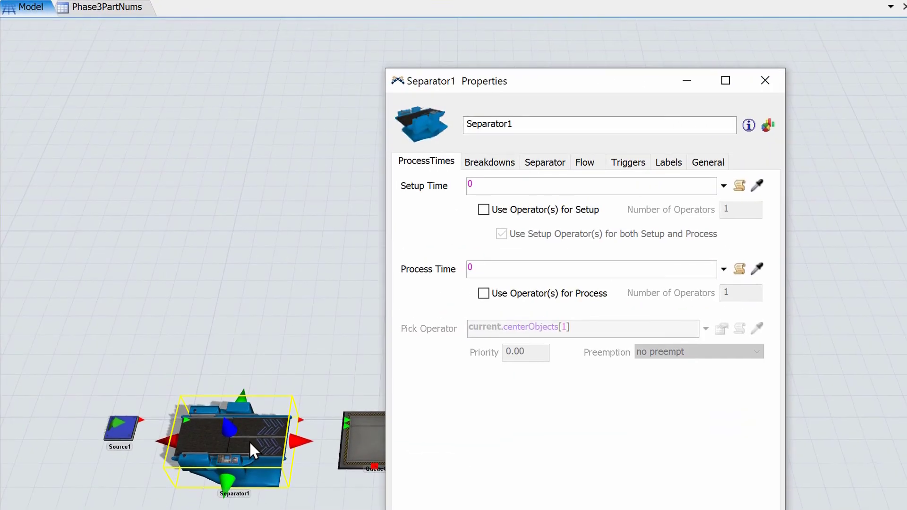
pyautogui.click(627, 165)
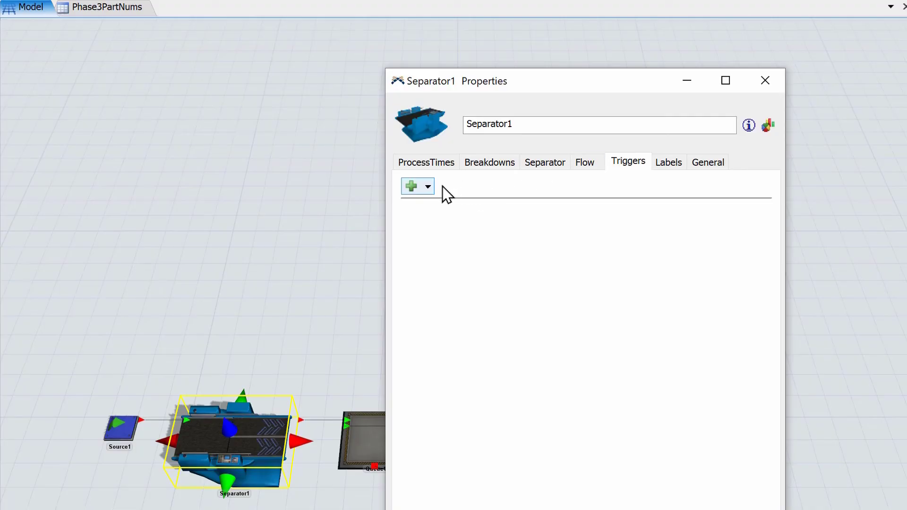
pyautogui.click(427, 188)
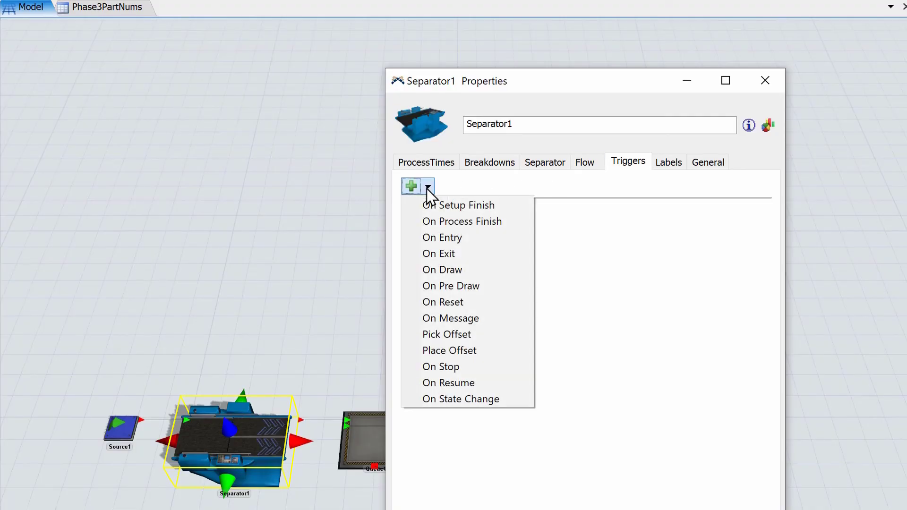
pyautogui.click(461, 255)
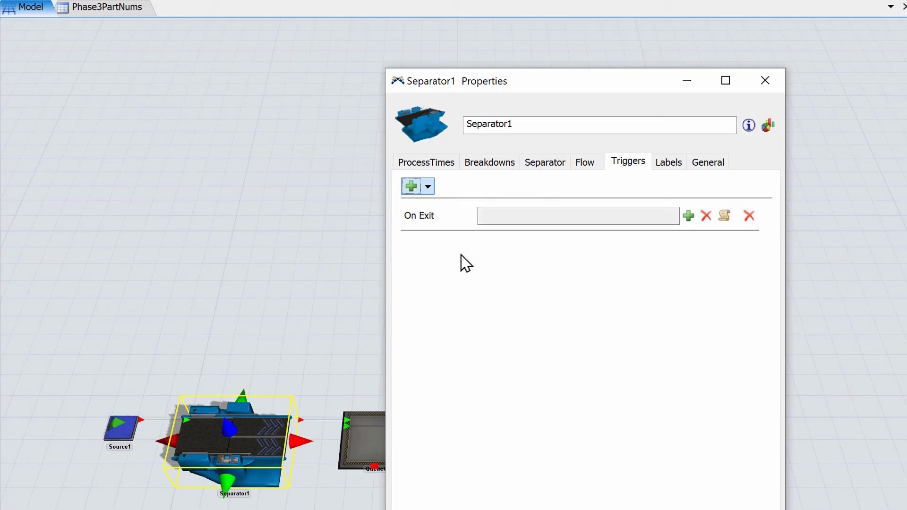
# Step: Add a Set Label and Color action to Separator1's On Exit trigger
pyautogui.click(689, 216)
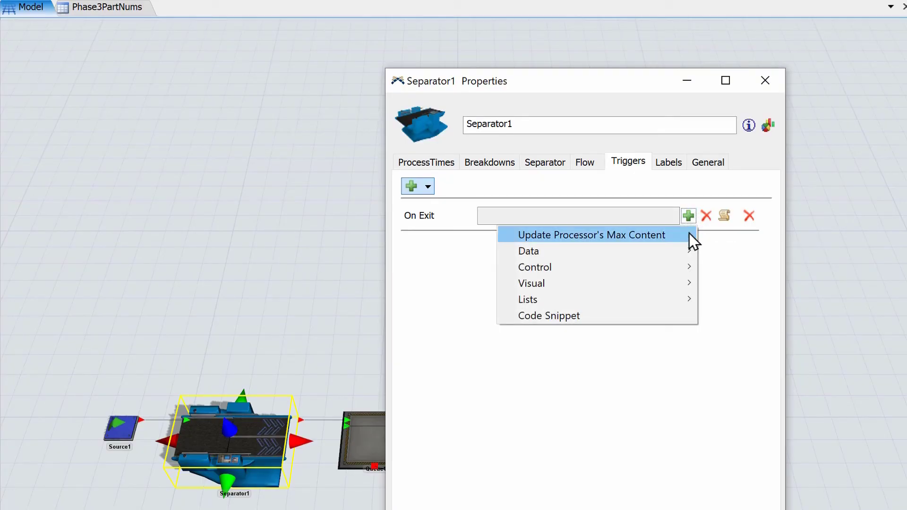
pyautogui.moveTo(689, 251)
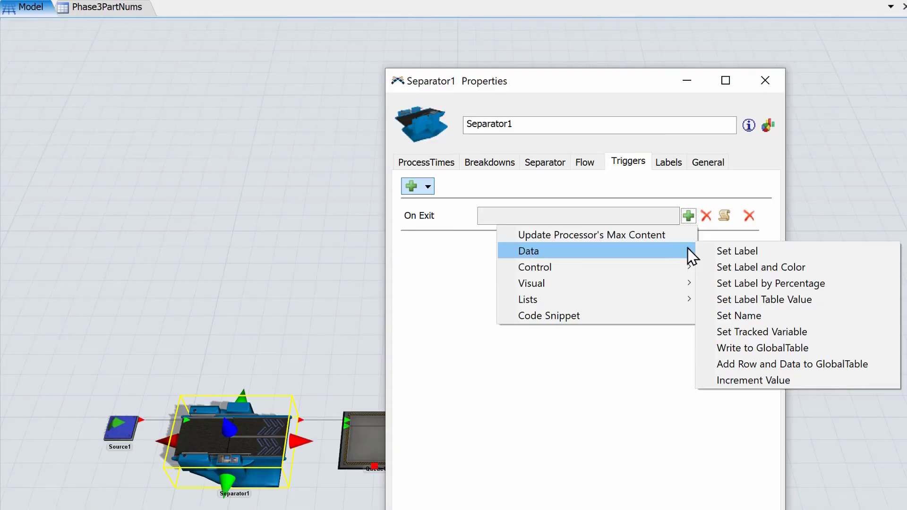
pyautogui.press('Right')
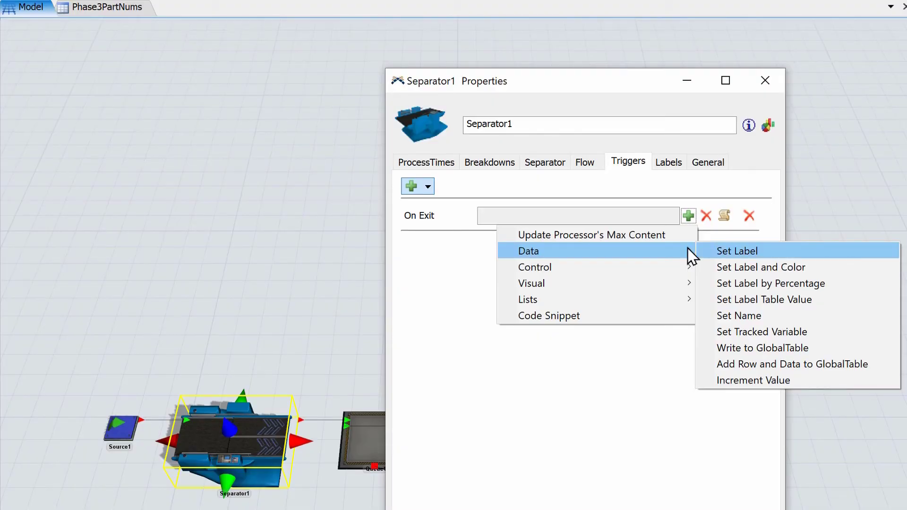
pyautogui.press('Down')
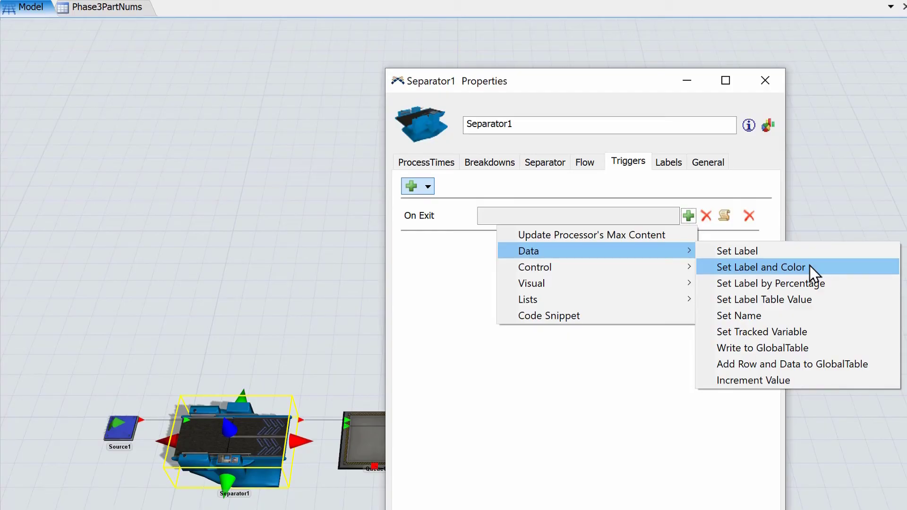
pyautogui.press('Down')
pyautogui.press('Up')
pyautogui.click(809, 267)
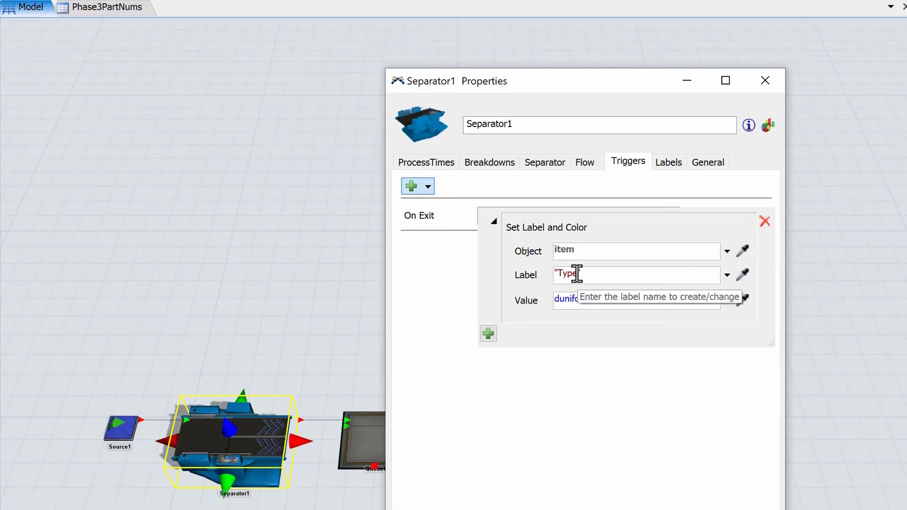
# Step: Change the label name in the Set Label and Color action to "PartNumber"
pyautogui.moveTo(577, 274); pyautogui.dragTo(560, 272)
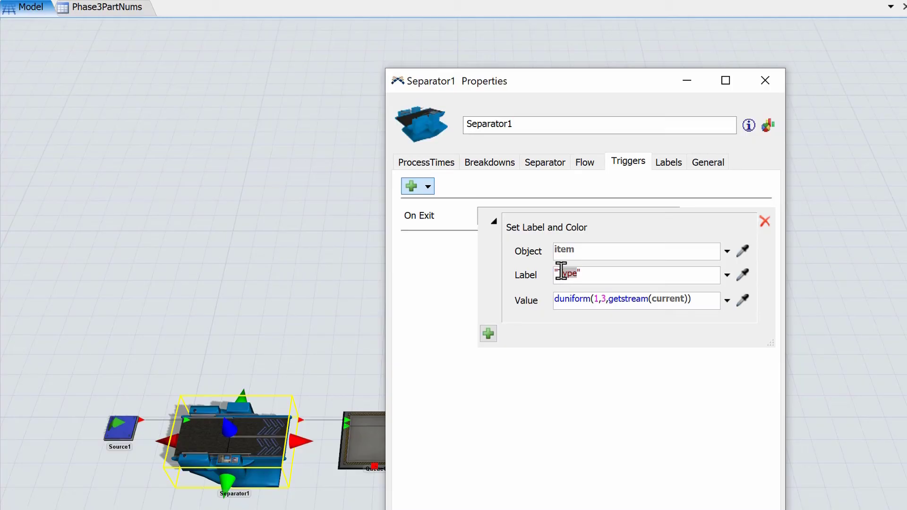
pyautogui.press('BackSpace')
pyautogui.press('BackSpace')
pyautogui.write('PartNumber')
# Step: Set the PartNumber label's value to the dempirical statistical distribution and widen the action's settings to show the full expression
pyautogui.click(726, 301)
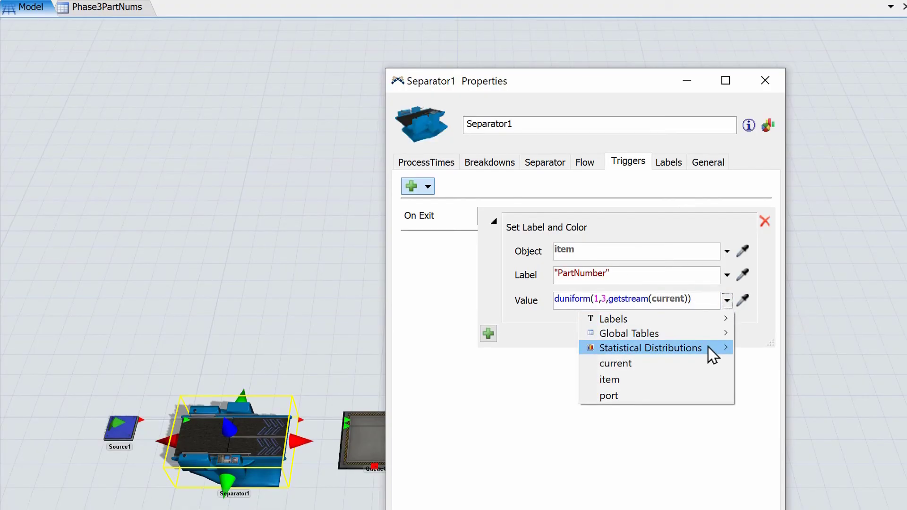
pyautogui.moveTo(710, 352)
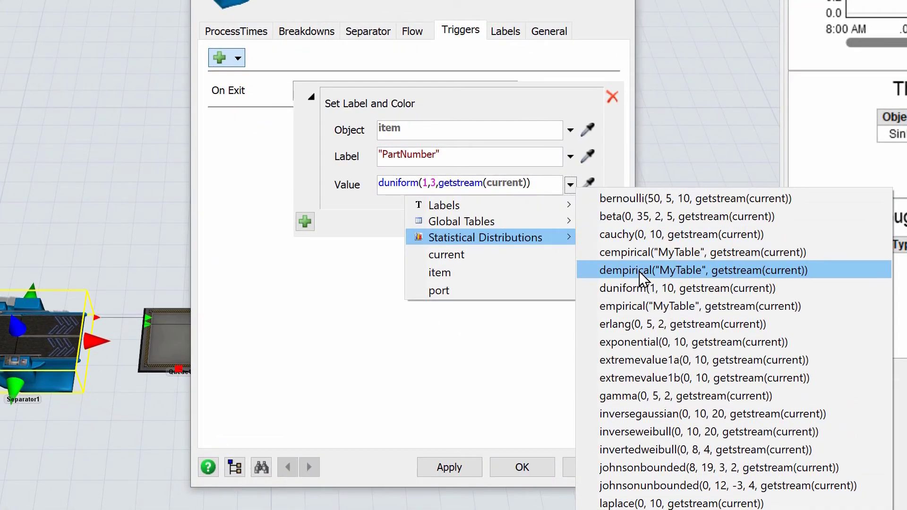
pyautogui.click(639, 271)
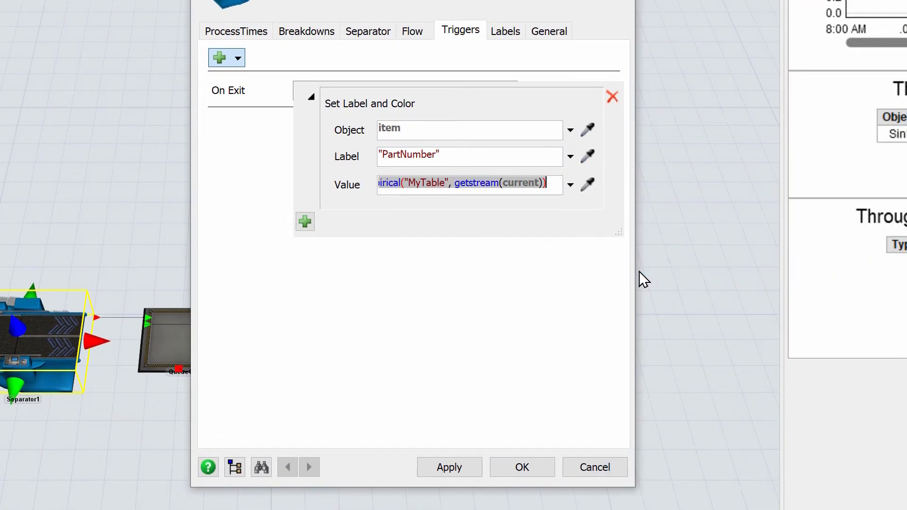
pyautogui.moveTo(618, 233); pyautogui.dragTo(804, 240)
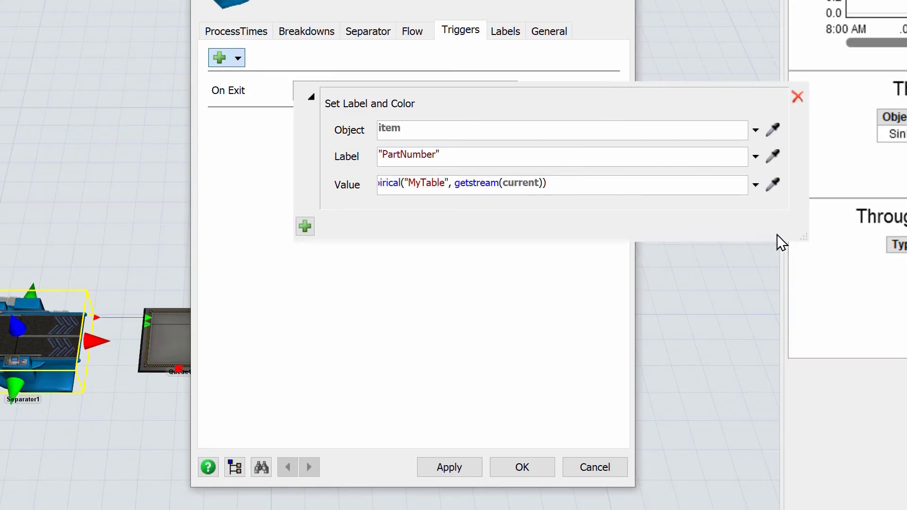
pyautogui.moveTo(577, 188); pyautogui.dragTo(318, 181)
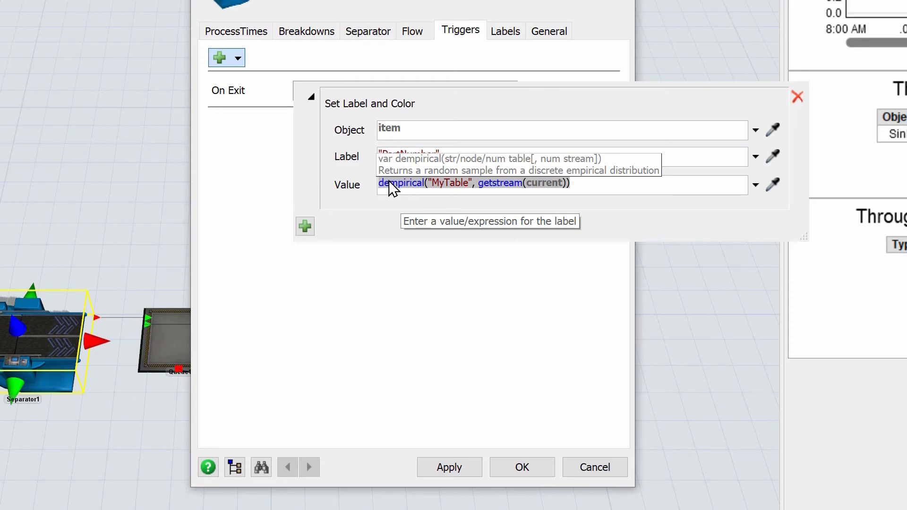
# Step: Replace the table name in the PartNumber label's dempirical expression with "Phase3PartNums" and close the action's settings
pyautogui.doubleClick(452, 184)
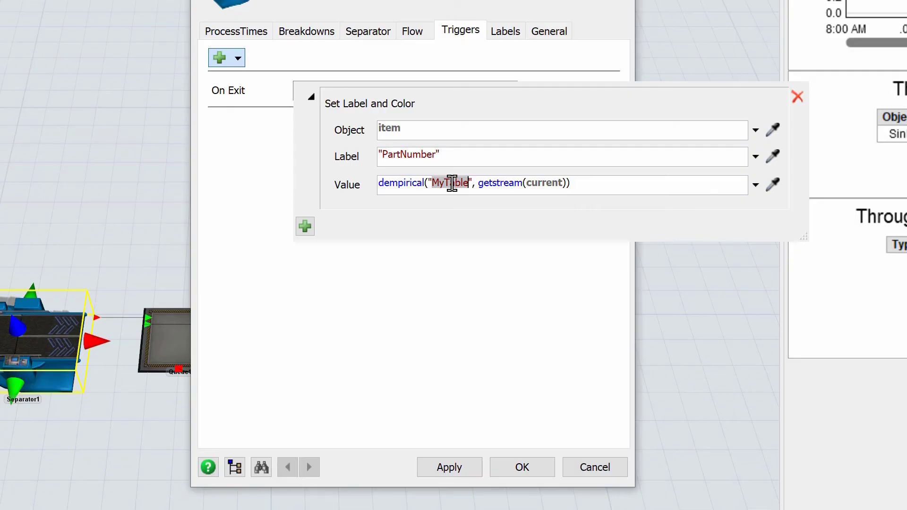
pyautogui.write('Phase')
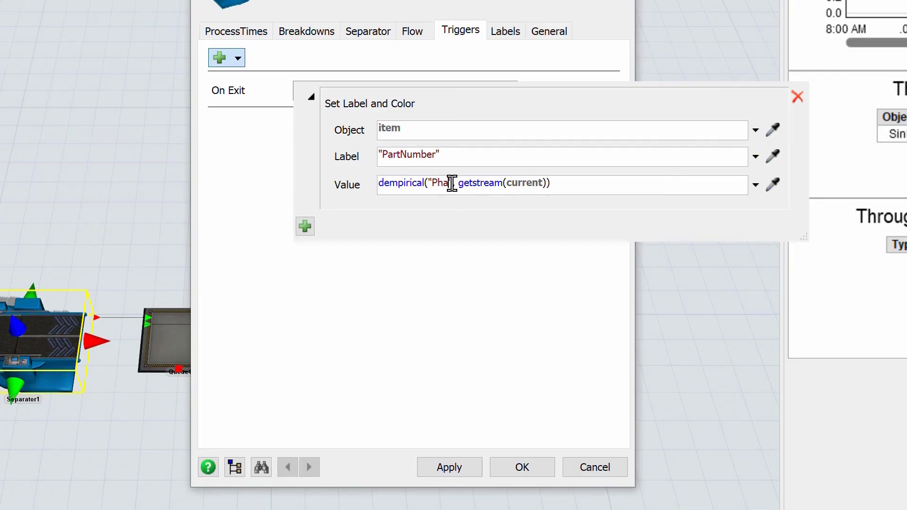
pyautogui.write('3')
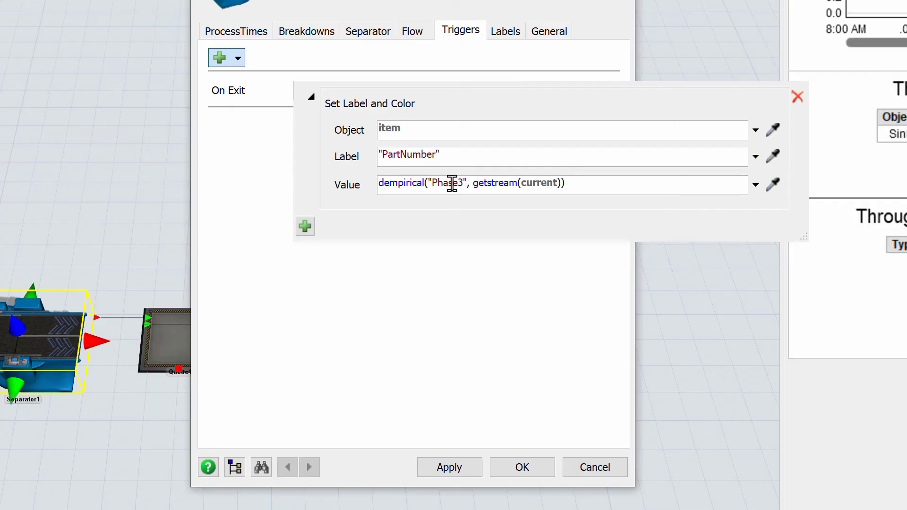
pyautogui.write('Part')
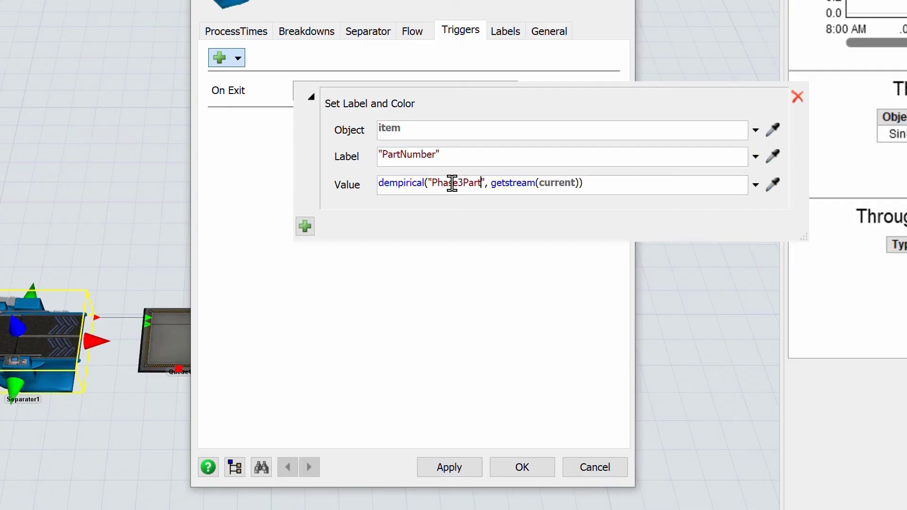
pyautogui.write('Nums')
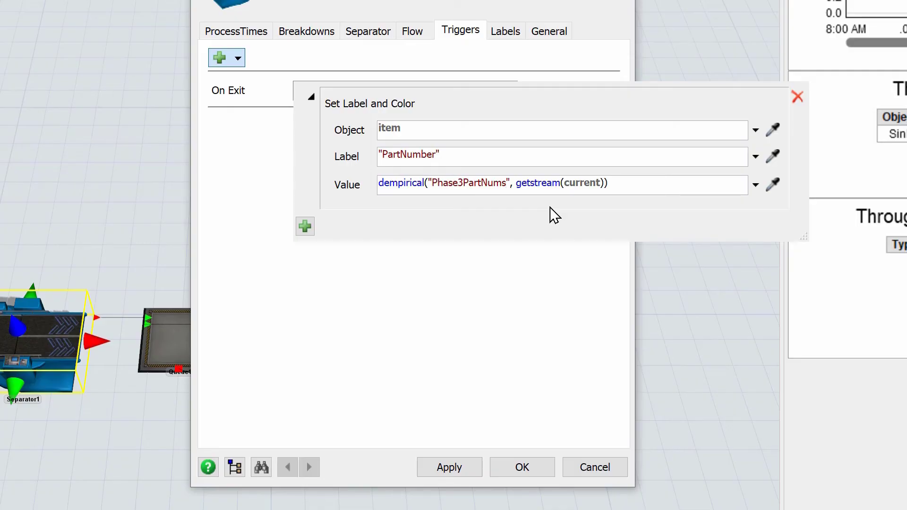
pyautogui.click(517, 246)
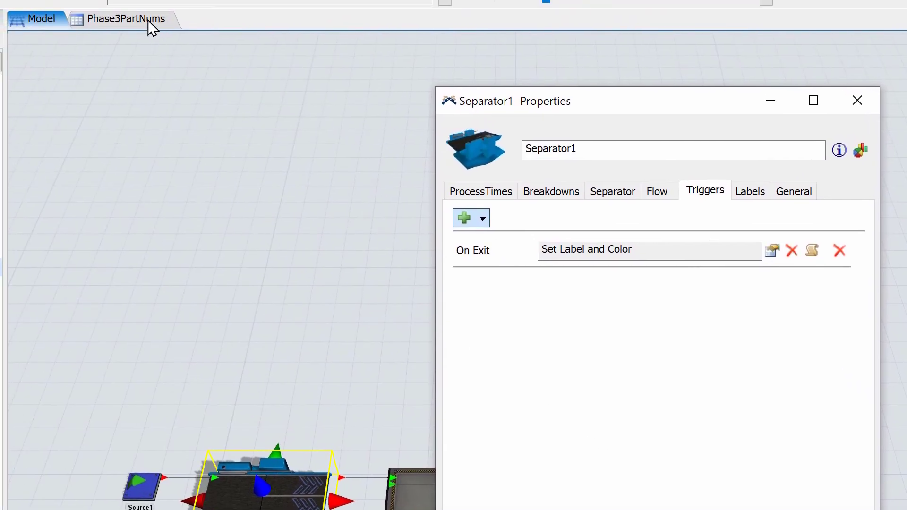
# Step: Review the Phase3PartNums global table's percentages and part numbers, then accept Separator1's properties
pyautogui.click(149, 20)
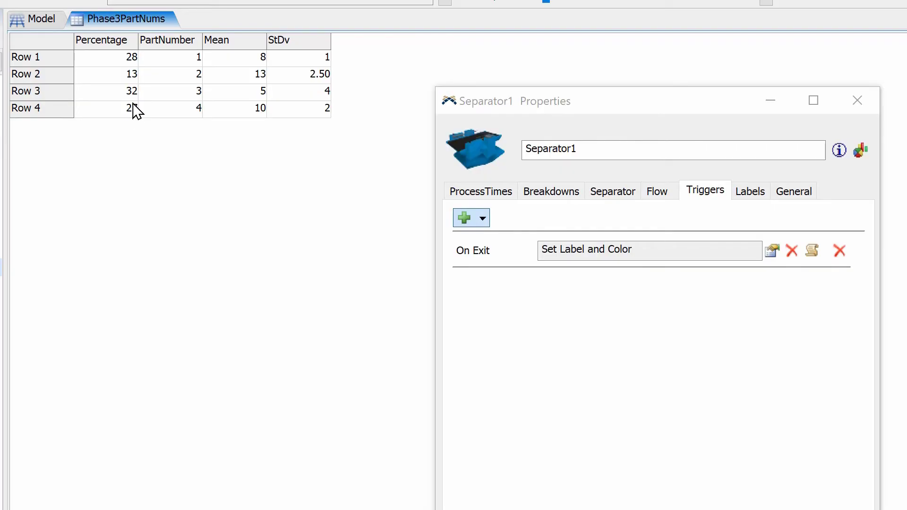
pyautogui.click(772, 251)
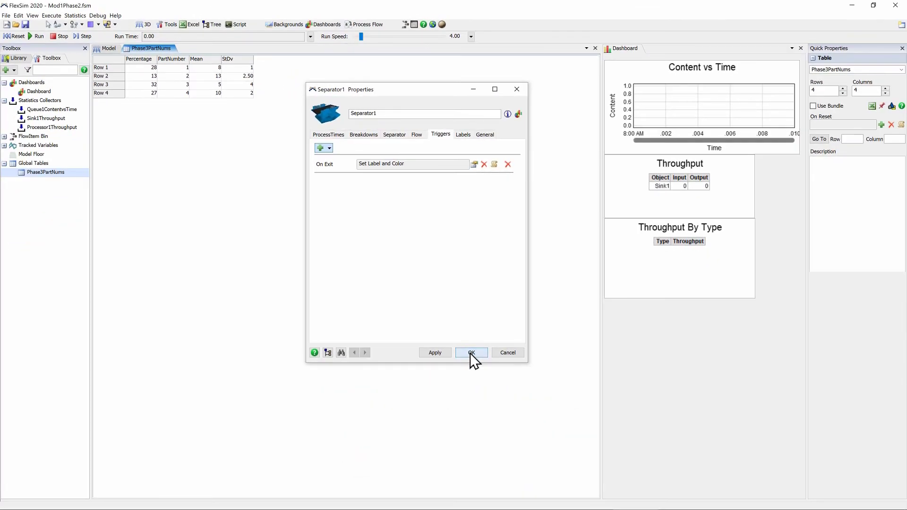
pyautogui.click(472, 354)
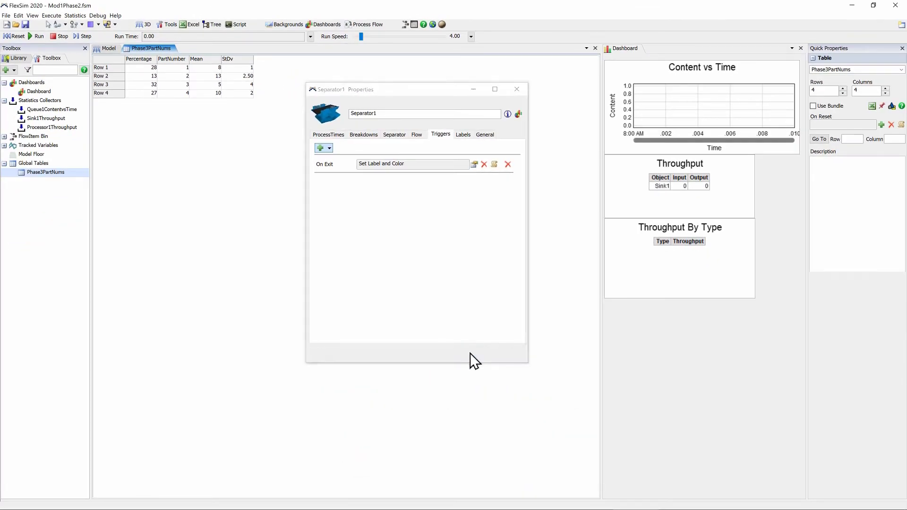
# Step: In the 3D model, set the mean of Processor1's lognormalmeanstdev process time to Table("Phase3PartNums")
pyautogui.click(102, 49)
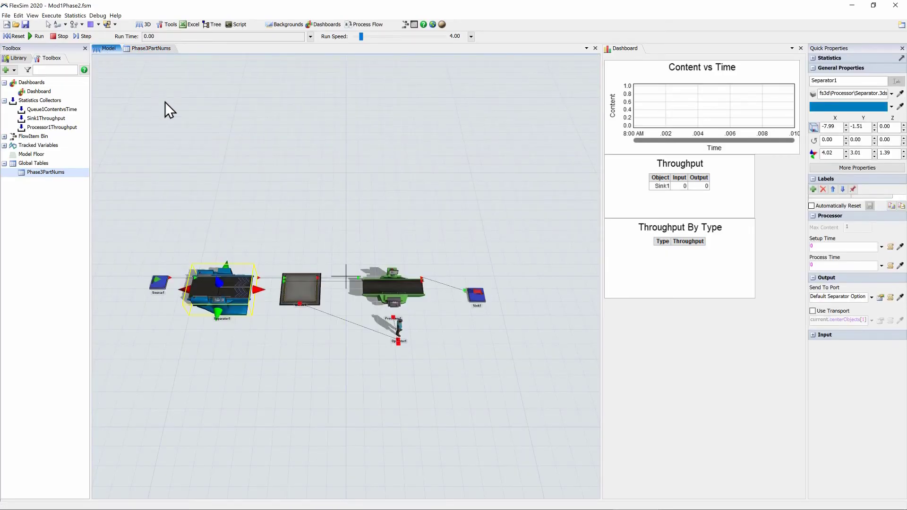
pyautogui.doubleClick(387, 289)
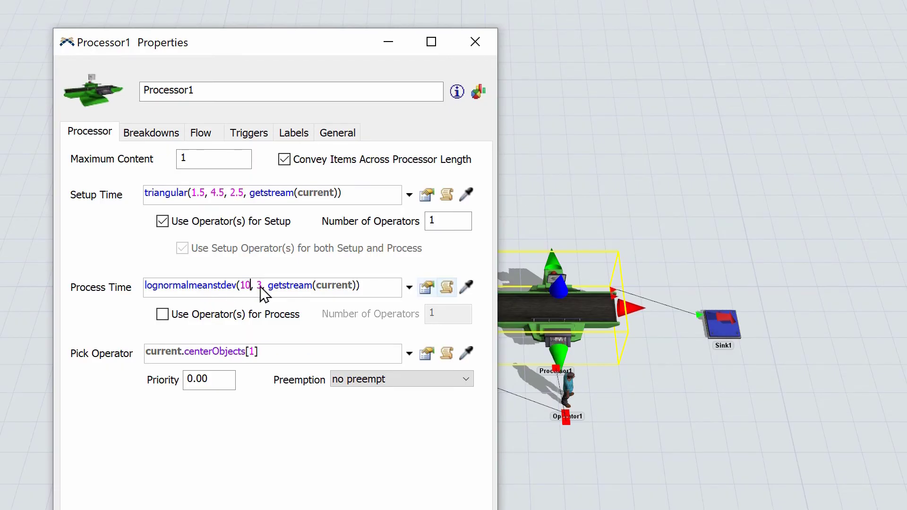
pyautogui.click(427, 287)
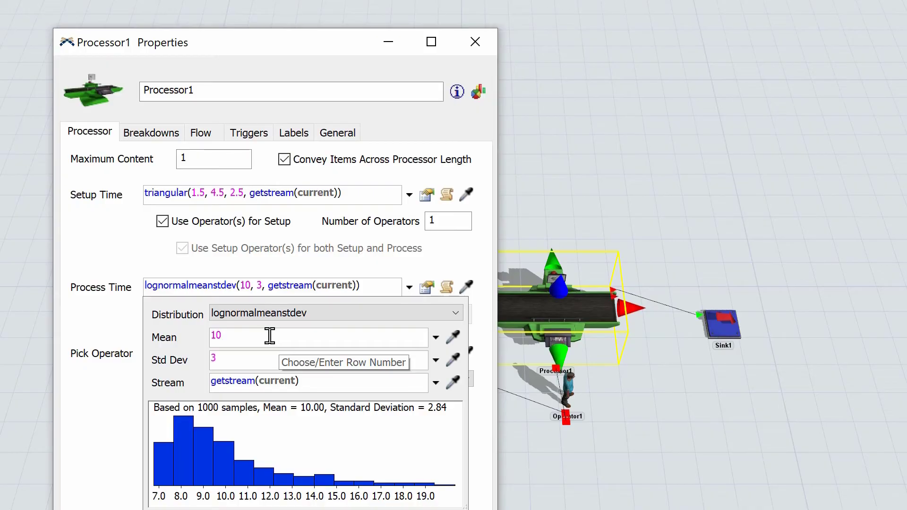
pyautogui.doubleClick(215, 335)
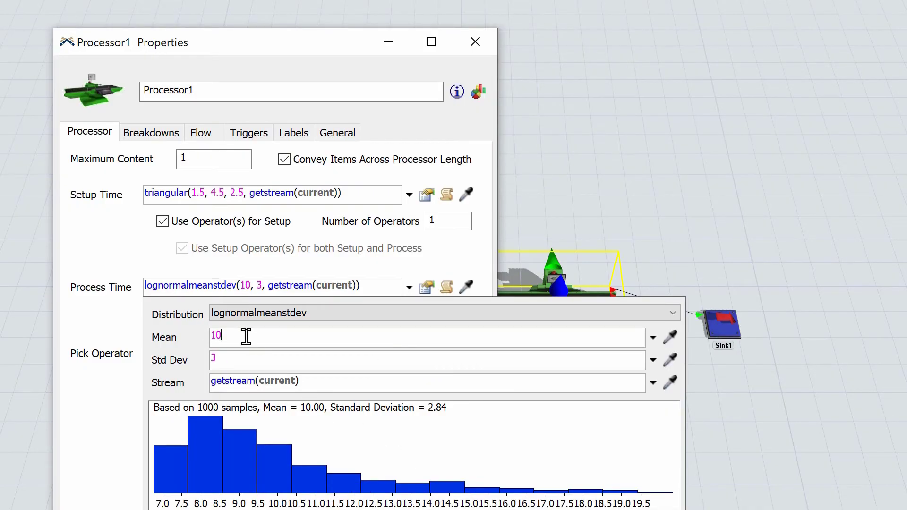
pyautogui.moveTo(246, 336); pyautogui.dragTo(202, 334)
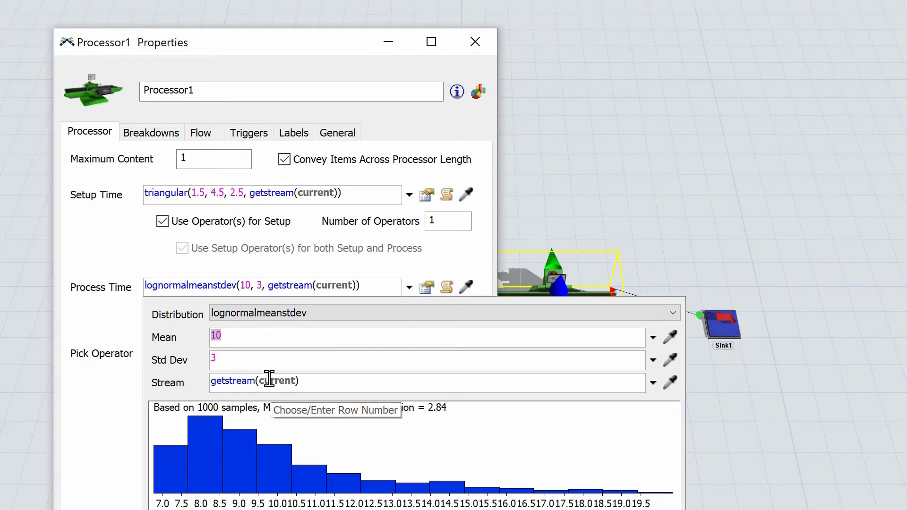
pyautogui.write('Table')
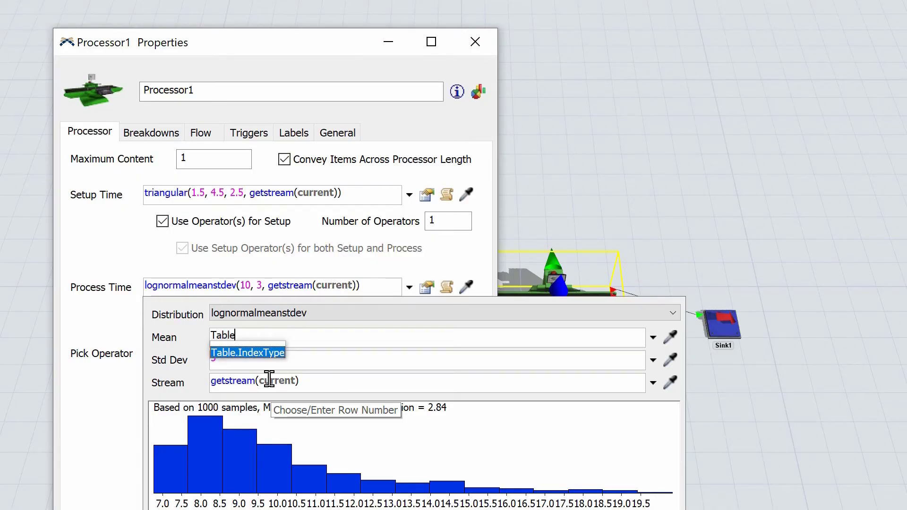
pyautogui.write('(')
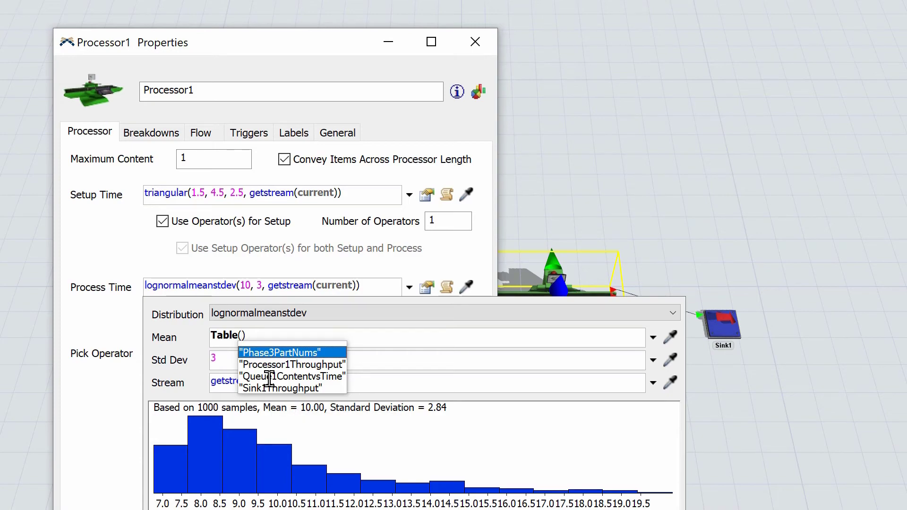
pyautogui.doubleClick(284, 352)
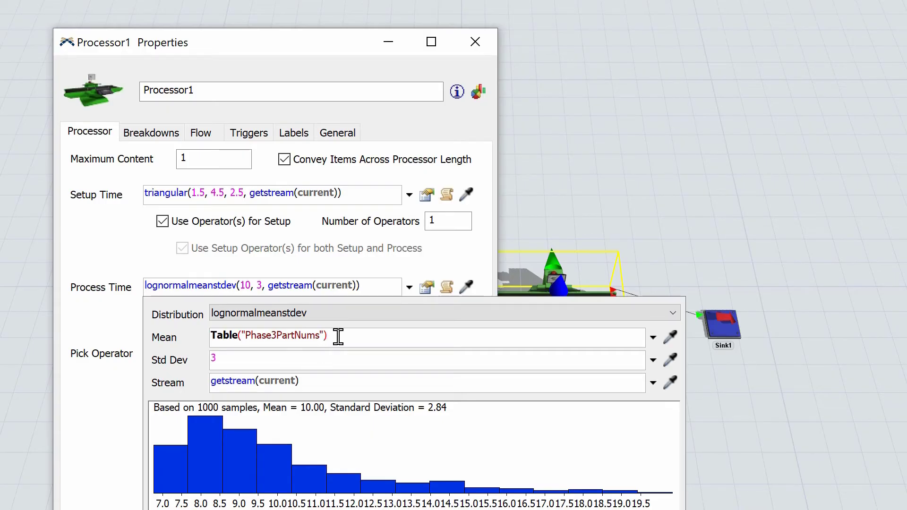
# Step: Append a bracketed row index starting with "item." to the table reference in the process time's mean
pyautogui.write('[]')
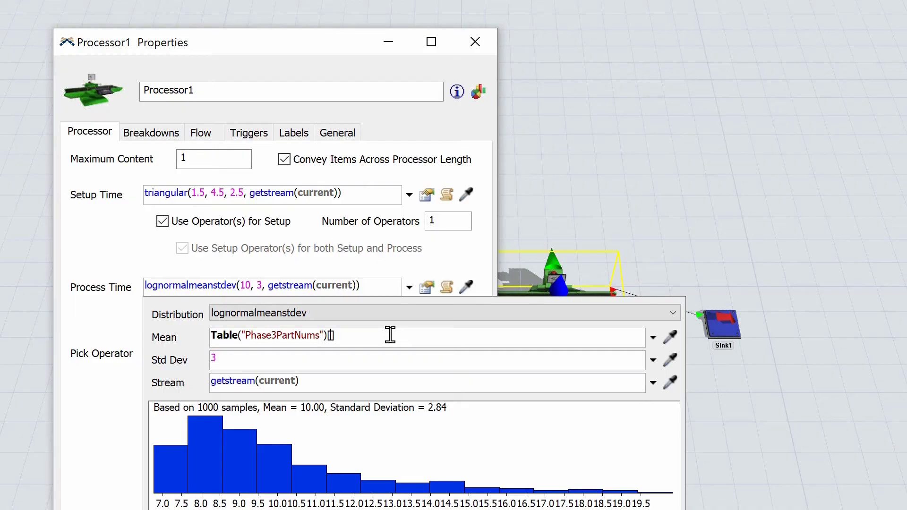
pyautogui.write('item')
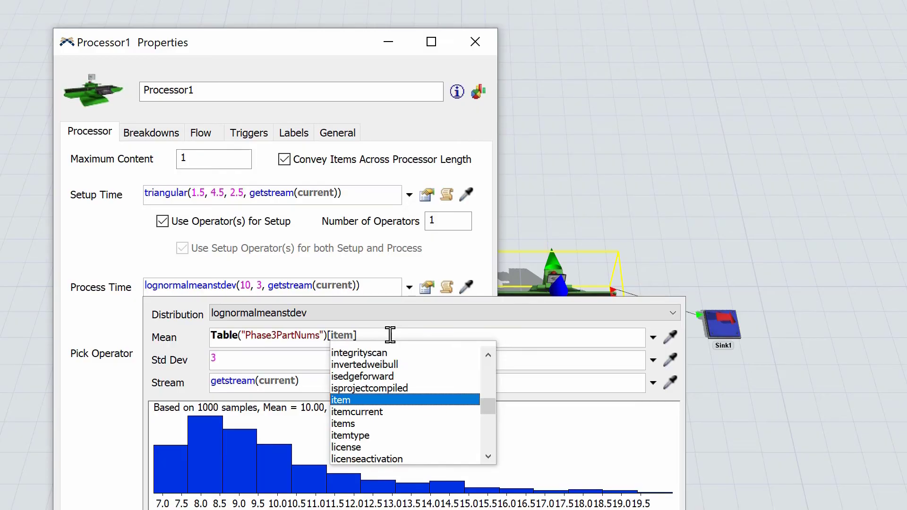
pyautogui.write('.')
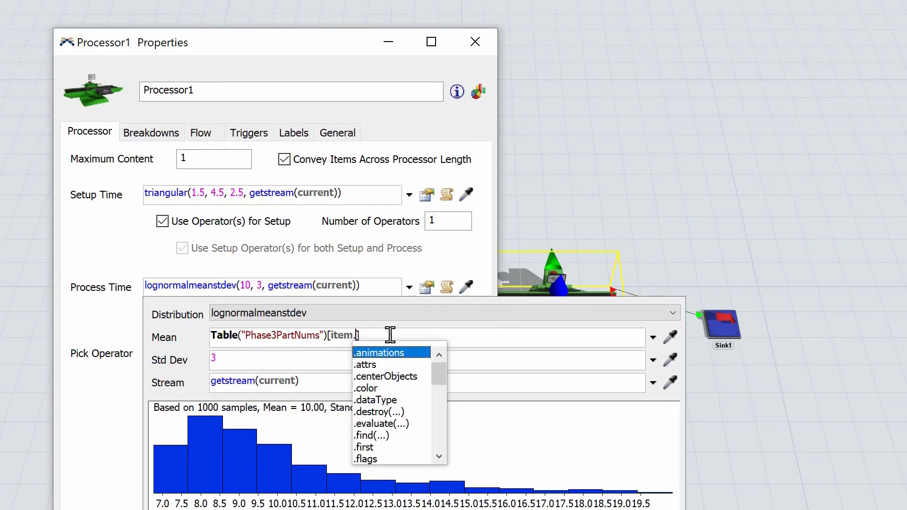
# Step: Complete the process time's Mean expression as Table("Phase3PartNums")[item.PartNumber]["Mean"]
pyautogui.write('Part')
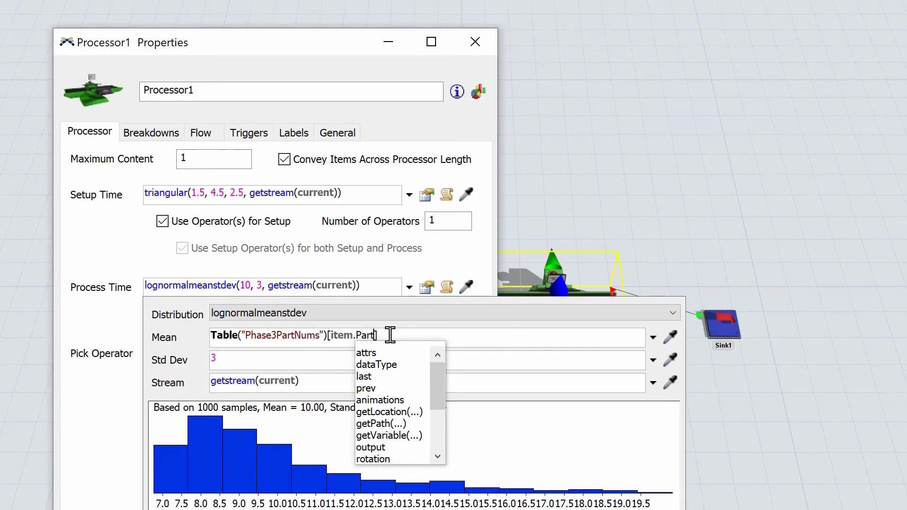
pyautogui.write('Numbe')
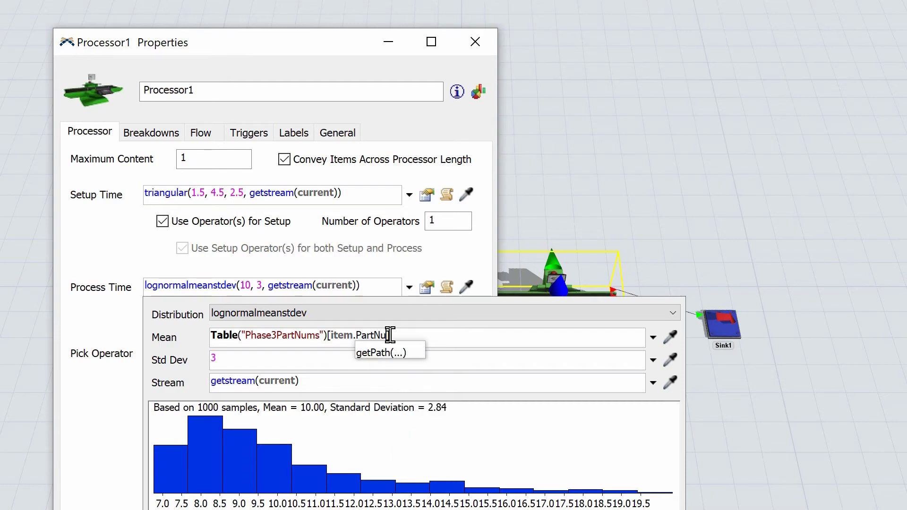
pyautogui.write('r')
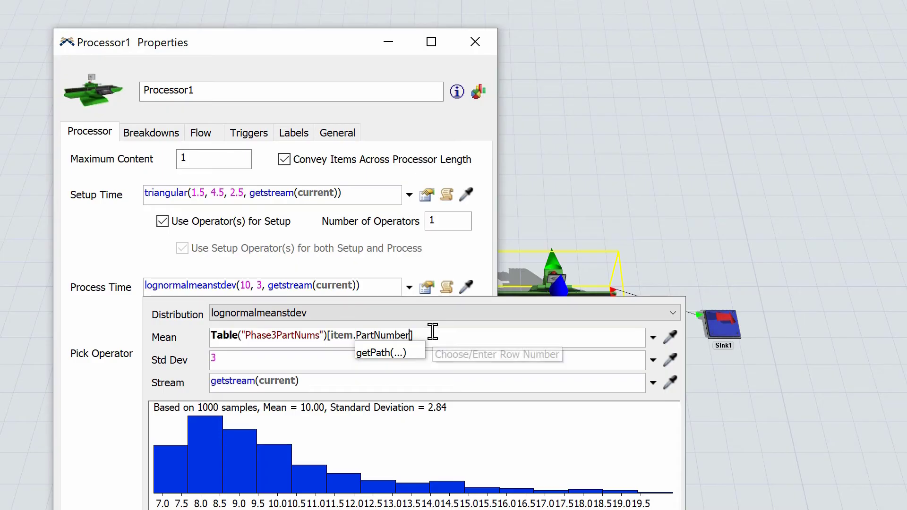
pyautogui.press('Right')
pyautogui.write('[')
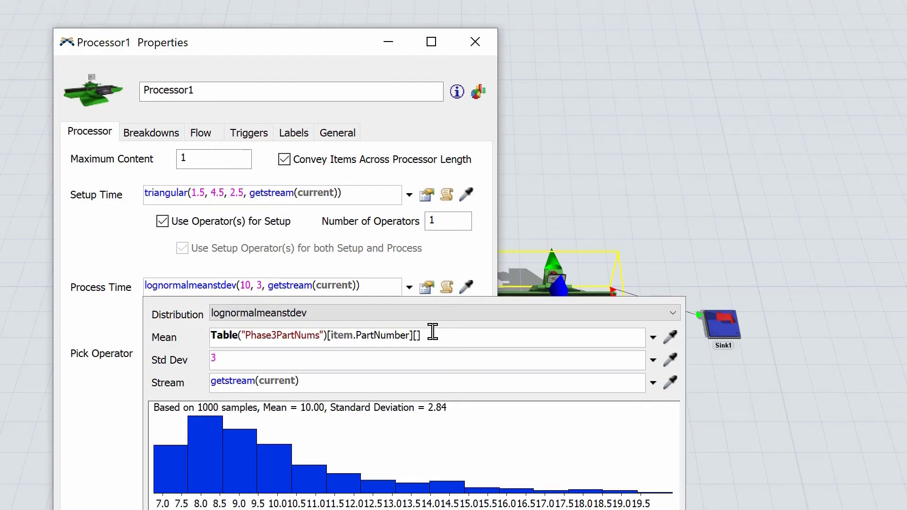
pyautogui.write('3')
pyautogui.press('BackSpace')
pyautogui.write('"')
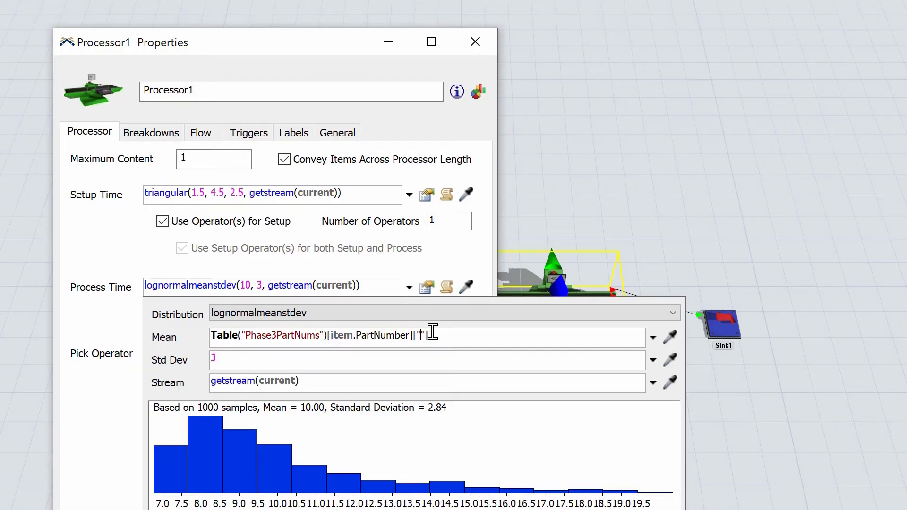
pyautogui.write('Mean')
# Step: Copy the Mean expression into Std Dev, change its column reference to "StDv", check it against the Phase3PartNums table and accept the processor properties
pyautogui.moveTo(469, 334); pyautogui.dragTo(151, 297)
pyautogui.hotkey('ctrl', 'c')
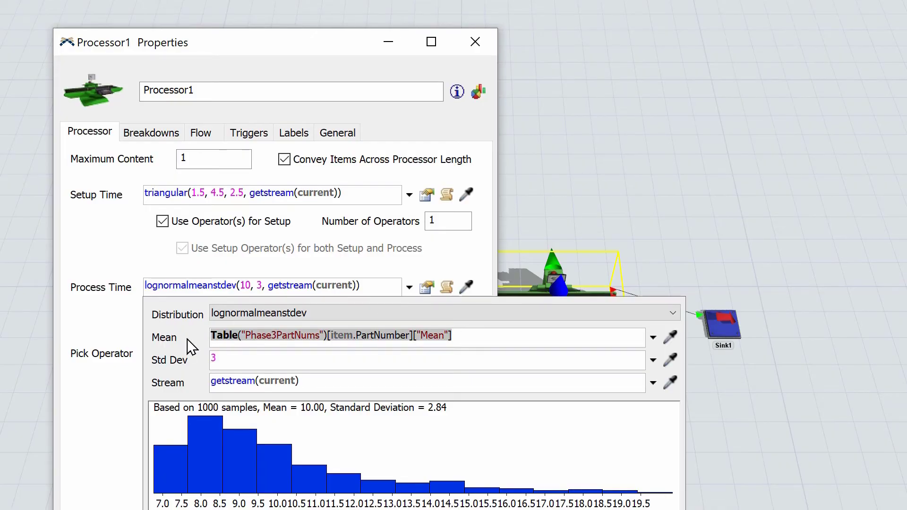
pyautogui.click(227, 356)
pyautogui.moveTo(226, 356); pyautogui.dragTo(206, 353)
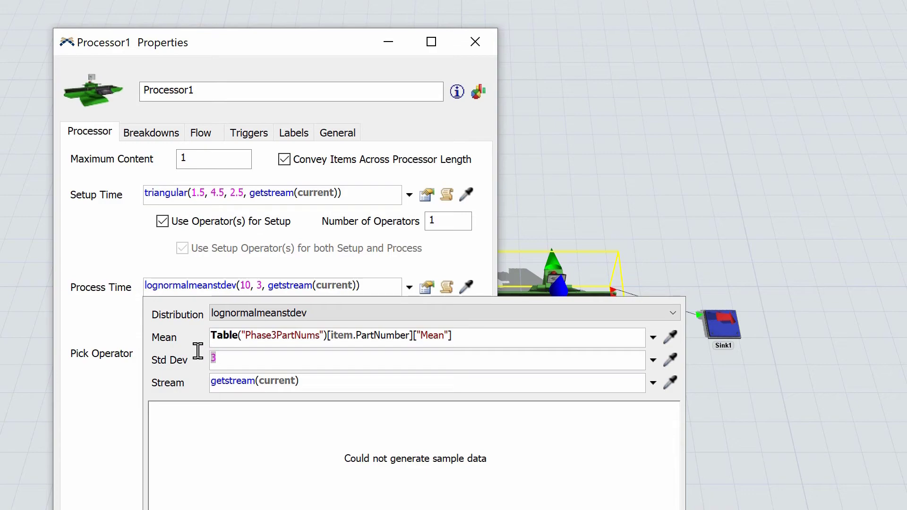
pyautogui.hotkey('ctrl', 'v')
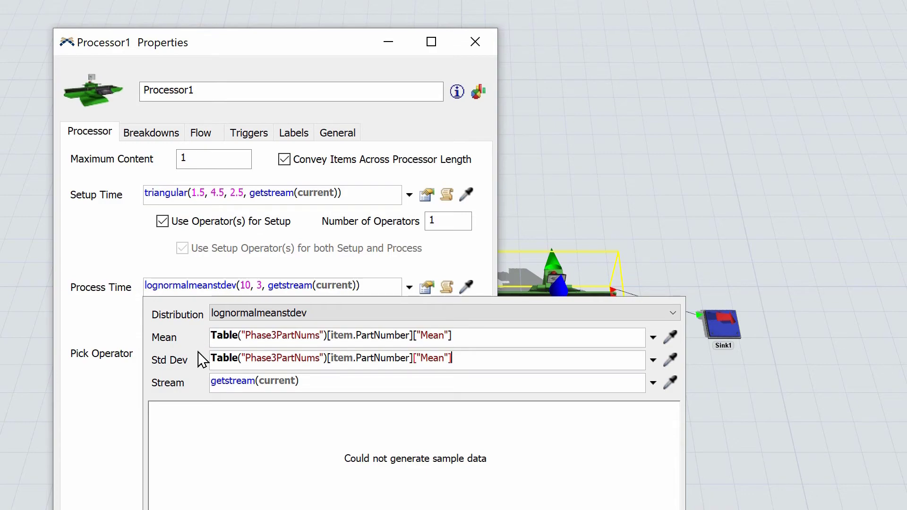
pyautogui.doubleClick(432, 358)
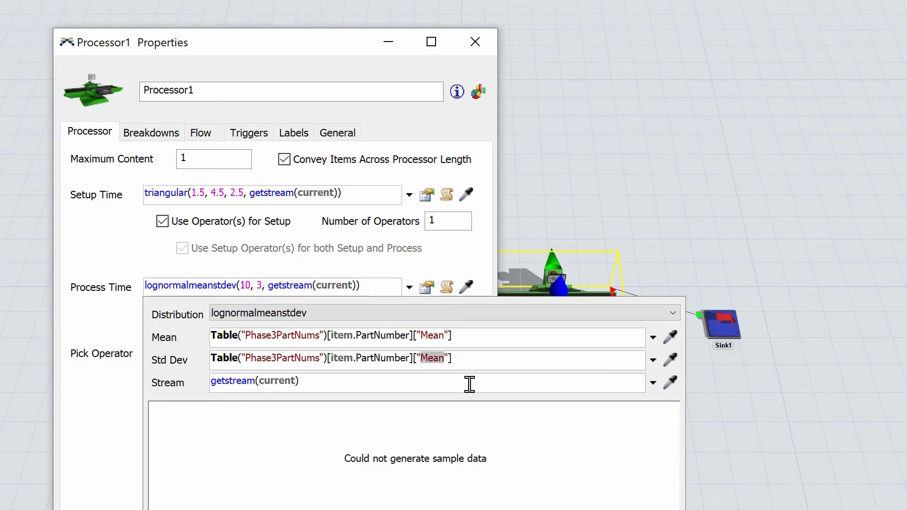
pyautogui.write('St')
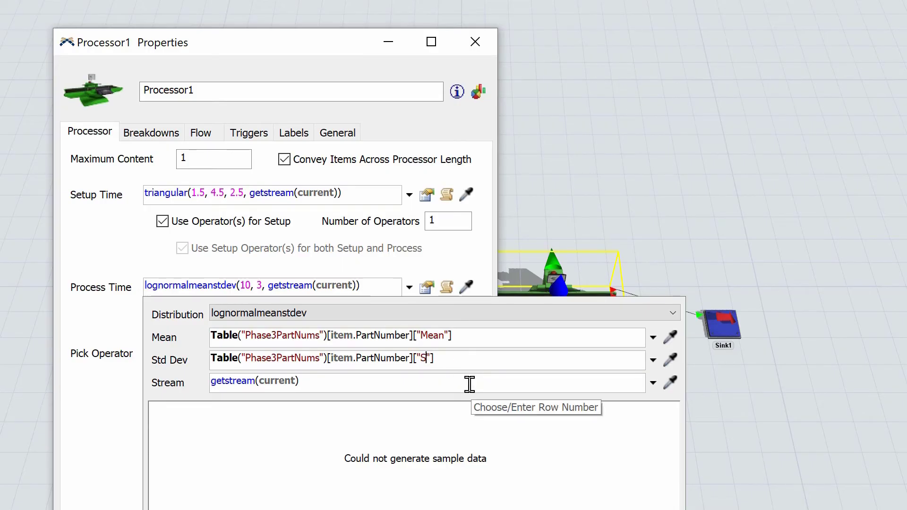
pyautogui.write('Dv')
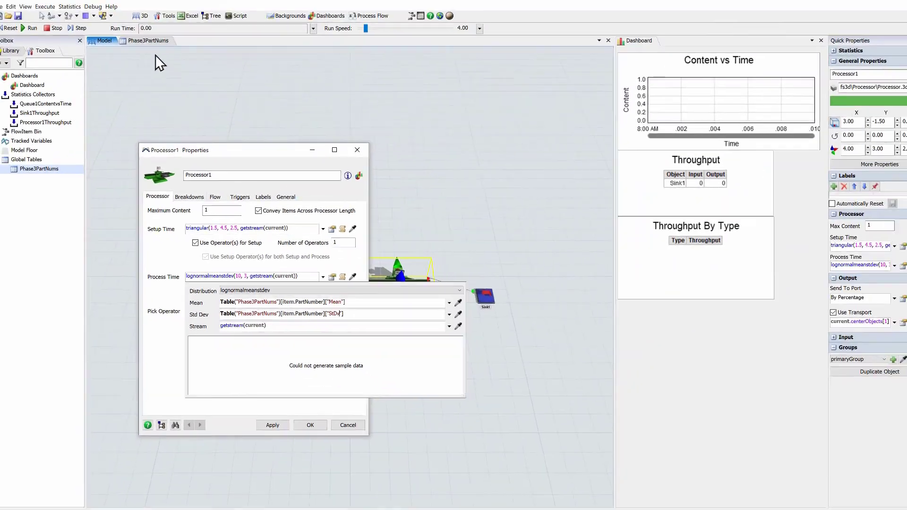
pyautogui.click(147, 40)
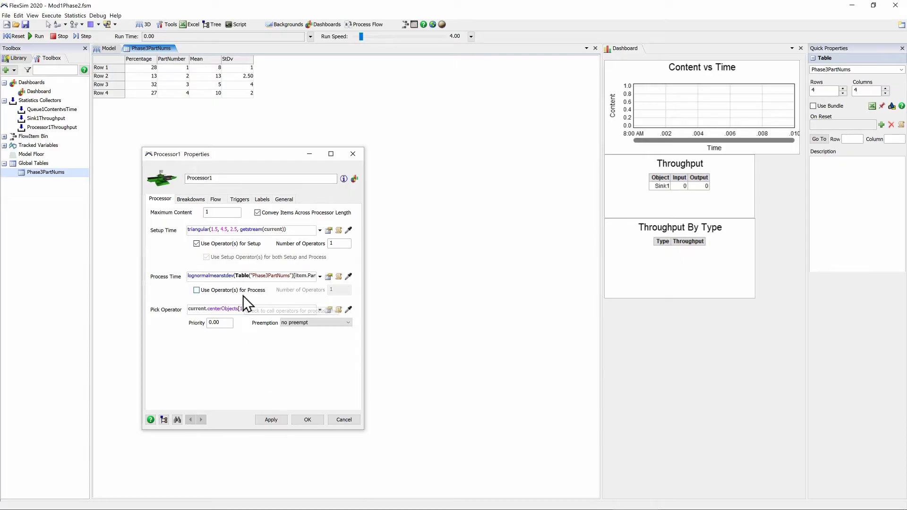
pyautogui.click(306, 420)
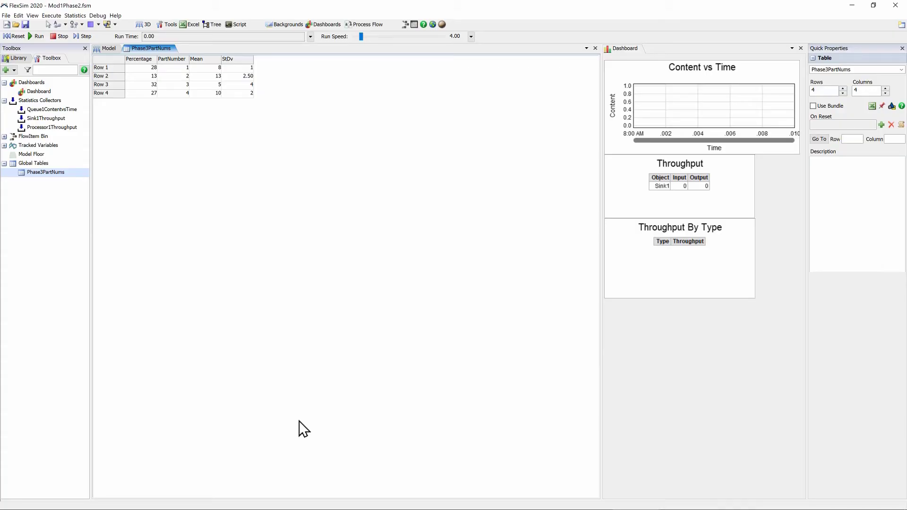
# Step: Add a Staytime By Type text table to the dashboard below Throughput By Type and title it "Staytime By PartNumber"
pyautogui.click(650, 335)
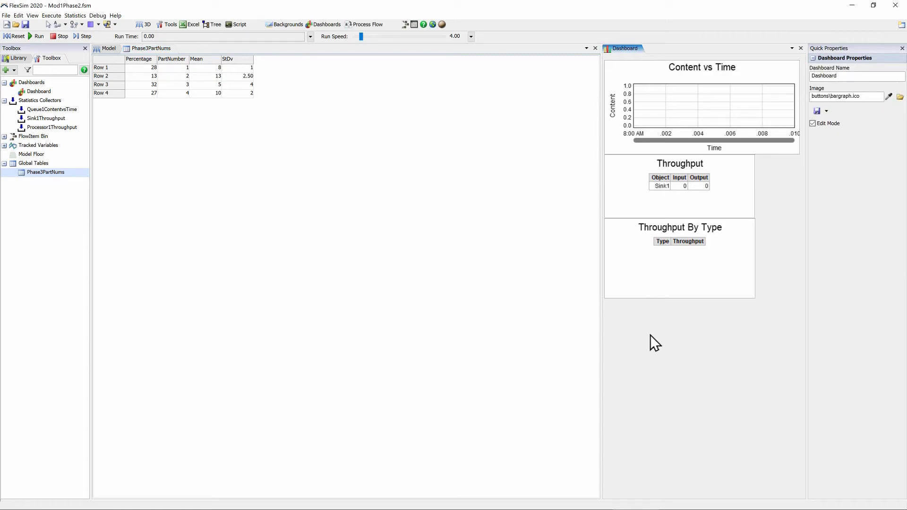
pyautogui.click(16, 60)
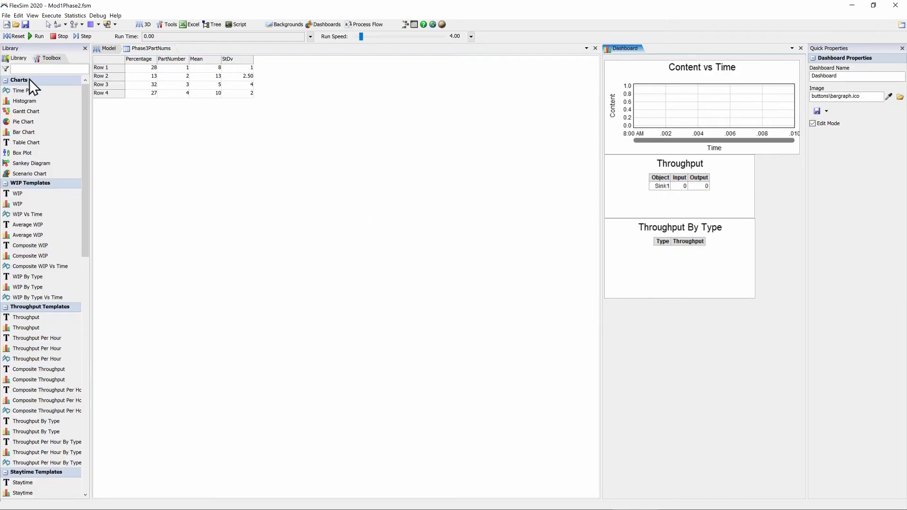
pyautogui.moveTo(86, 147); pyautogui.dragTo(84, 184)
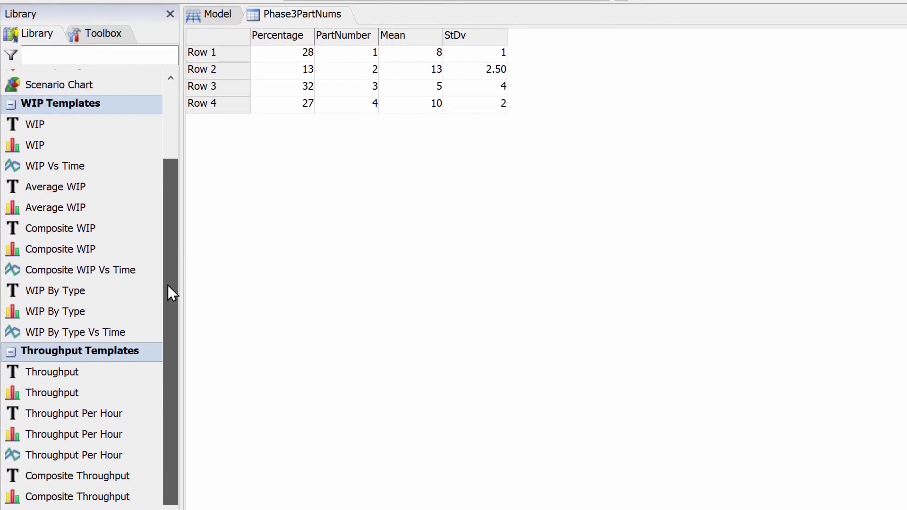
pyautogui.moveTo(168, 284); pyautogui.dragTo(169, 321)
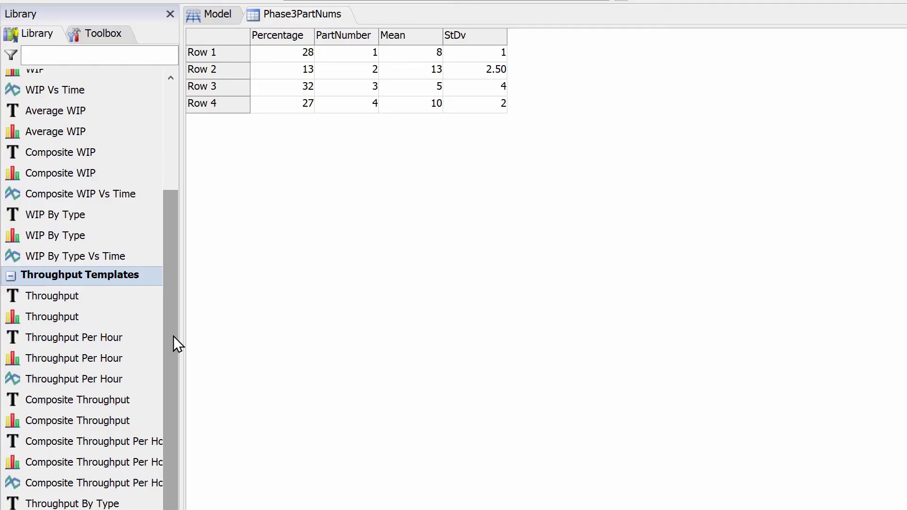
pyautogui.scroll(1, 174, 335)
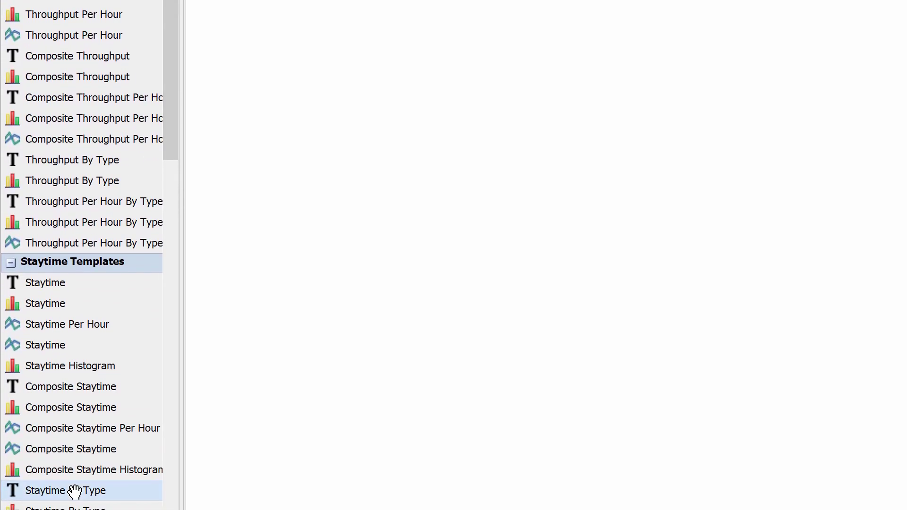
pyautogui.moveTo(75, 491); pyautogui.dragTo(906, 179)
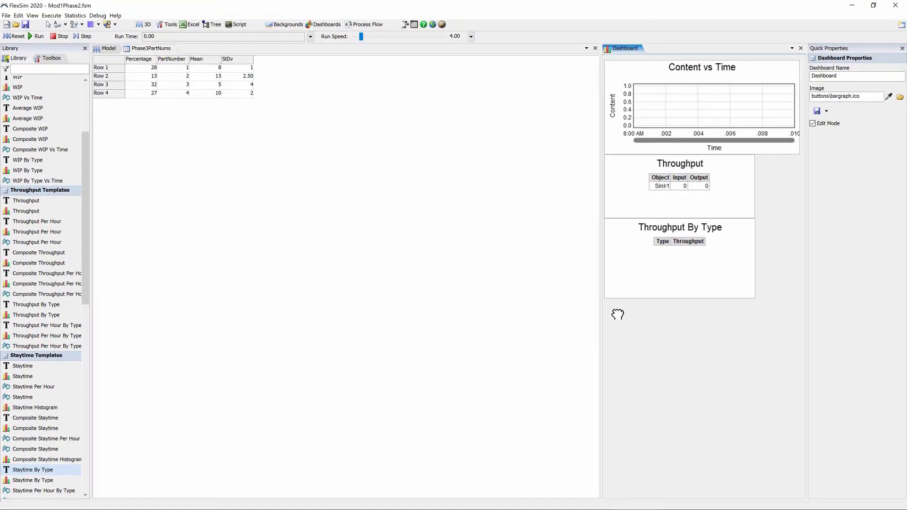
pyautogui.moveTo(617, 314); pyautogui.dragTo(614, 313)
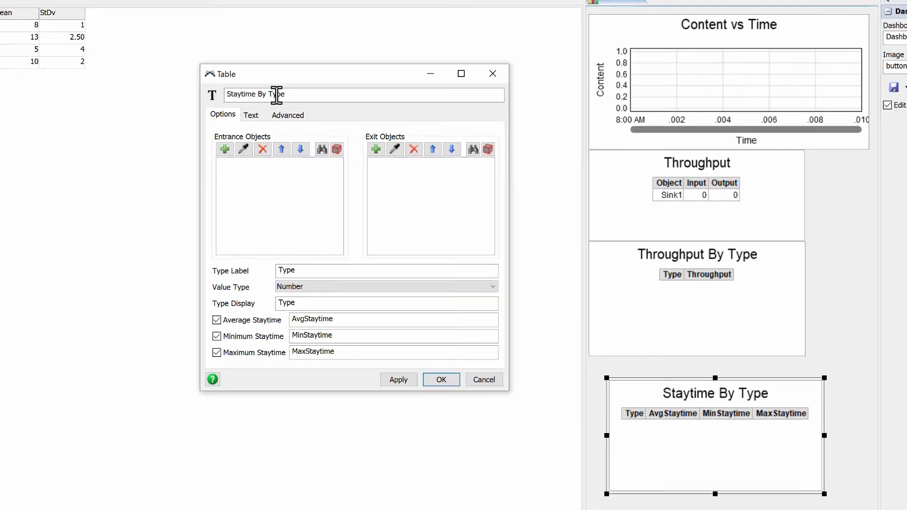
pyautogui.doubleClick(386, 116)
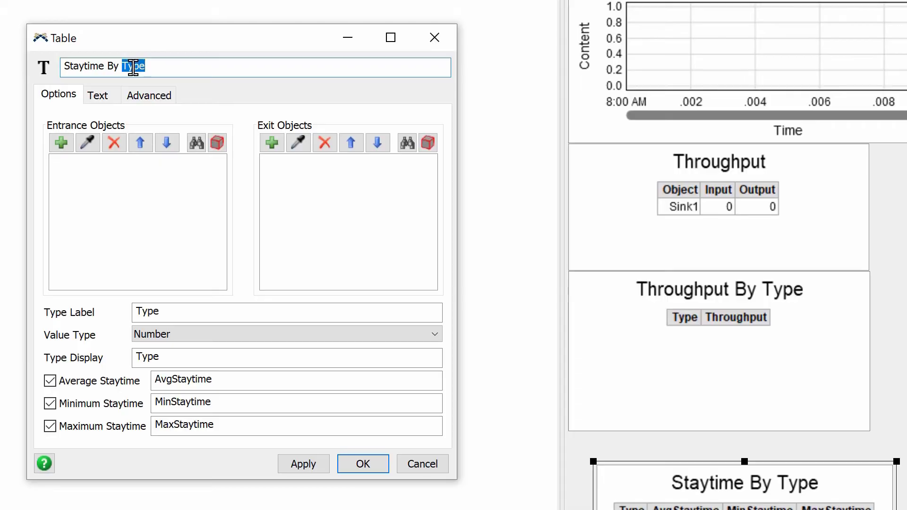
pyautogui.write('PartNumber')
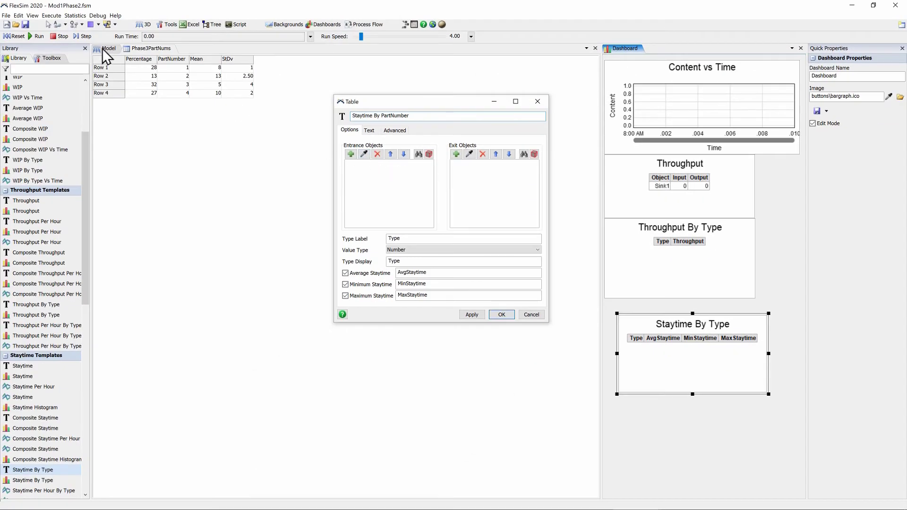
# Step: Sample Processor1 from the 3D model as both the entrance object and the exit object of the staytime table
pyautogui.click(102, 48)
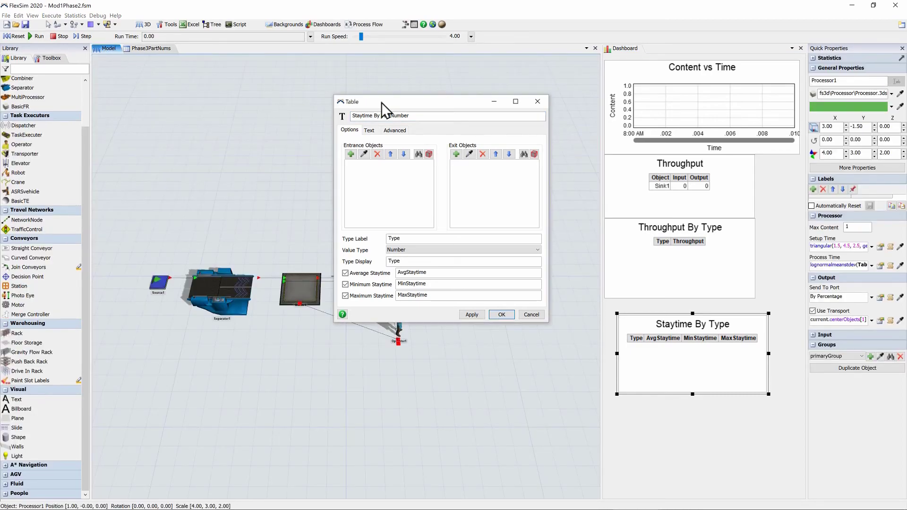
pyautogui.moveTo(391, 104); pyautogui.dragTo(482, 46)
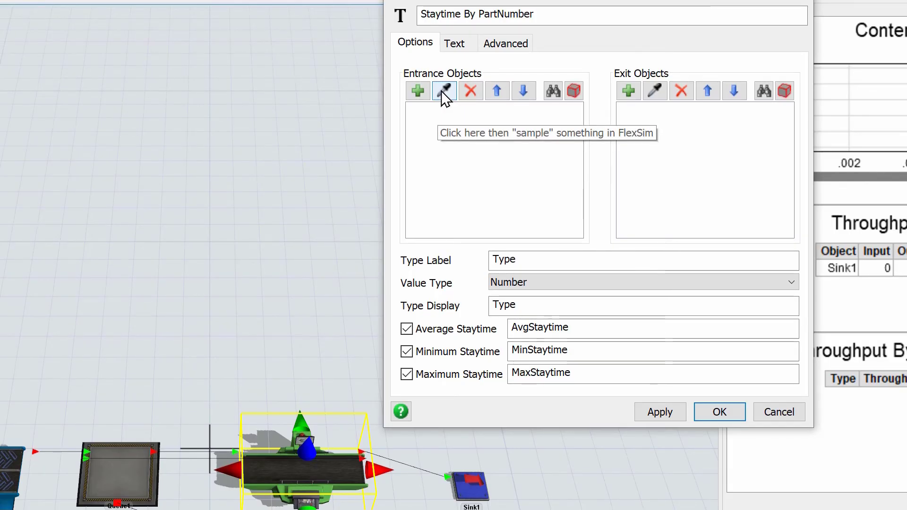
pyautogui.click(444, 94)
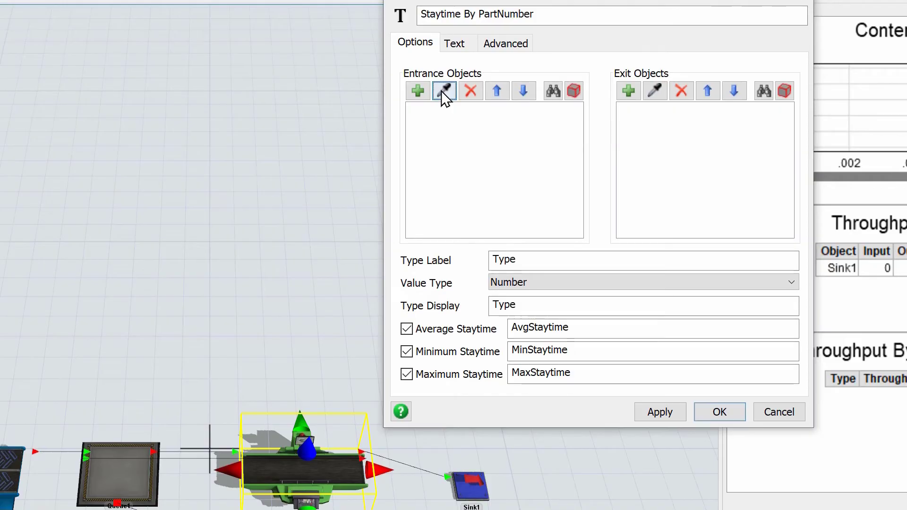
pyautogui.click(263, 470)
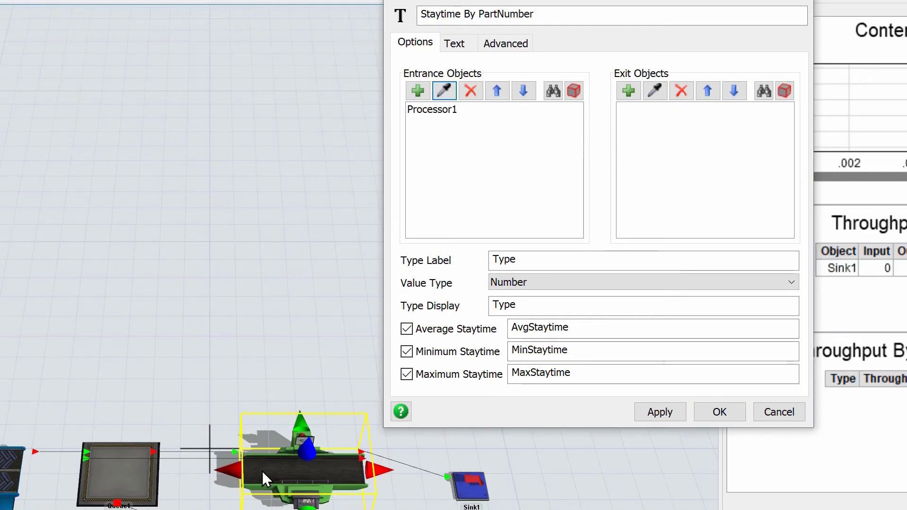
pyautogui.click(654, 92)
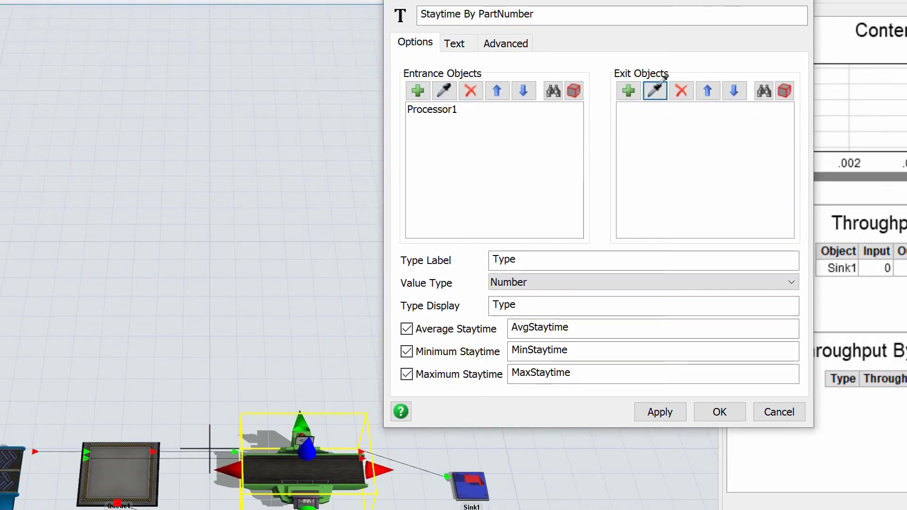
pyautogui.click(325, 464)
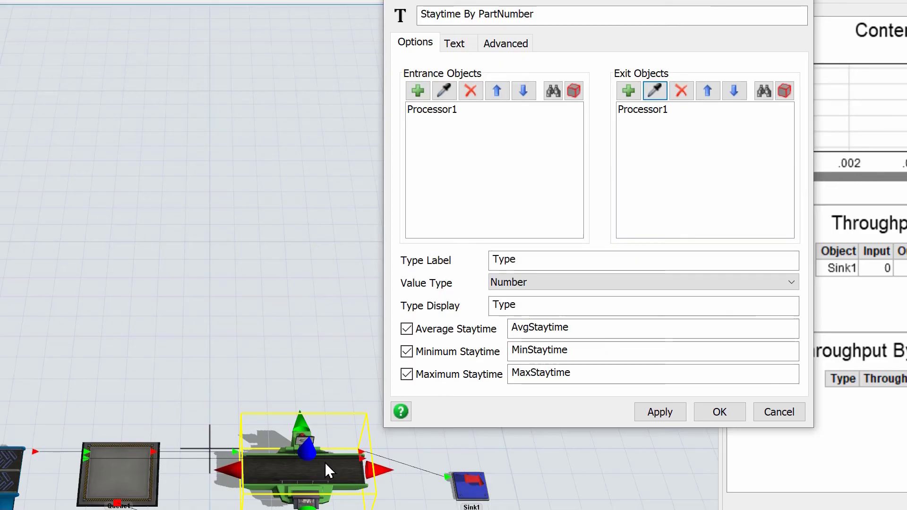
# Step: Set the staytime table's type label to "PartNumber" and its type display to "Part Number", and accept the settings
pyautogui.moveTo(534, 254); pyautogui.dragTo(421, 253)
pyautogui.write('Part')
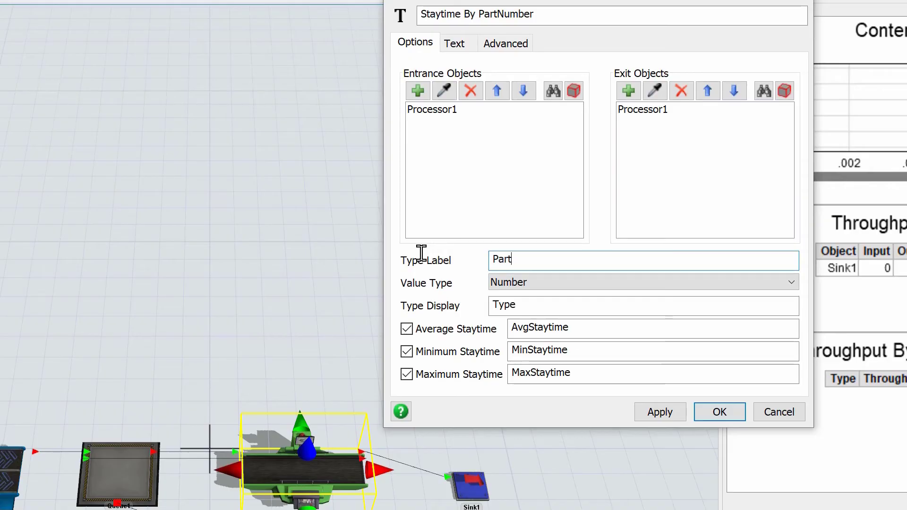
pyautogui.write('Number')
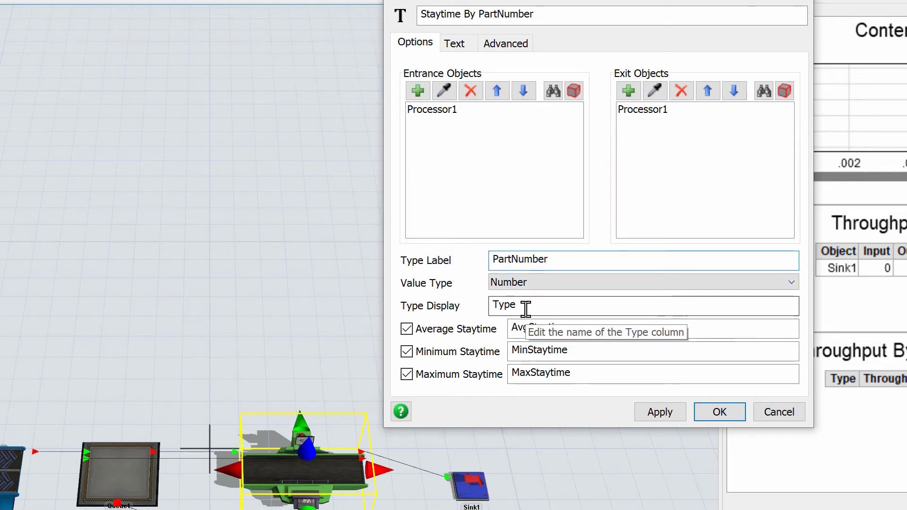
pyautogui.moveTo(522, 306); pyautogui.dragTo(463, 304)
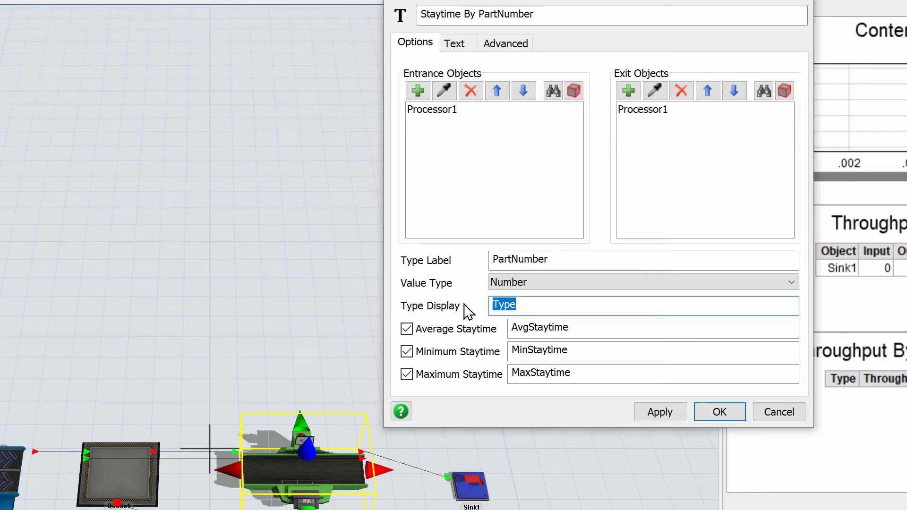
pyautogui.write('Part')
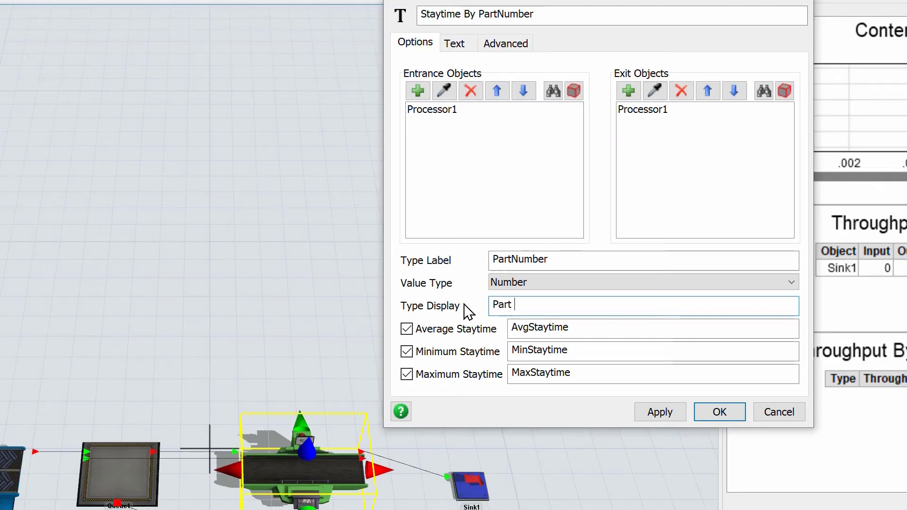
pyautogui.write(' Numbe')
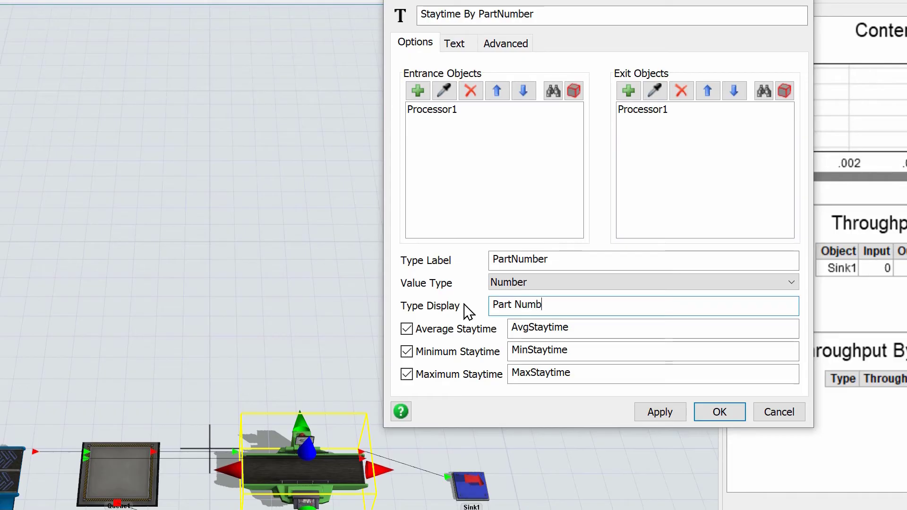
pyautogui.write('r')
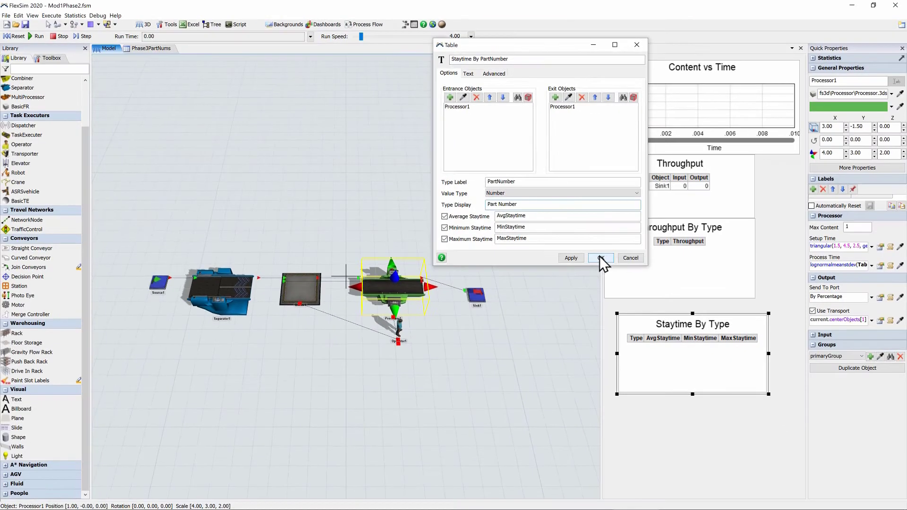
pyautogui.click(730, 416)
# Step: Move the Staytime By PartNumber table directly beneath the Throughput By Type table, aligned with its left edge, and deselect the processor
pyautogui.moveTo(660, 309); pyautogui.dragTo(635, 300)
pyautogui.click(211, 163)
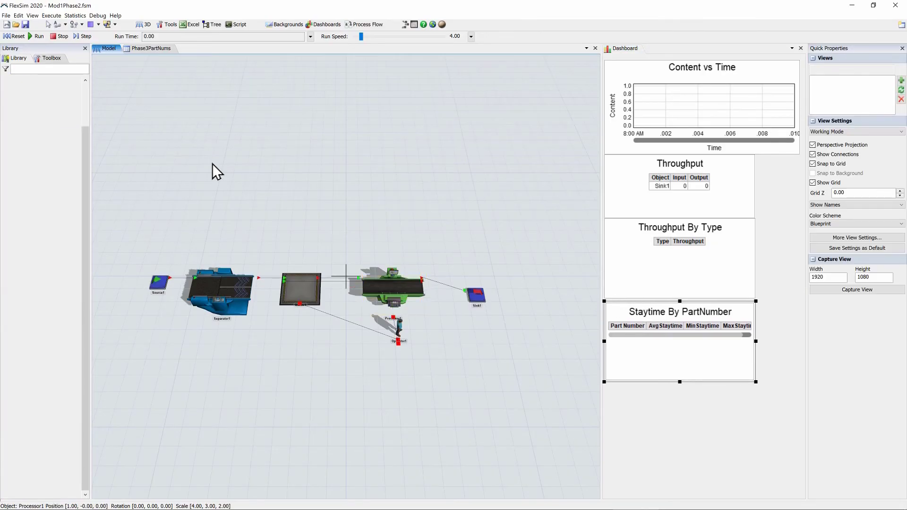
# Step: Run and stop the model, and compare the PartNumber labels of the items at Processor1 and Queue1 with the Phase3PartNums table
pyautogui.click(37, 36)
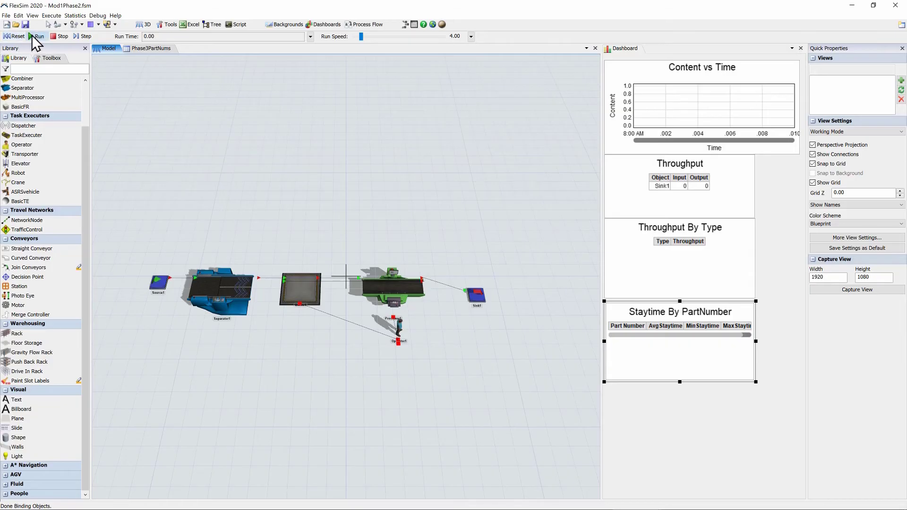
pyautogui.click(85, 36)
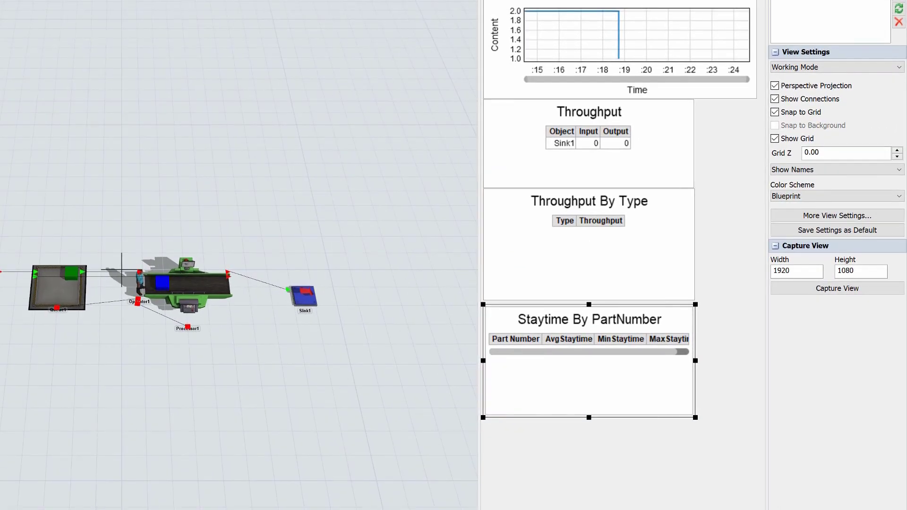
pyautogui.click(162, 284)
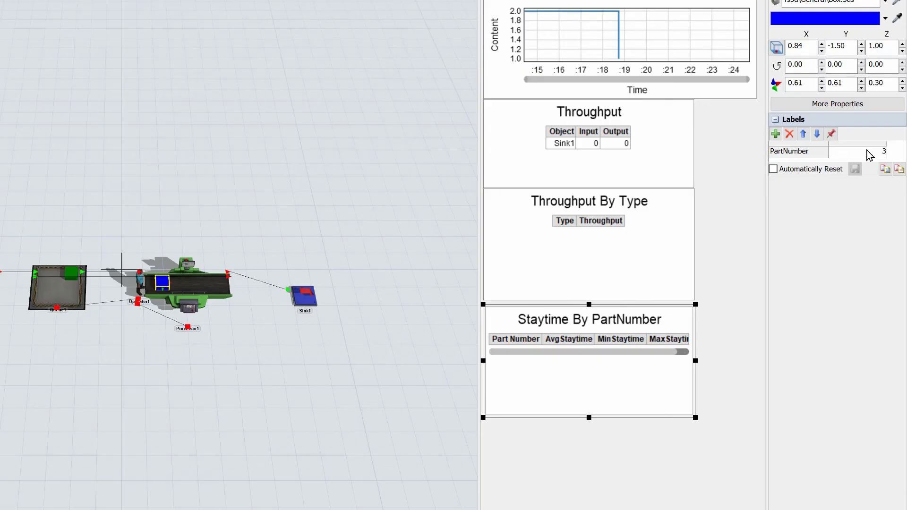
pyautogui.click(71, 273)
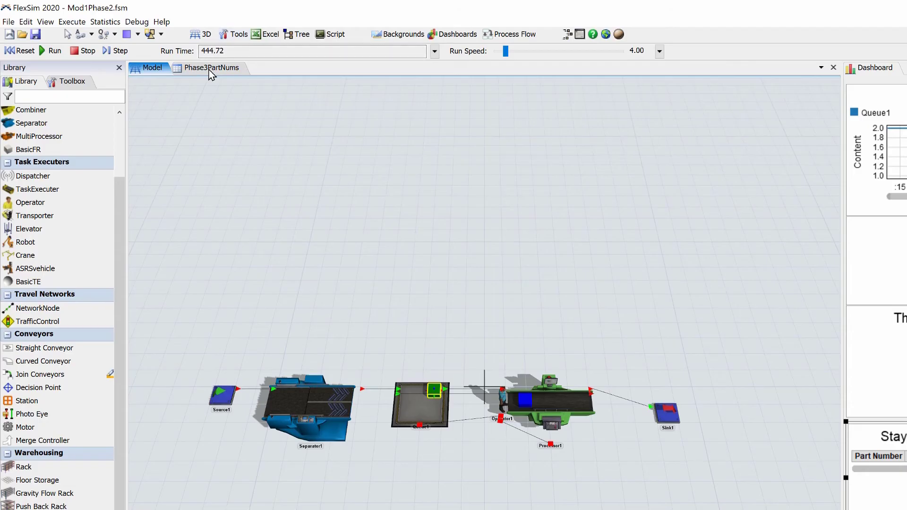
pyautogui.click(211, 68)
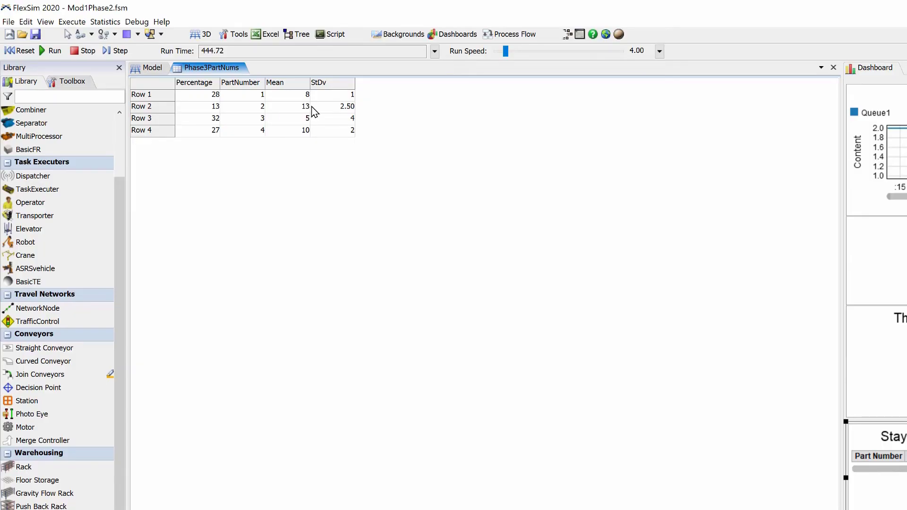
pyautogui.click(151, 70)
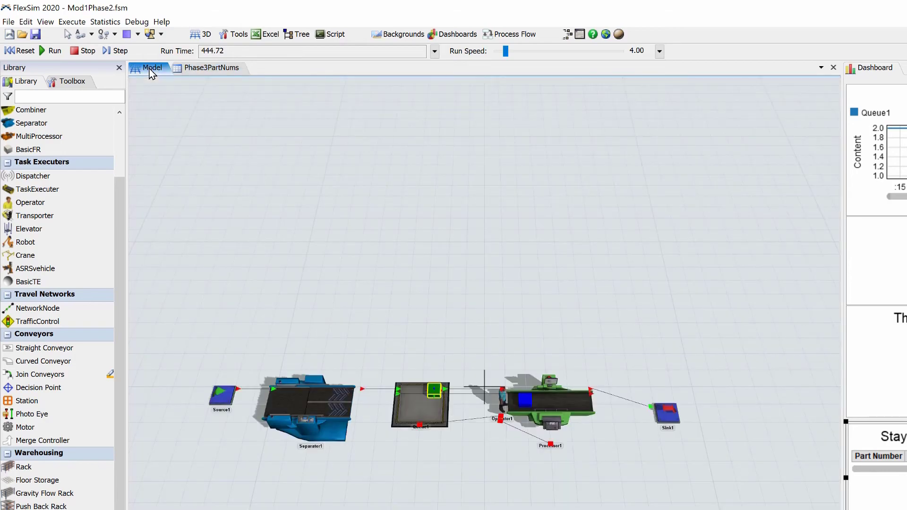
# Step: Resume the run, stop it once items have left Processor1, and examine the labels of the items in Queue1 and at Sink1
pyautogui.click(55, 51)
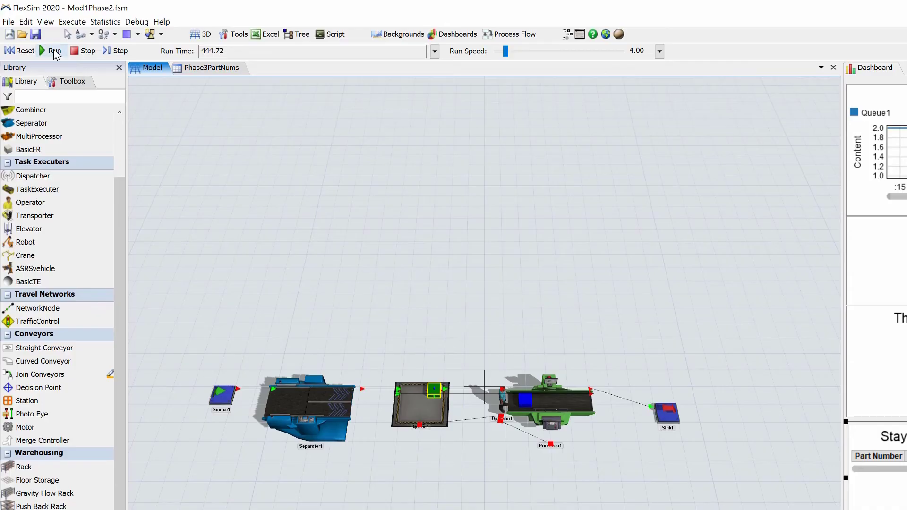
pyautogui.click(85, 51)
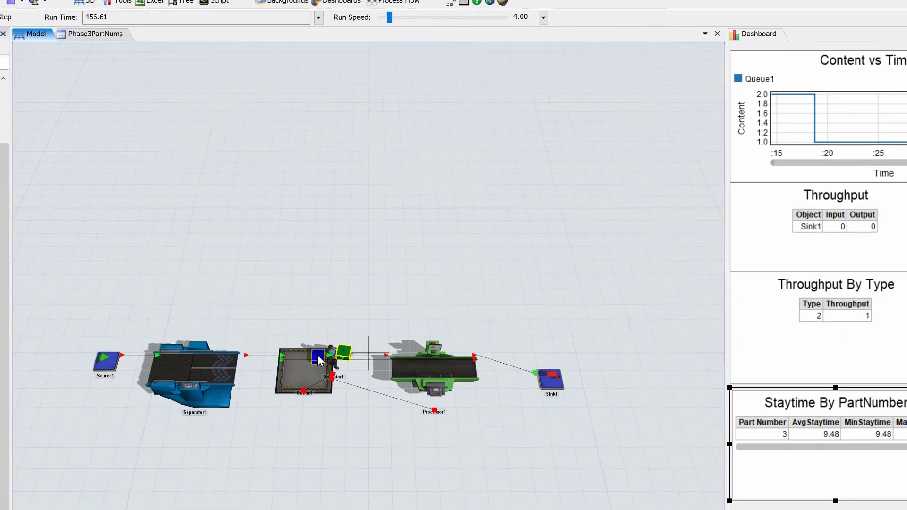
pyautogui.click(439, 392)
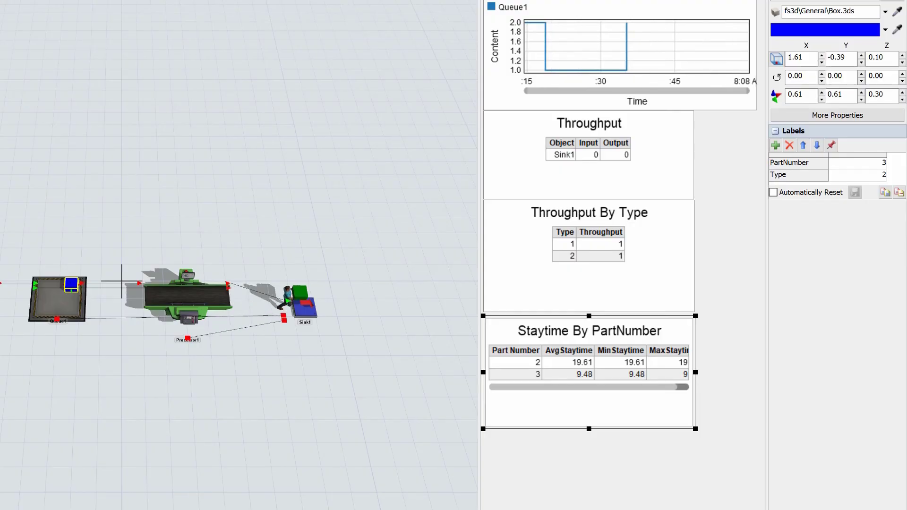
pyautogui.click(302, 295)
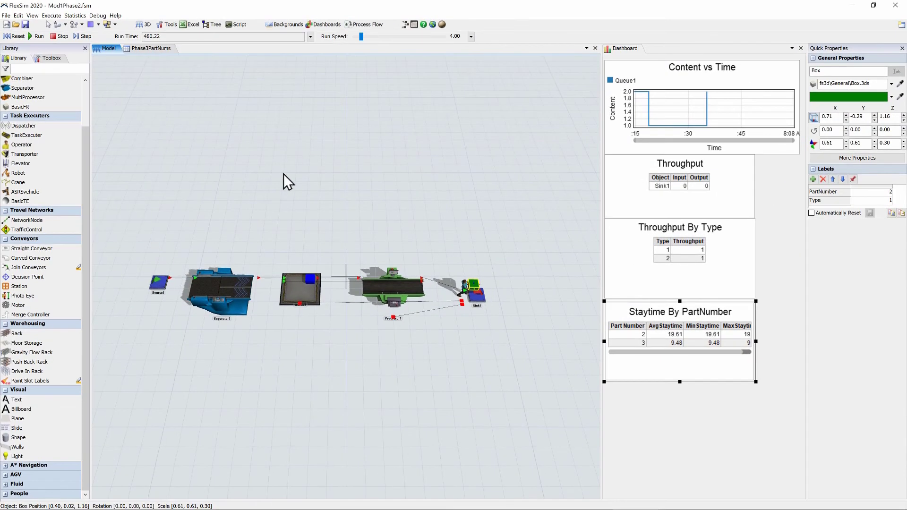
# Step: Widen the Staytime By PartNumber table until all its columns fit, and stop and reset the model
pyautogui.moveTo(755, 341); pyautogui.dragTo(787, 341)
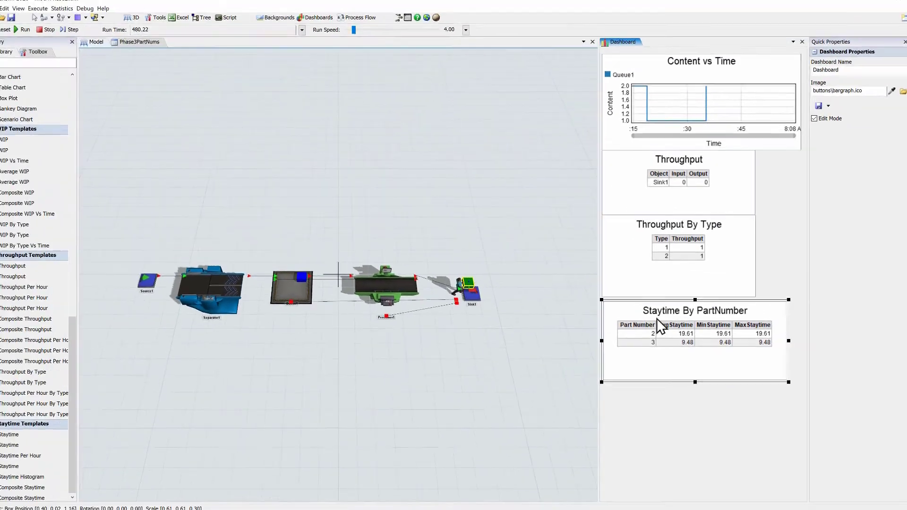
pyautogui.click(58, 37)
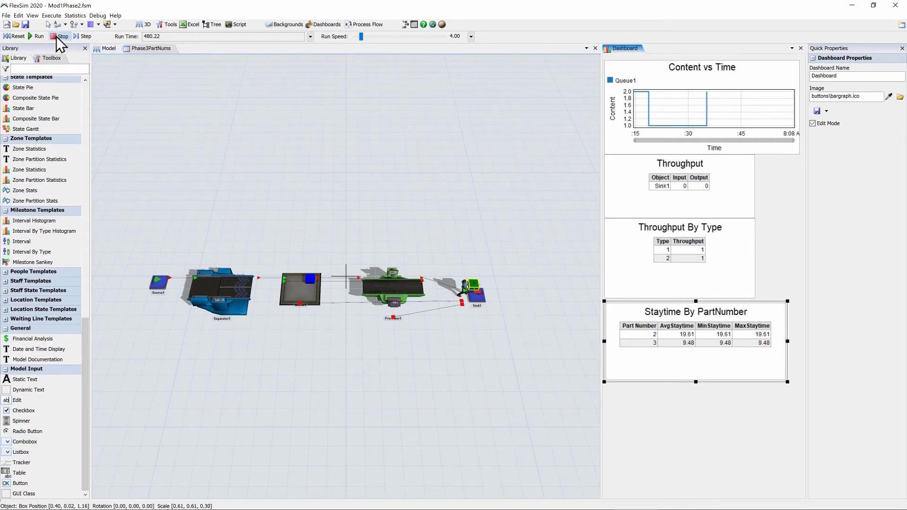
pyautogui.click(12, 36)
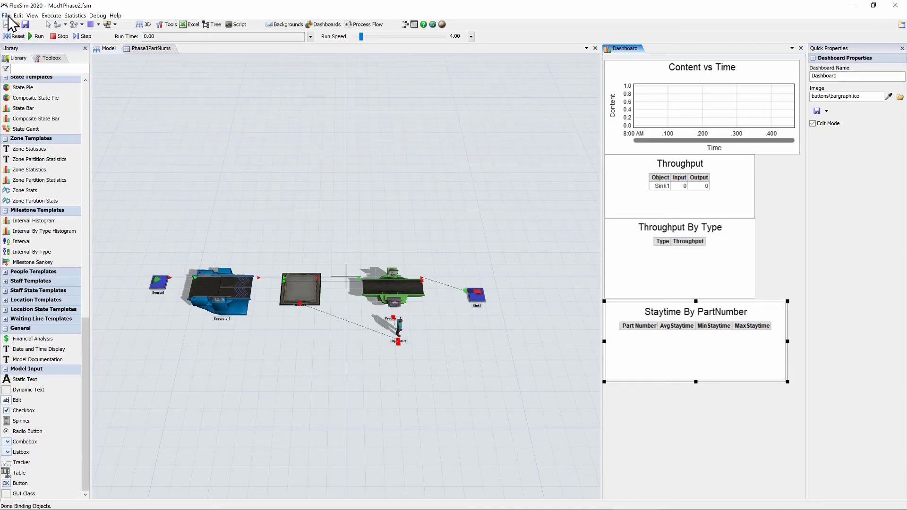
# Step: Save the model under the new name Mod1Phase3.fsm in the Training Models folder
pyautogui.click(6, 15)
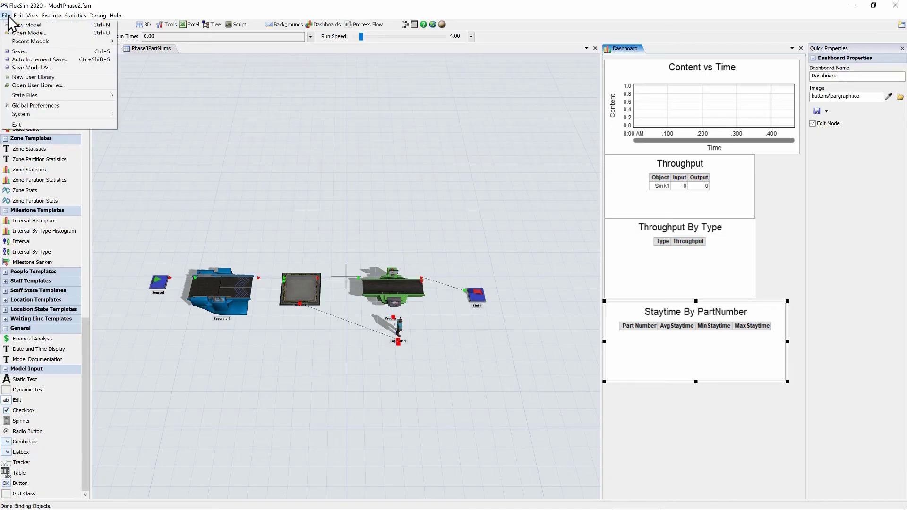
pyautogui.click(27, 68)
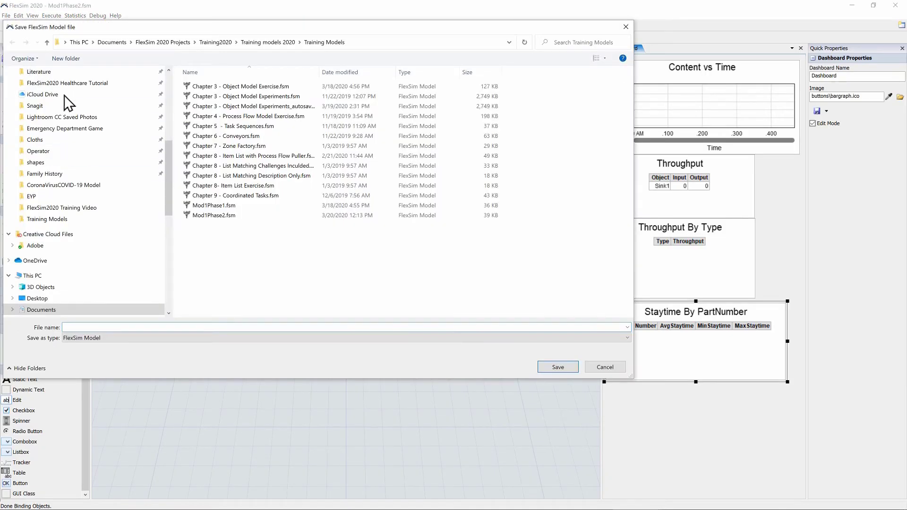
pyautogui.click(222, 216)
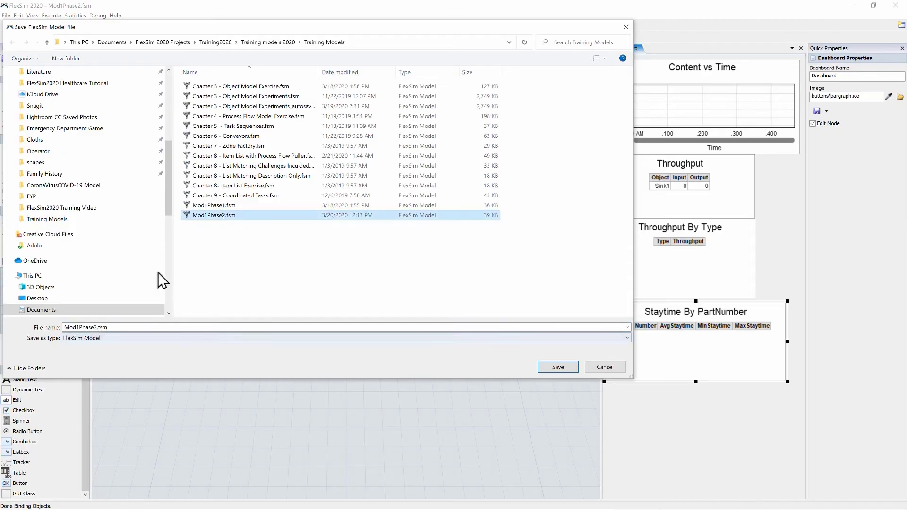
pyautogui.click(94, 326)
pyautogui.click(94, 327)
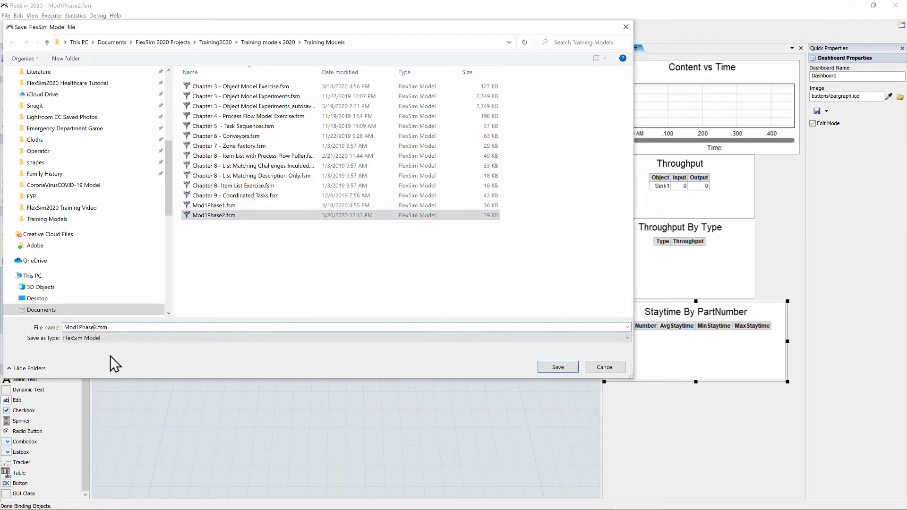
pyautogui.press('Delete')
pyautogui.write('3')
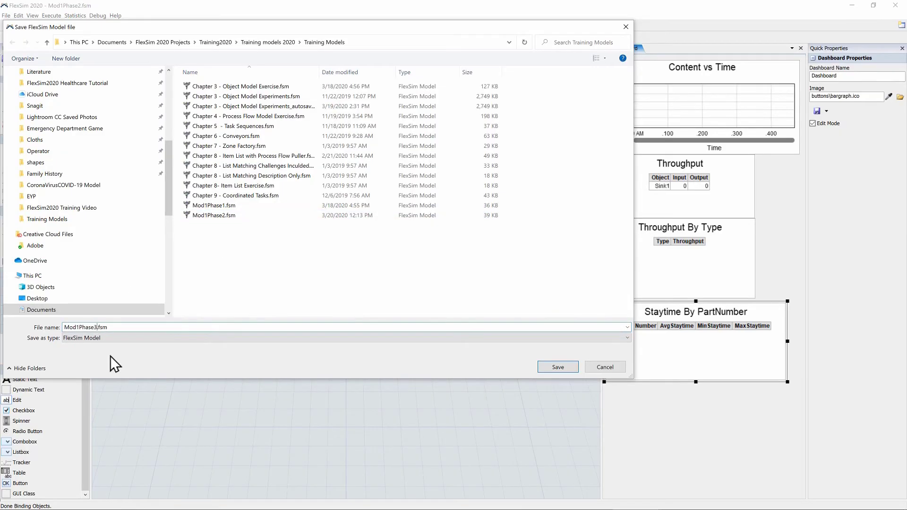
pyautogui.click(559, 367)
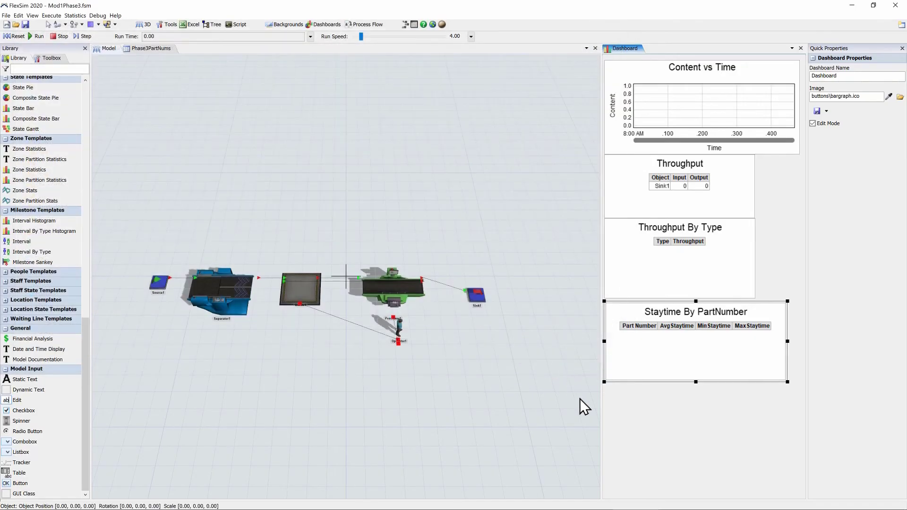
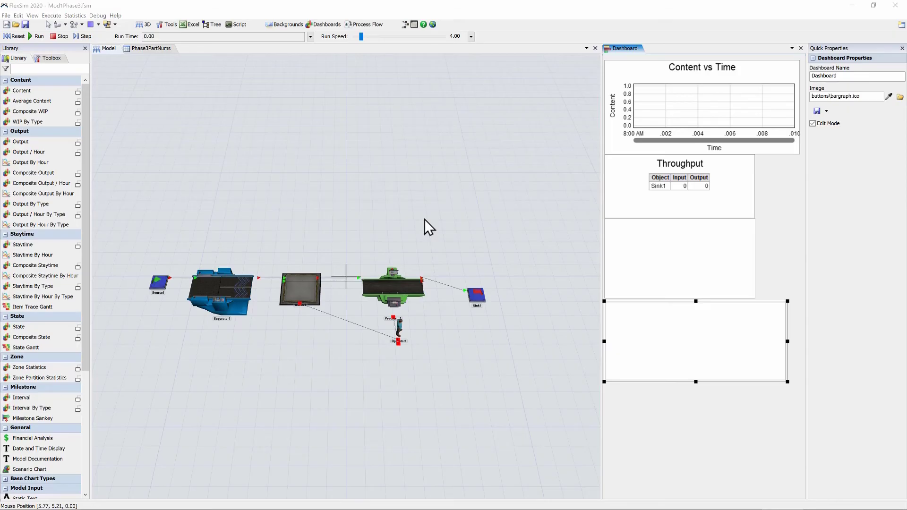
# Step: Move Sink1 farther away from Processor1 and remove the connection between Processor1 and Sink1
pyautogui.moveTo(424, 219); pyautogui.dragTo(376, 218)
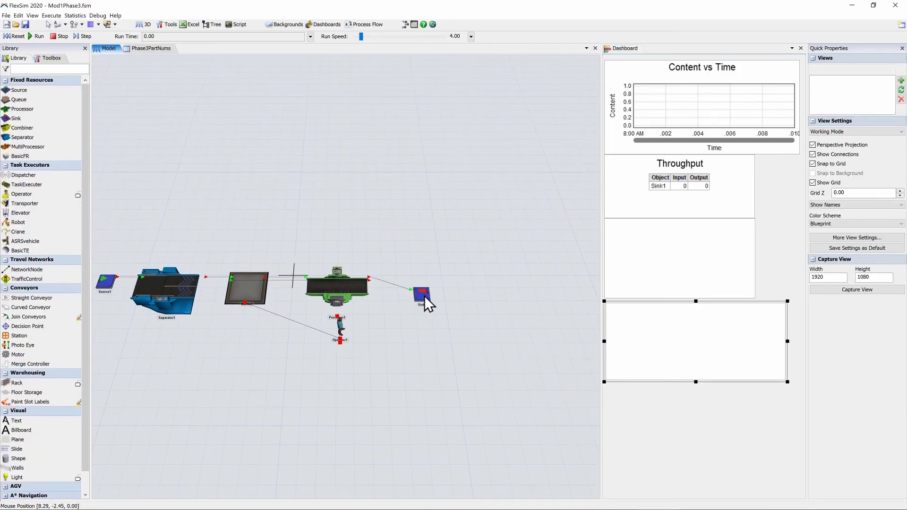
pyautogui.moveTo(428, 304); pyautogui.dragTo(592, 301)
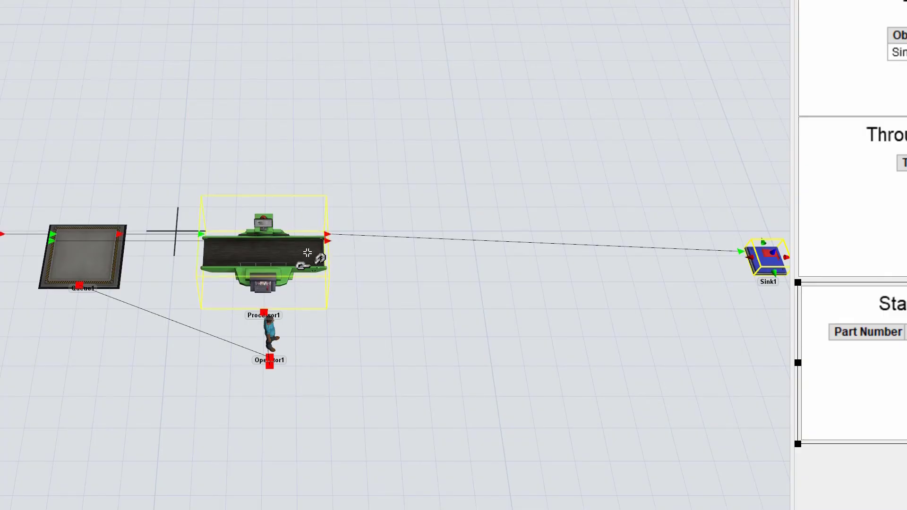
pyautogui.moveTo(308, 253); pyautogui.dragTo(762, 260)
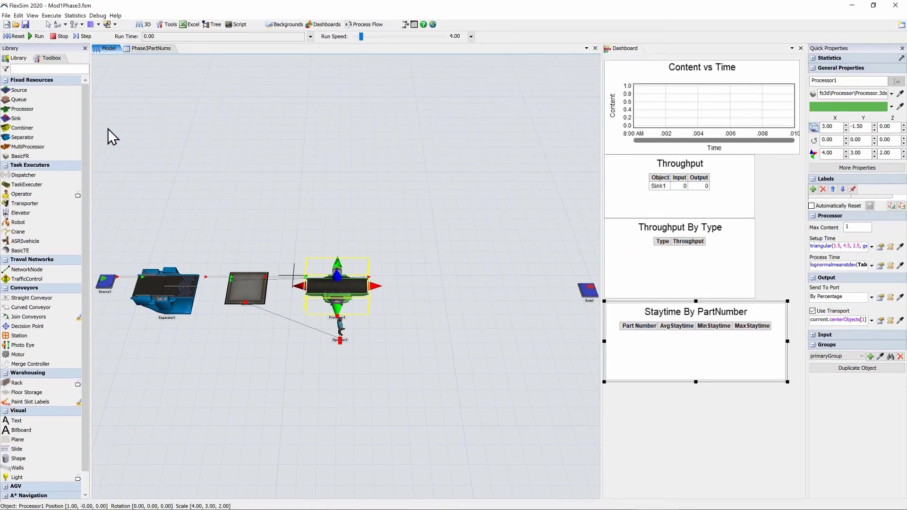
# Step: Add a queue named NonReworks between Processor1 and Sink1, positioned at about X 7.47, Y -1.36
pyautogui.moveTo(56, 98); pyautogui.dragTo(395, 286)
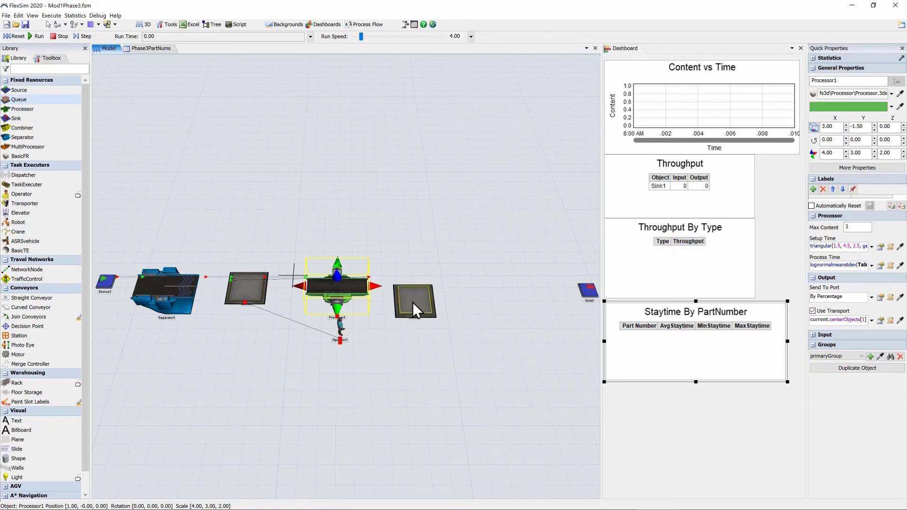
pyautogui.click(412, 301)
pyautogui.doubleClick(845, 81)
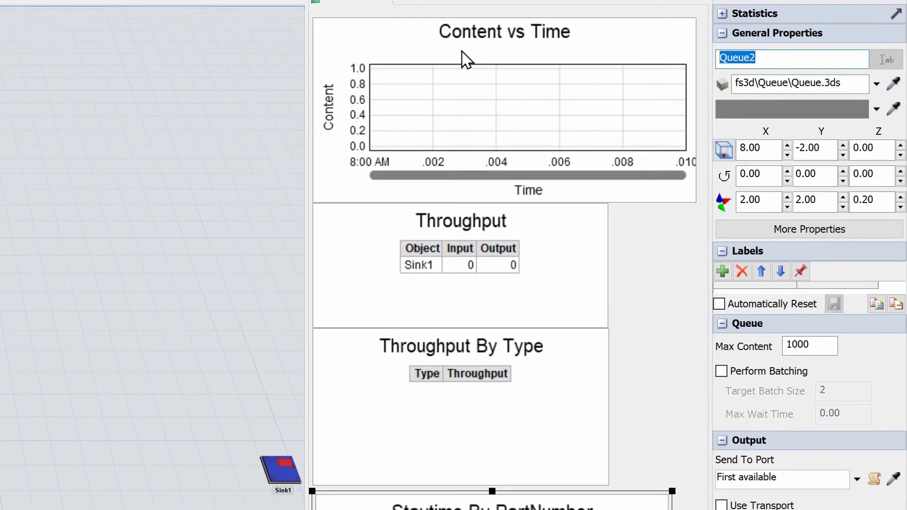
pyautogui.write('Non')
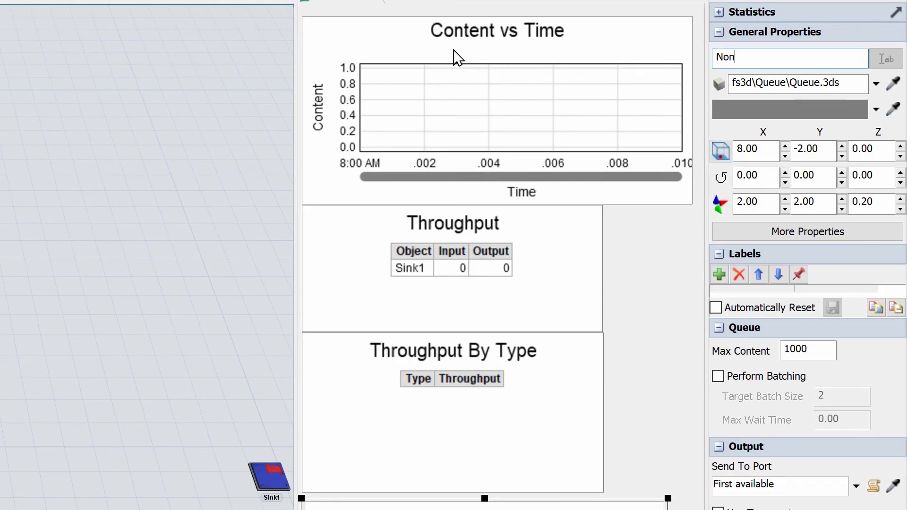
pyautogui.write('Reworks')
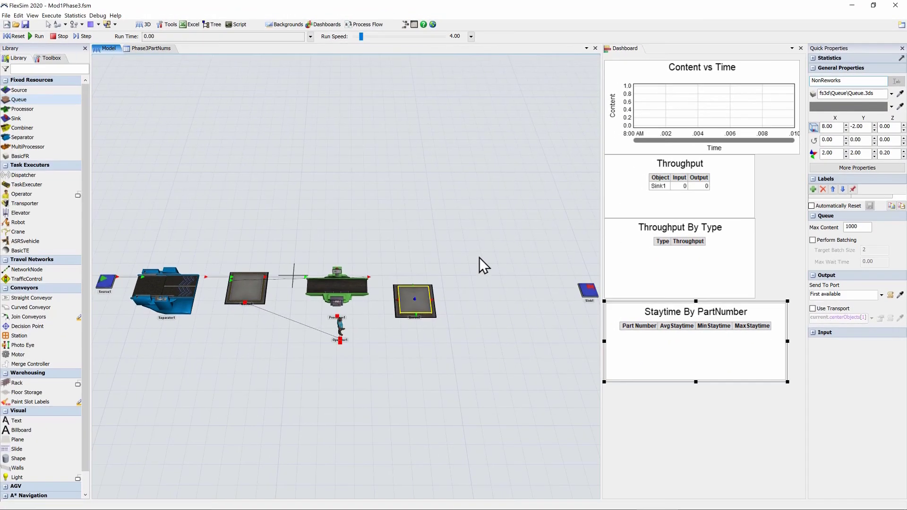
pyautogui.click(446, 284)
pyautogui.click(422, 299)
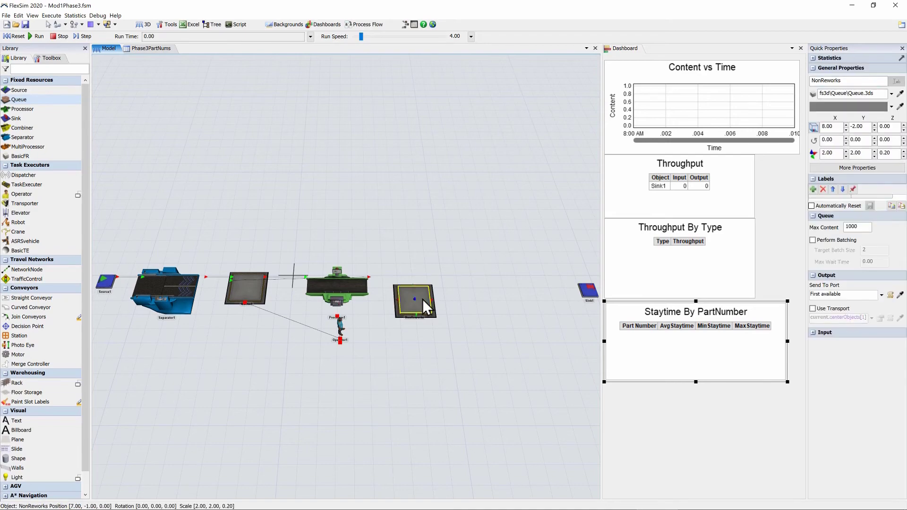
pyautogui.moveTo(422, 298); pyautogui.dragTo(415, 291)
# Step: Add four queues between NonReworks and Sink1 at X 11 and Y 3, -1, -5 and -9, naming the one at Y 3 PartNum1Queue
pyautogui.moveTo(8, 99); pyautogui.dragTo(440, 276)
pyautogui.moveTo(21, 99); pyautogui.dragTo(457, 387)
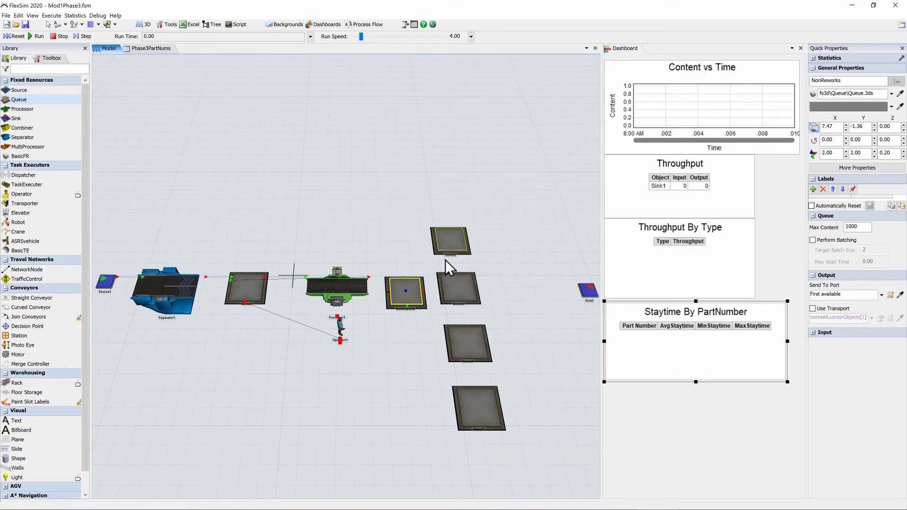
pyautogui.click(444, 242)
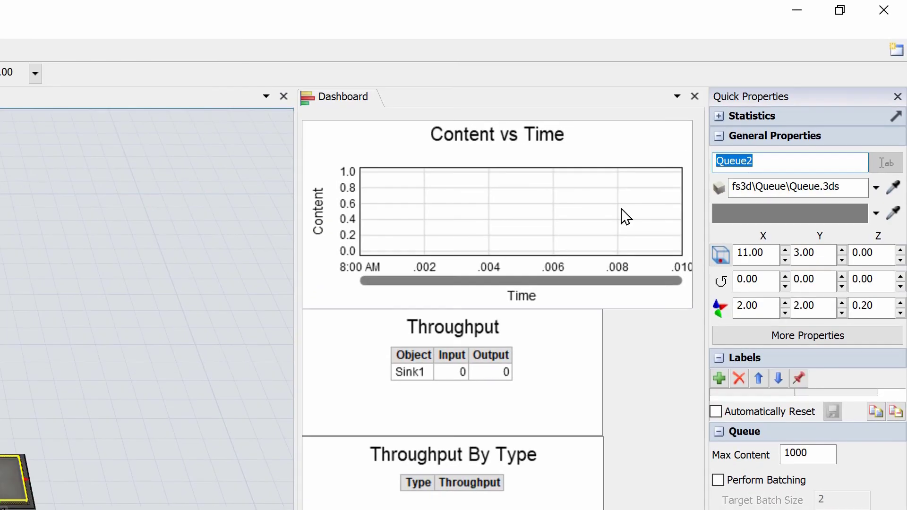
pyautogui.write('PartNum1Queue')
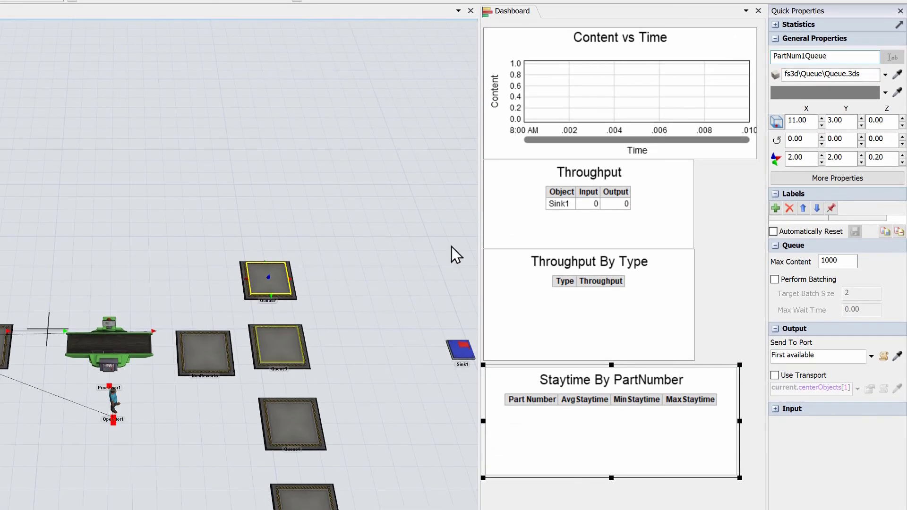
# Step: Name the second queue in the column PartNum2Queue and the third one PartNum3Queue
pyautogui.click(284, 350)
pyautogui.write('Par')
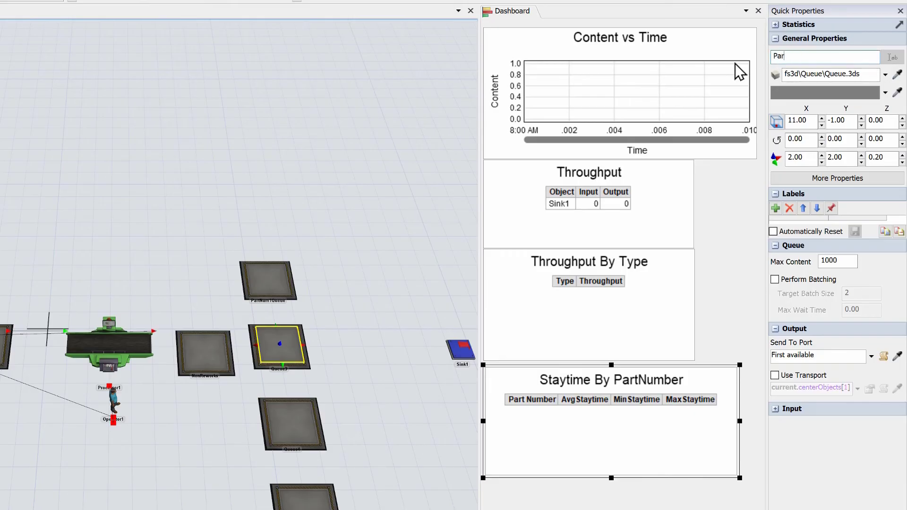
pyautogui.write('tNum2Queue')
pyautogui.click(292, 423)
pyautogui.write('Par')
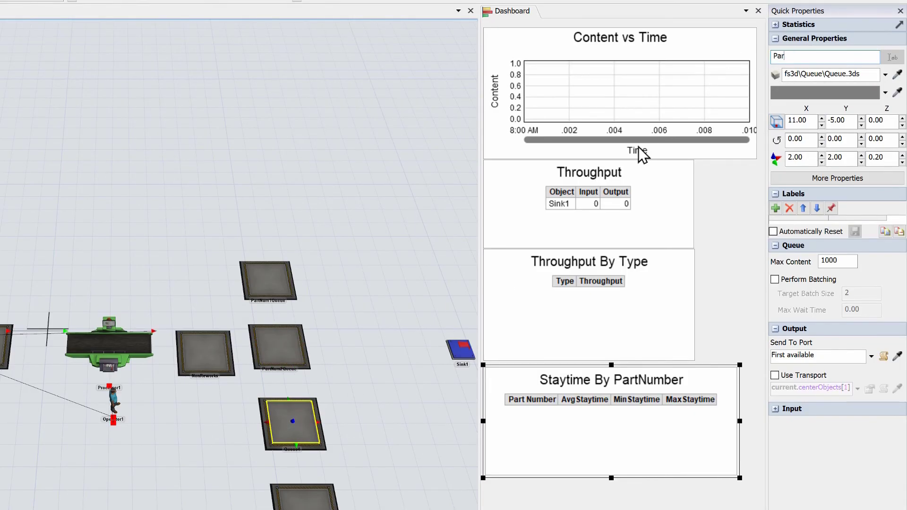
pyautogui.write('tNum3 Qu')
pyautogui.press('BackSpace')
pyautogui.press('BackSpace')
pyautogui.write('eue')
# Step: Name the fourth queue in the column PartNum4Queue and select PartNum1Queue
pyautogui.click(311, 496)
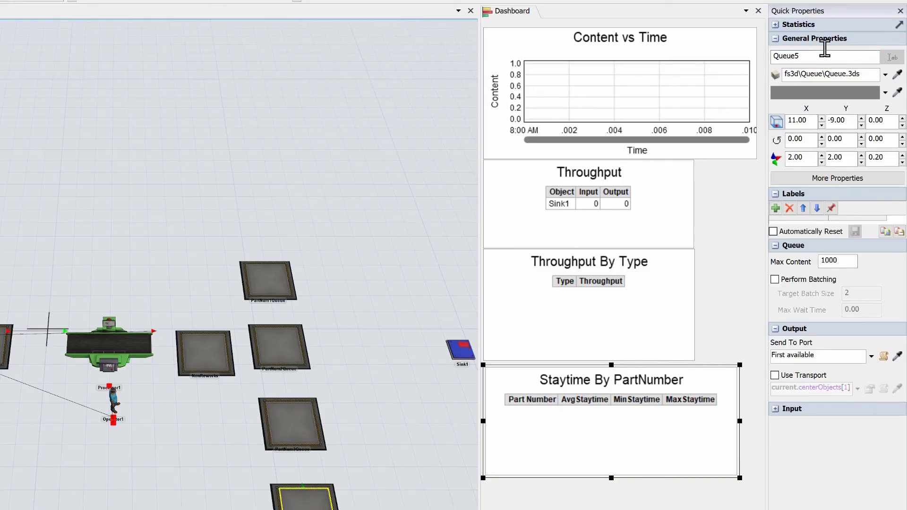
pyautogui.click(824, 53)
pyautogui.write('PartNum4dQueue')
pyautogui.click(369, 276)
pyautogui.click(259, 278)
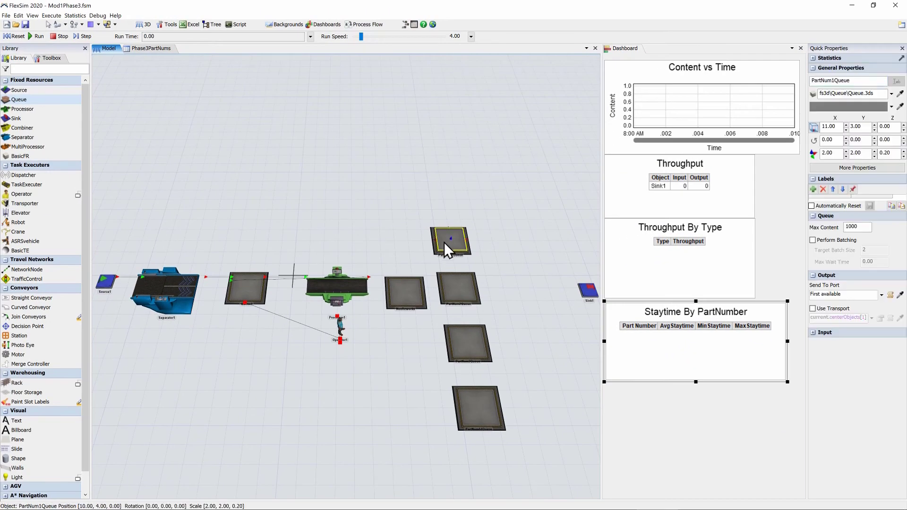
# Step: Move the four part-number queues edge to edge into one column at about X 10.65, with the lowest at about Y -5.52
pyautogui.moveTo(444, 242); pyautogui.dragTo(442, 250)
pyautogui.moveTo(460, 290); pyautogui.dragTo(454, 285)
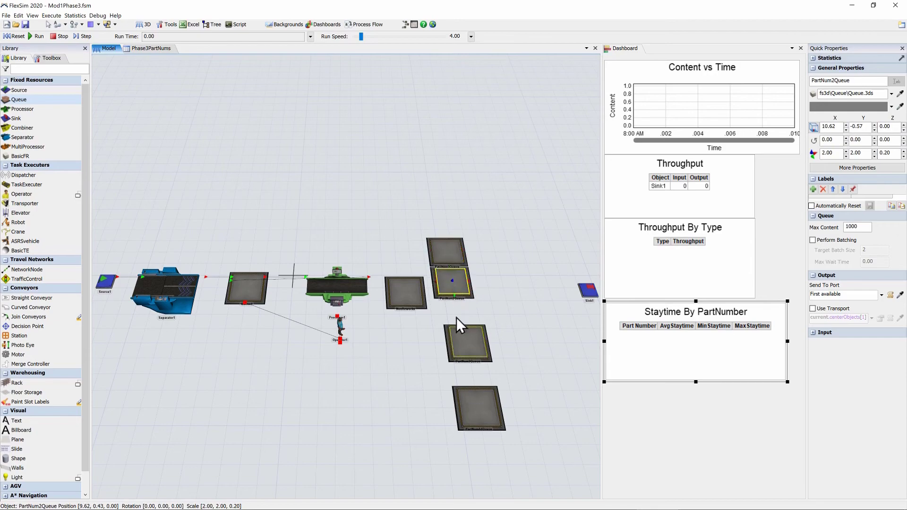
pyautogui.moveTo(457, 342); pyautogui.dragTo(448, 315)
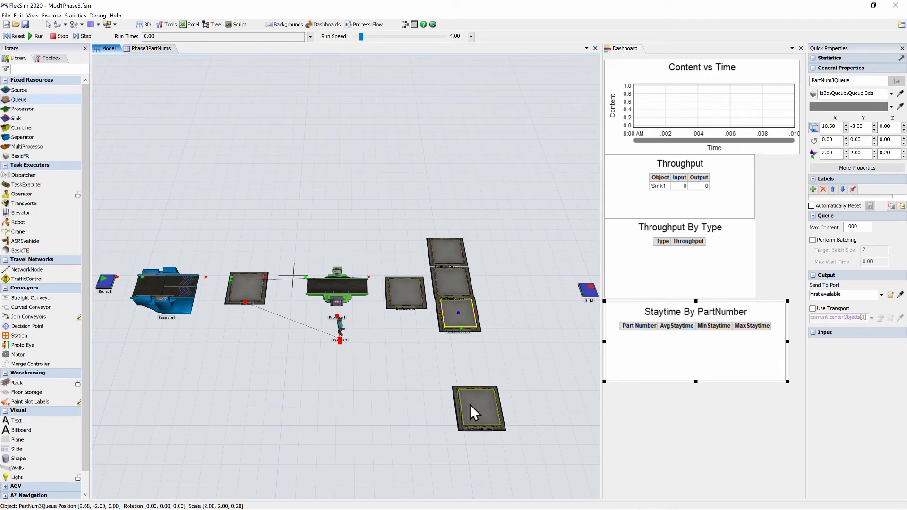
pyautogui.moveTo(469, 404); pyautogui.dragTo(455, 348)
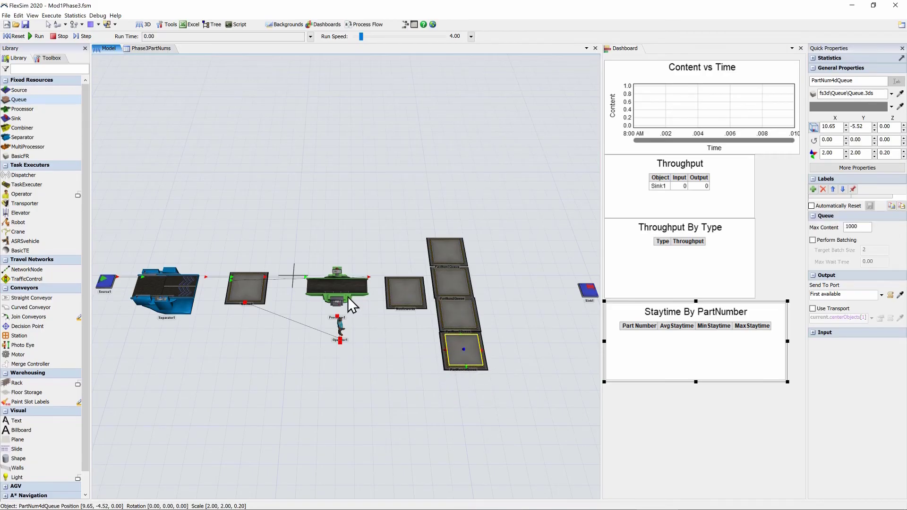
# Step: Add a combiner named Assembly between the part-number queues and Sink1, at about X 14.43, Y -1.51
pyautogui.moveTo(33, 127); pyautogui.dragTo(507, 297)
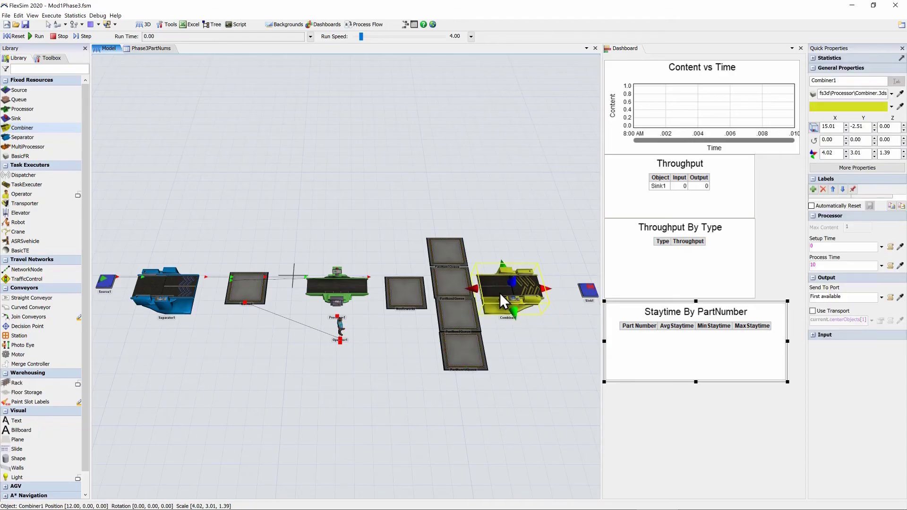
pyautogui.doubleClick(848, 84)
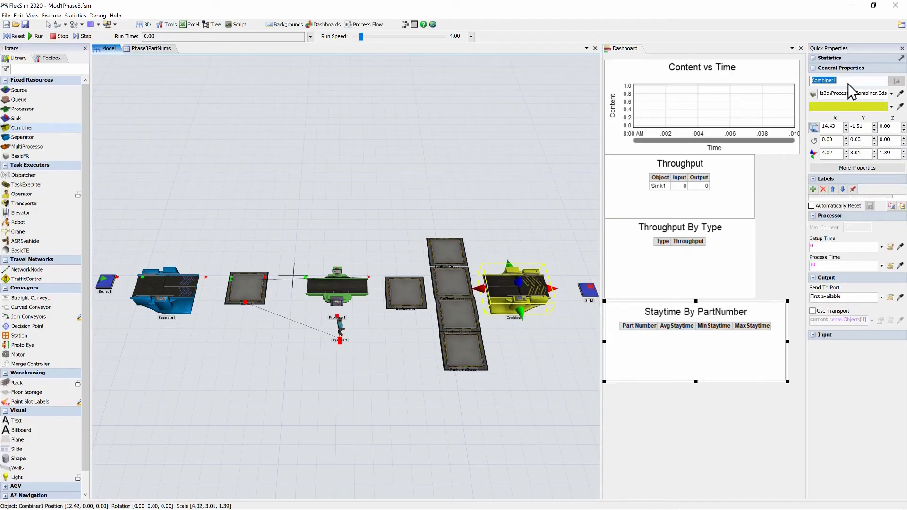
pyautogui.write('Assembly')
pyautogui.click(505, 219)
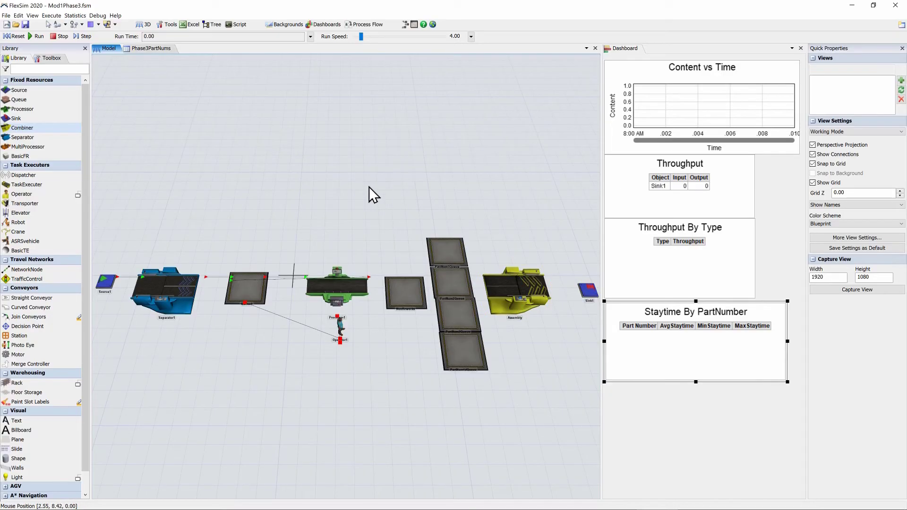
# Step: Add a source at about X 10.53, Y 4.47, beyond PartNum1Queue, creating Pallet flow items with an inter-arrival time of 0
pyautogui.moveTo(19, 90); pyautogui.dragTo(436, 225)
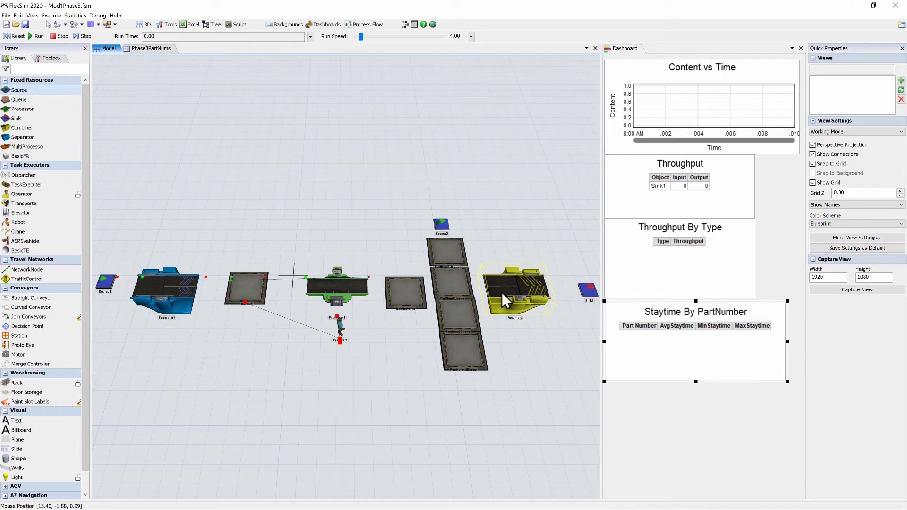
pyautogui.click(438, 226)
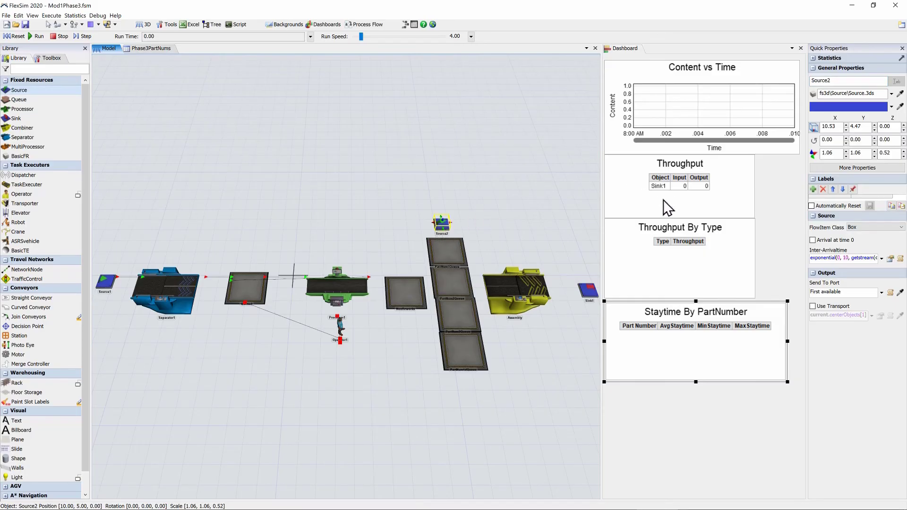
pyautogui.doubleClick(443, 226)
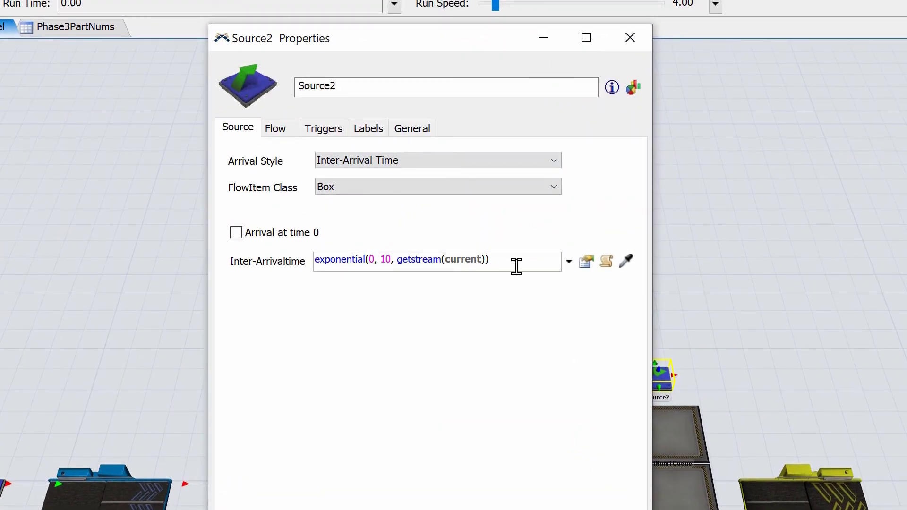
pyautogui.moveTo(509, 261); pyautogui.dragTo(263, 261)
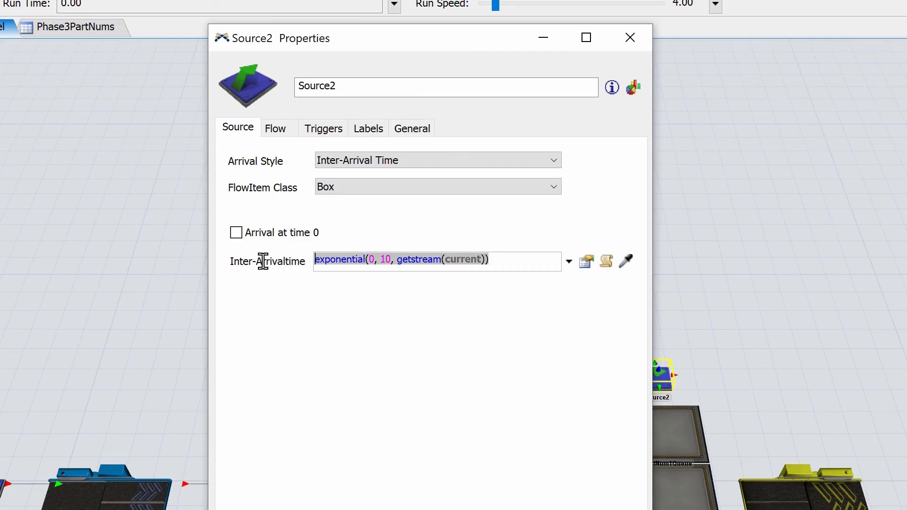
pyautogui.write('0')
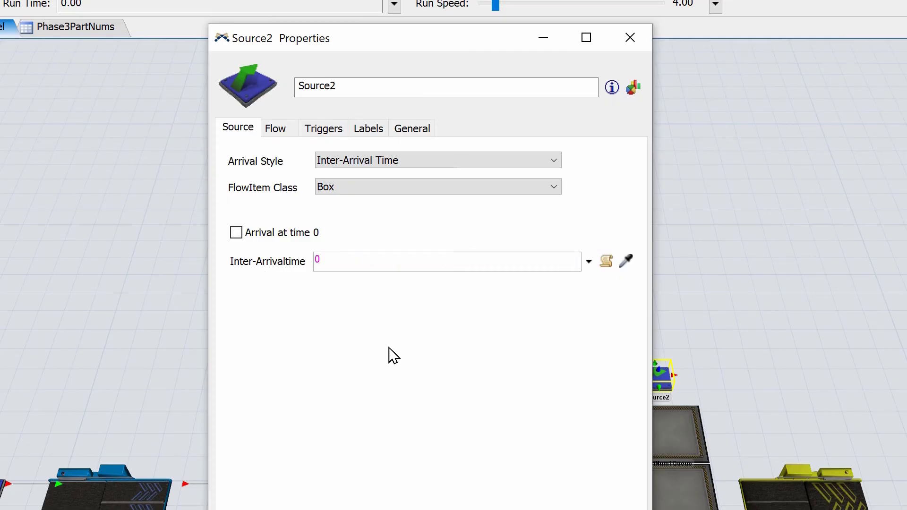
pyautogui.click(349, 197)
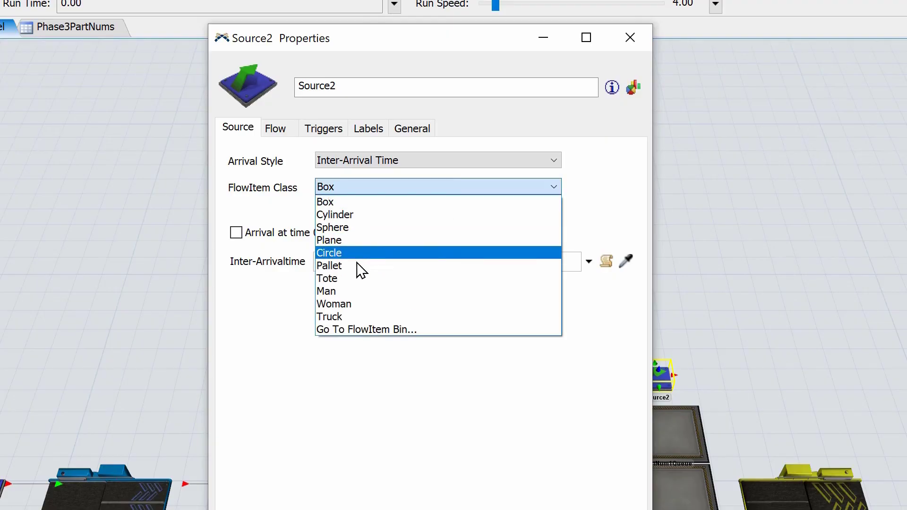
pyautogui.click(356, 265)
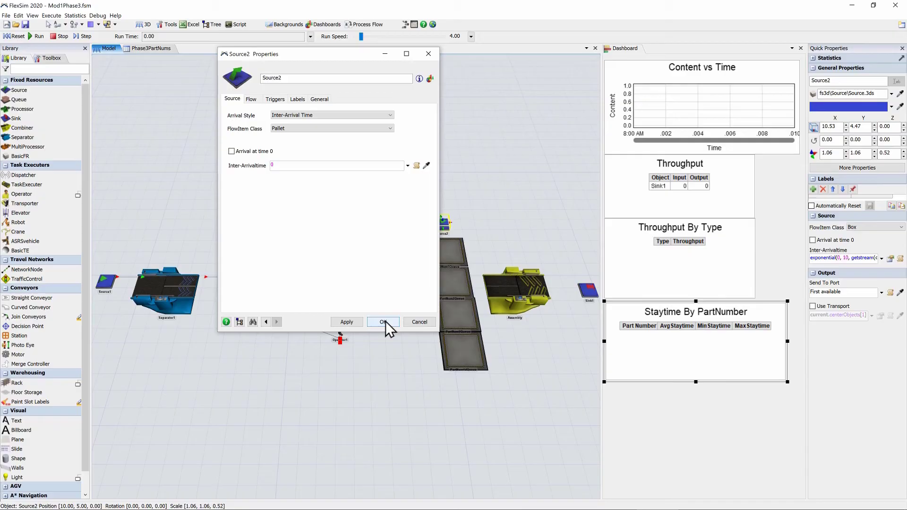
pyautogui.click(383, 322)
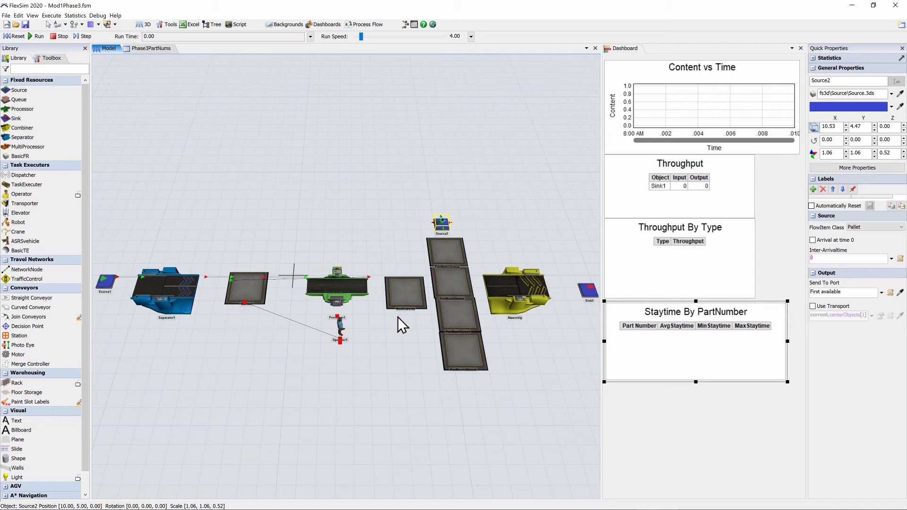
# Step: Connect the output of Processor1 to the NonReworks queue
pyautogui.press('a')
pyautogui.click(356, 286)
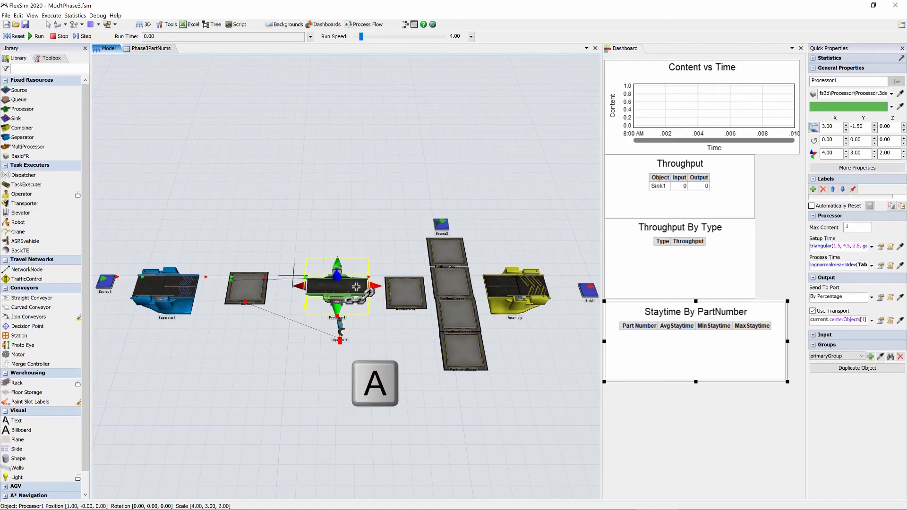
pyautogui.click(400, 288)
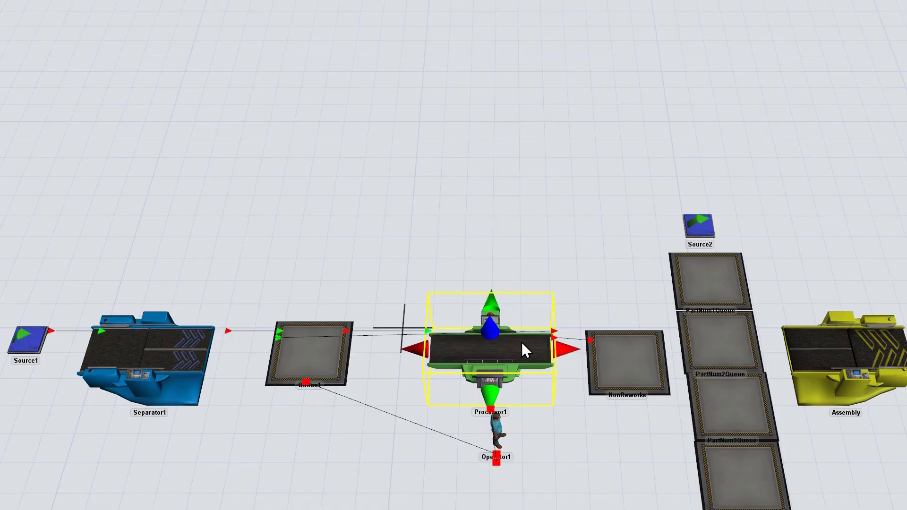
# Step: Rank NonReworks ahead of Queue1 in Processor1's output ports and apply the change
pyautogui.doubleClick(523, 352)
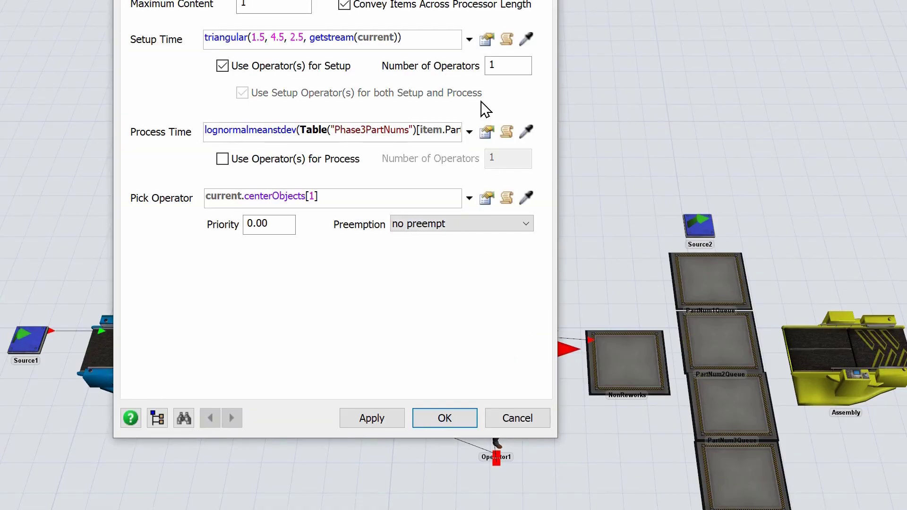
pyautogui.moveTo(390, 0); pyautogui.dragTo(292, 0)
pyautogui.click(298, 14)
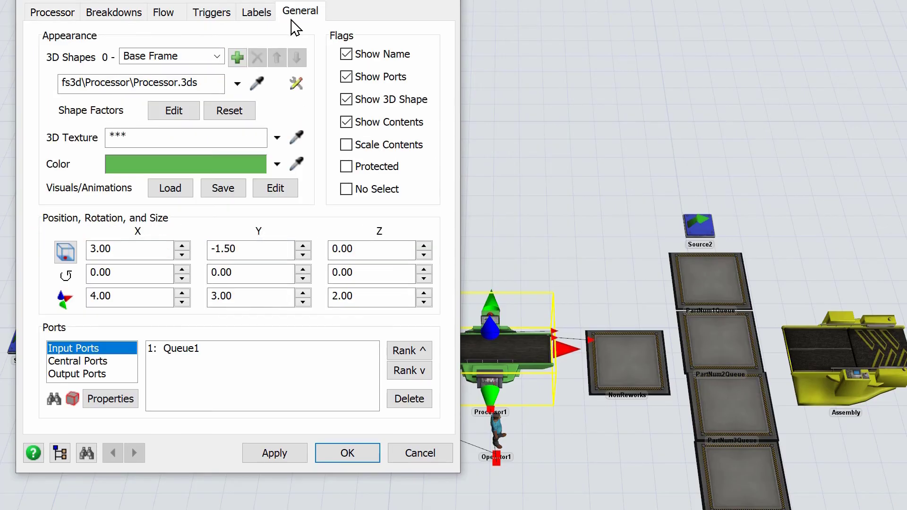
pyautogui.click(93, 375)
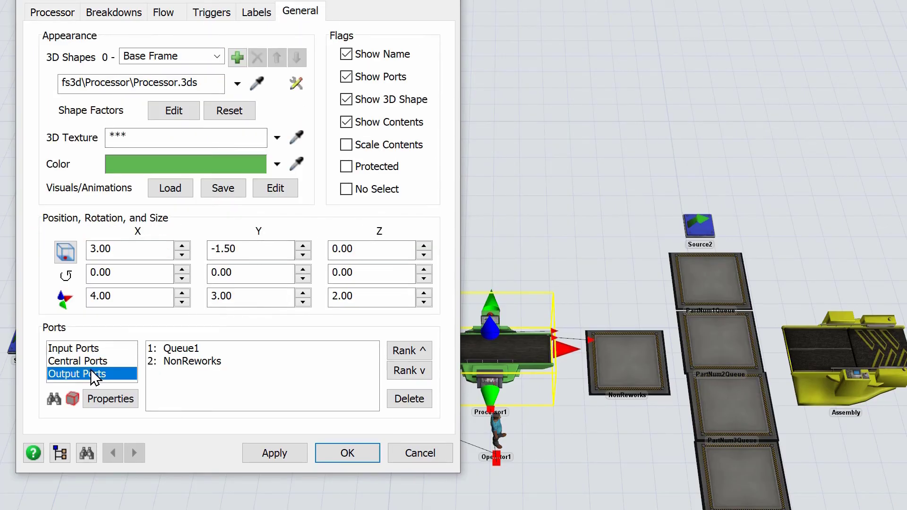
pyautogui.click(188, 370)
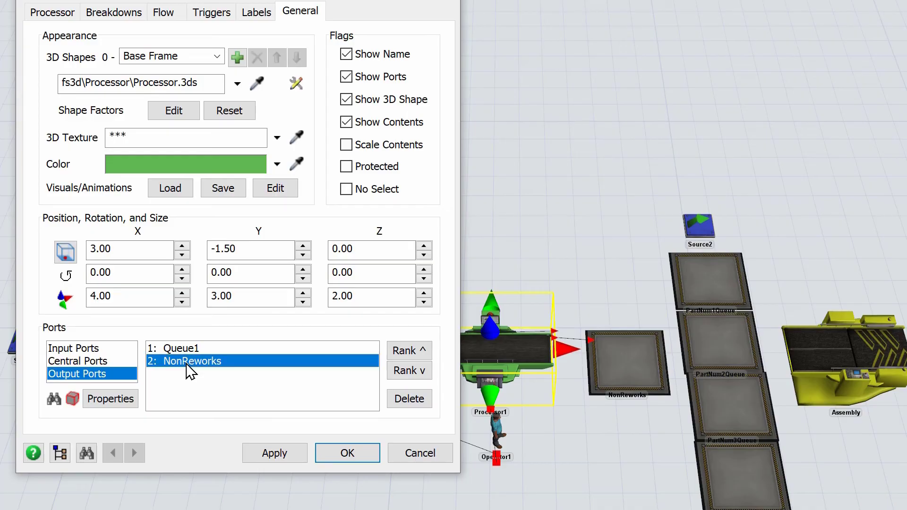
pyautogui.click(394, 350)
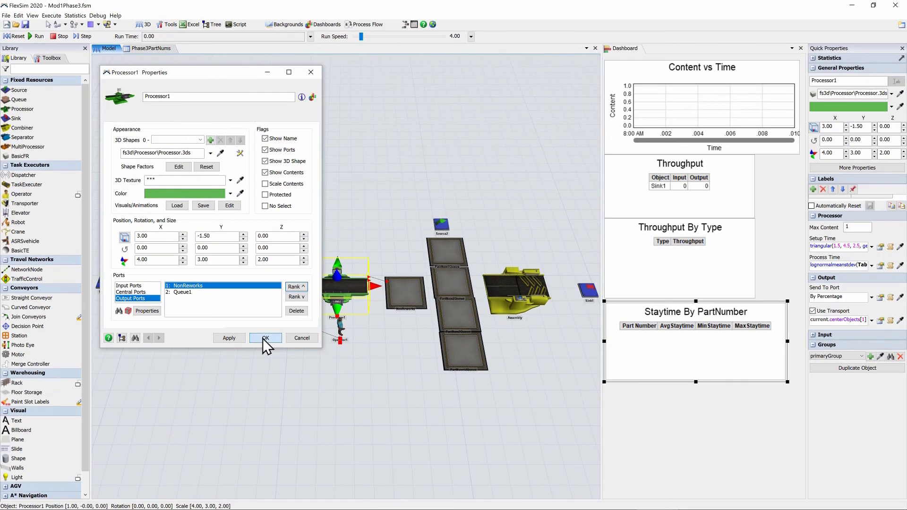
pyautogui.click(271, 348)
# Step: Move Sink1 farther from Assembly and place a straight conveyor in the gap between Assembly and Sink1
pyautogui.moveTo(521, 376); pyautogui.dragTo(406, 378)
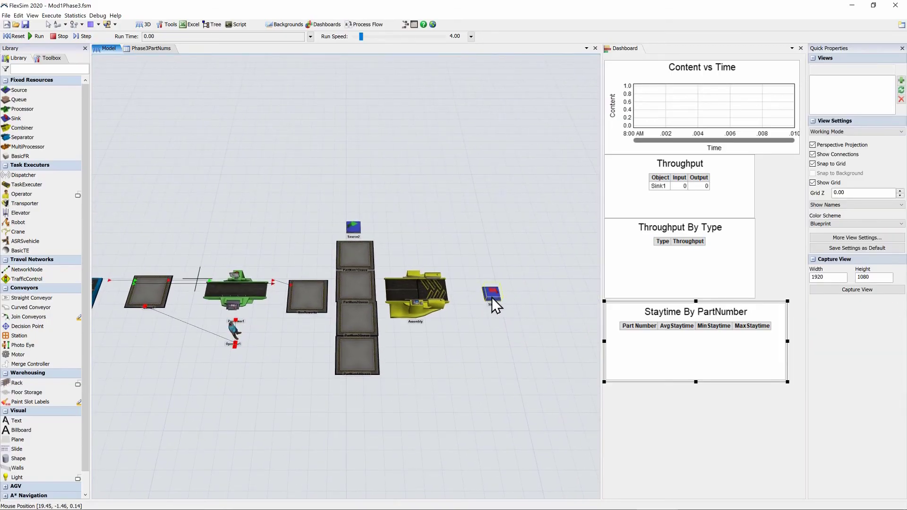
pyautogui.moveTo(492, 297); pyautogui.dragTo(559, 298)
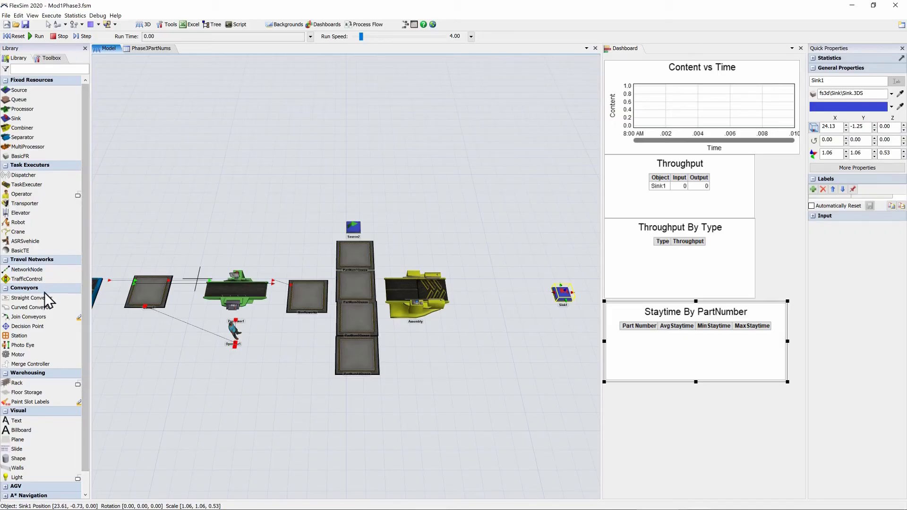
pyautogui.moveTo(36, 298); pyautogui.dragTo(456, 306)
pyautogui.moveTo(522, 306); pyautogui.dragTo(584, 305)
pyautogui.click(559, 306)
pyautogui.rightClick(567, 326)
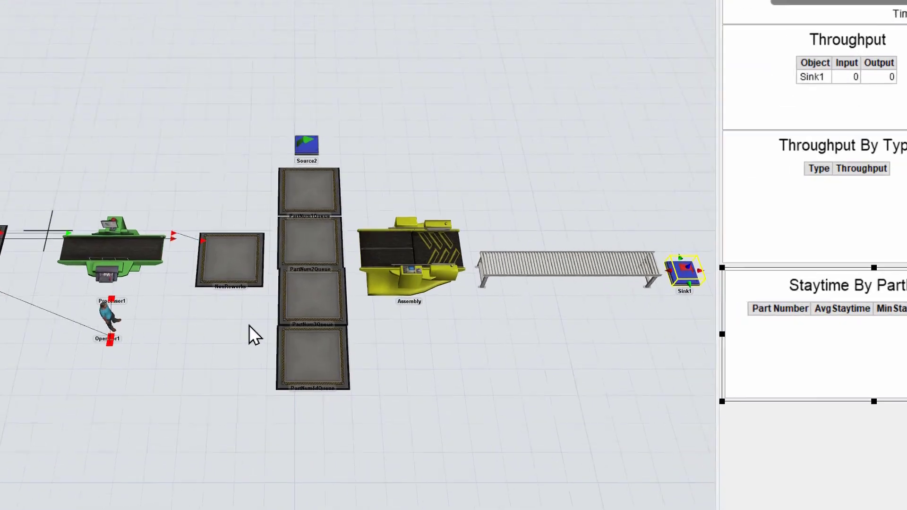
# Step: Connect NonReworks to each of the four part-number queues, in order from PartNum1Queue down the column
pyautogui.press('a')
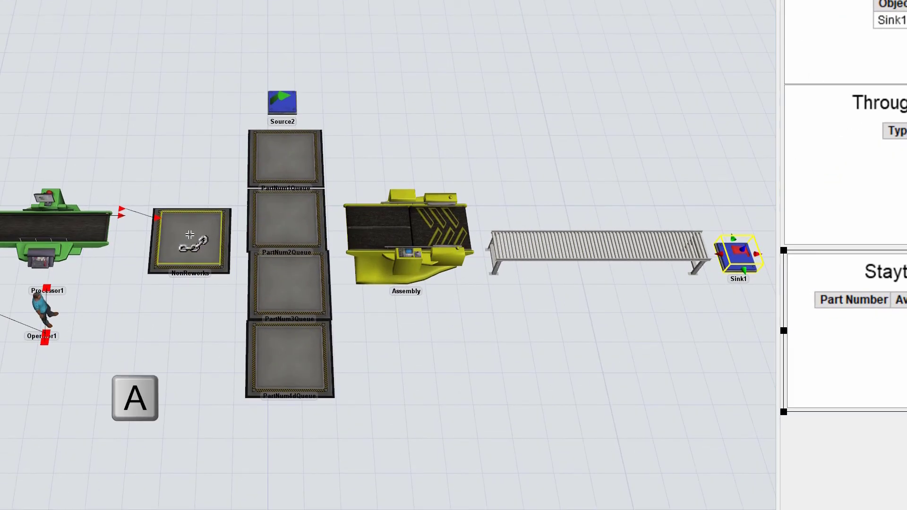
pyautogui.moveTo(189, 235); pyautogui.dragTo(286, 159)
pyautogui.moveTo(203, 250); pyautogui.dragTo(275, 220)
pyautogui.moveTo(189, 233); pyautogui.dragTo(281, 361)
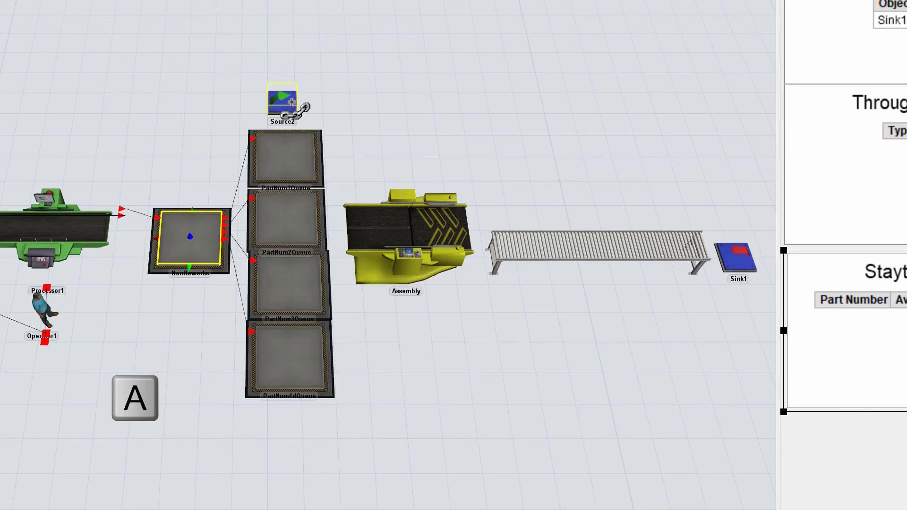
# Step: Connect Source2 first and the four part-number queues in order to Assembly, and link Assembly through the conveyor to Sink1
pyautogui.moveTo(292, 102); pyautogui.dragTo(410, 222)
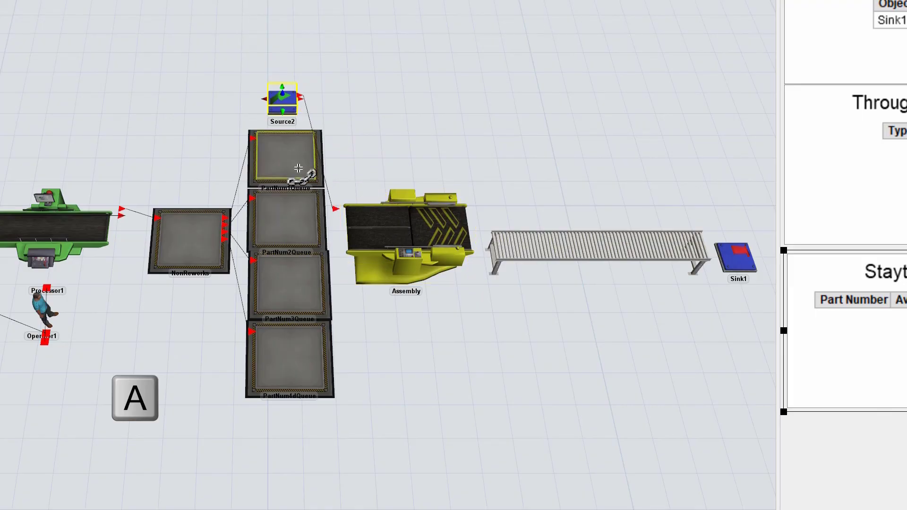
pyautogui.moveTo(298, 168); pyautogui.dragTo(393, 243)
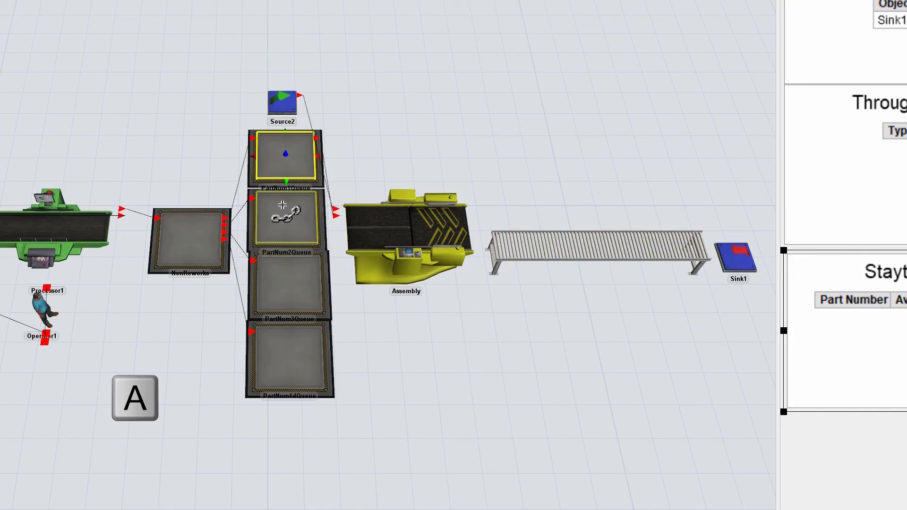
pyautogui.moveTo(281, 205); pyautogui.dragTo(397, 239)
pyautogui.moveTo(289, 278); pyautogui.dragTo(419, 233)
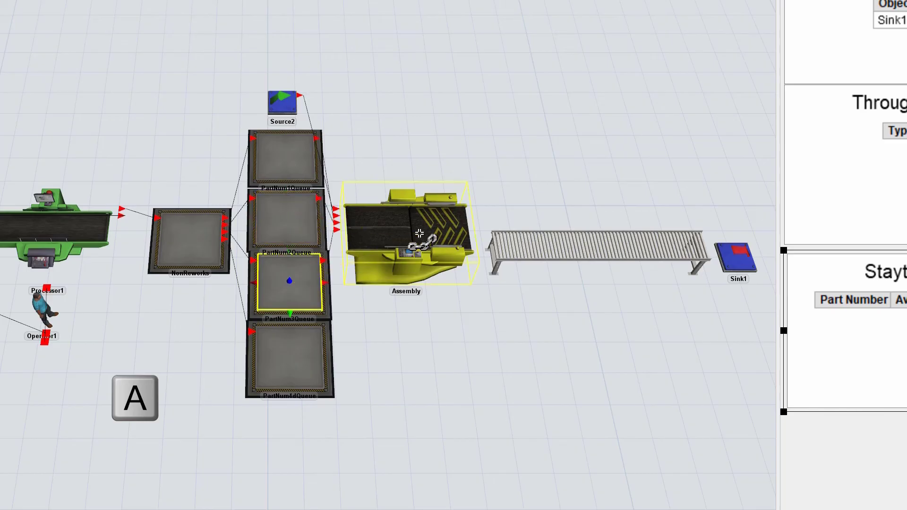
pyautogui.moveTo(304, 363); pyautogui.dragTo(591, 247)
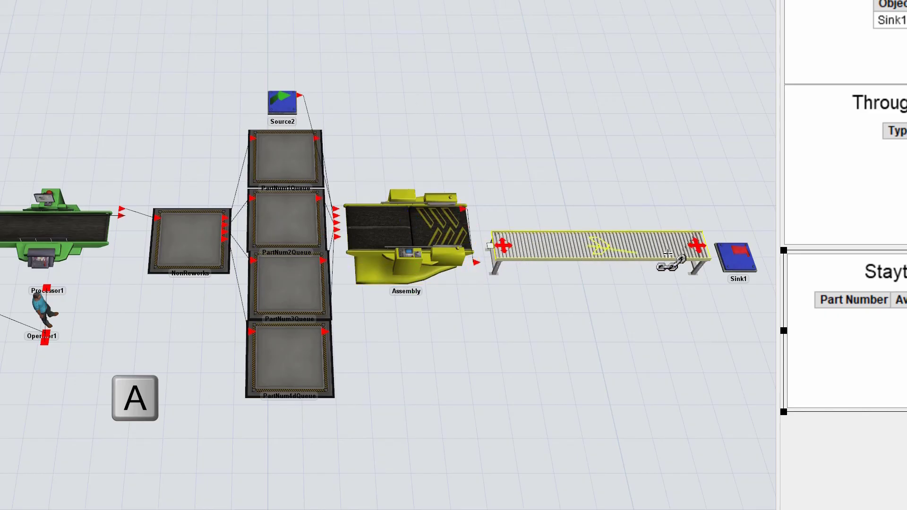
pyautogui.moveTo(667, 254); pyautogui.dragTo(732, 257)
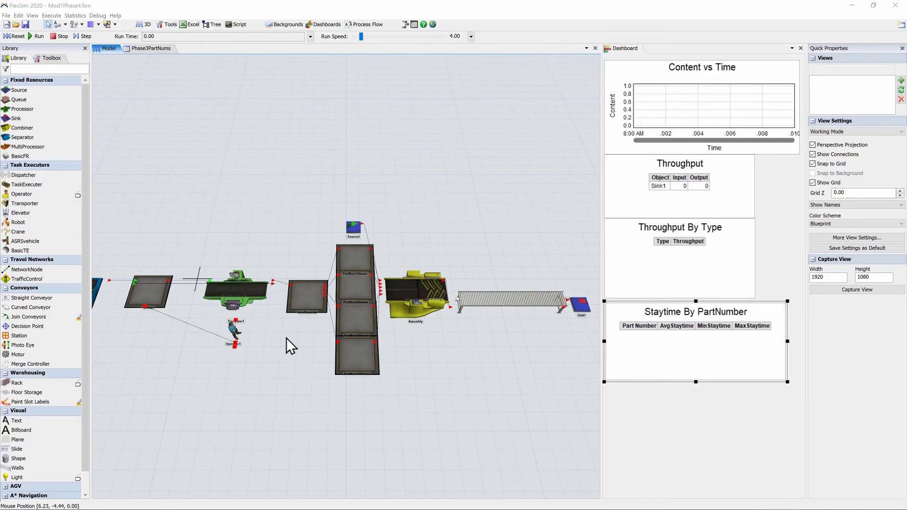
# Step: Set NonReworks to send its output to a port by expression, using item.PartNumber, and confirm the properties
pyautogui.doubleClick(297, 297)
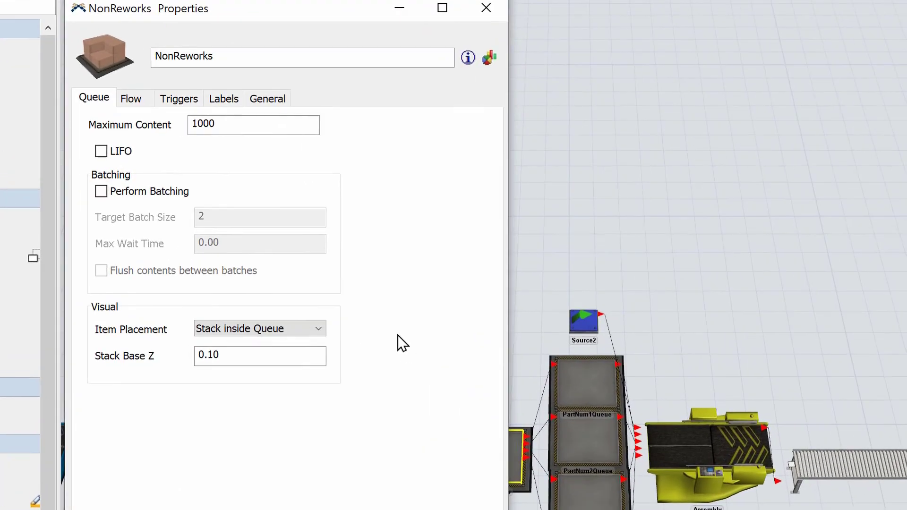
pyautogui.click(125, 101)
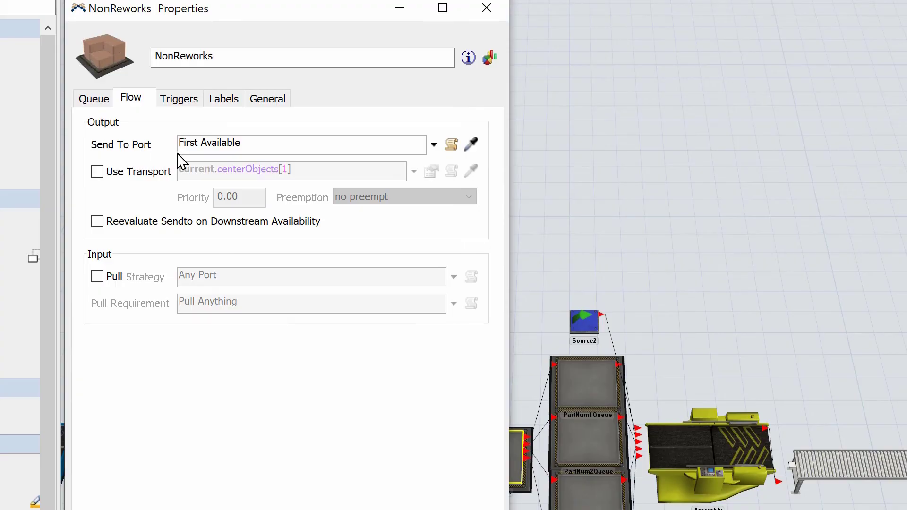
pyautogui.click(434, 146)
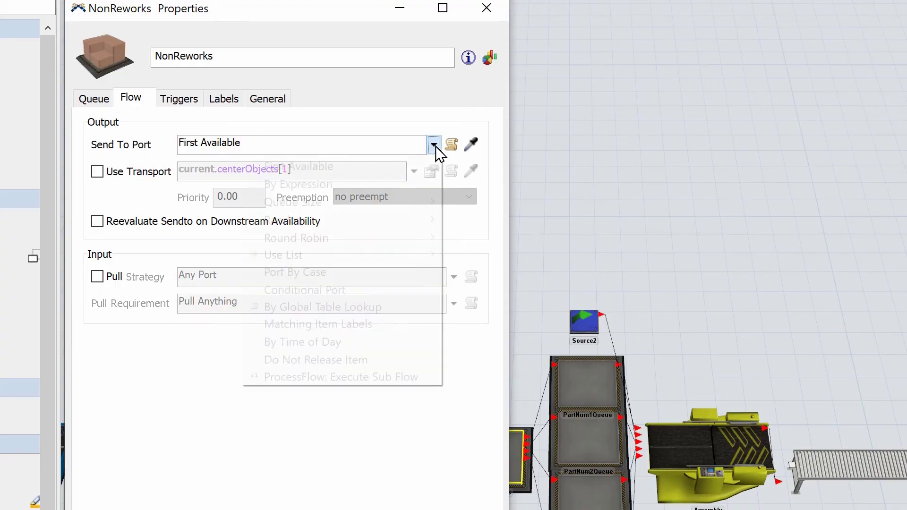
pyautogui.click(358, 185)
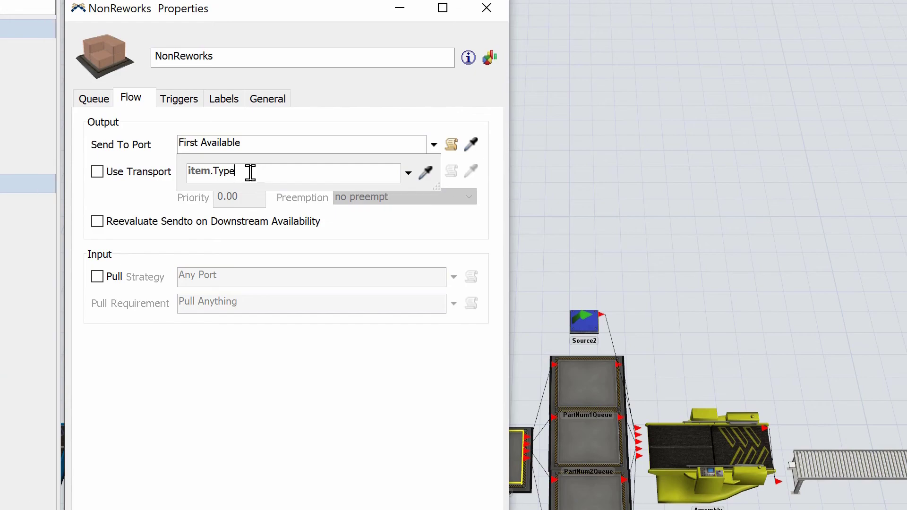
pyautogui.moveTo(251, 173); pyautogui.dragTo(215, 167)
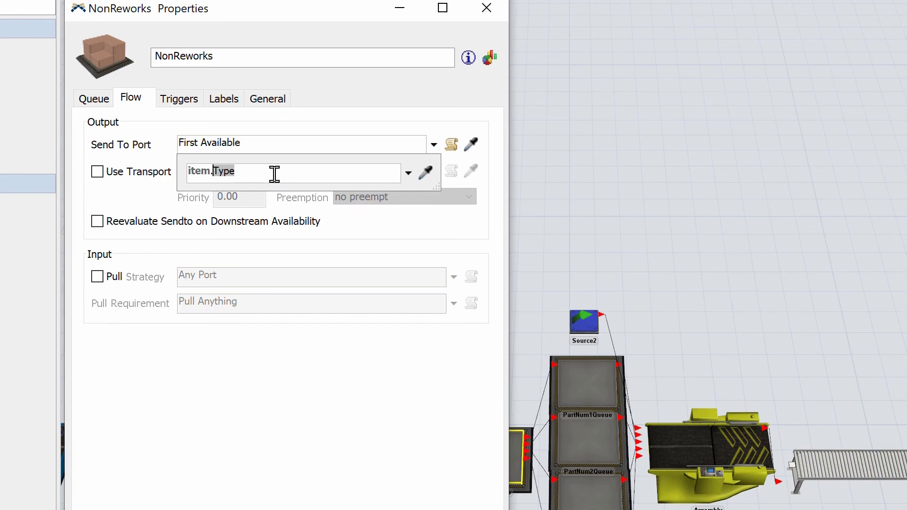
pyautogui.write('Part')
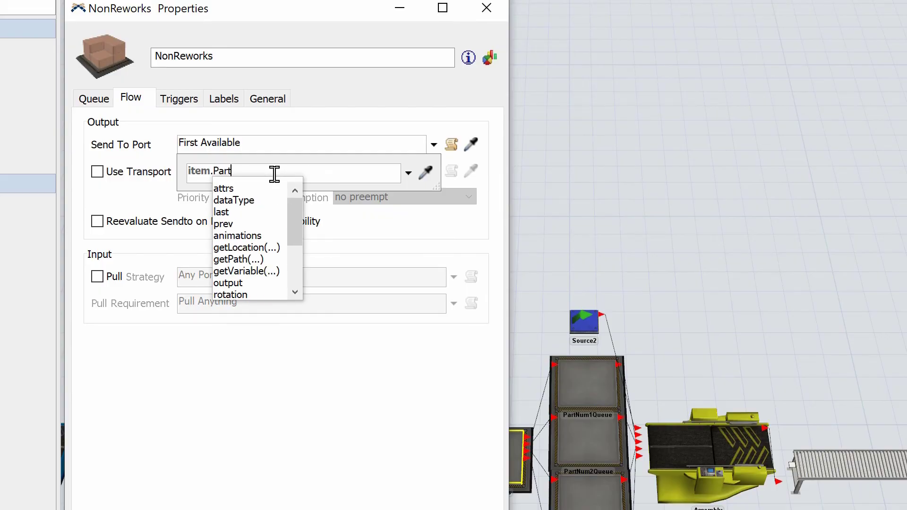
pyautogui.write('Number')
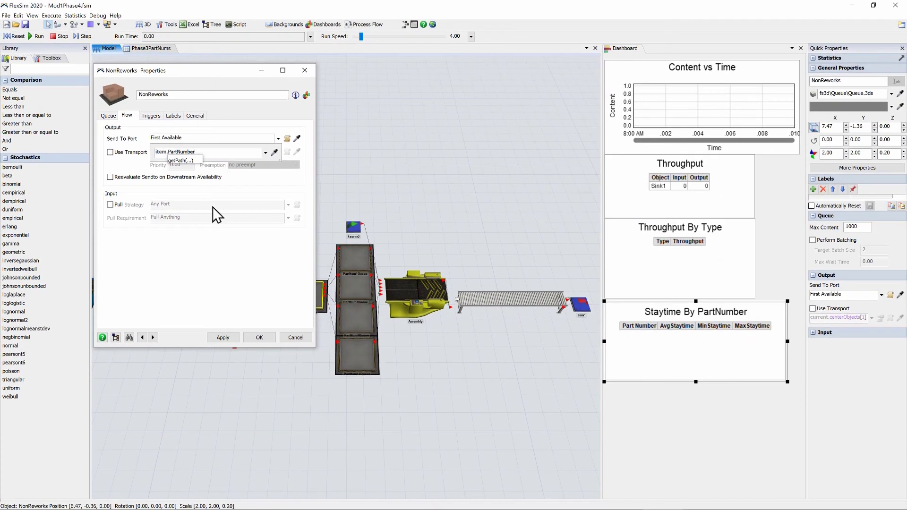
pyautogui.click(259, 337)
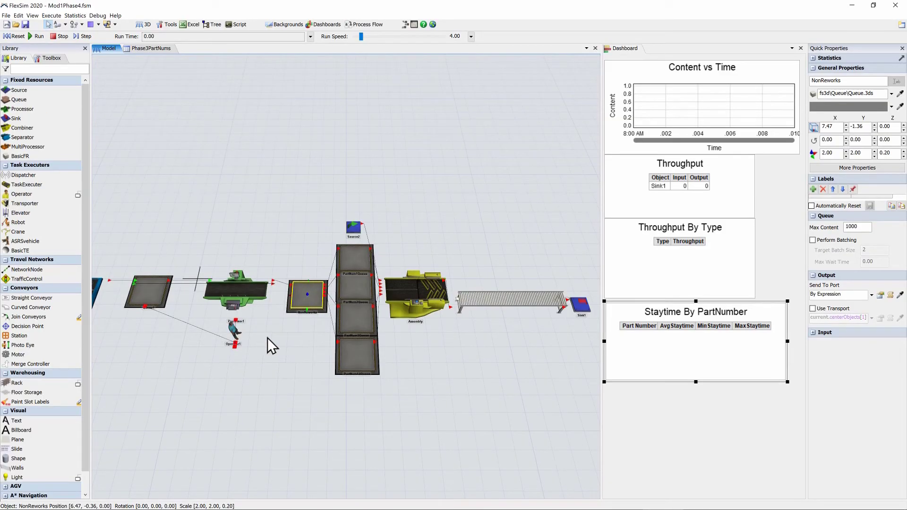
# Step: Set Assembly's combiner target quantities to 3, 2, 3 and 5 for input ports 2 through 5
pyautogui.doubleClick(416, 290)
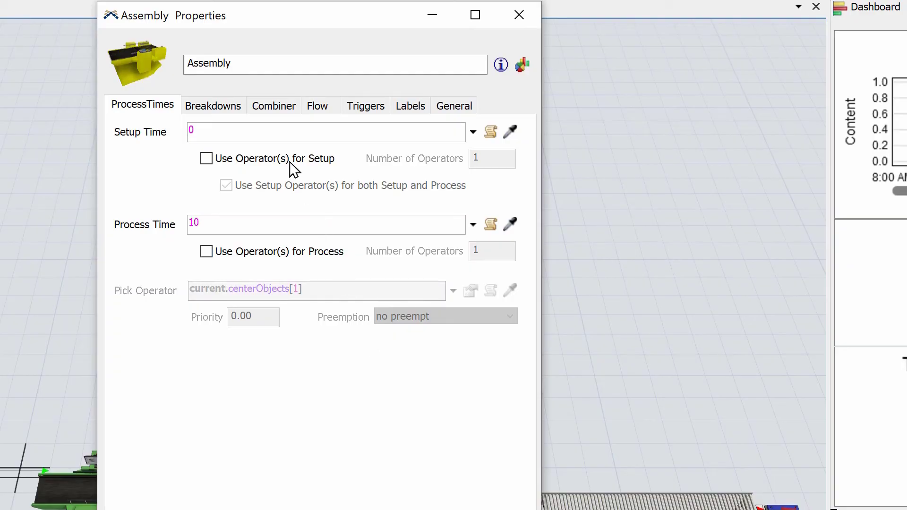
pyautogui.click(263, 108)
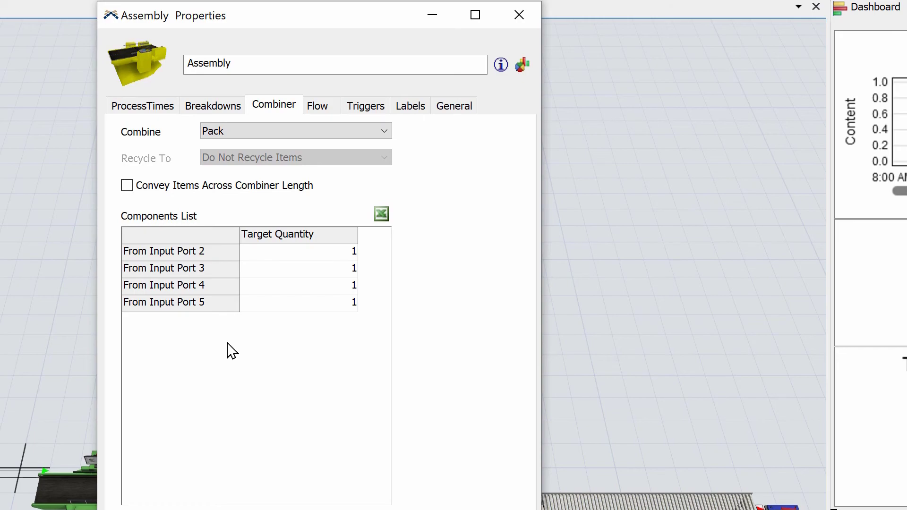
pyautogui.click(339, 255)
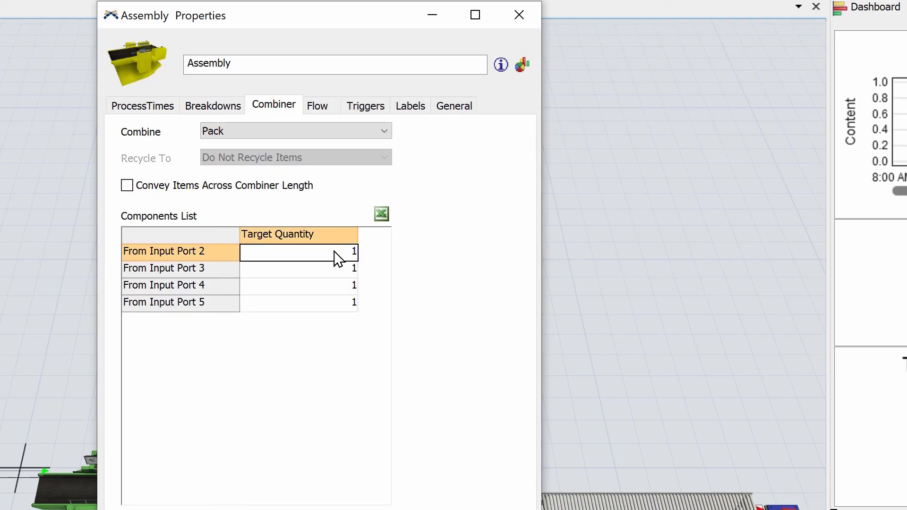
pyautogui.write('3')
pyautogui.click(339, 274)
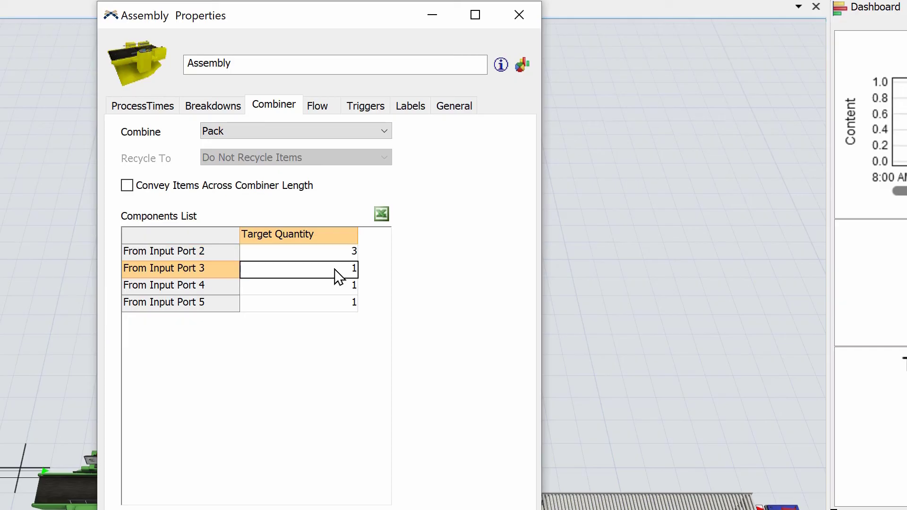
pyautogui.write('2')
pyautogui.click(346, 286)
pyautogui.write('3')
pyautogui.click(338, 306)
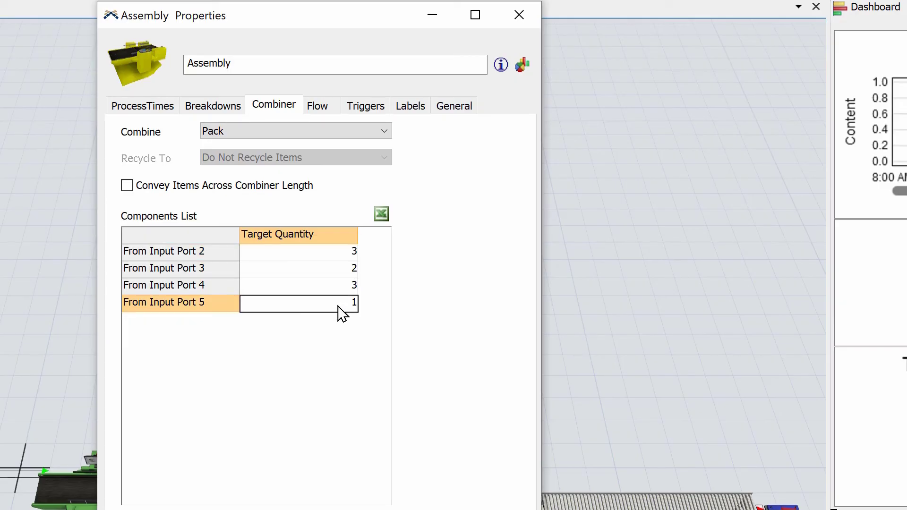
pyautogui.write('5')
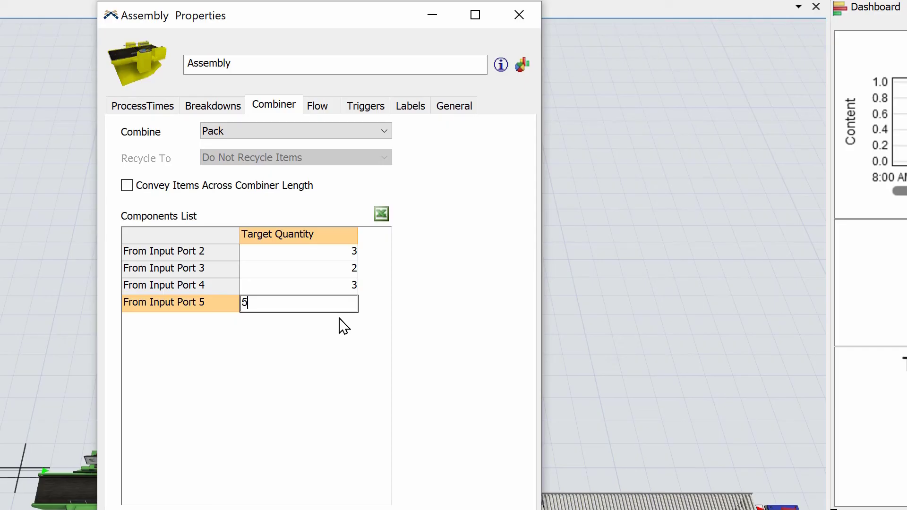
pyautogui.click(362, 359)
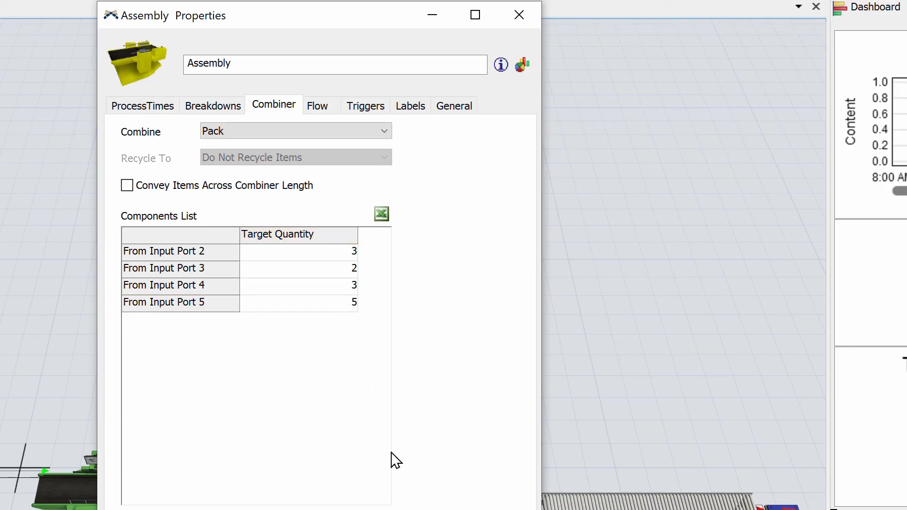
# Step: Correct Assembly's target quantity from input port 2 to 4 and confirm the properties
pyautogui.click(354, 254)
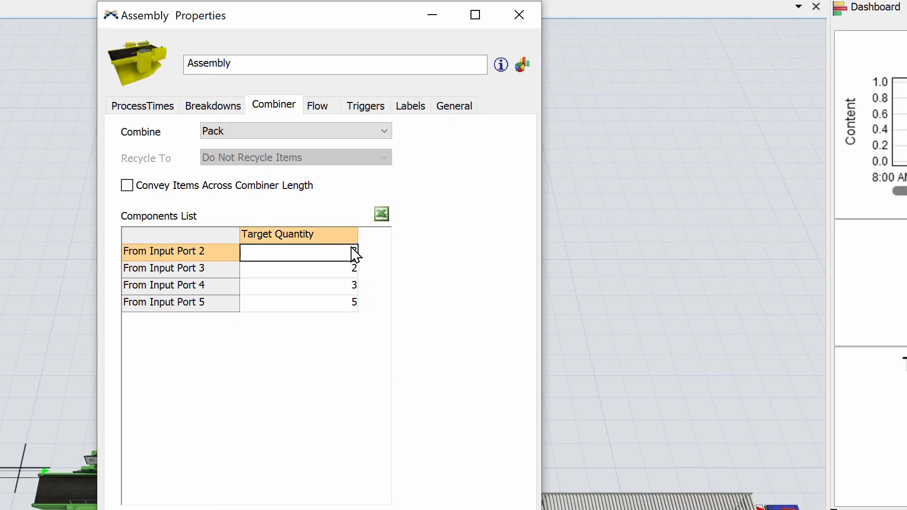
pyautogui.write('4')
pyautogui.click(352, 366)
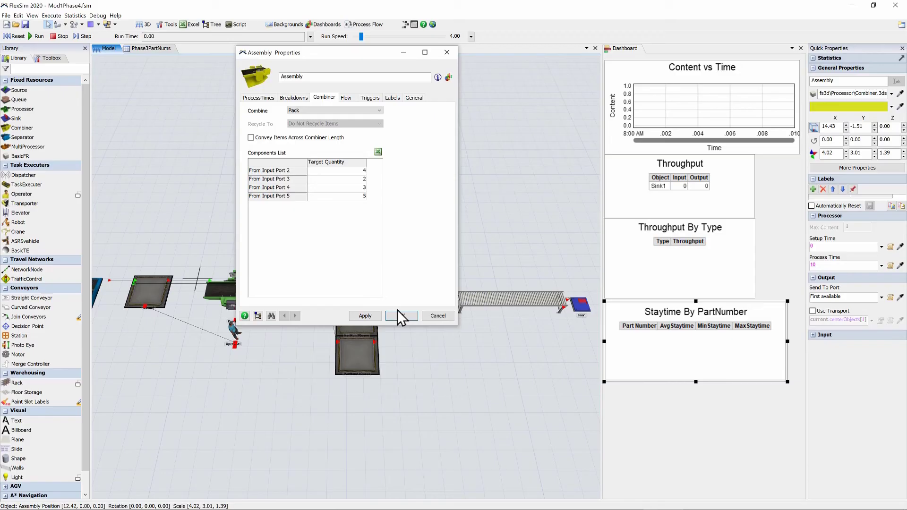
pyautogui.click(404, 340)
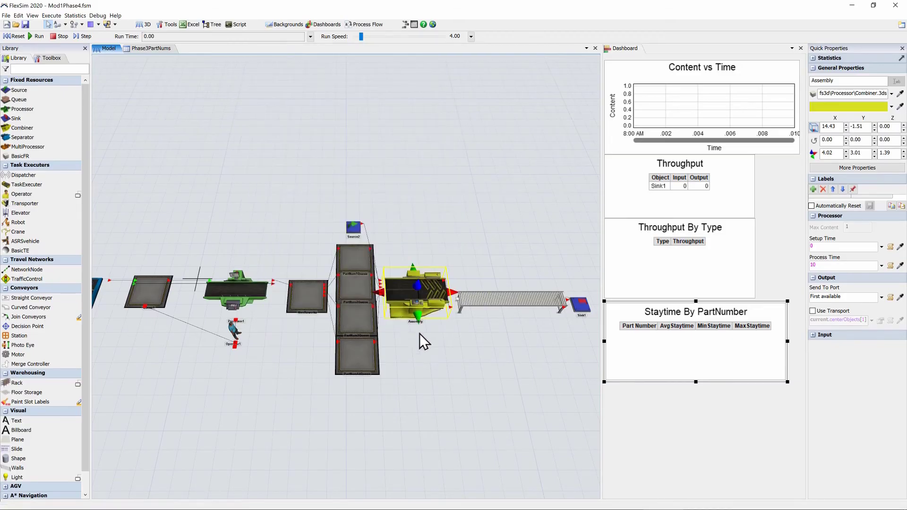
# Step: Add a Staytime table to the dashboard below the Staytime By PartNumber table
pyautogui.click(634, 394)
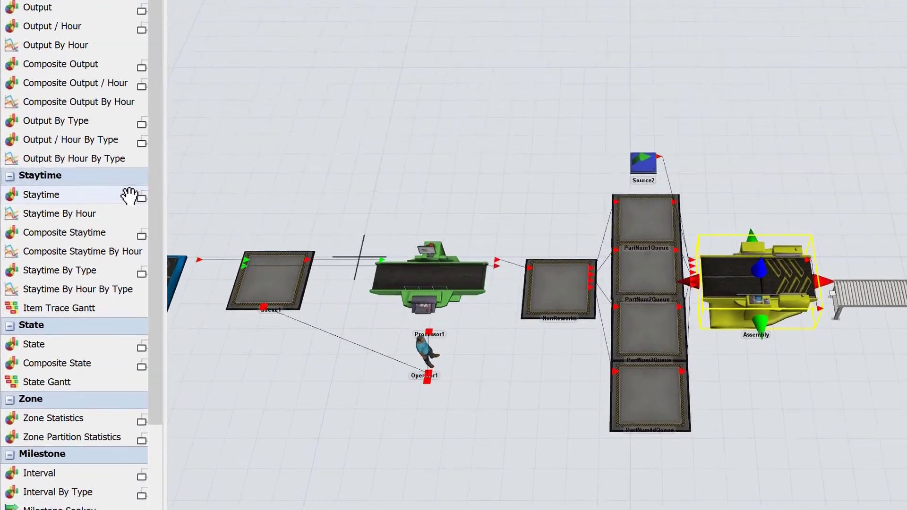
pyautogui.click(118, 196)
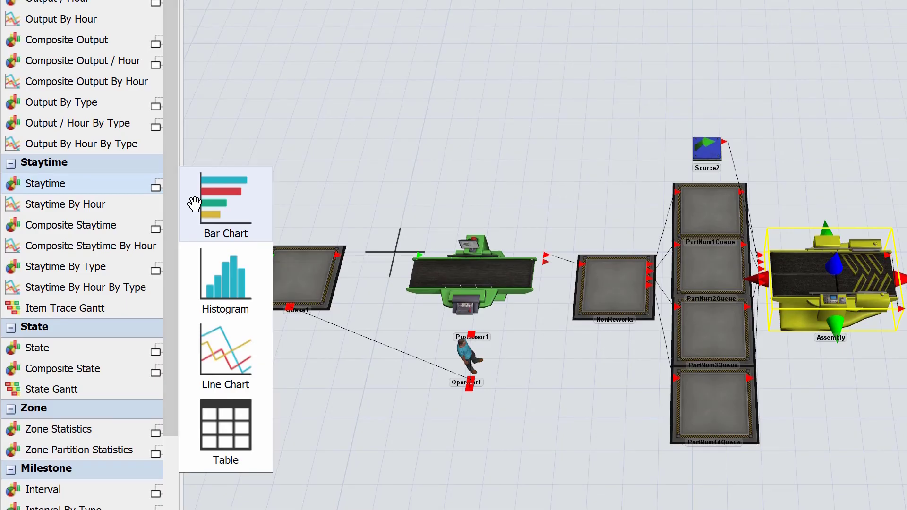
pyautogui.click(214, 444)
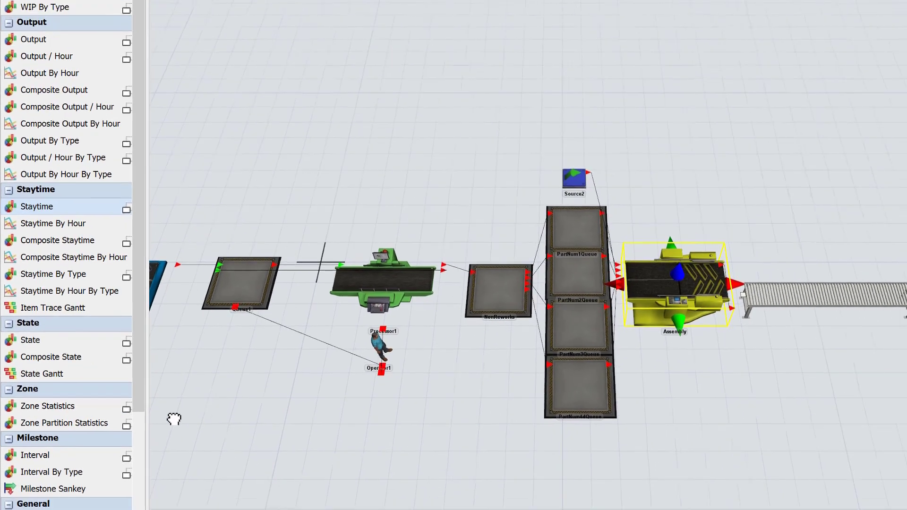
pyautogui.moveTo(173, 419); pyautogui.dragTo(605, 394)
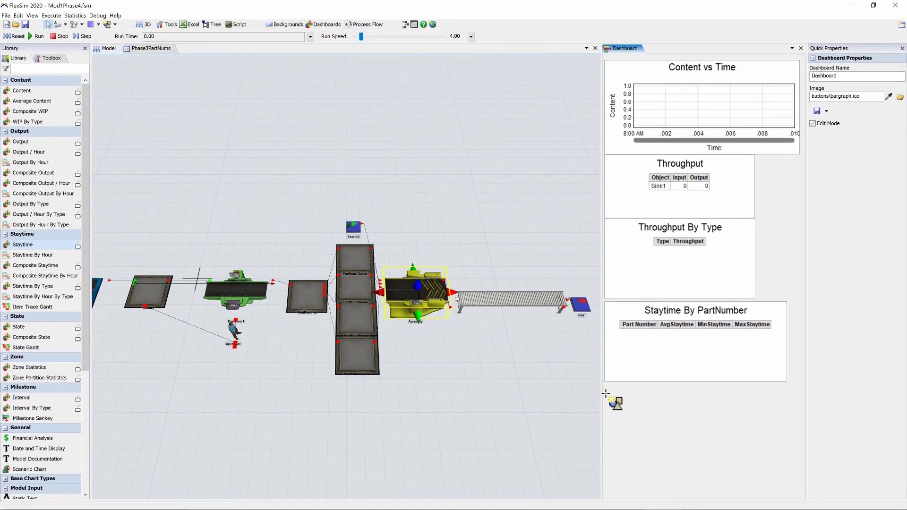
pyautogui.click(605, 393)
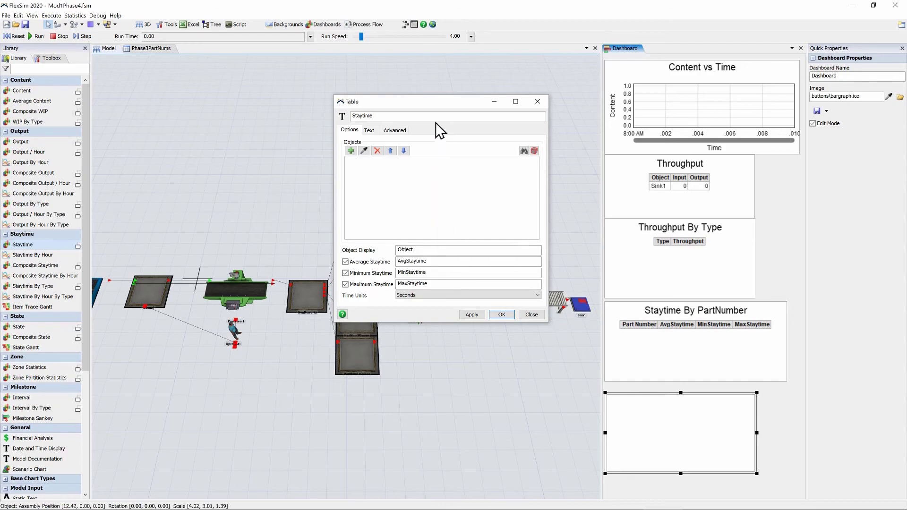
# Step: Sample Assembly as the new staytime table's object, title the table Assembly Time, and confirm
pyautogui.moveTo(438, 102); pyautogui.dragTo(252, 109)
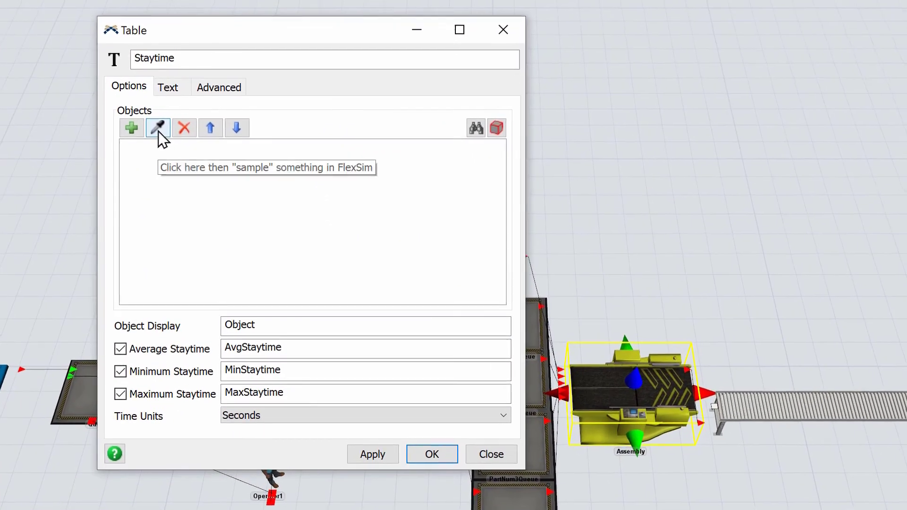
pyautogui.click(158, 128)
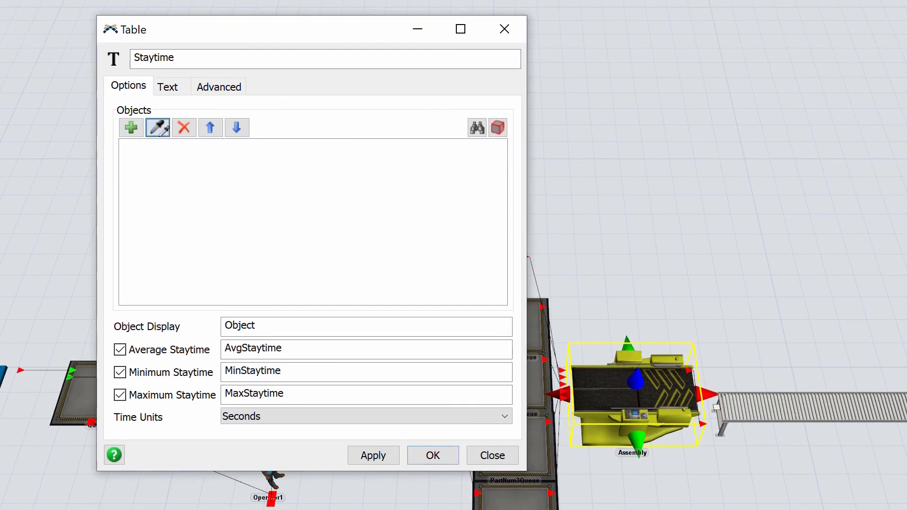
pyautogui.click(608, 400)
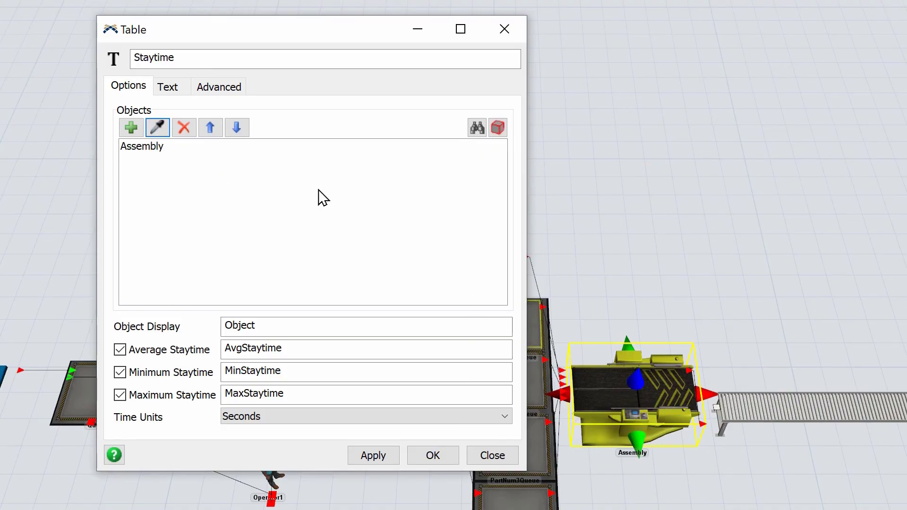
pyautogui.doubleClick(184, 61)
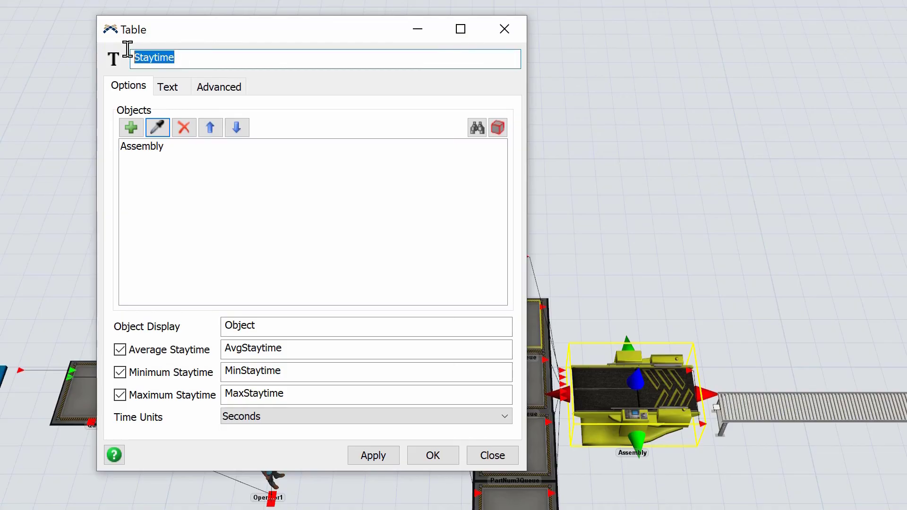
pyautogui.write('Assembly')
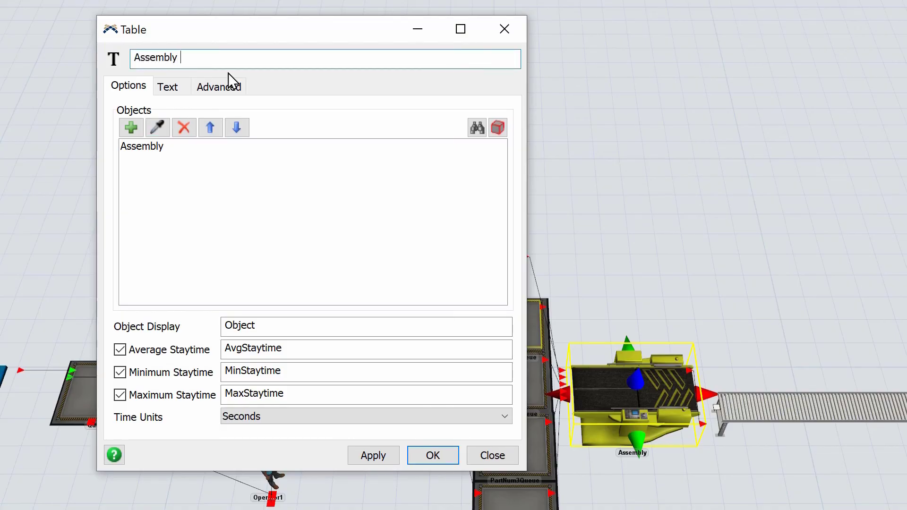
pyautogui.write(' Time')
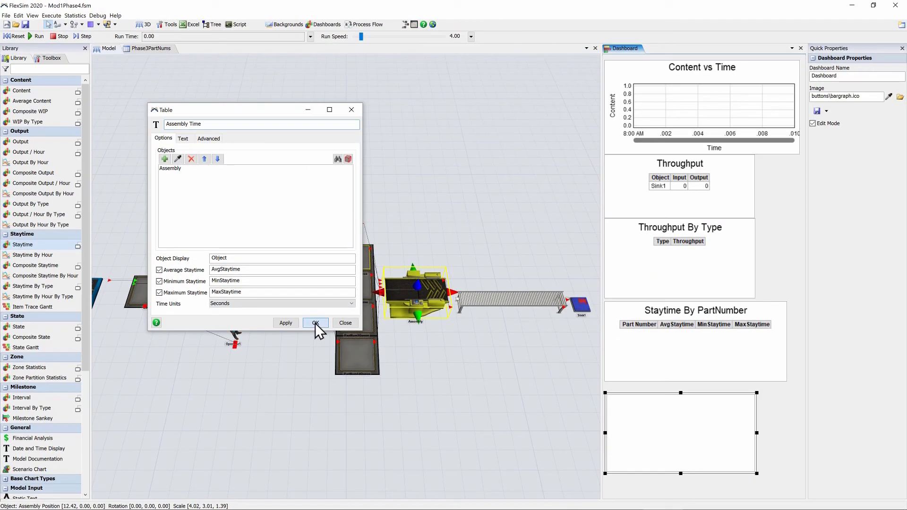
pyautogui.click(315, 323)
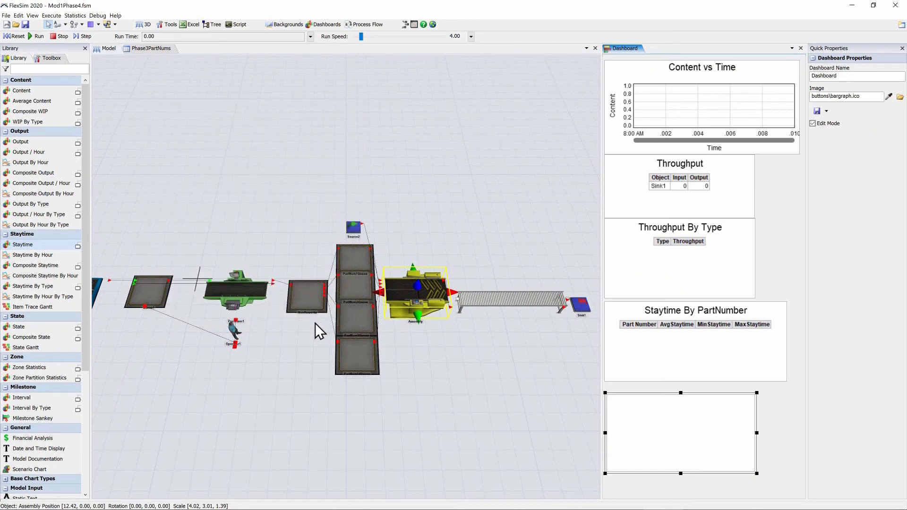
# Step: Reset and run the model at a higher run speed, and widen the Assembly Time table to fit all its columns
pyautogui.click(14, 37)
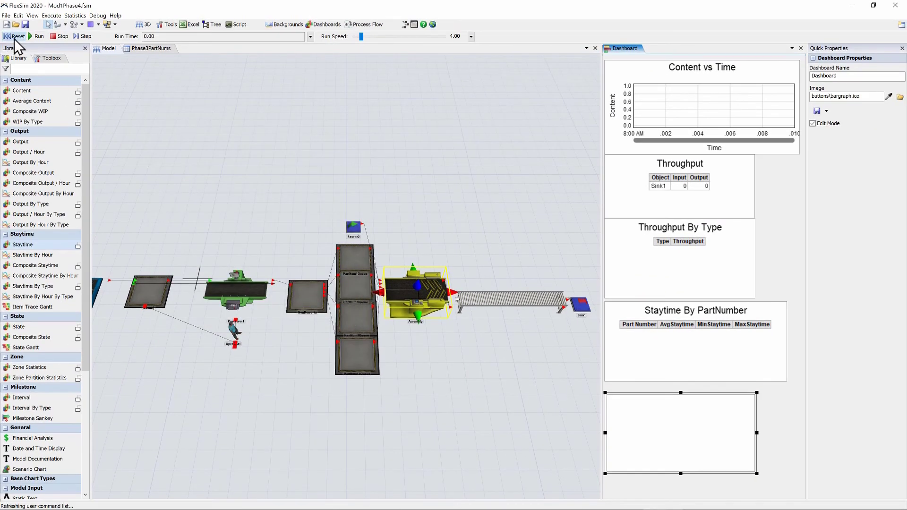
pyautogui.click(37, 36)
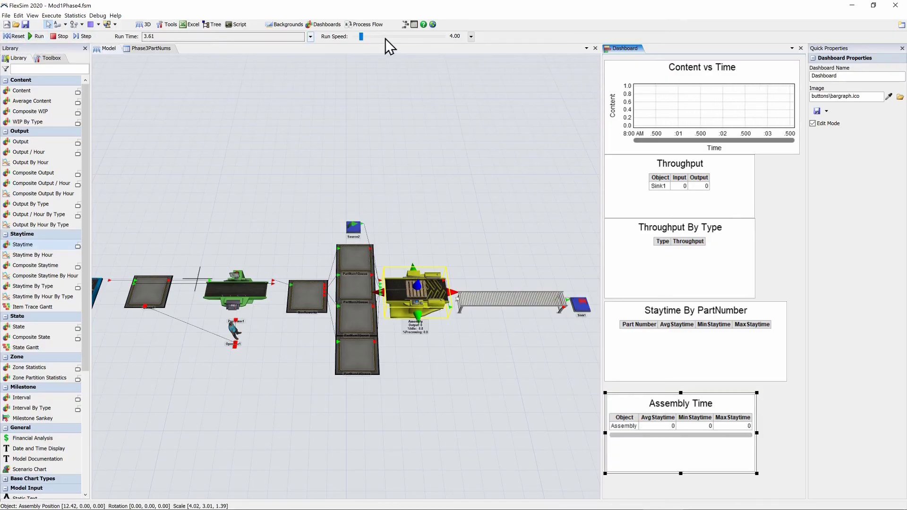
pyautogui.moveTo(362, 36); pyautogui.dragTo(392, 43)
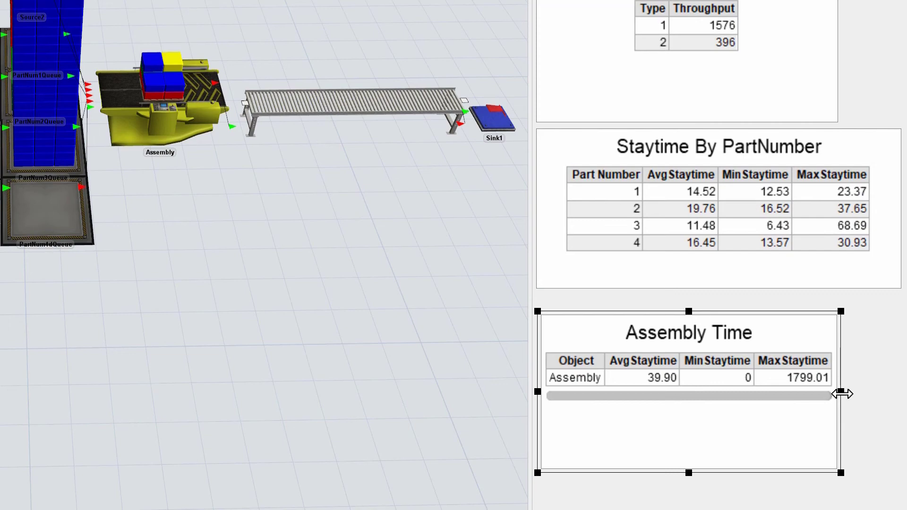
pyautogui.moveTo(841, 392); pyautogui.dragTo(877, 391)
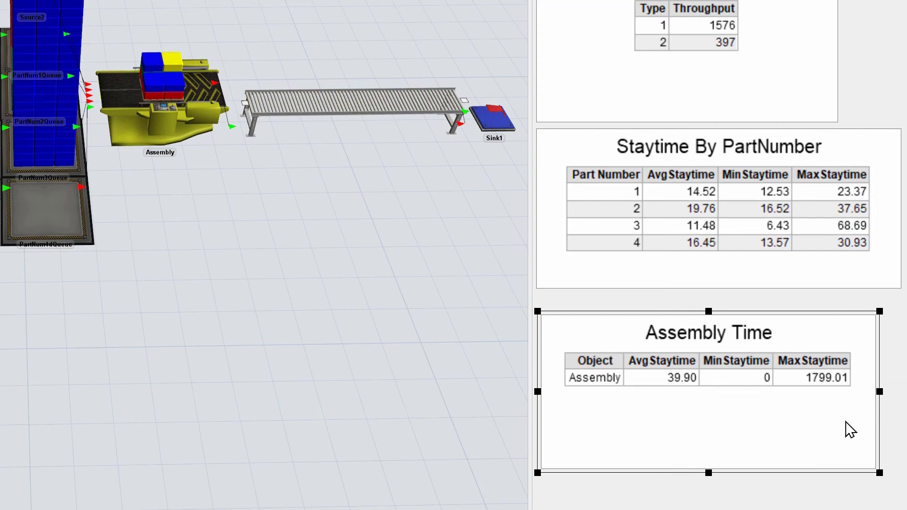
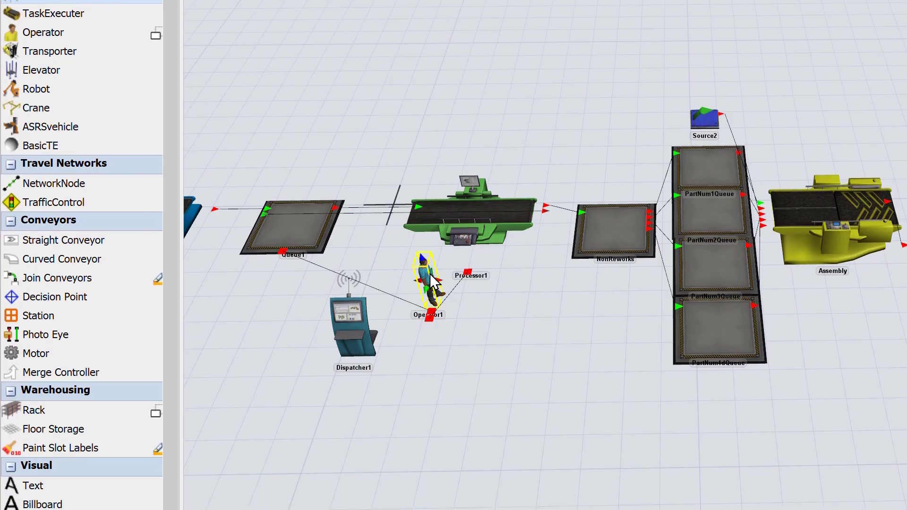
# Step: Remove the center port connections between Operator1 and both Queue1 and Processor1
pyautogui.keyDown('ctrl'); pyautogui.click(506, 231); pyautogui.keyUp('ctrl')
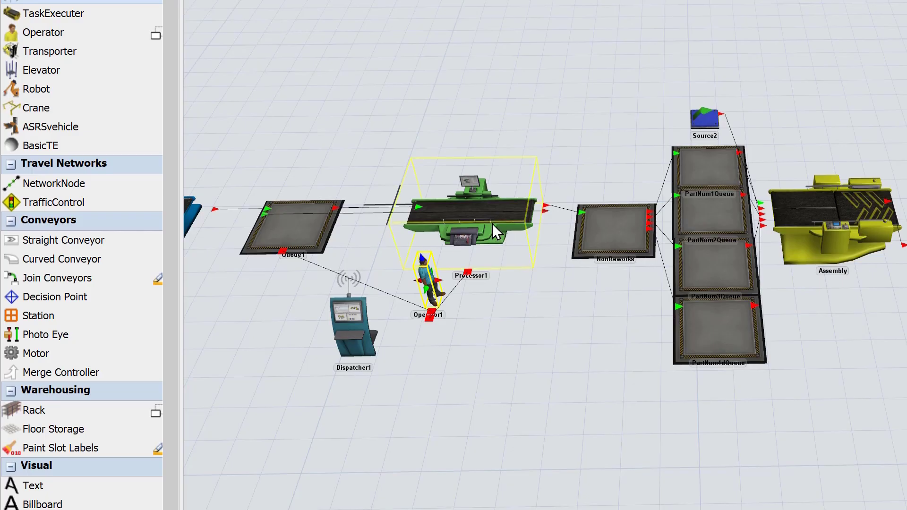
pyautogui.click(414, 279)
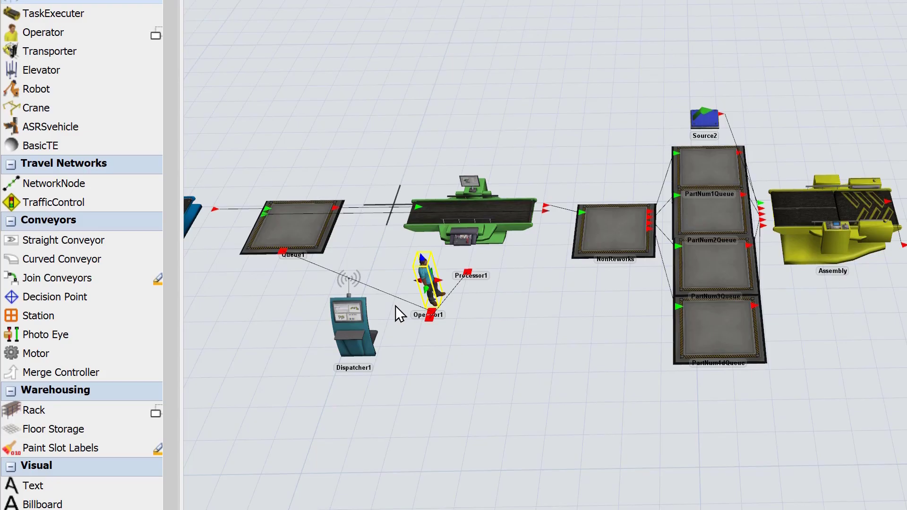
pyautogui.press('w')
pyautogui.click(317, 226)
pyautogui.click(428, 280)
pyautogui.click(433, 259)
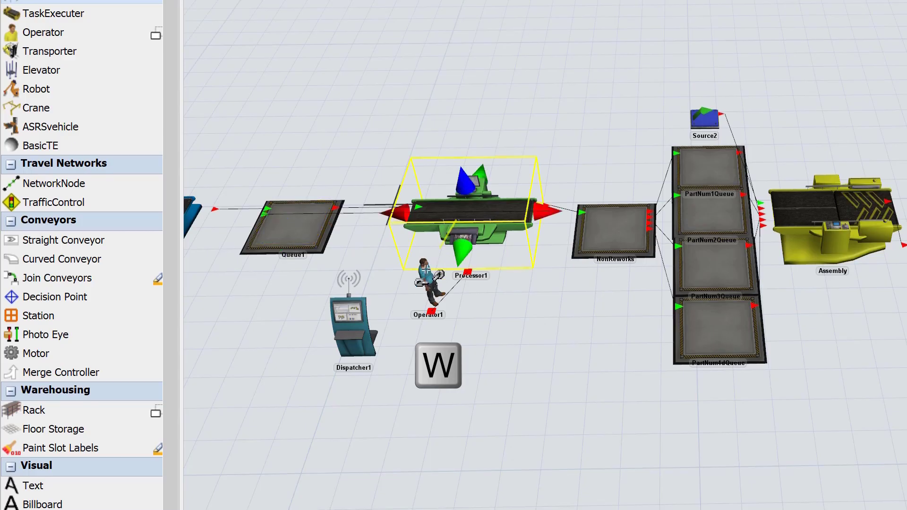
pyautogui.click(417, 283)
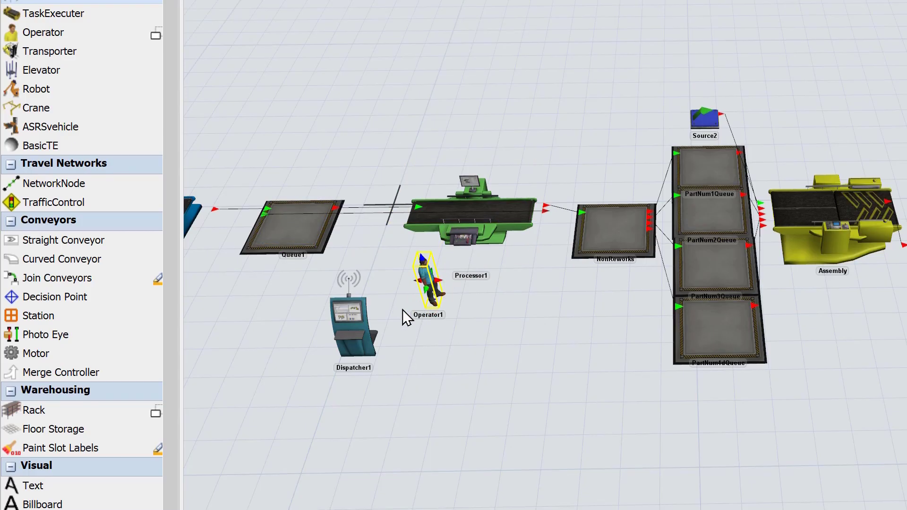
# Step: Make center port connections from Queue1 and Processor1 to Dispatcher1
pyautogui.press('s')
pyautogui.click(304, 222)
pyautogui.click(347, 325)
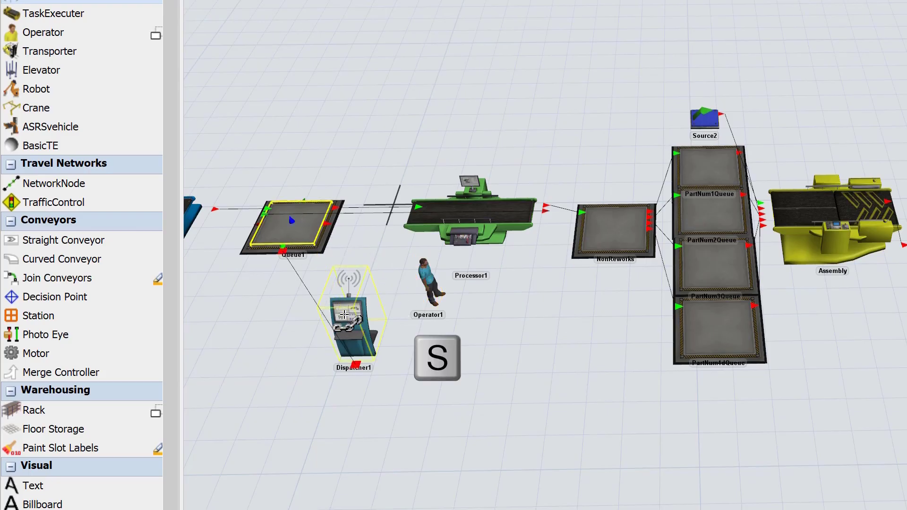
pyautogui.click(452, 214)
pyautogui.click(351, 327)
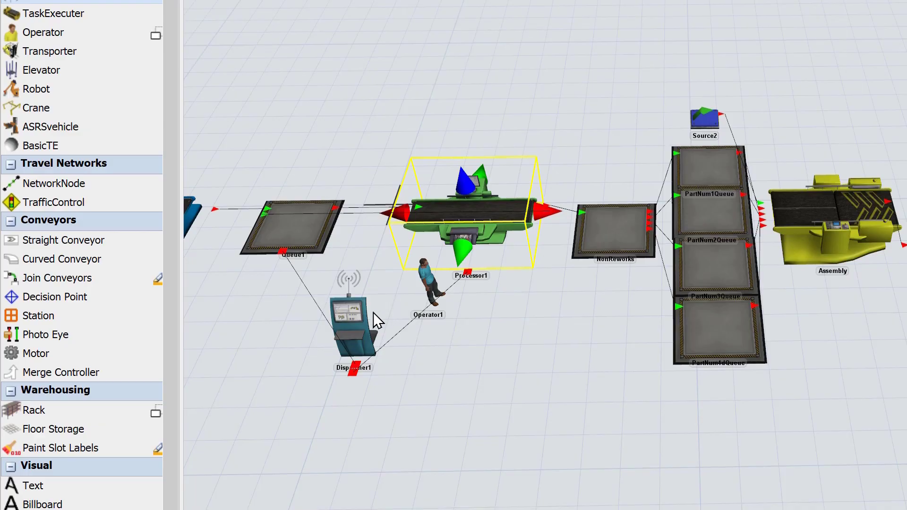
# Step: Connect an output port of Dispatcher1 to Operator1's input and clear the selection
pyautogui.press('a')
pyautogui.moveTo(373, 314); pyautogui.dragTo(425, 280)
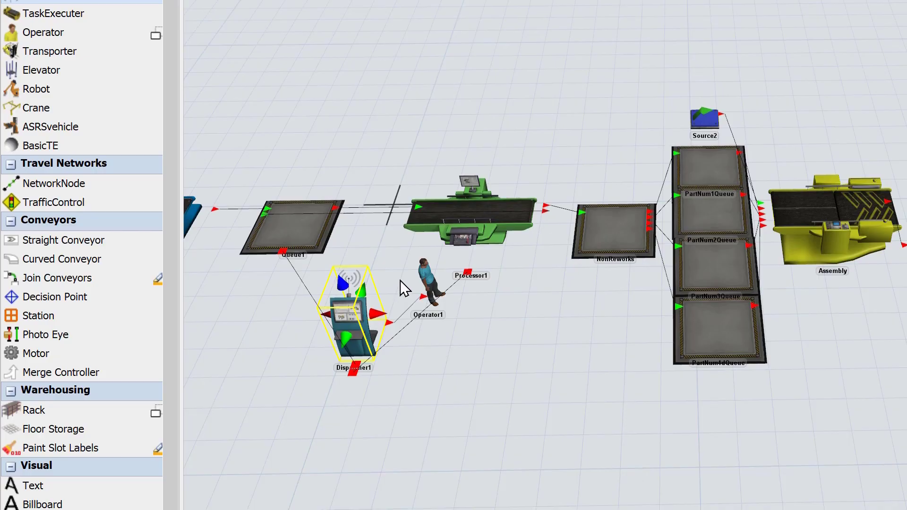
pyautogui.click(401, 279)
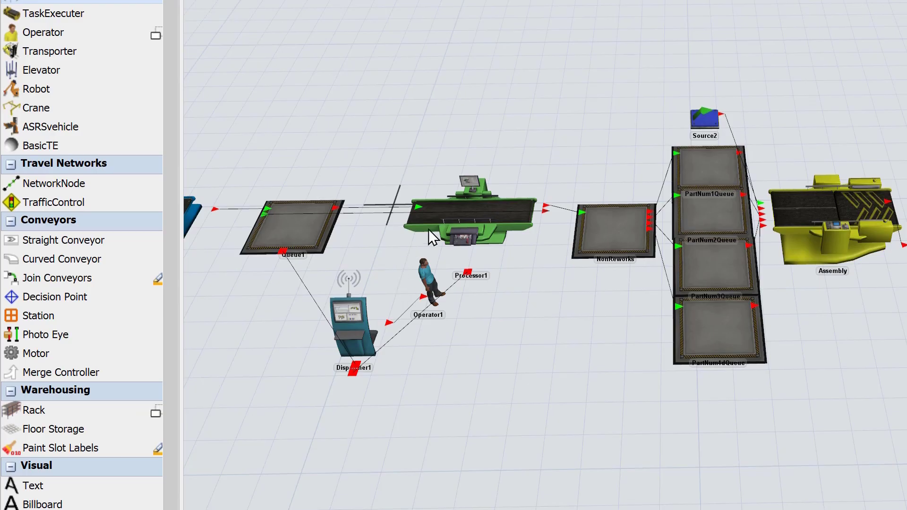
# Step: Add Processor1 to a new object group named ProcessorGroup
pyautogui.rightClick(479, 216)
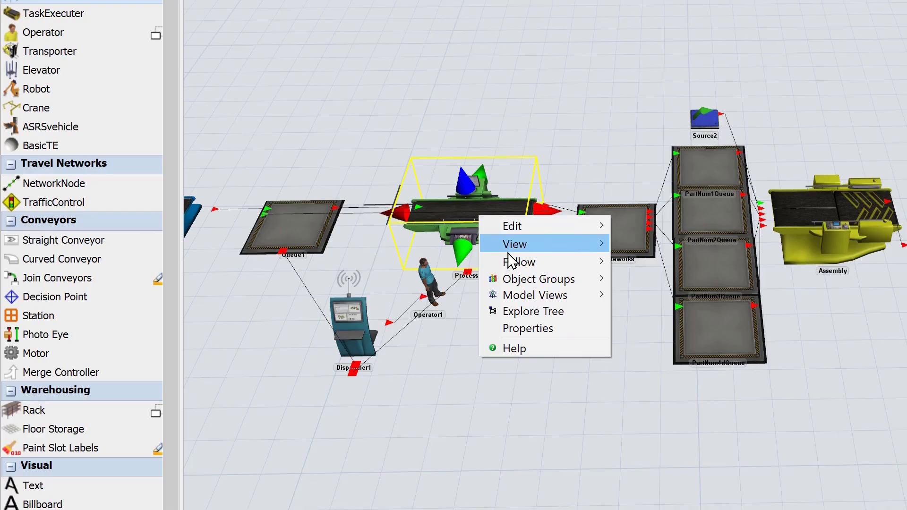
pyautogui.moveTo(549, 278)
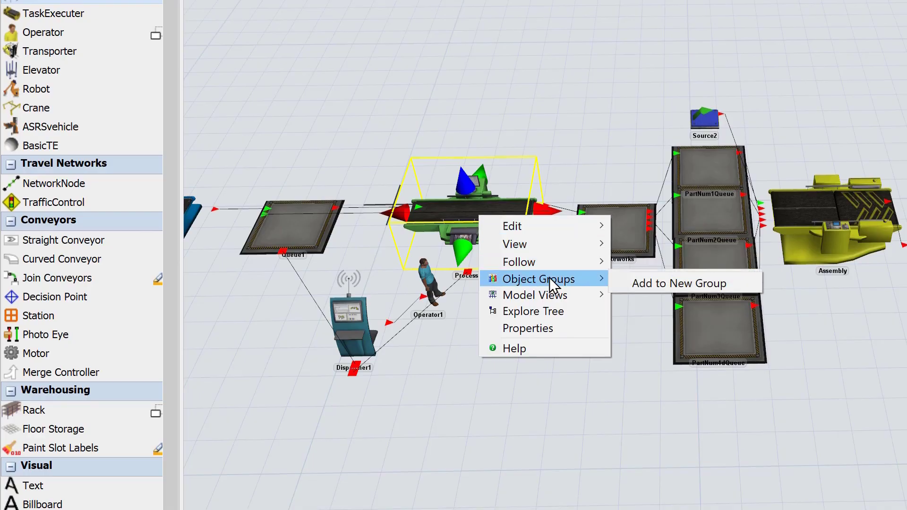
pyautogui.click(647, 284)
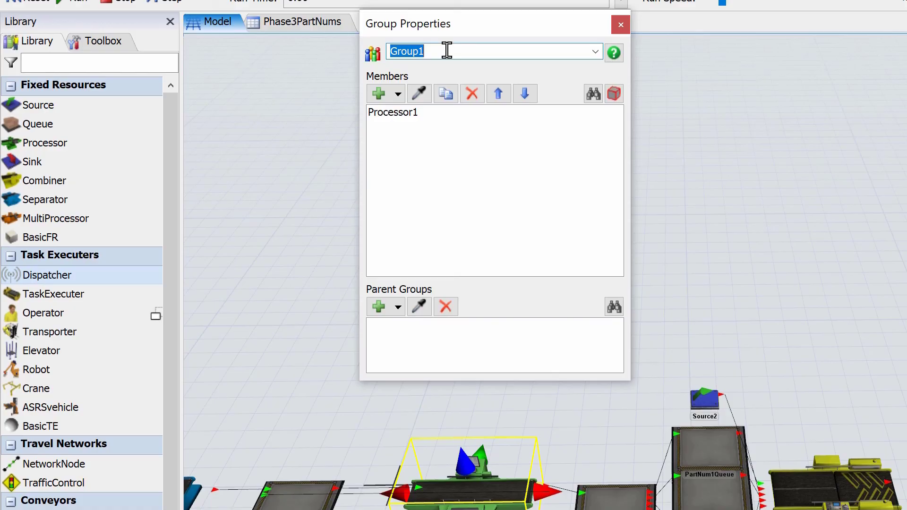
pyautogui.write('P')
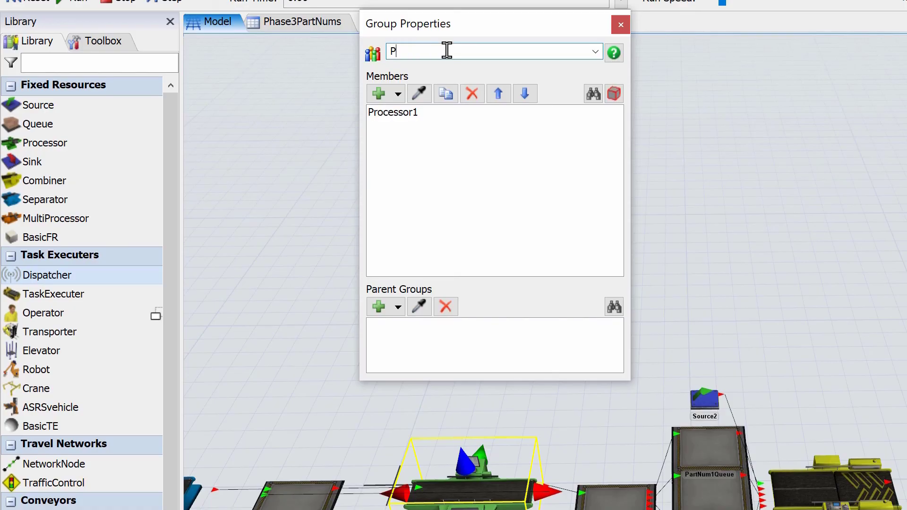
pyautogui.write('rocessorGroup')
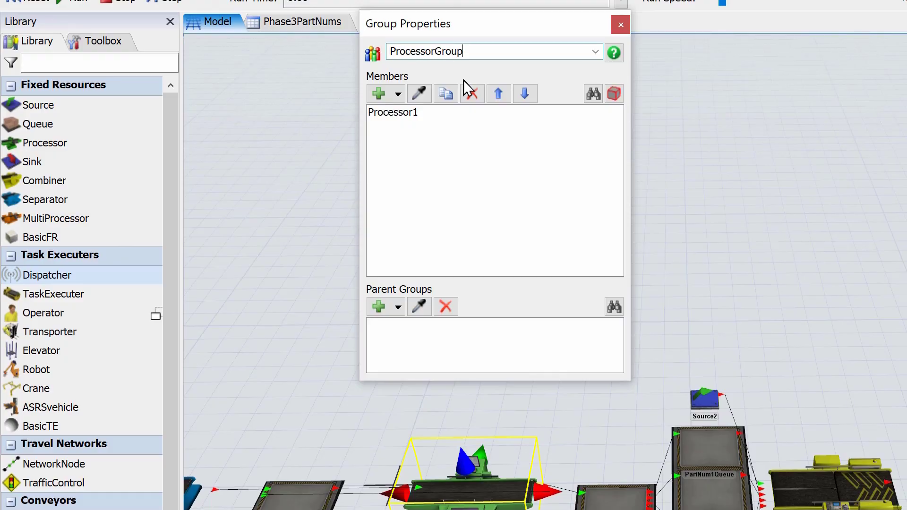
pyautogui.click(620, 27)
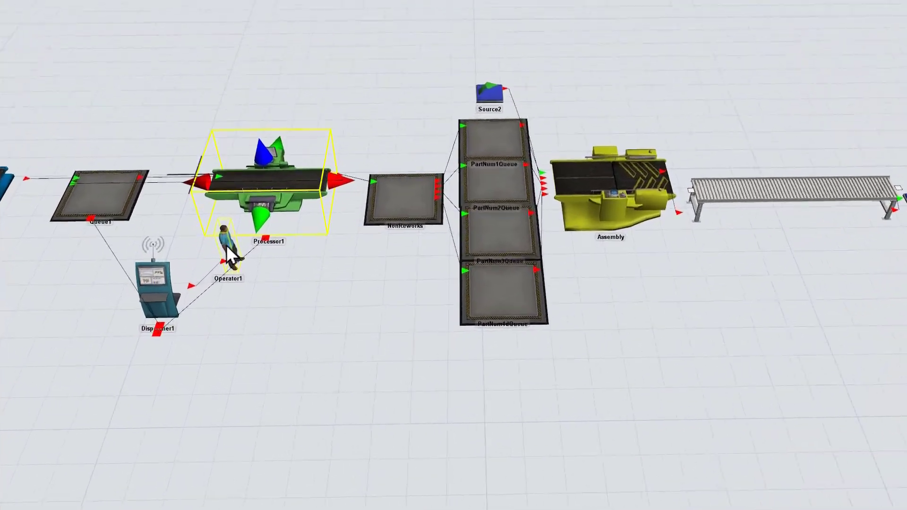
# Step: Add Operator1 to a new object group named OperatorGroup
pyautogui.rightClick(216, 308)
pyautogui.moveTo(288, 300)
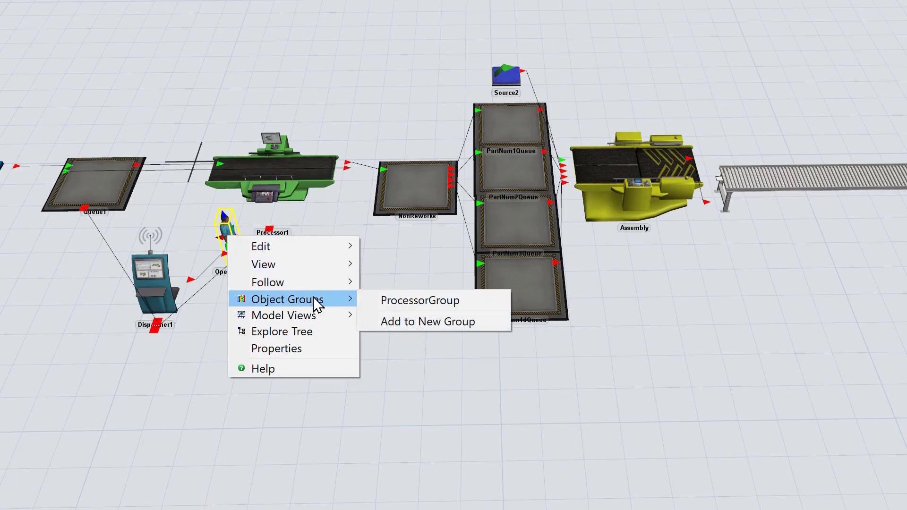
pyautogui.click(420, 323)
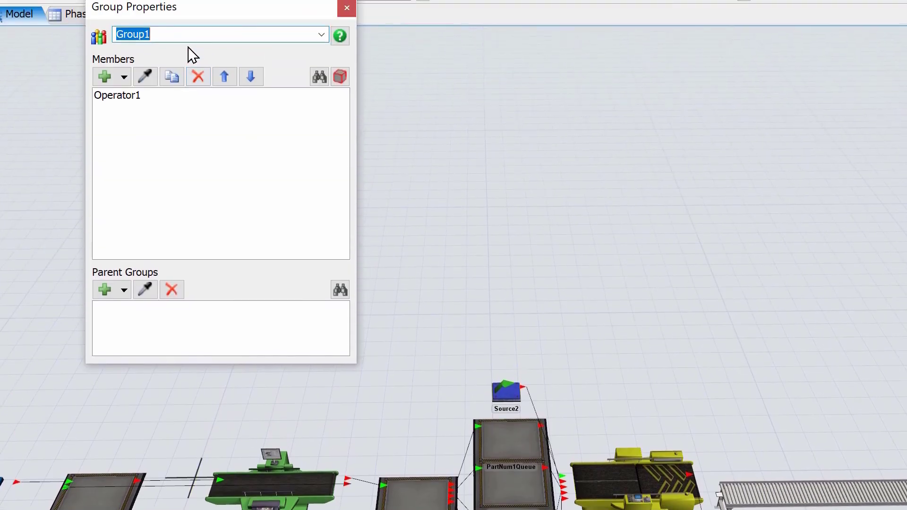
pyautogui.write('Operator')
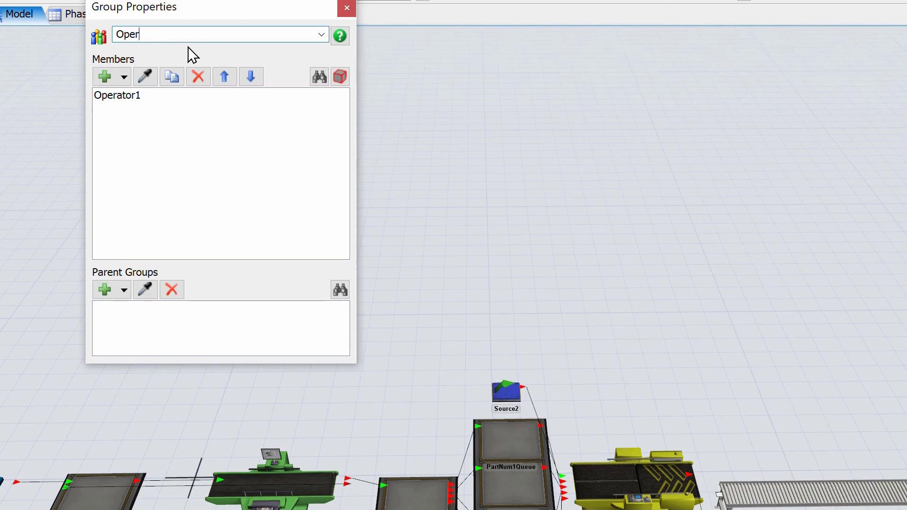
pyautogui.write('Group')
pyautogui.click(346, 7)
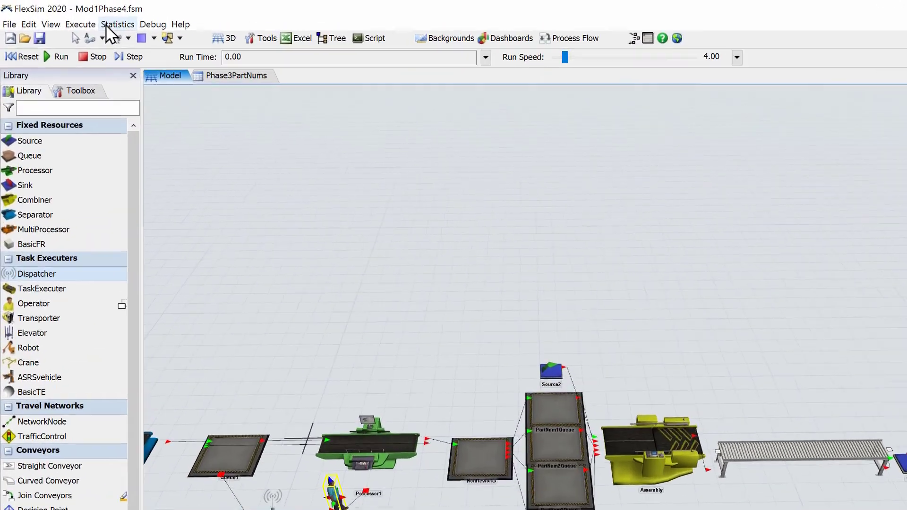
# Step: Open the Experimenter and add a blank variable, cancelling the removal of all scenarios
pyautogui.click(107, 26)
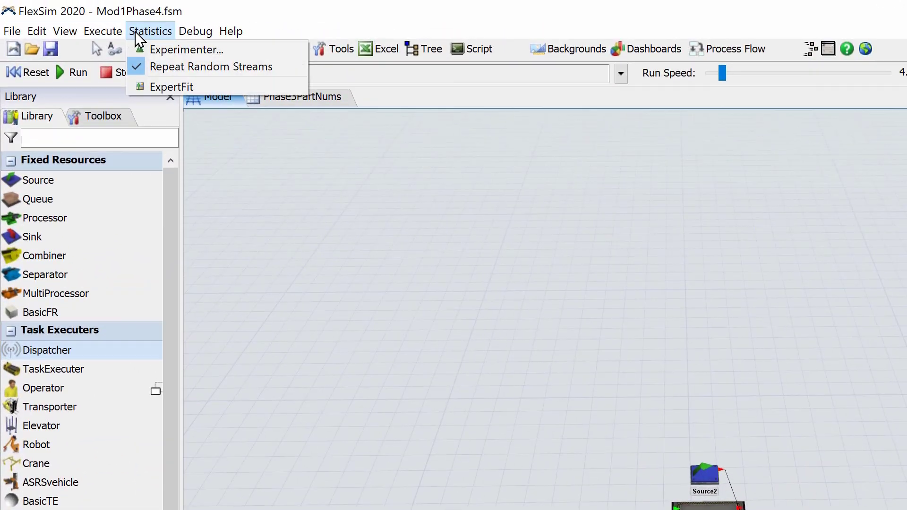
pyautogui.click(116, 40)
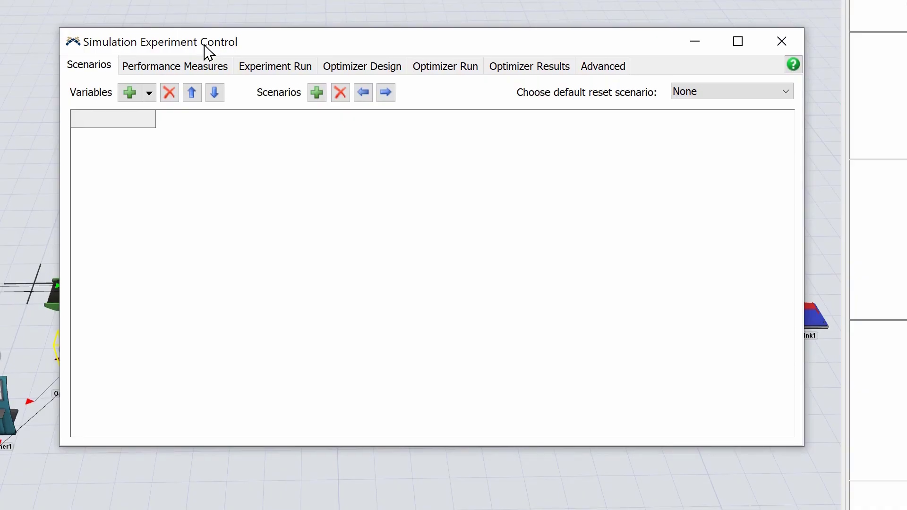
pyautogui.click(150, 98)
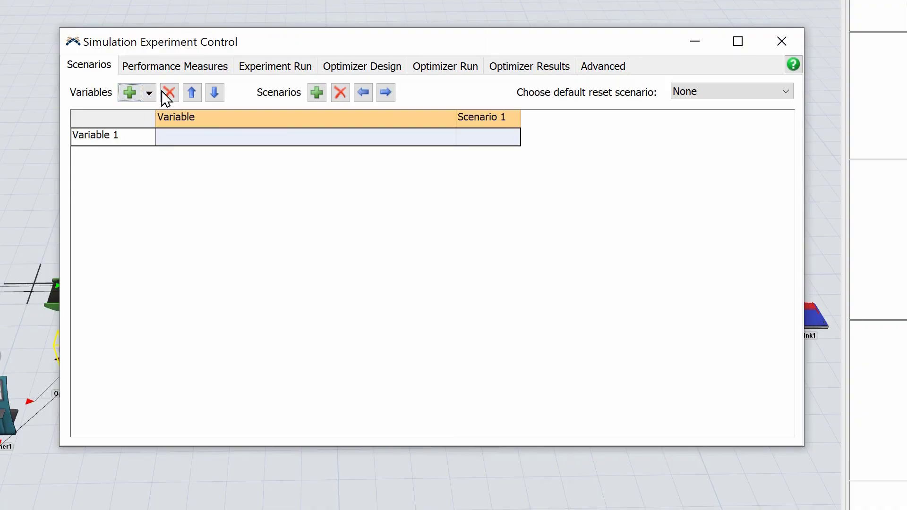
pyautogui.click(169, 93)
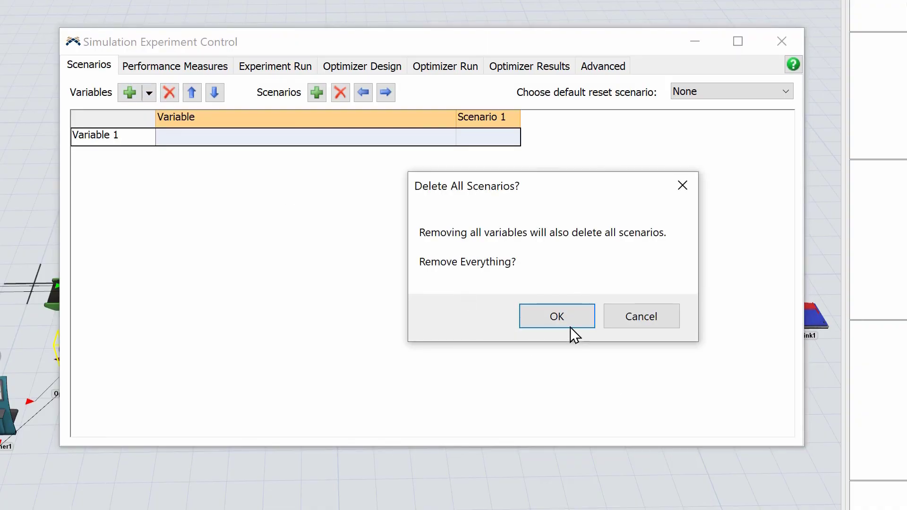
pyautogui.click(659, 321)
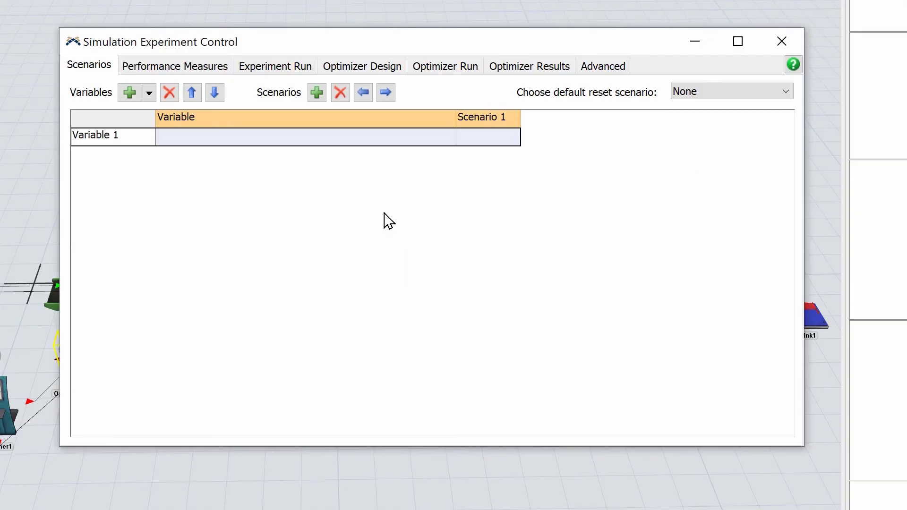
# Step: Add a Number of Objects in Group variable named Variable 1 for ProcessorGroup, and delete the blank variable row
pyautogui.click(149, 93)
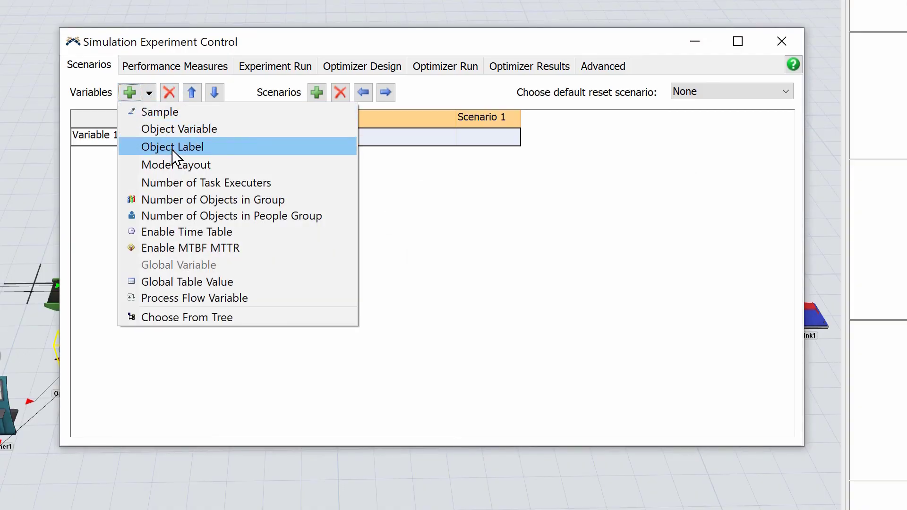
pyautogui.click(195, 199)
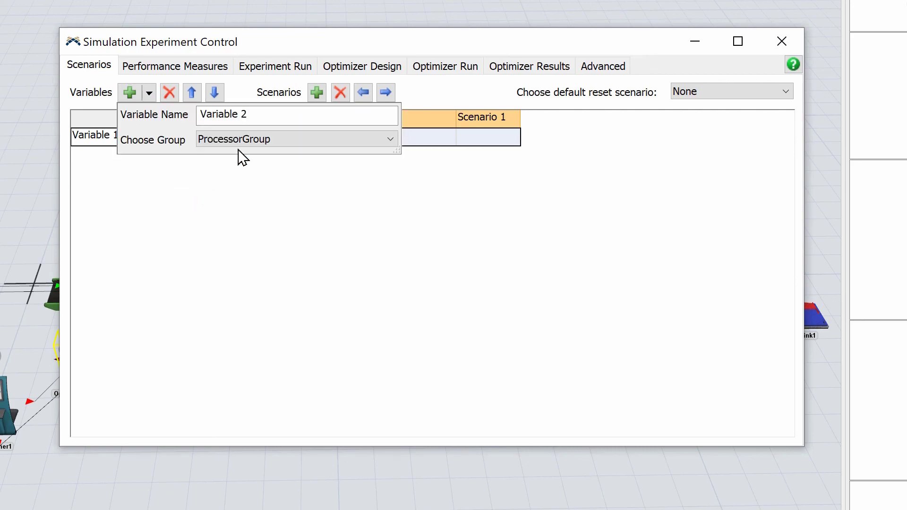
pyautogui.click(263, 142)
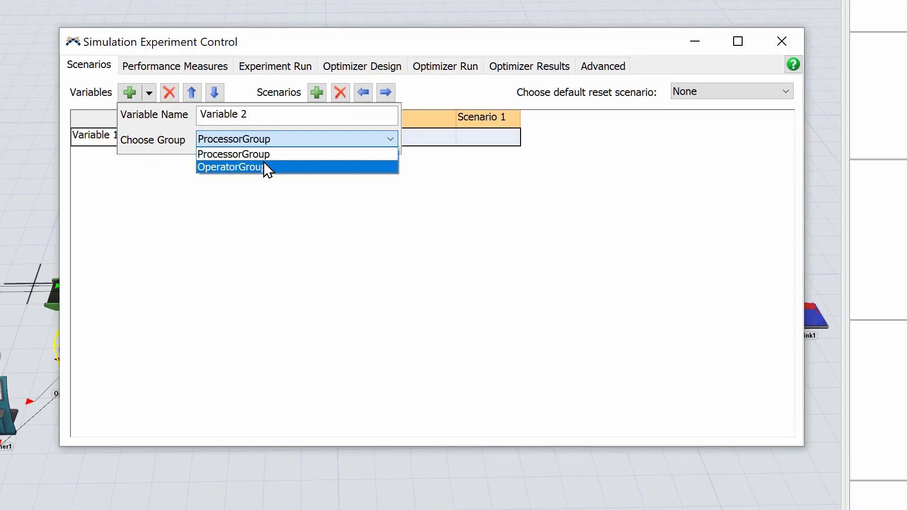
pyautogui.click(264, 137)
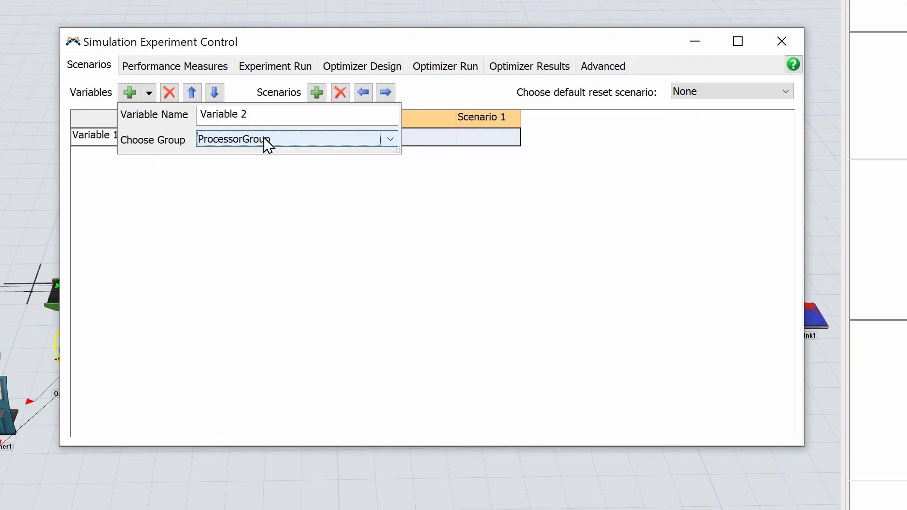
pyautogui.click(263, 116)
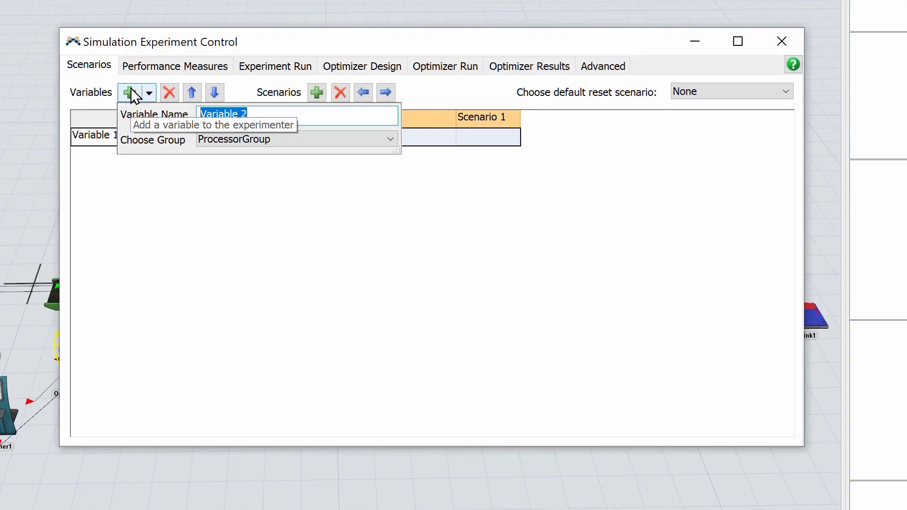
pyautogui.write('Vari')
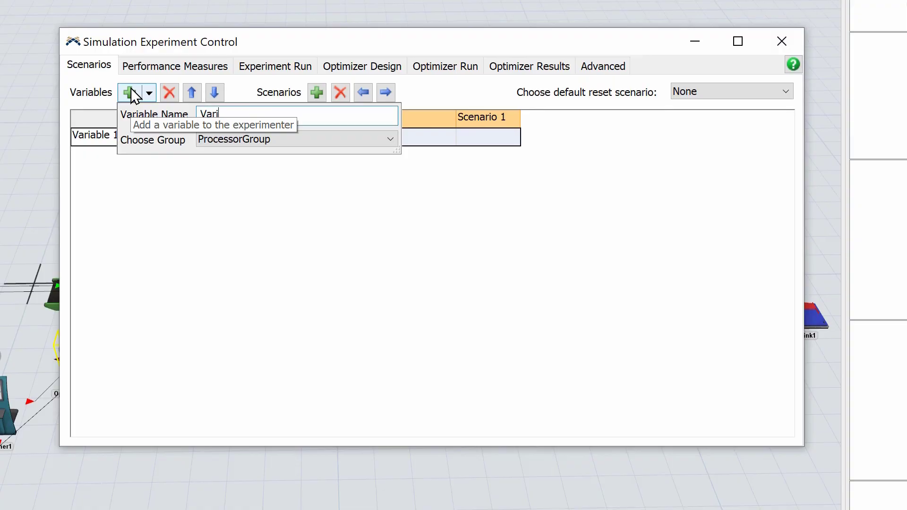
pyautogui.write('able 1')
pyautogui.press('Return')
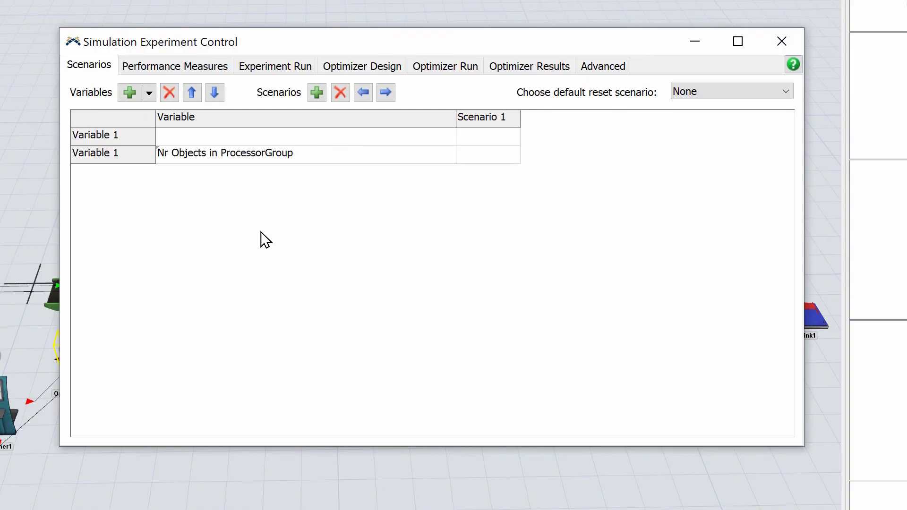
pyautogui.click(115, 139)
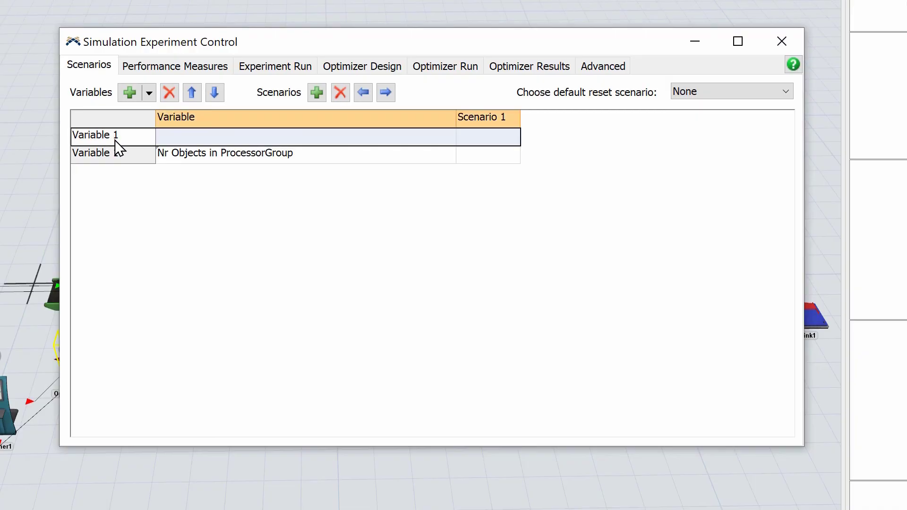
pyautogui.click(173, 94)
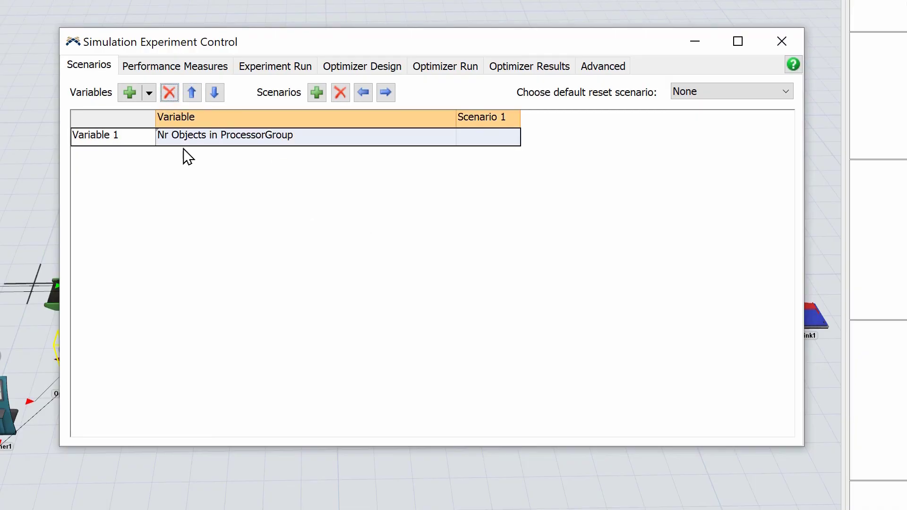
# Step: Add a Number of Task Executers variable named Variable 2 for the team /Dispatcher1
pyautogui.click(149, 93)
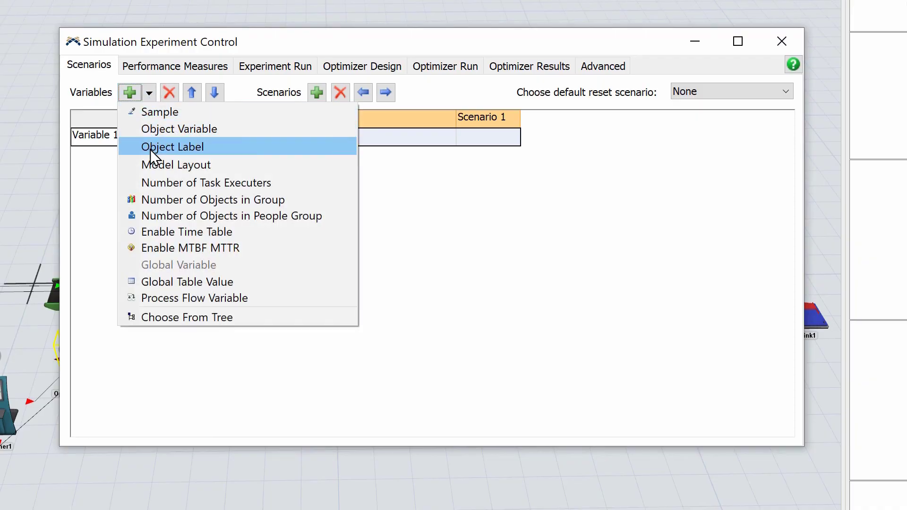
pyautogui.click(273, 182)
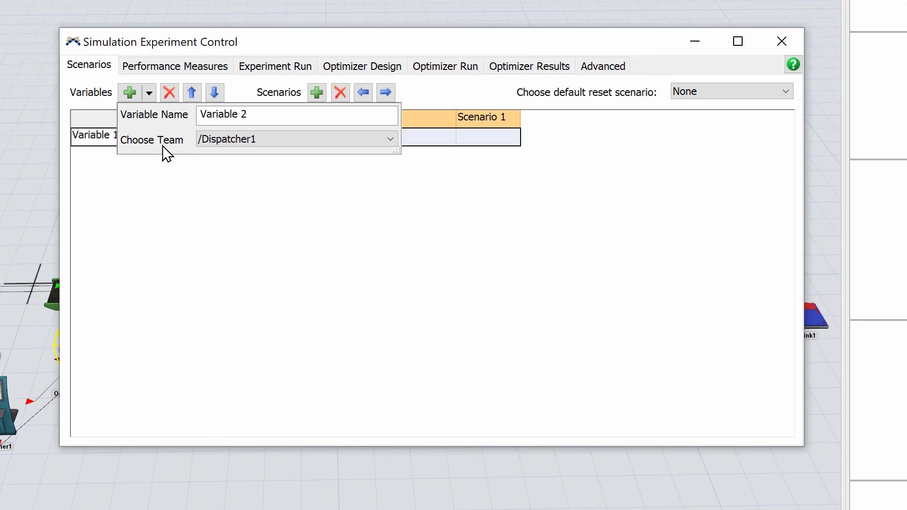
pyautogui.click(227, 150)
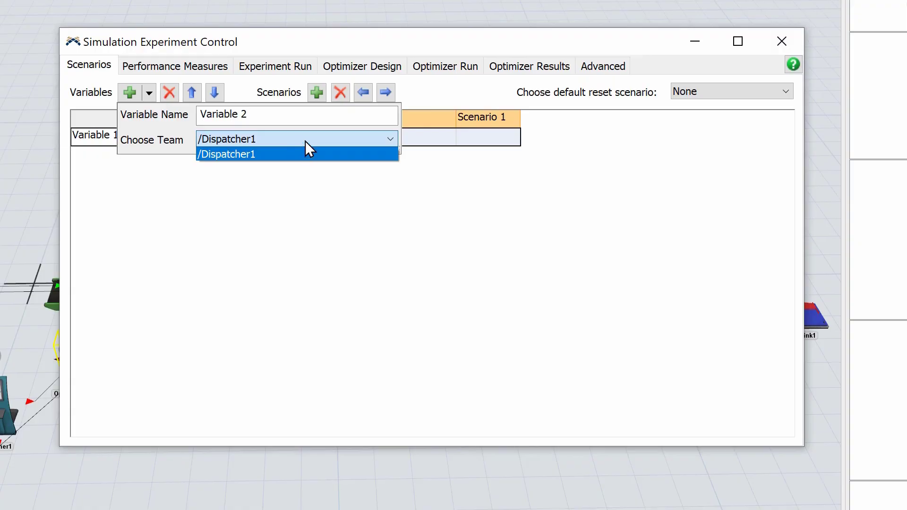
pyautogui.click(287, 139)
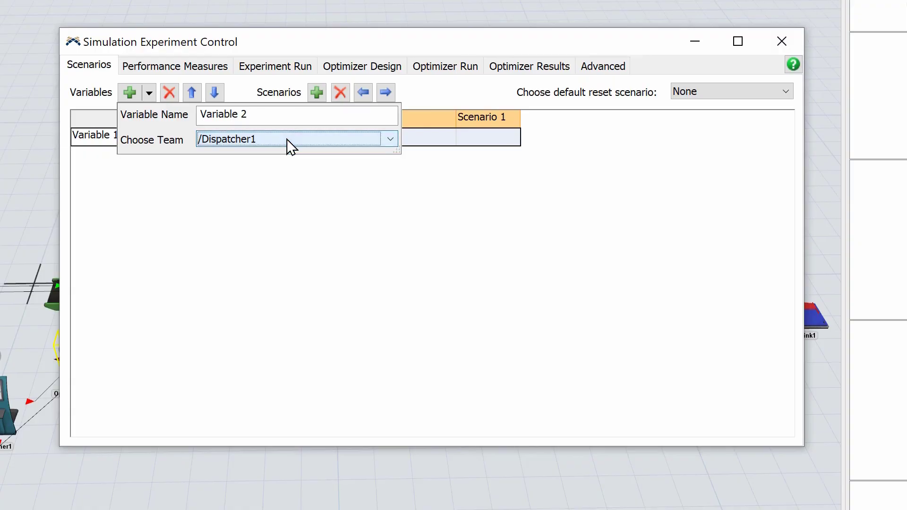
pyautogui.click(264, 115)
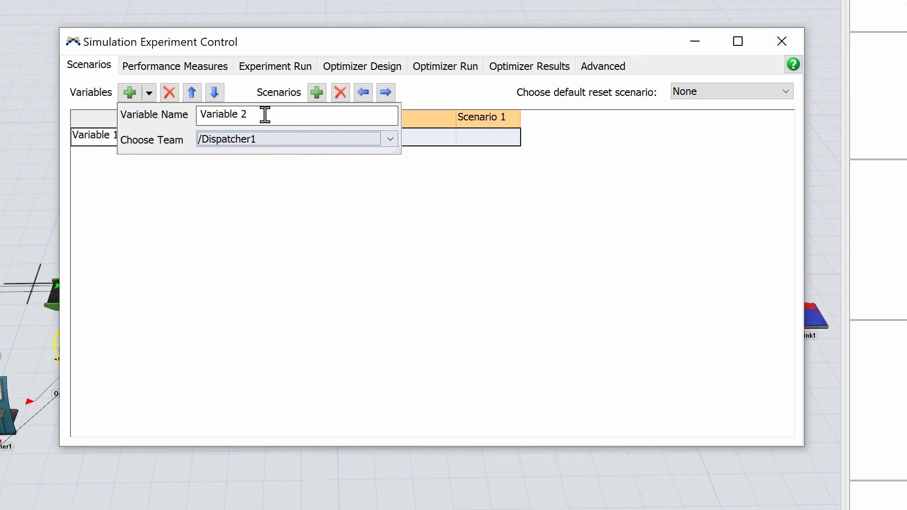
pyautogui.click(282, 216)
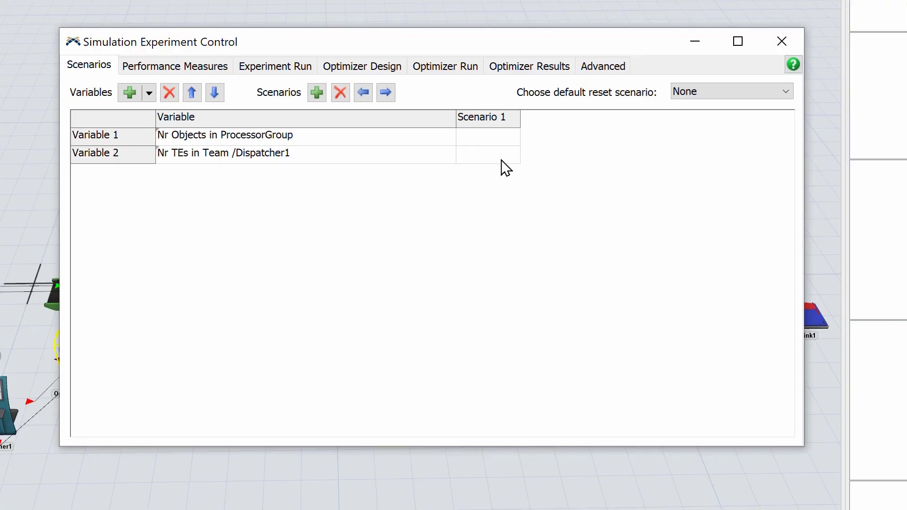
# Step: Add two more scenarios and set both variables to 1 in Scenario 1
pyautogui.click(317, 93)
pyautogui.click(317, 93)
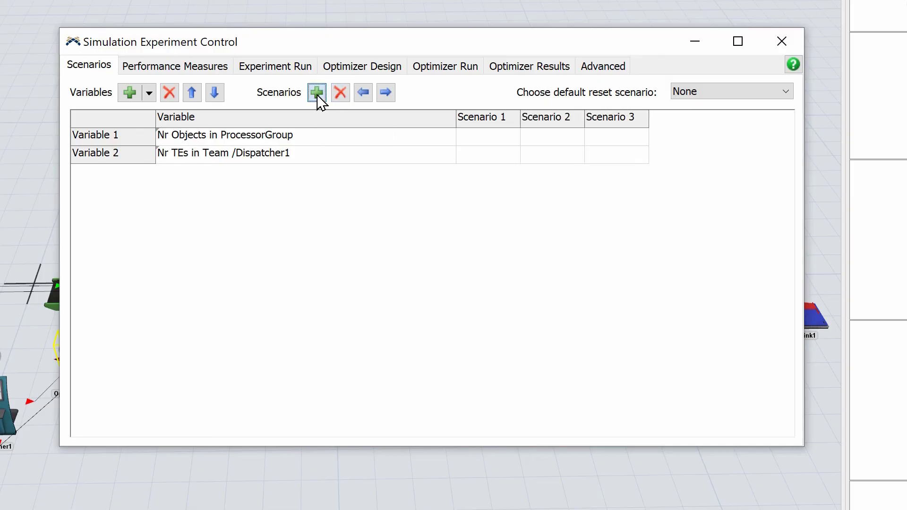
pyautogui.click(487, 141)
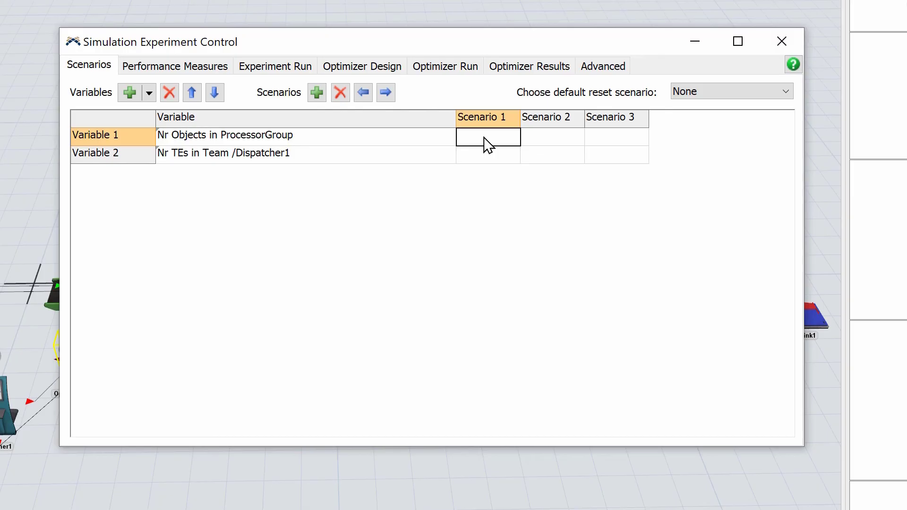
pyautogui.write('1')
pyautogui.press('Return')
pyautogui.write('1')
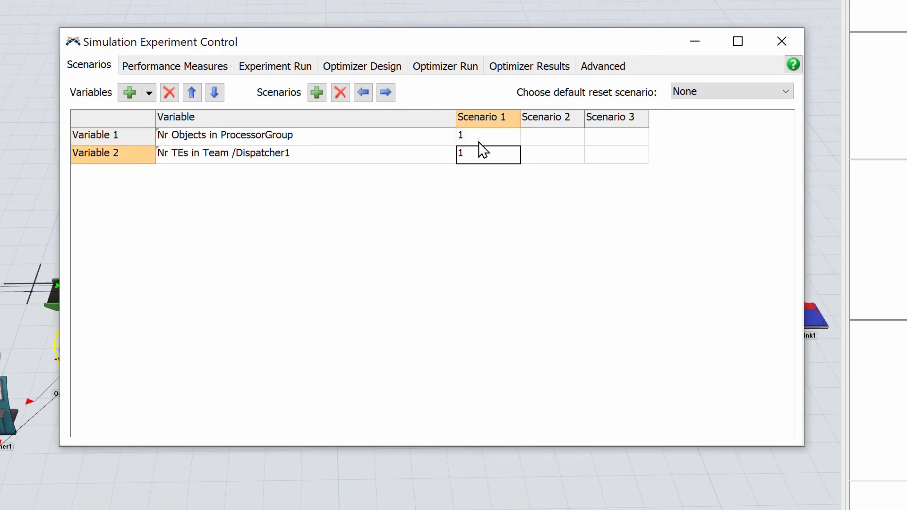
pyautogui.press('Return')
# Step: Set both variables to 2 in Scenario 2 and to 3 in Scenario 3, and close the Experimenter
pyautogui.press('Right')
pyautogui.write('2')
pyautogui.press('Return')
pyautogui.write('2')
pyautogui.press('Return')
pyautogui.press('Right')
pyautogui.write('3')
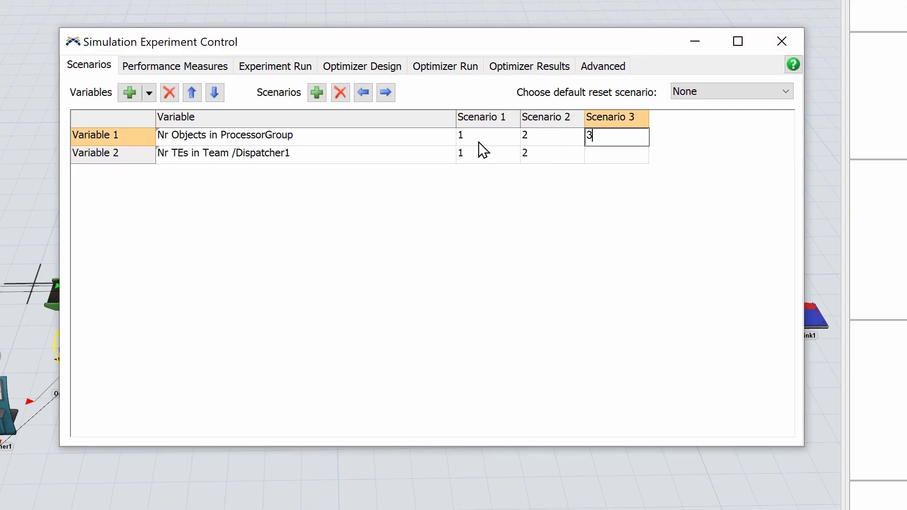
pyautogui.press('Return')
pyautogui.write('3')
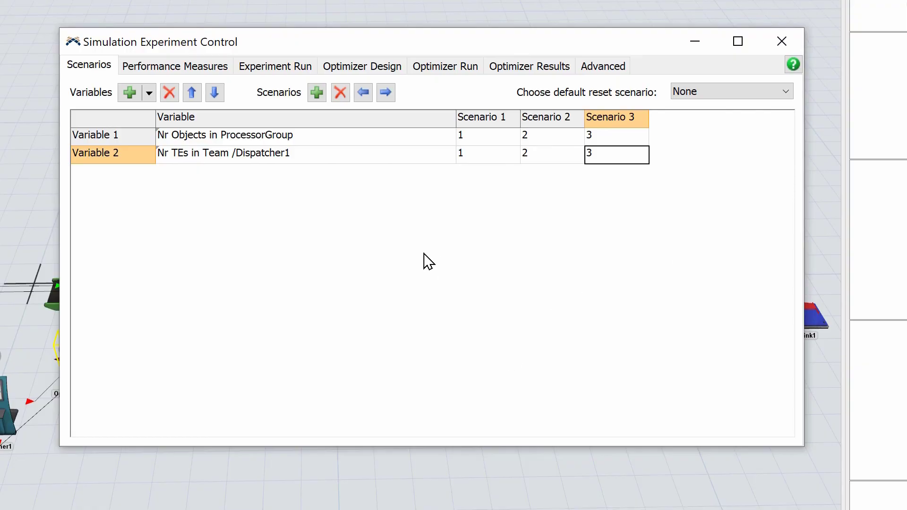
pyautogui.click(782, 43)
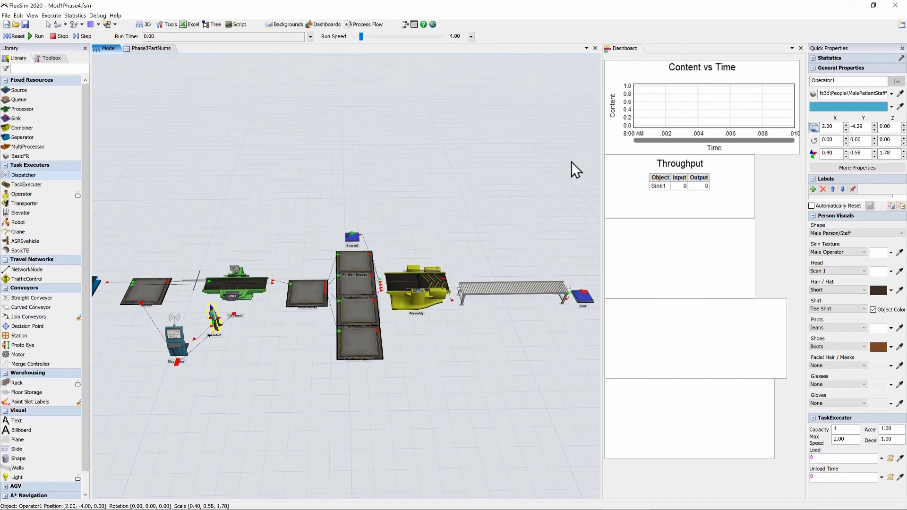
# Step: Add a new blank dashboard alongside the existing one
pyautogui.click(332, 24)
pyautogui.click(332, 35)
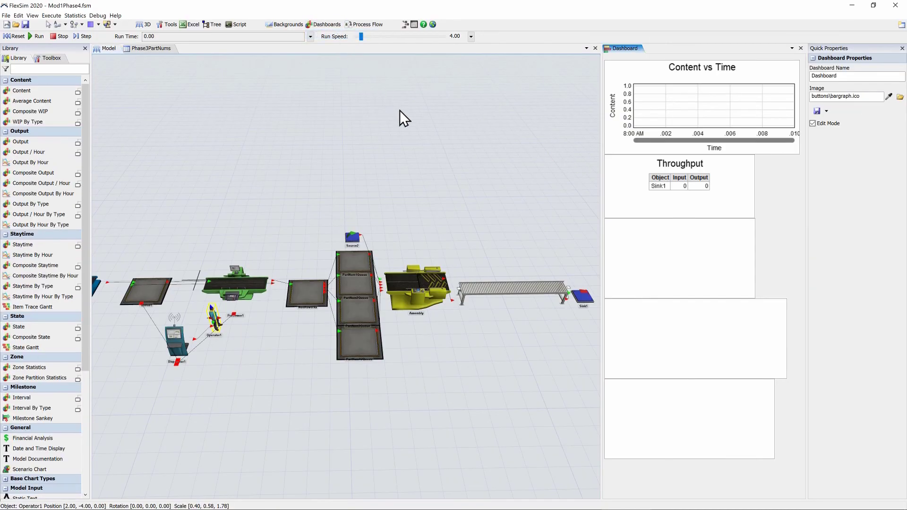
pyautogui.click(324, 25)
pyautogui.click(333, 44)
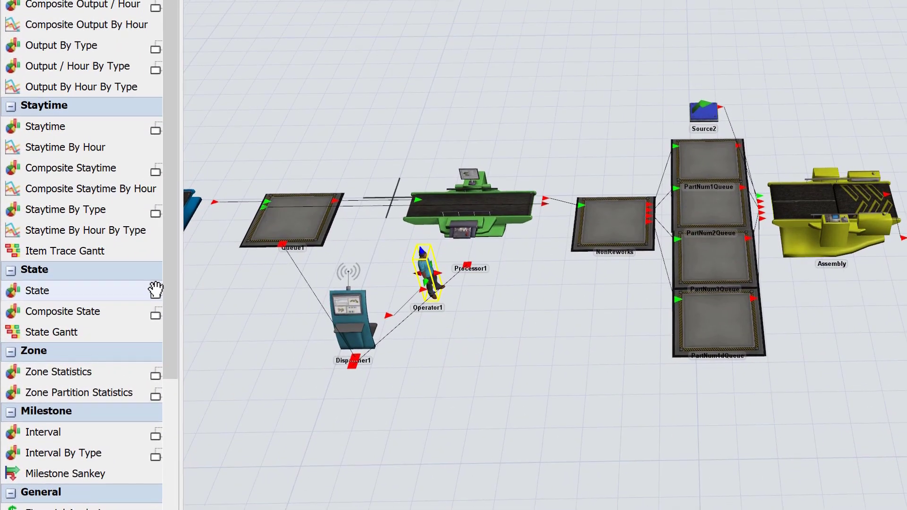
# Step: Place a State pie chart on the new dashboard and add ProcessorGroup as its object source
pyautogui.moveTo(77, 327)
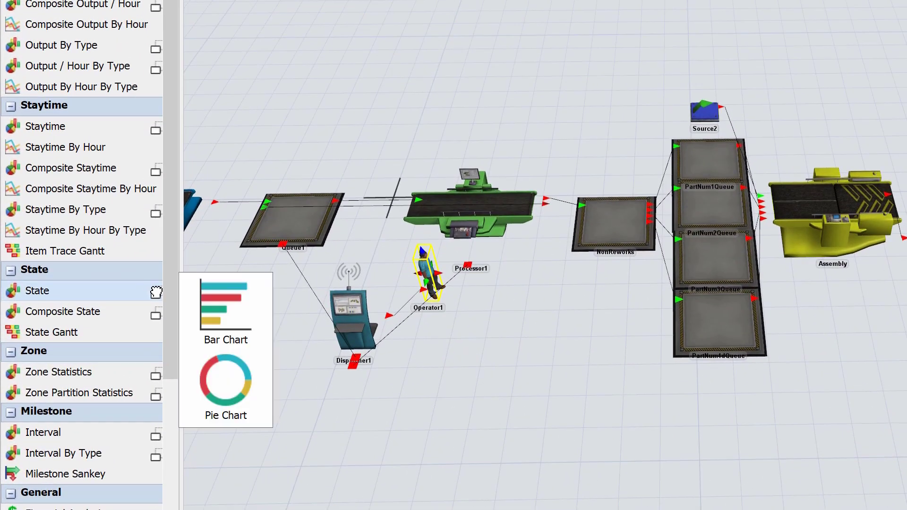
pyautogui.moveTo(231, 380); pyautogui.dragTo(249, 386)
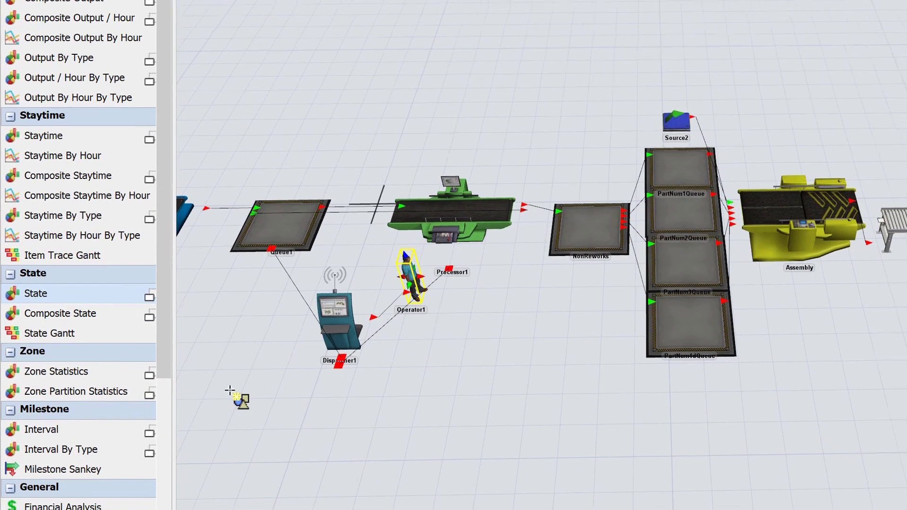
pyautogui.moveTo(152, 377); pyautogui.dragTo(743, 3)
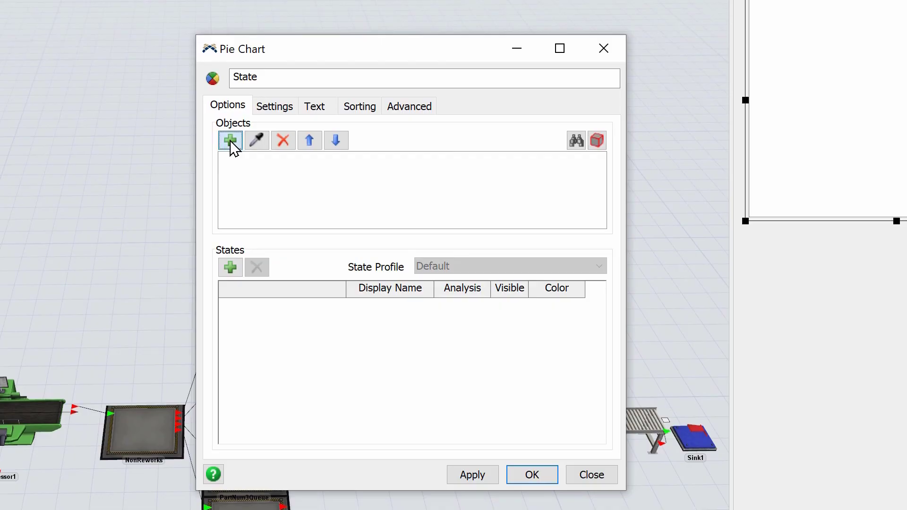
pyautogui.click(231, 140)
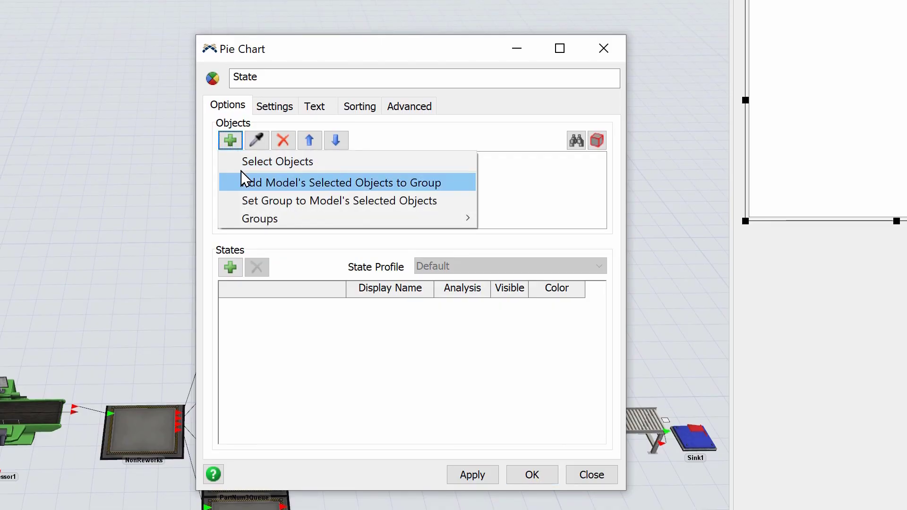
pyautogui.moveTo(271, 208)
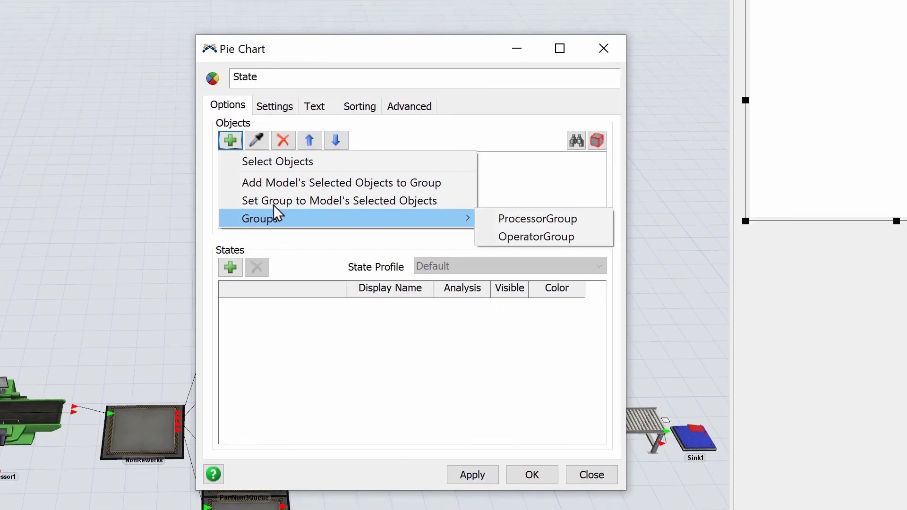
pyautogui.click(517, 220)
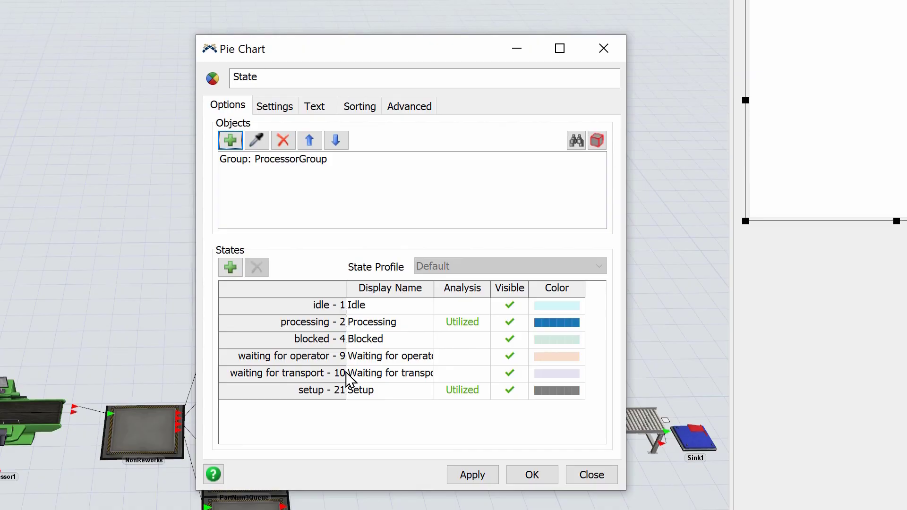
# Step: Give the pie chart the custom title "Processors State Pie Chart" and accept its properties
pyautogui.click(314, 112)
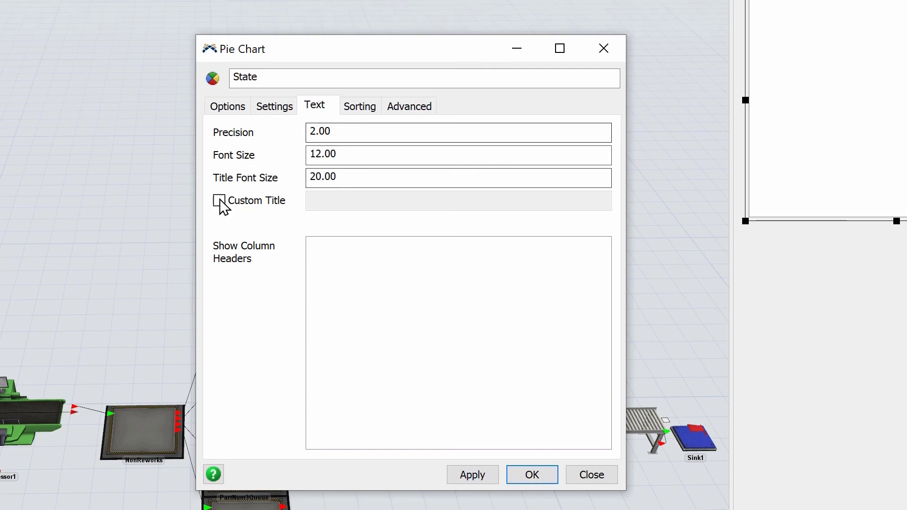
pyautogui.click(219, 201)
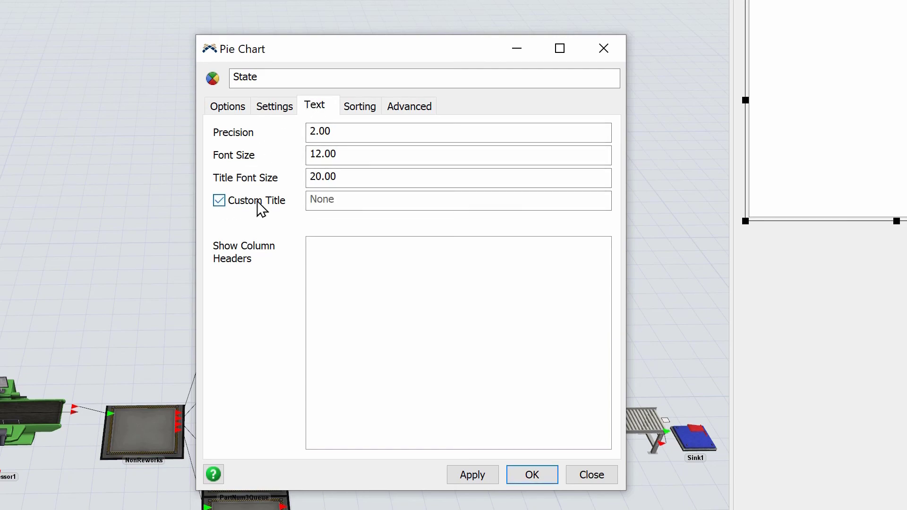
pyautogui.click(357, 199)
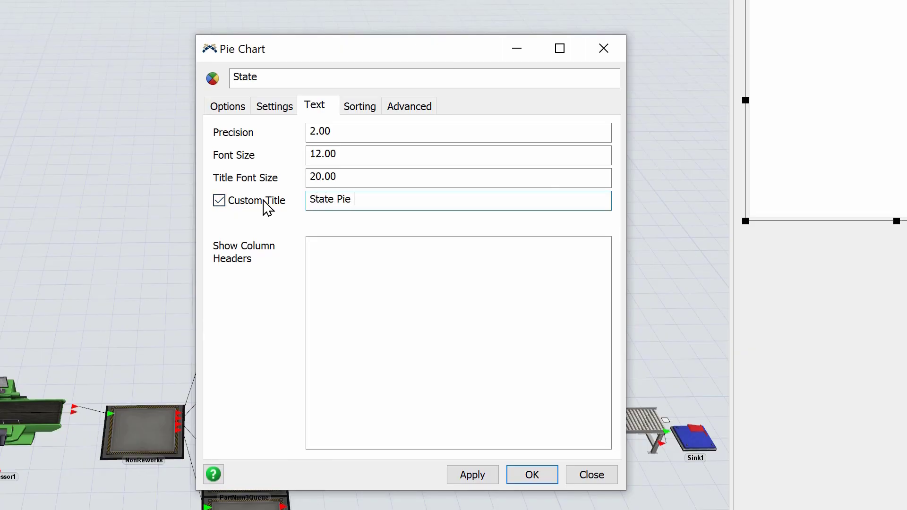
pyautogui.write('State Pie Chart')
pyautogui.write('Process')
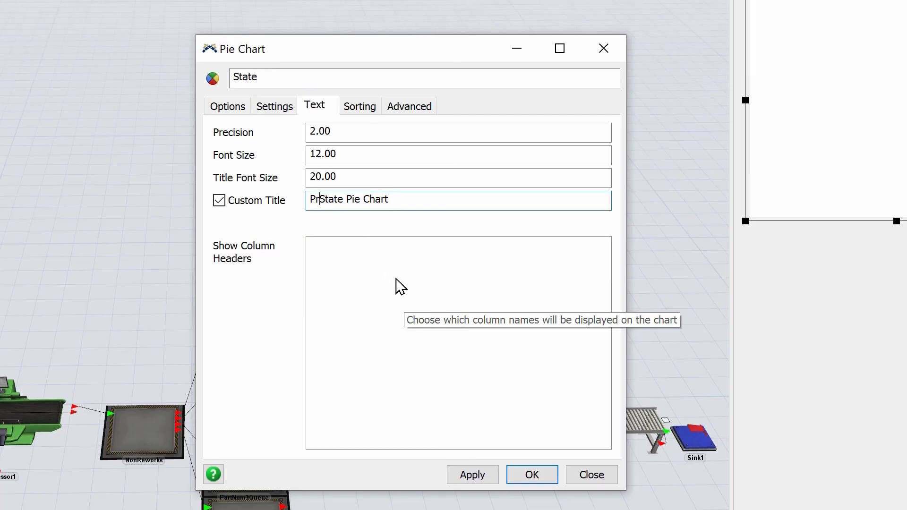
pyautogui.write('ors')
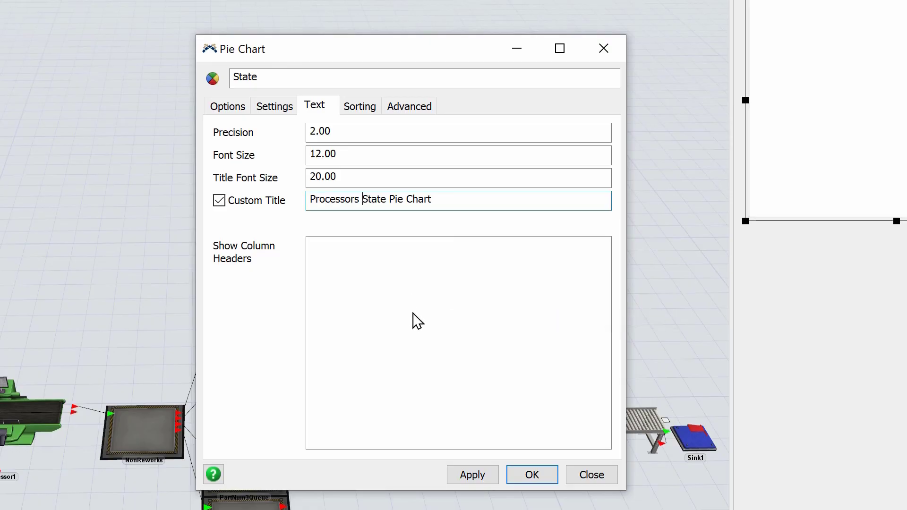
pyautogui.click(489, 476)
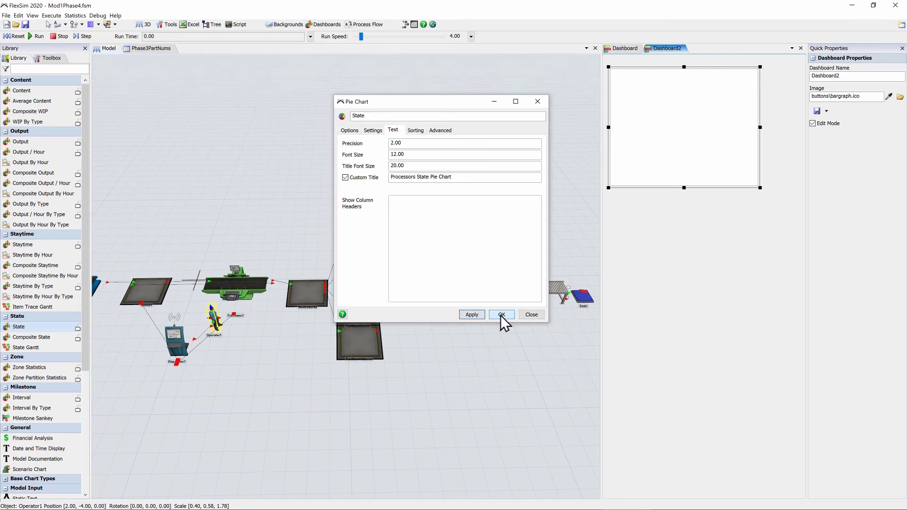
pyautogui.click(501, 386)
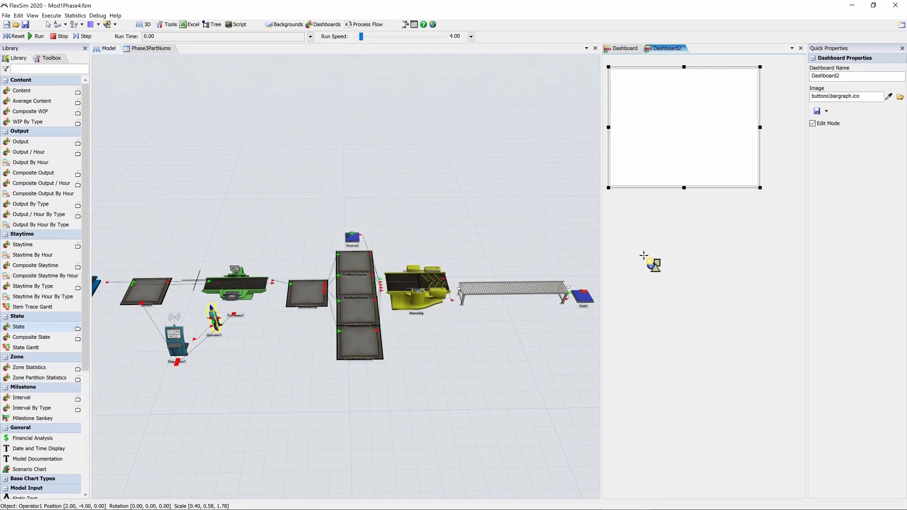
# Step: Place a second State pie chart below the first and add OperatorGroup as its object source
pyautogui.click(609, 204)
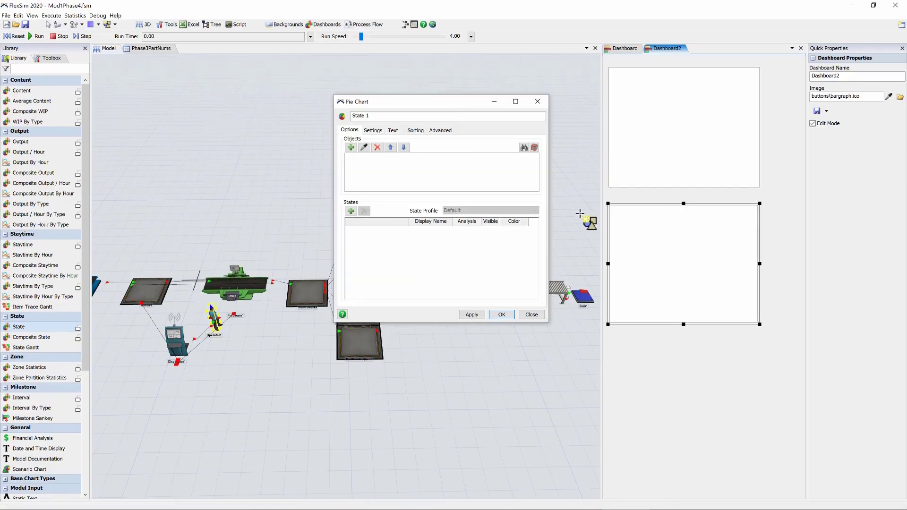
pyautogui.click(352, 148)
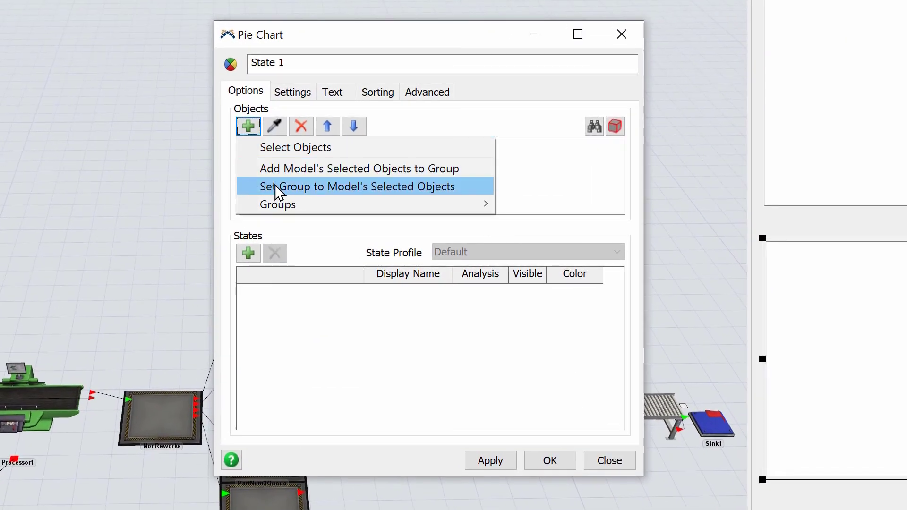
pyautogui.moveTo(329, 208)
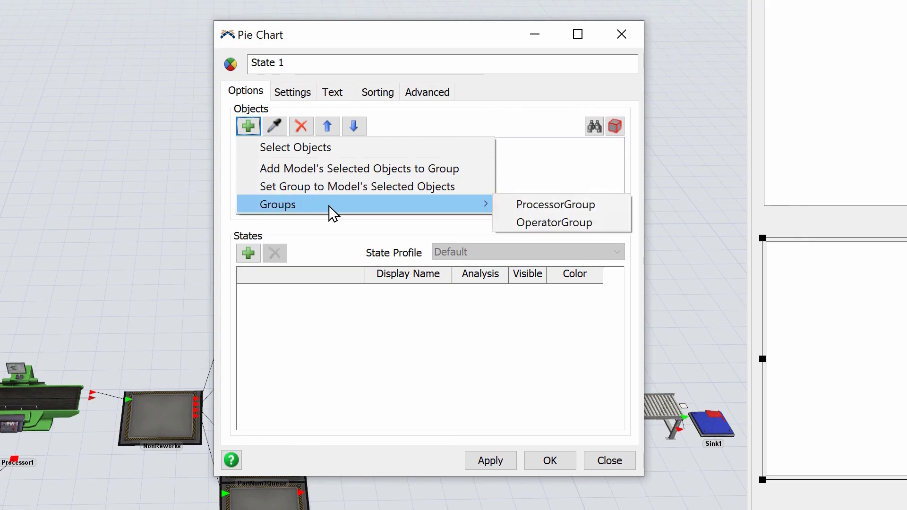
pyautogui.click(533, 221)
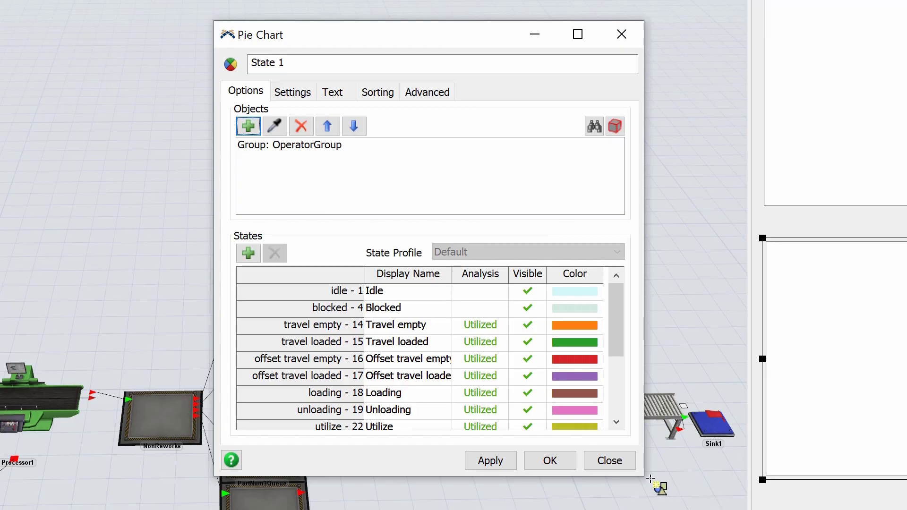
# Step: Give the second pie chart the custom title "Operators State Pie Chart", accept its properties and leave chart creation mode
pyautogui.click(335, 94)
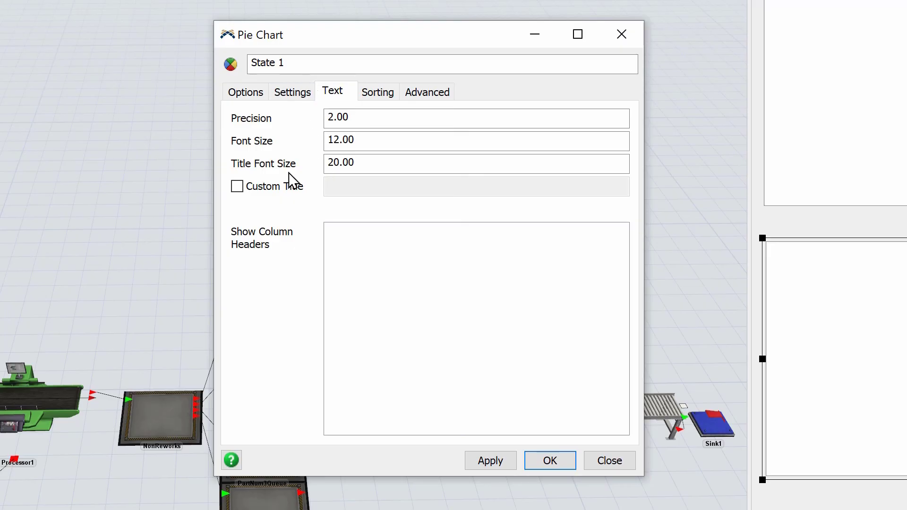
pyautogui.click(236, 186)
pyautogui.click(361, 189)
pyautogui.write('Operaa')
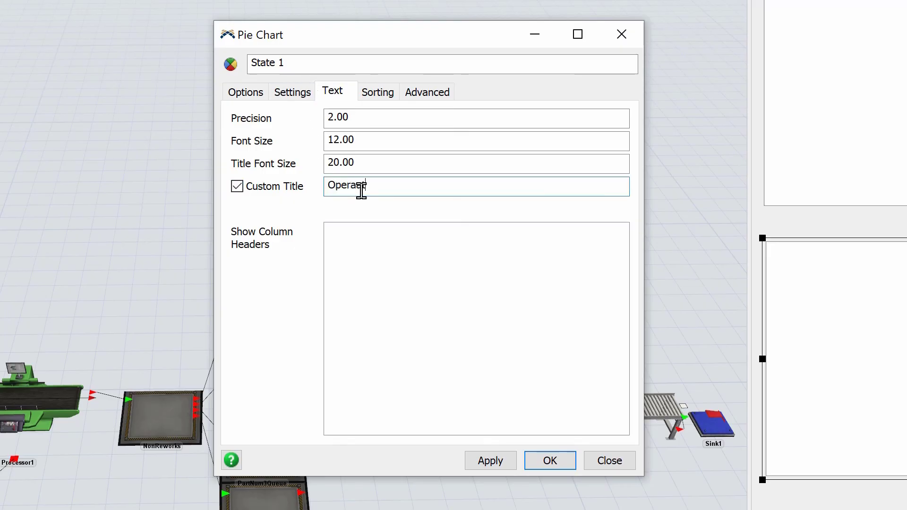
pyautogui.write('tors State Pie Chart')
pyautogui.click(535, 463)
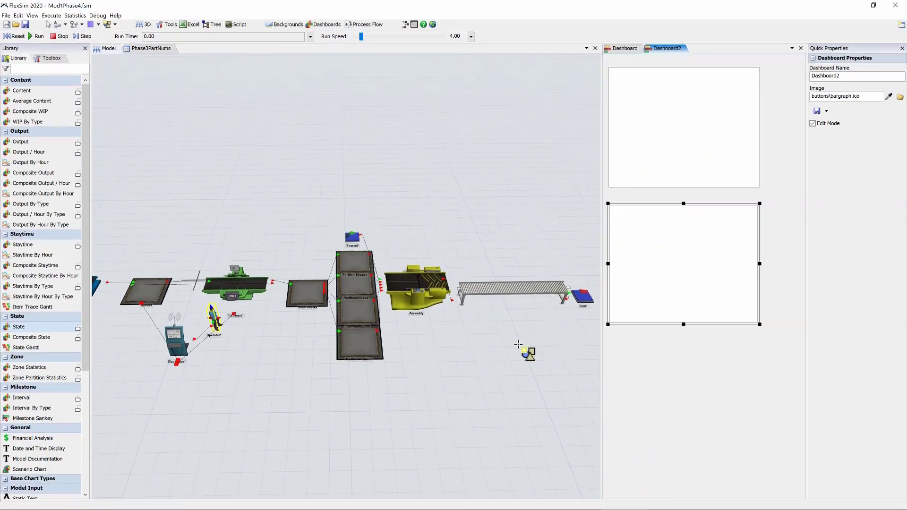
pyautogui.press('Escape')
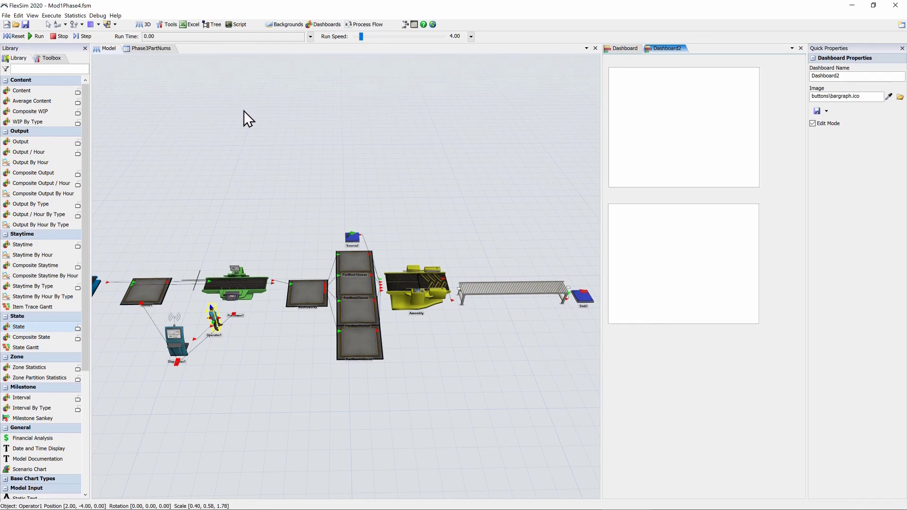
# Step: Reset and run the model with the run speed raised to about 62188 to fill the pie charts, and stop it
pyautogui.click(17, 37)
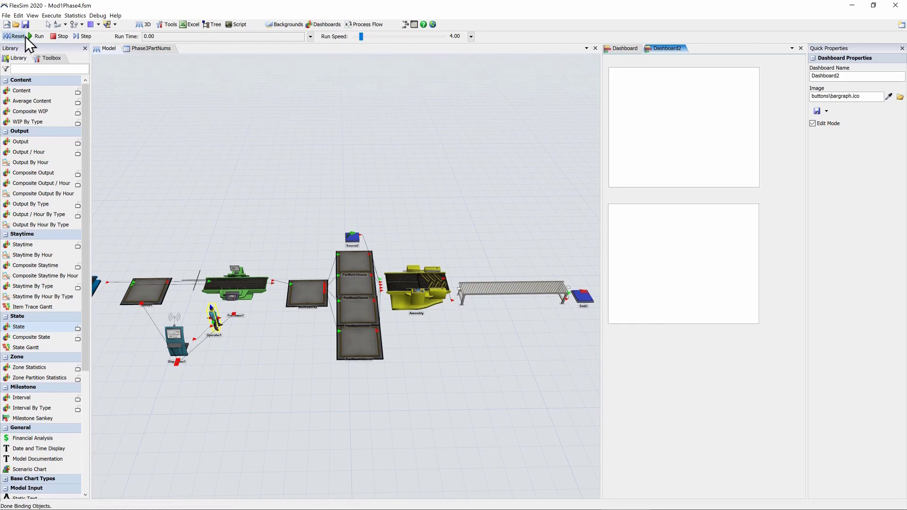
pyautogui.click(36, 37)
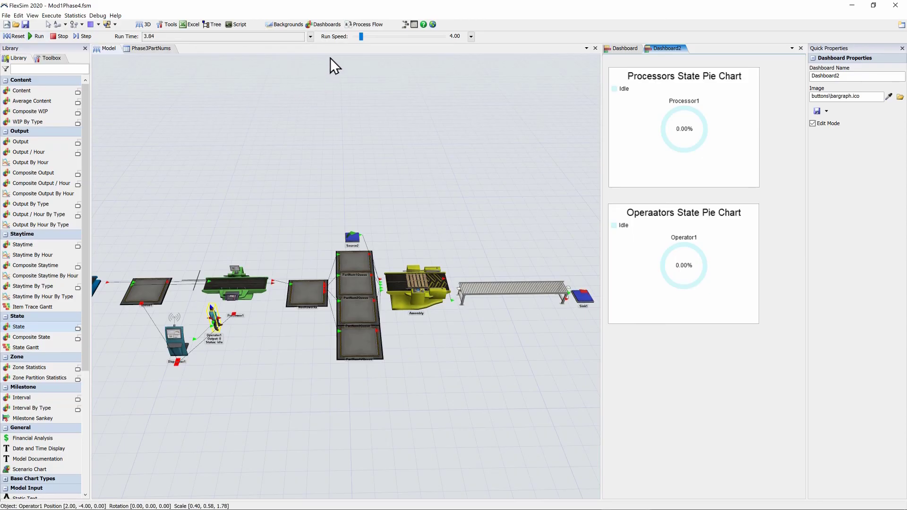
pyautogui.moveTo(370, 36); pyautogui.dragTo(428, 41)
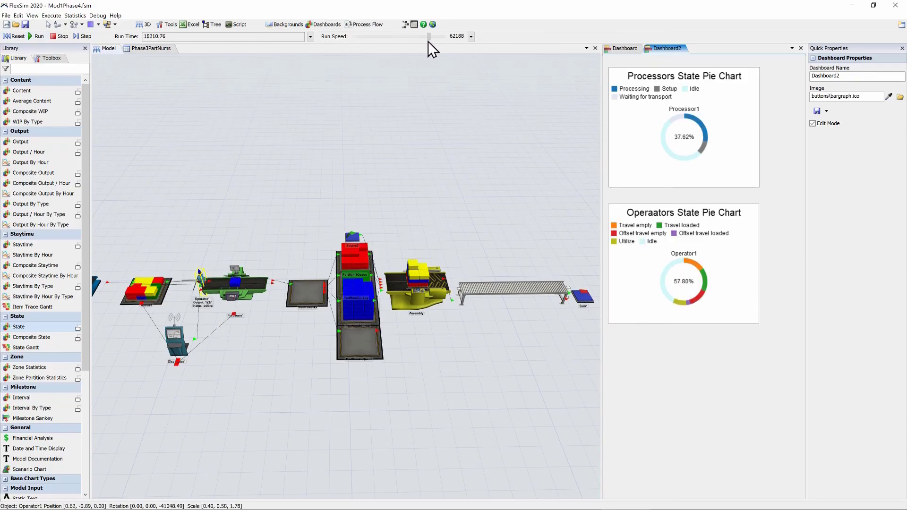
pyautogui.click(55, 35)
# Step: Correct the custom title of the operators pie chart to "Operators State Pie Chart" and accept its properties
pyautogui.doubleClick(654, 230)
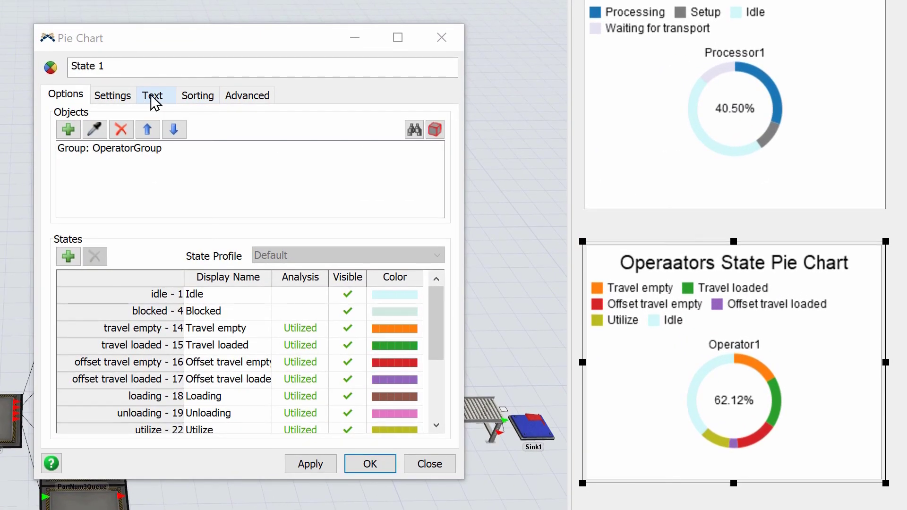
pyautogui.click(391, 130)
pyautogui.click(181, 189)
pyautogui.press('BackSpace')
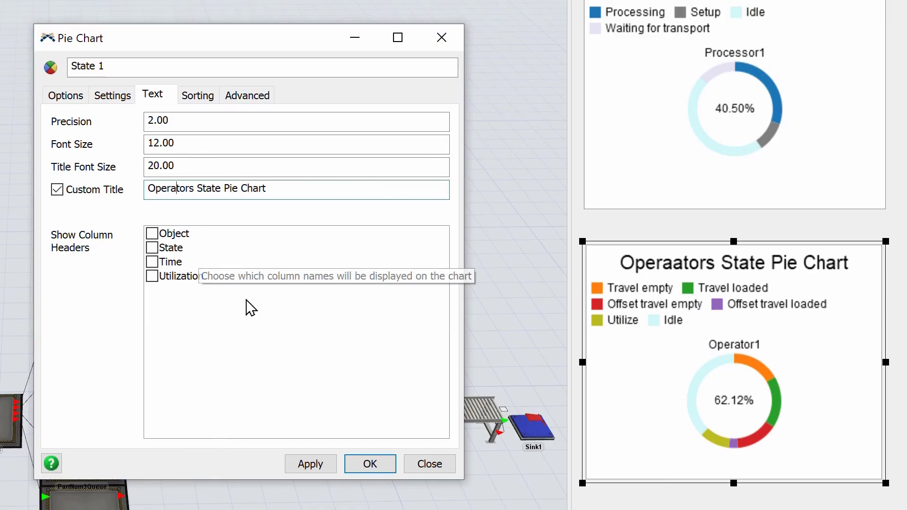
pyautogui.click(377, 464)
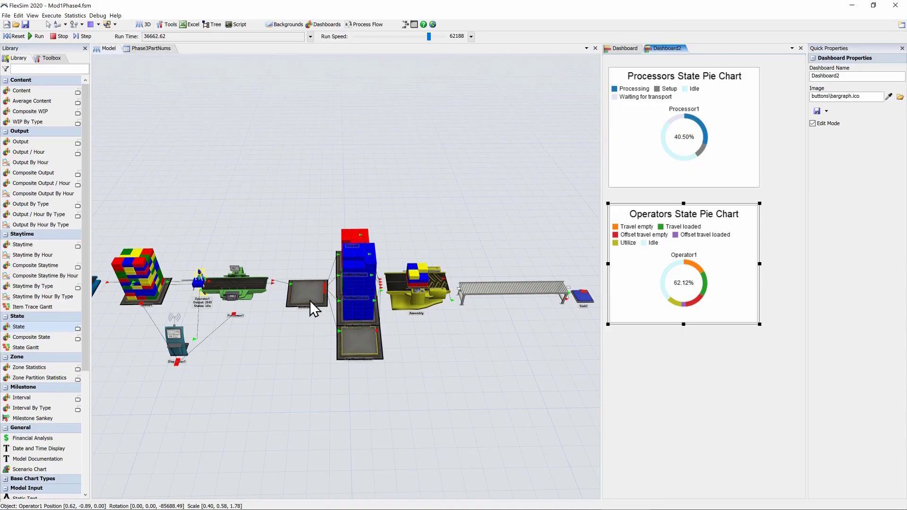
# Step: Reset the model and set the run time of the Experimenter's experiment run to 3 days
pyautogui.click(15, 37)
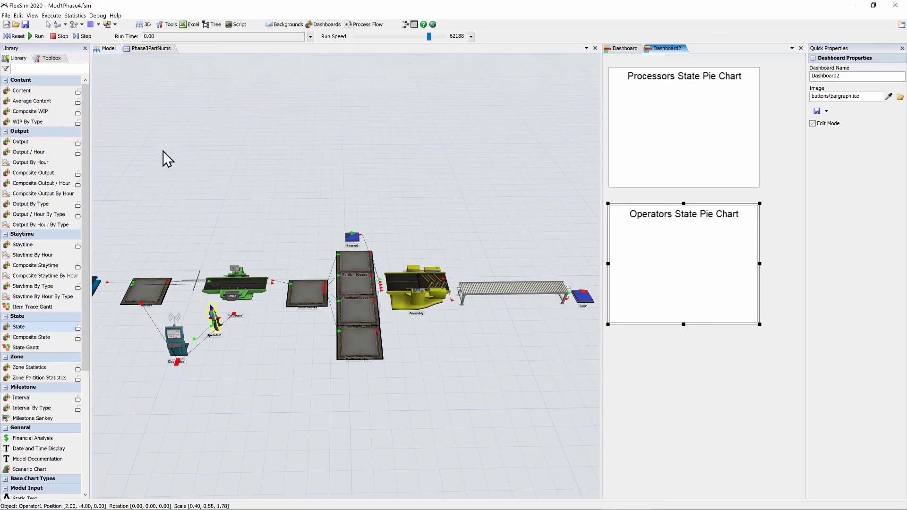
pyautogui.click(75, 17)
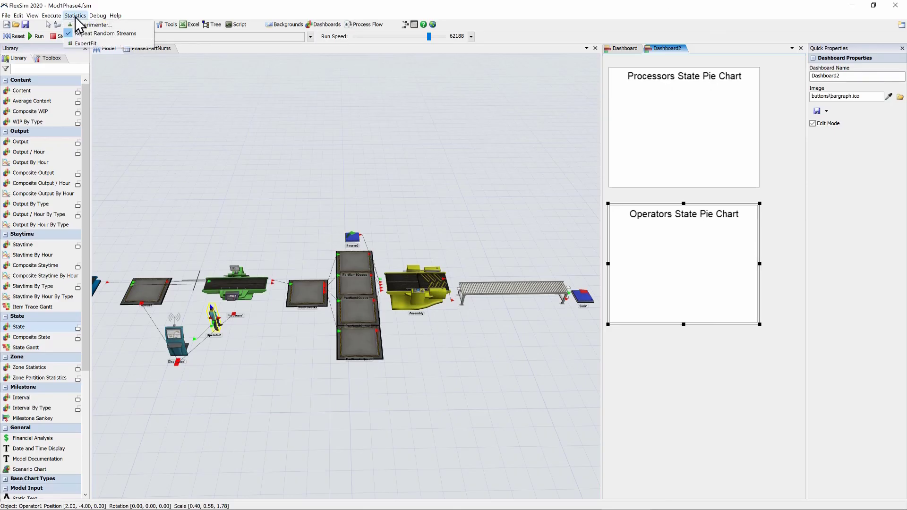
pyautogui.click(87, 25)
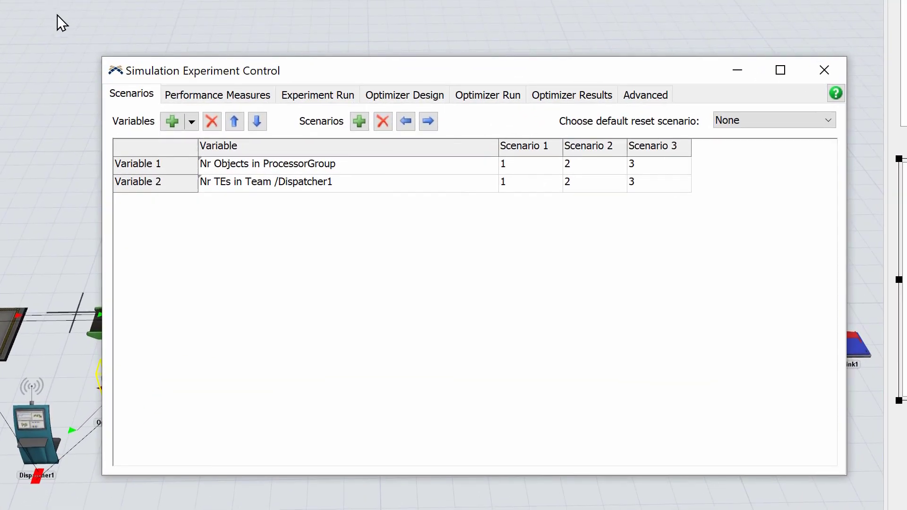
pyautogui.click(316, 100)
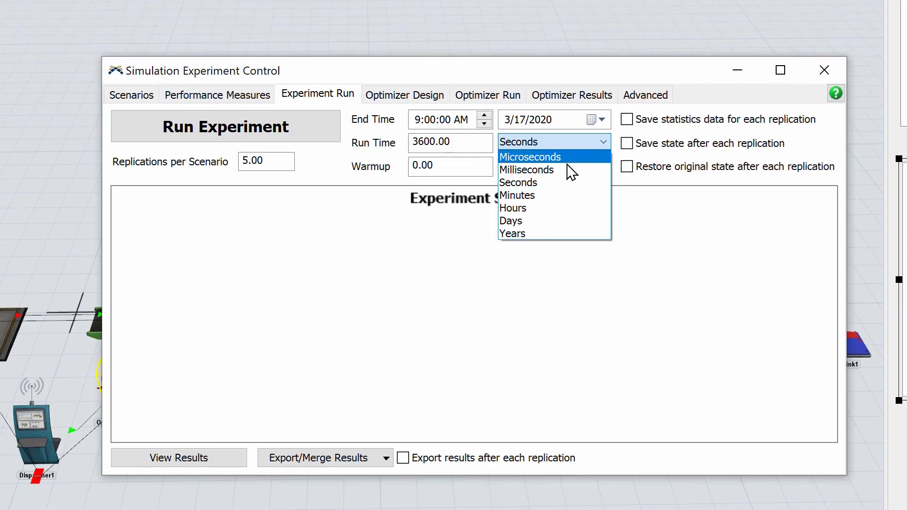
pyautogui.click(542, 223)
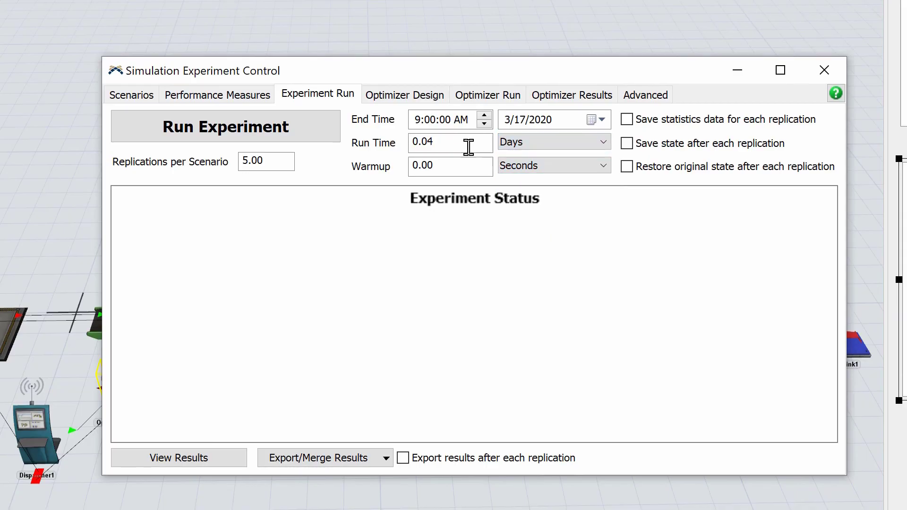
pyautogui.moveTo(462, 142); pyautogui.dragTo(323, 143)
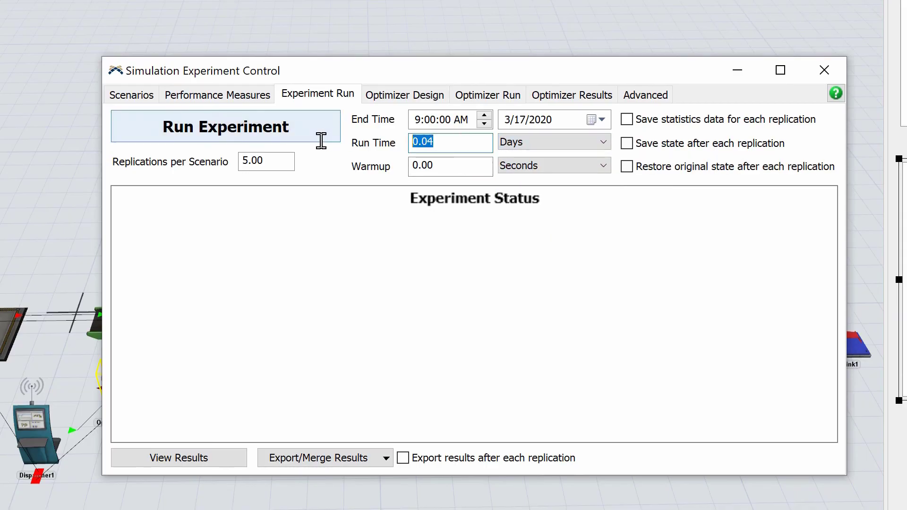
pyautogui.write('3')
pyautogui.press('Return')
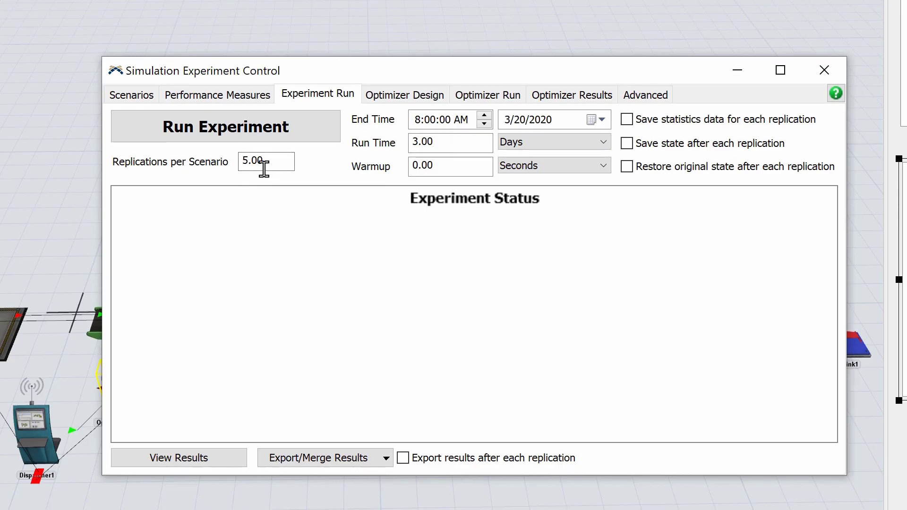
# Step: Set 30 replications per scenario and enable saving statistics data for each replication
pyautogui.moveTo(290, 158); pyautogui.dragTo(227, 152)
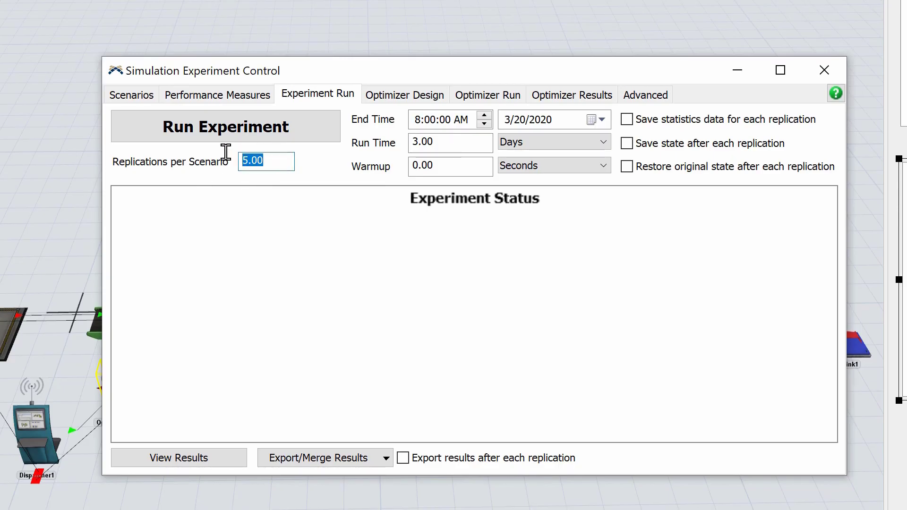
pyautogui.write('30')
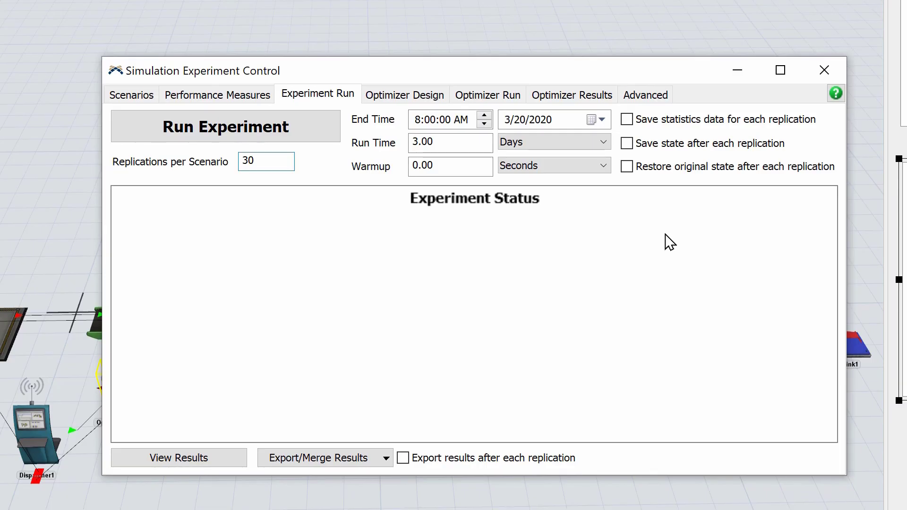
pyautogui.click(626, 119)
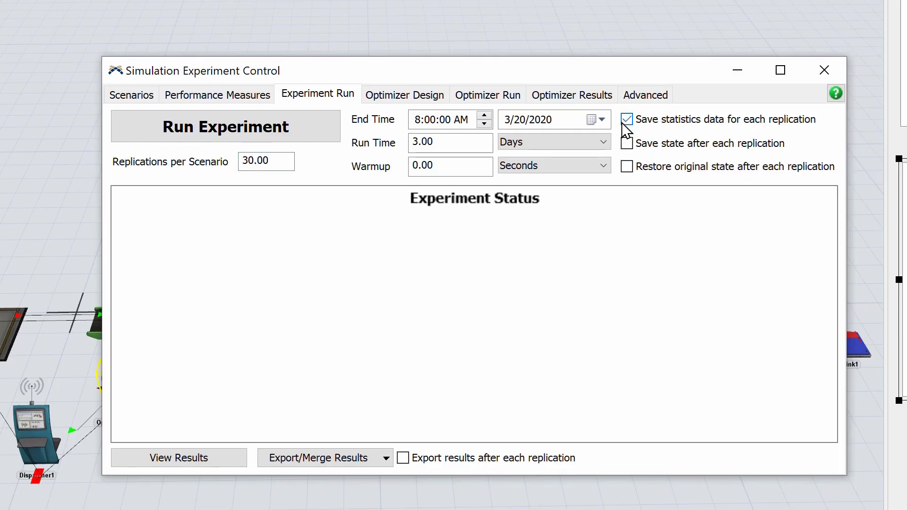
# Step: Run the experiment, allowing firewall access on private networks, and close the experiment window once all scenarios are complete
pyautogui.click(218, 132)
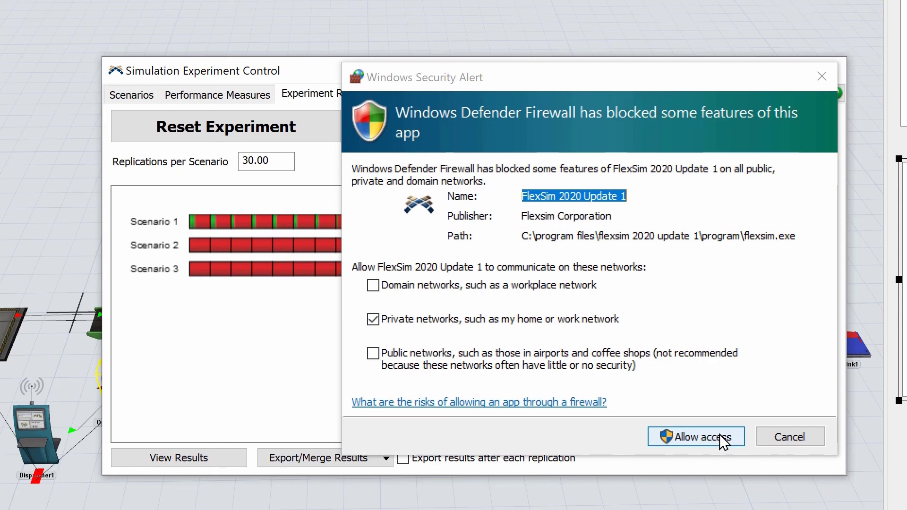
pyautogui.click(706, 437)
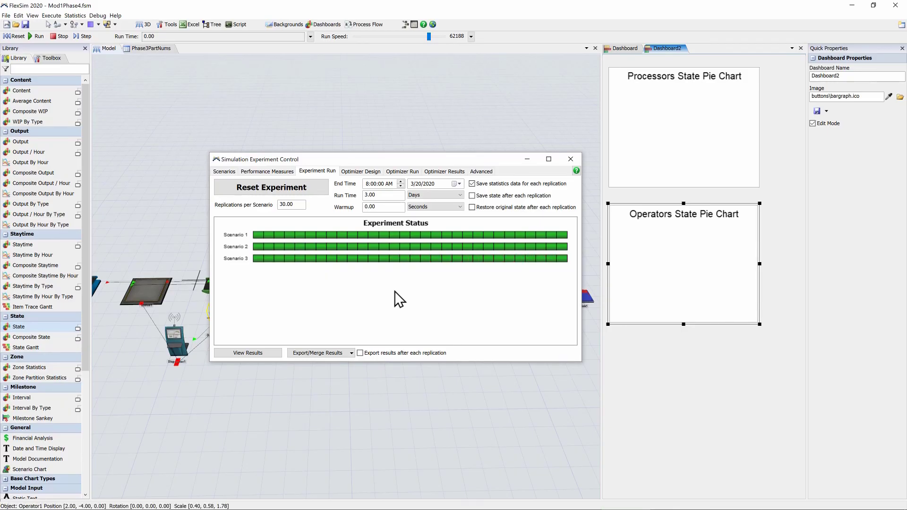
pyautogui.click(571, 160)
# Step: Move both pie charts to the dashboard's upper-left corner, with the operators chart directly below the processors chart
pyautogui.moveTo(656, 205); pyautogui.dragTo(650, 190)
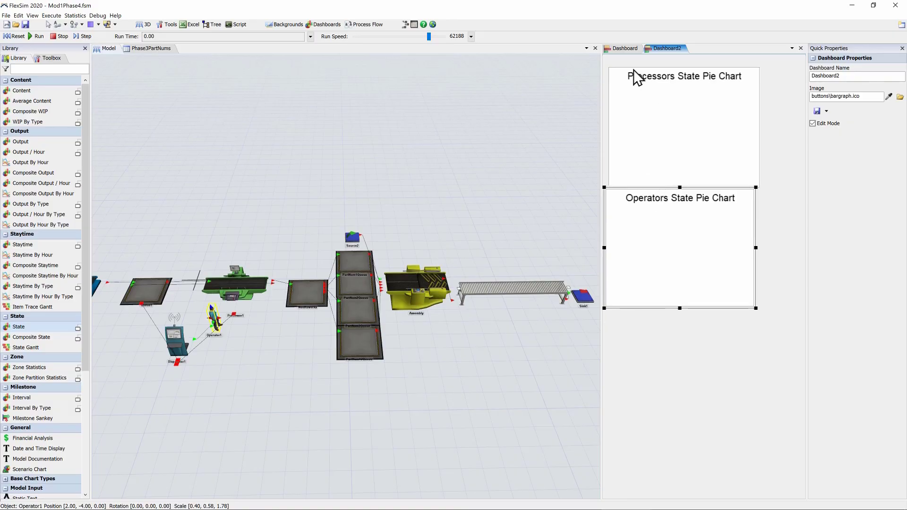
pyautogui.moveTo(633, 75); pyautogui.dragTo(630, 64)
pyautogui.click(626, 202)
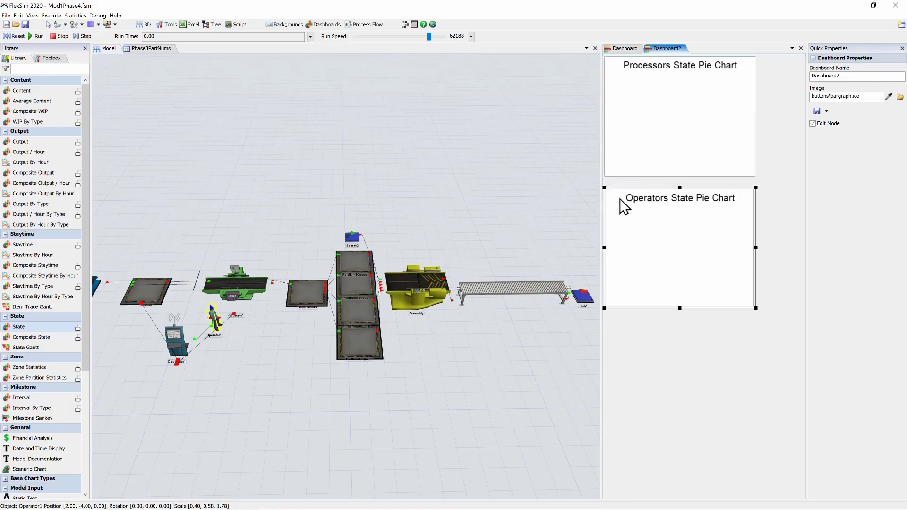
pyautogui.moveTo(626, 203); pyautogui.dragTo(617, 177)
pyautogui.click(639, 314)
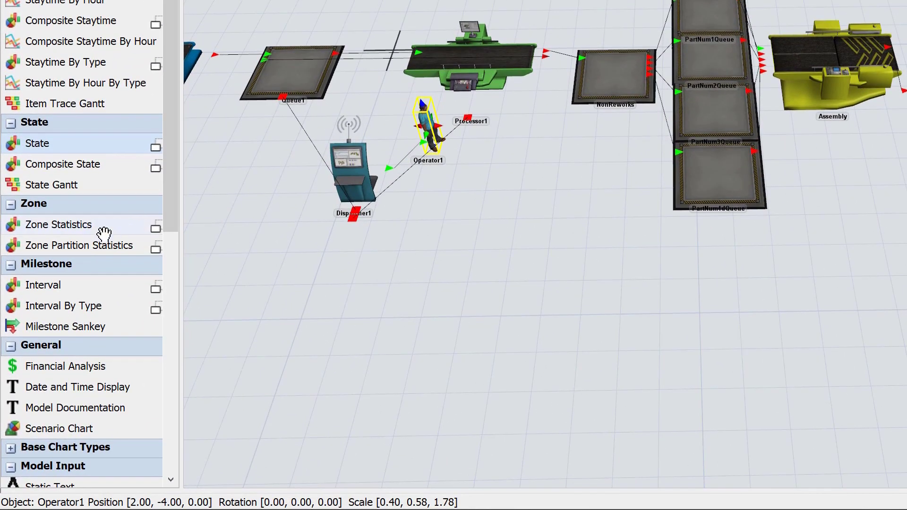
# Step: Place a Scenario Chart below the pie charts, based on the Processors State Pie Chart with Scenarios 1, 2 and 3, and apply it
pyautogui.moveTo(87, 431); pyautogui.dragTo(716, 272)
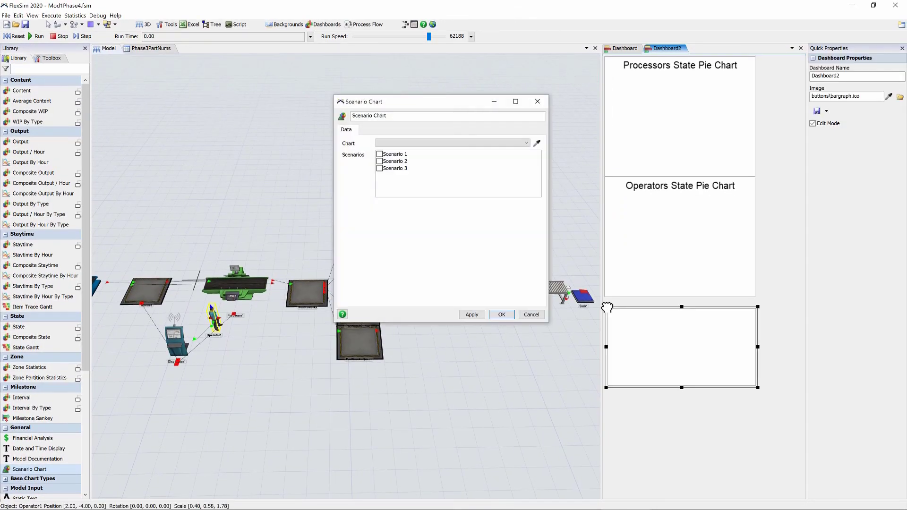
pyautogui.click(400, 144)
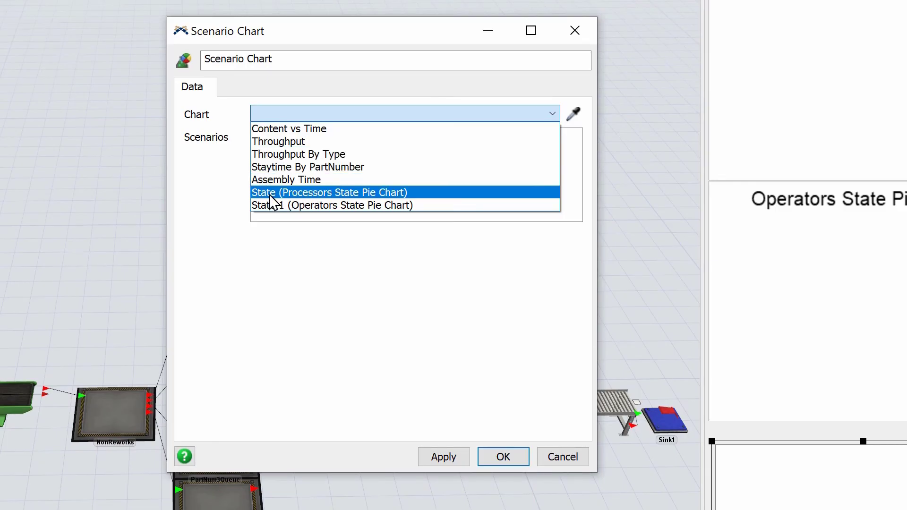
pyautogui.click(386, 193)
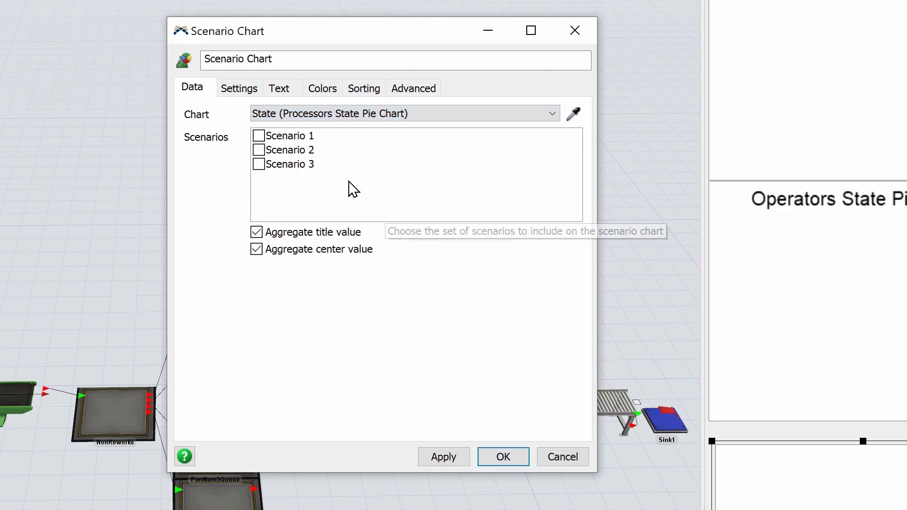
pyautogui.click(259, 136)
pyautogui.click(258, 150)
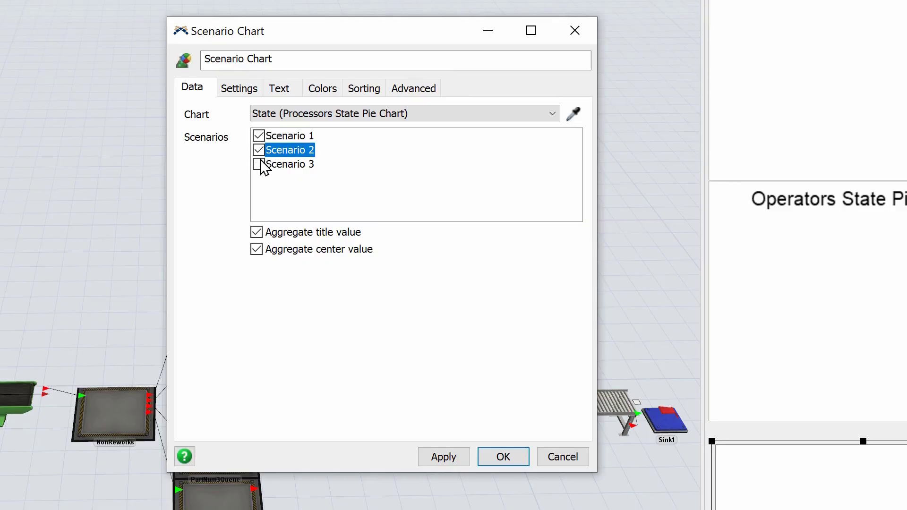
pyautogui.click(259, 164)
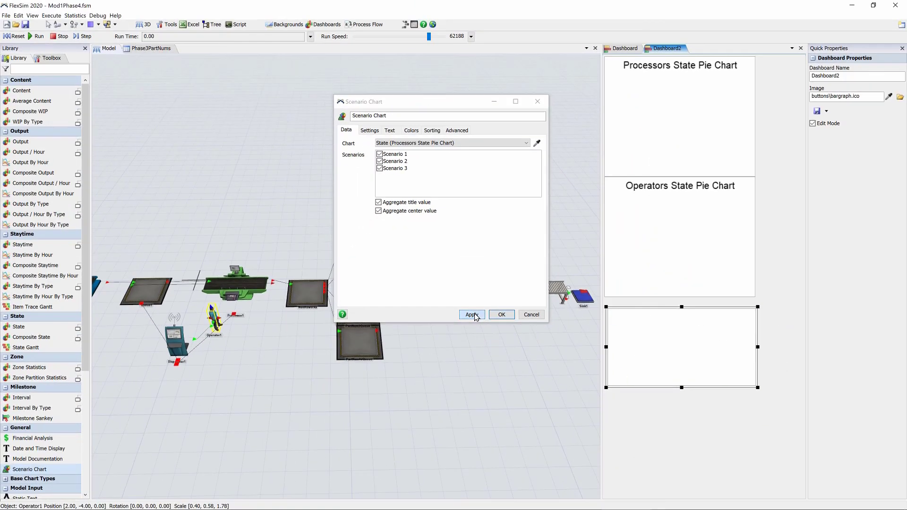
pyautogui.click(467, 347)
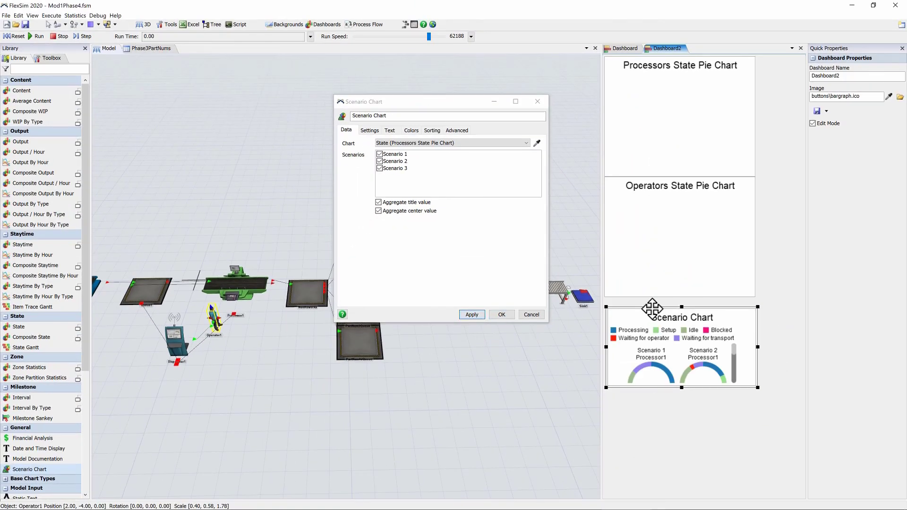
# Step: Align the scenario chart under the operators chart, enlarge it to show all processor pies, and accept its properties
pyautogui.moveTo(652, 310); pyautogui.dragTo(649, 299)
pyautogui.moveTo(755, 377); pyautogui.dragTo(819, 479)
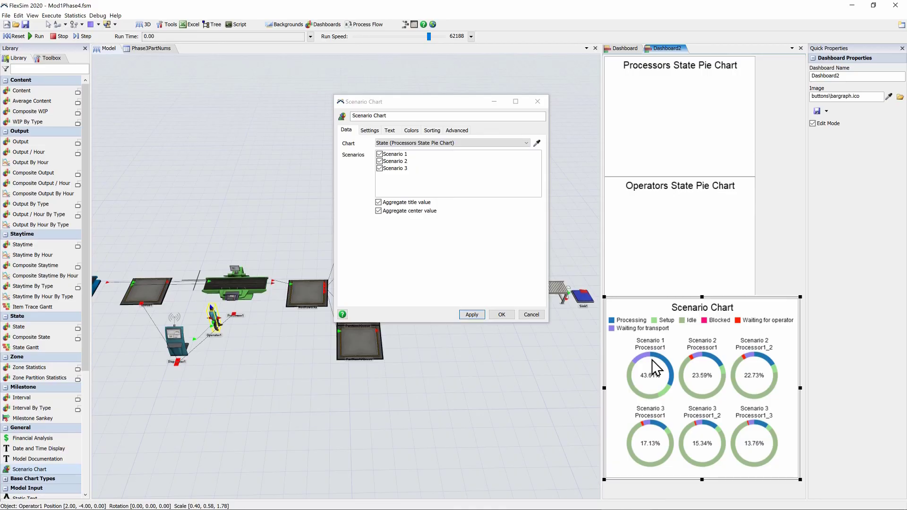
pyautogui.moveTo(702, 479); pyautogui.dragTo(702, 497)
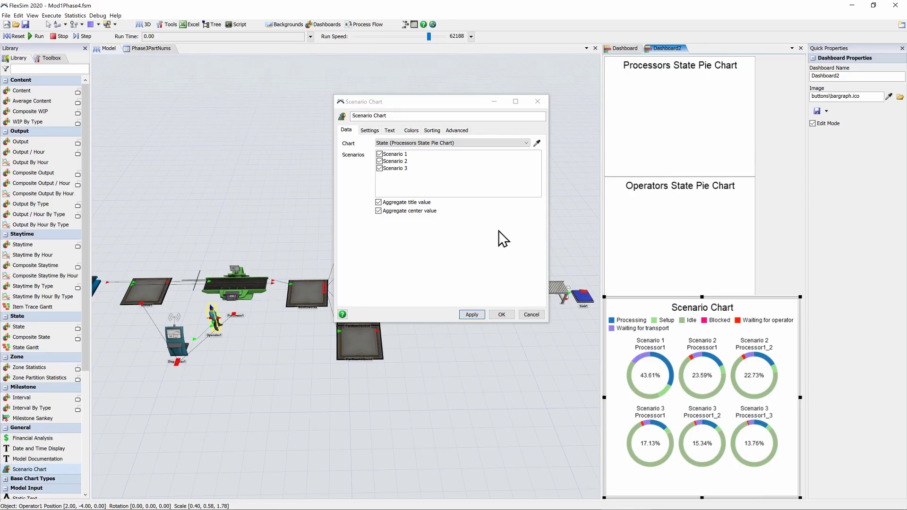
pyautogui.click(501, 315)
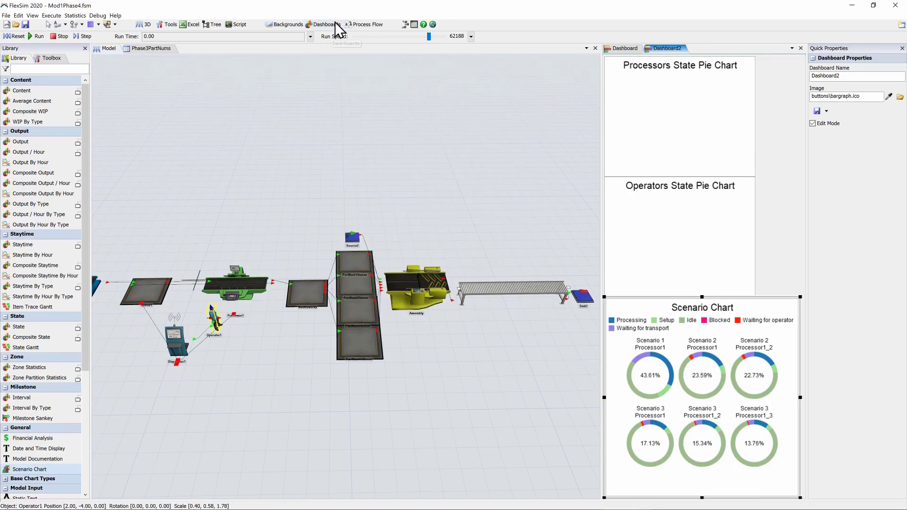
# Step: Widen the dashboard pane and place a second Scenario Chart beside the pie charts, moving its properties window clear of the dashboard
pyautogui.moveTo(603, 108); pyautogui.dragTo(427, 134)
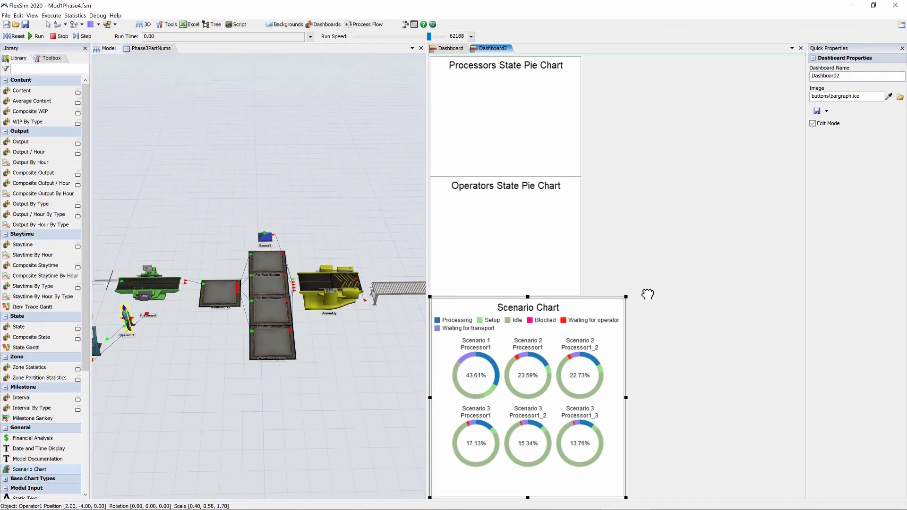
pyautogui.moveTo(647, 294); pyautogui.dragTo(590, 101)
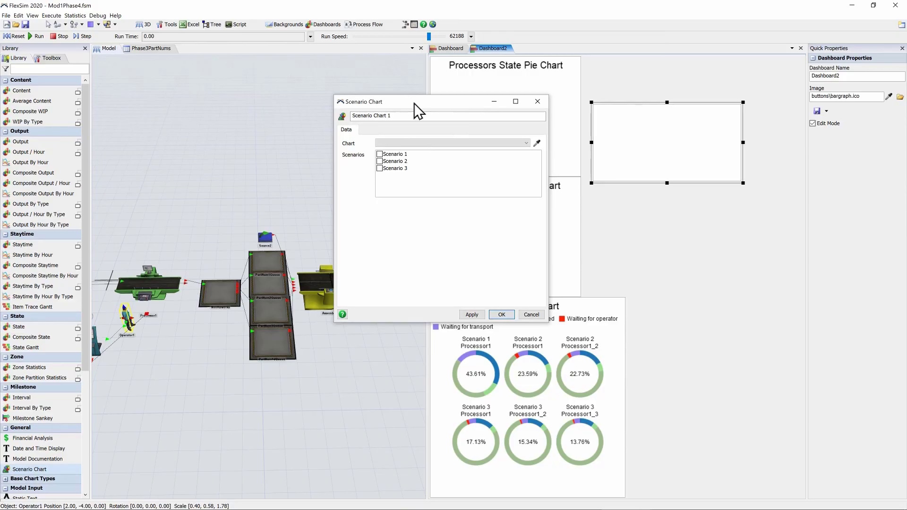
pyautogui.moveTo(414, 103); pyautogui.dragTo(284, 142)
# Step: Base the new scenario chart on State 1 (Operators State Pie Chart) and include Scenarios 1, 2 and 3
pyautogui.click(311, 183)
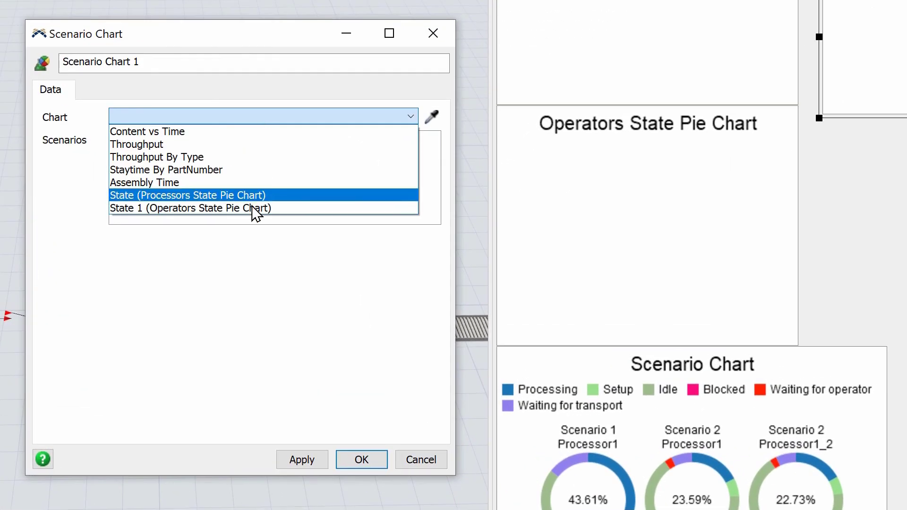
pyautogui.click(238, 208)
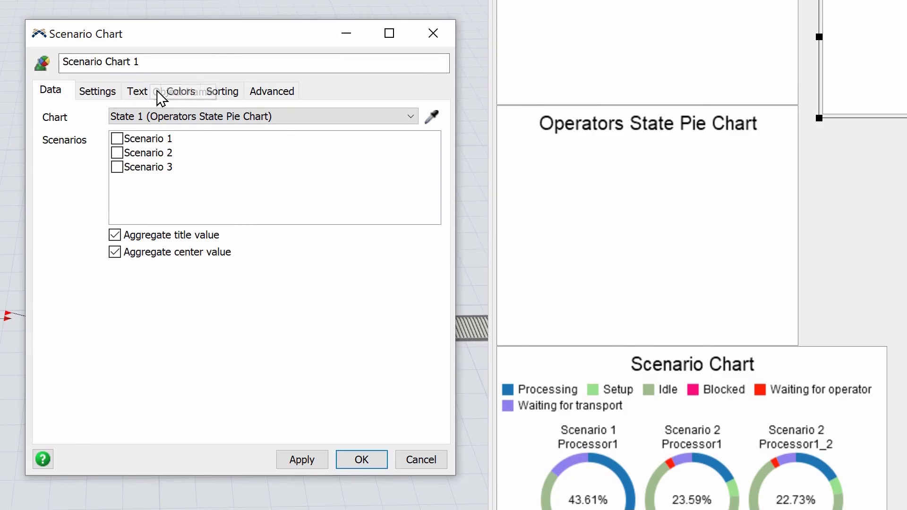
pyautogui.click(118, 140)
pyautogui.click(117, 153)
pyautogui.click(117, 167)
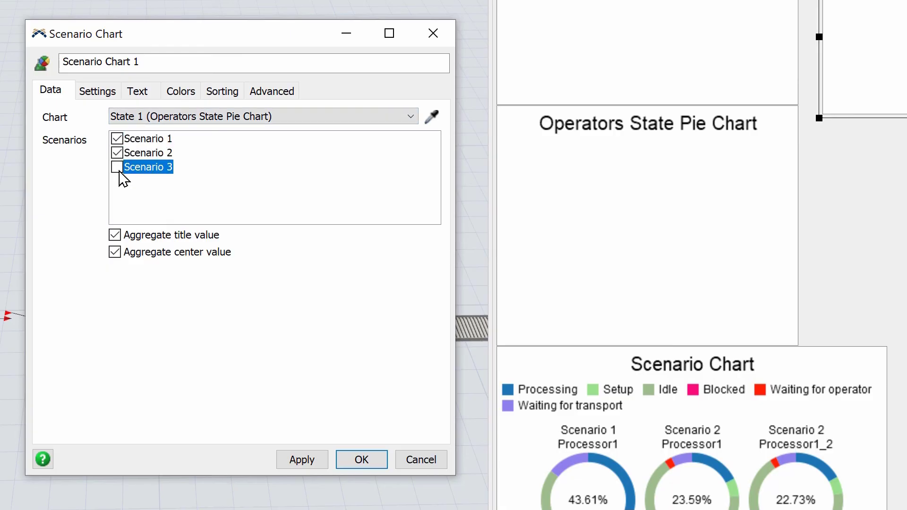
# Step: Give the new scenario chart the custom title "Operator States", and move it up and enlarge it to show all operator pies
pyautogui.click(153, 93)
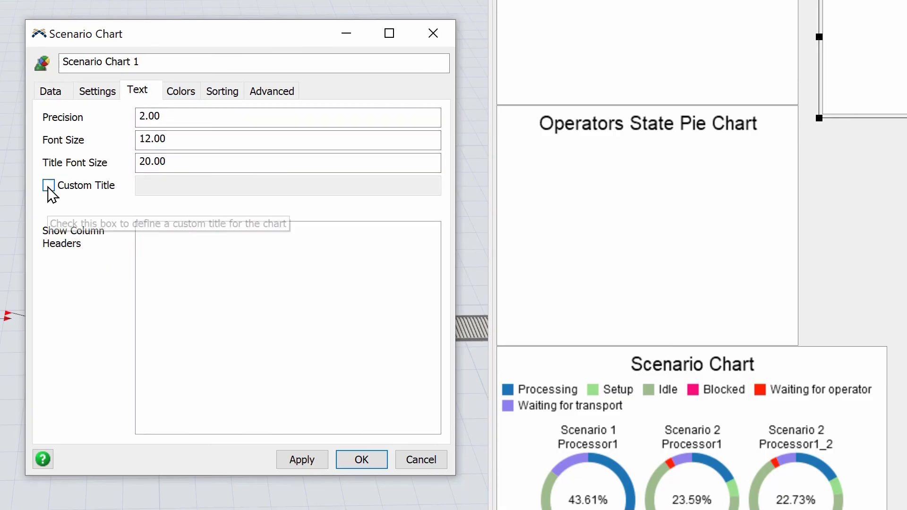
pyautogui.click(49, 186)
pyautogui.click(183, 184)
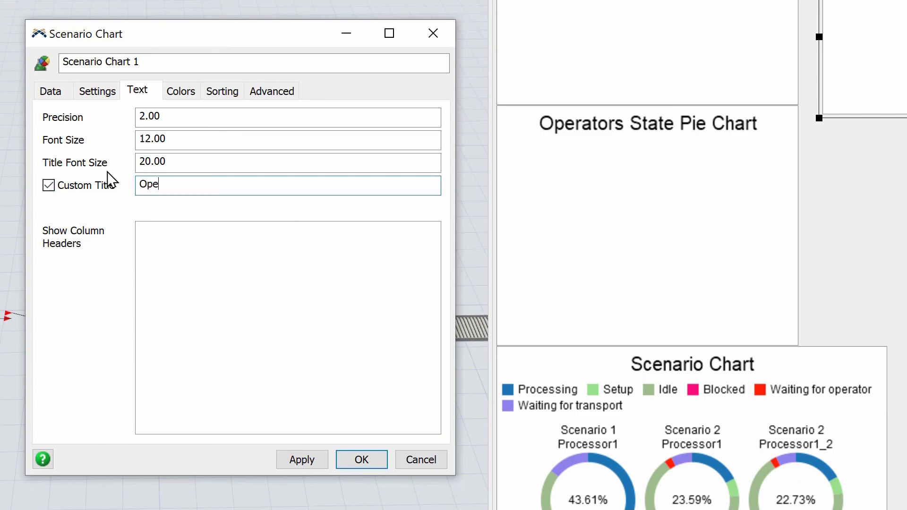
pyautogui.write('Operator States')
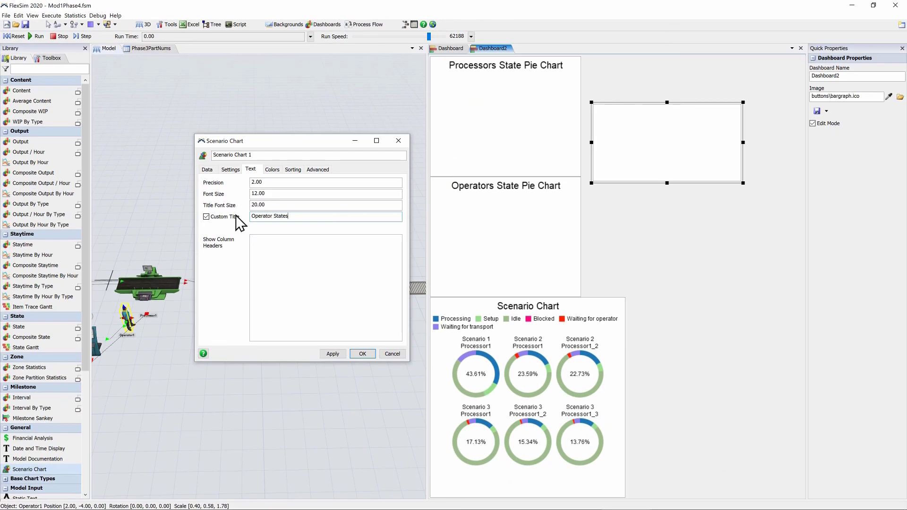
pyautogui.click(362, 354)
pyautogui.moveTo(680, 99); pyautogui.dragTo(675, 66)
pyautogui.moveTo(743, 145); pyautogui.dragTo(792, 257)
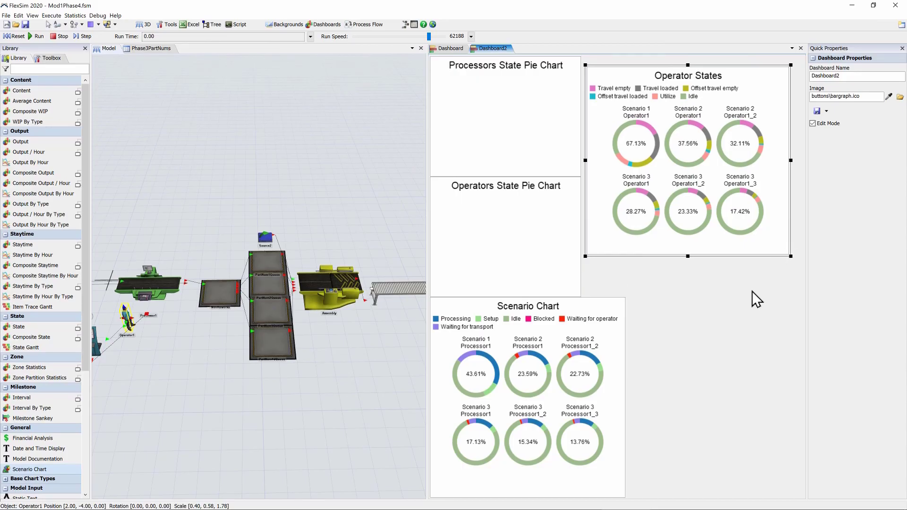
# Step: Give the scenario chart below the two pie charts the custom title "Processor States"
pyautogui.doubleClick(605, 333)
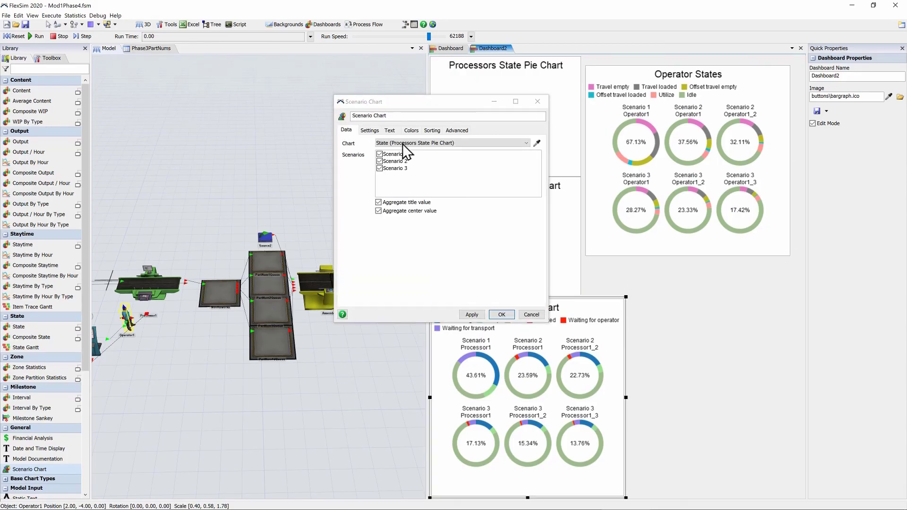
pyautogui.click(390, 131)
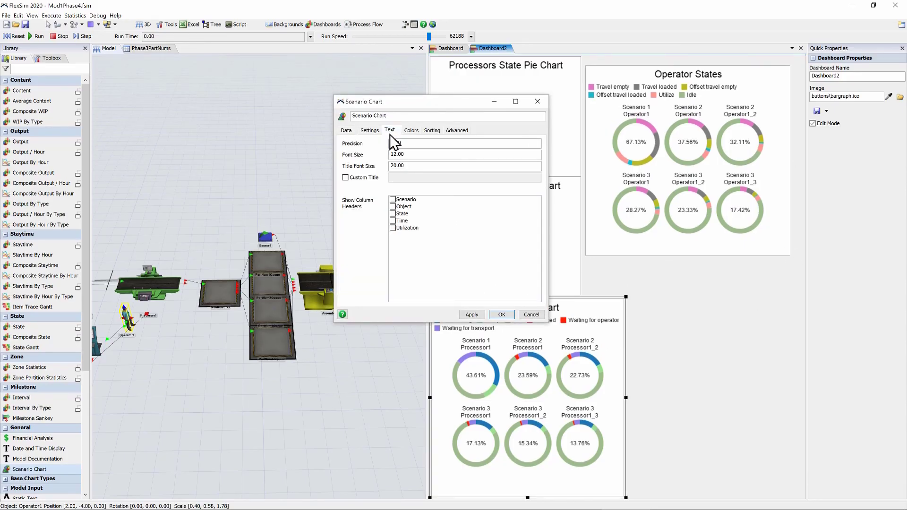
pyautogui.click(353, 179)
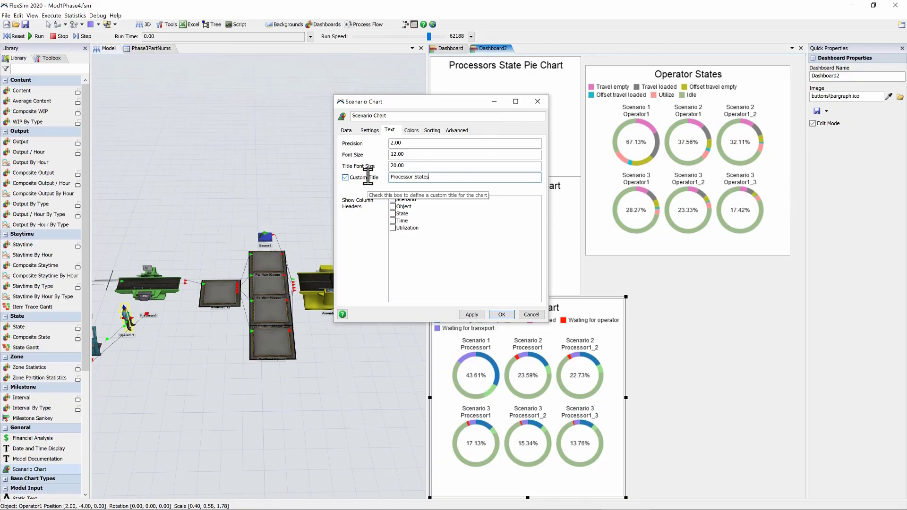
pyautogui.click(509, 314)
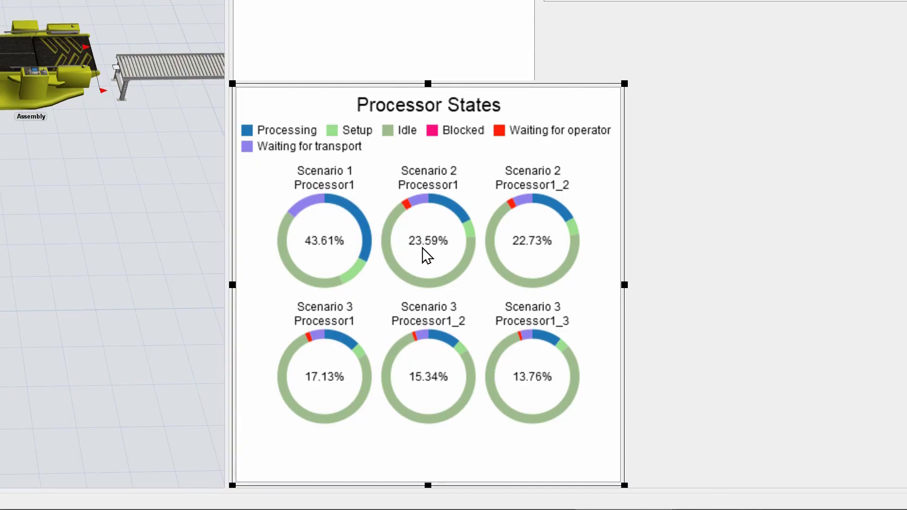
# Step: Inspect the state shares of the Scenario 1 pies in the Processor States and Operator States charts, comparing them with Scenarios 2 and 3
pyautogui.moveTo(578, 246)
pyautogui.moveTo(313, 201)
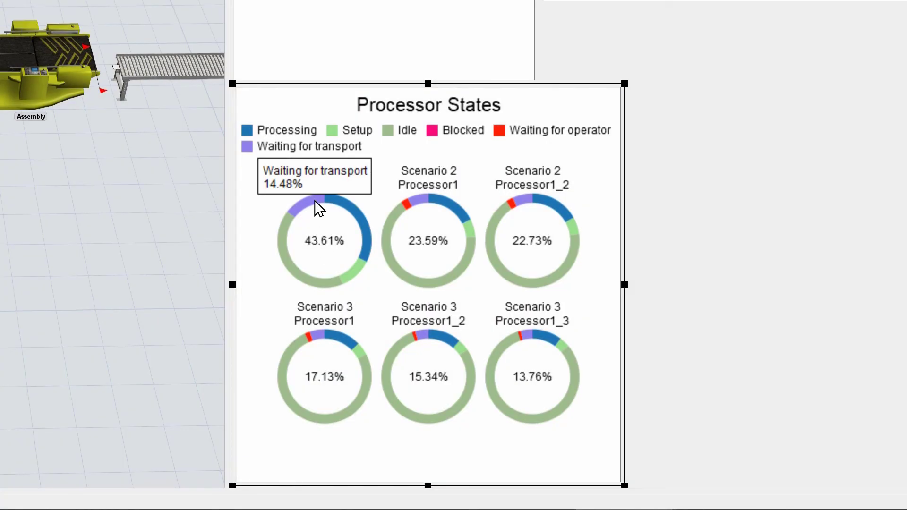
pyautogui.moveTo(351, 217)
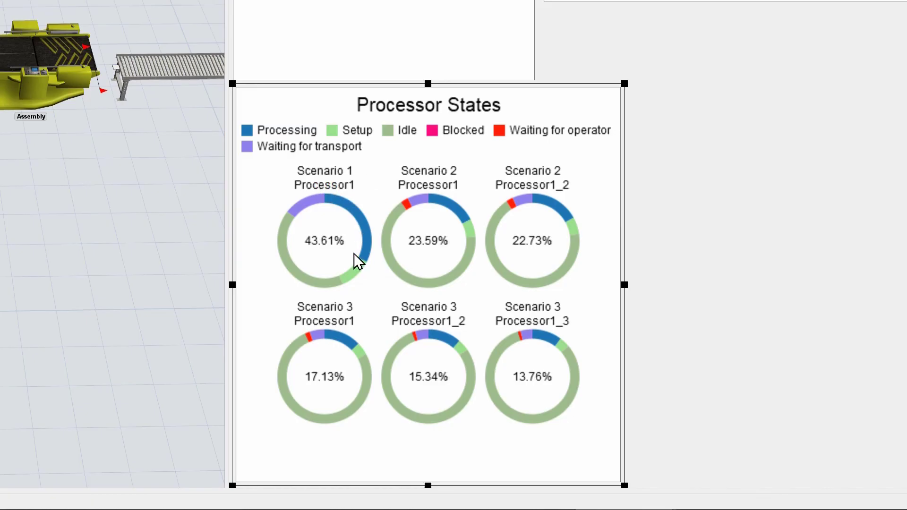
pyautogui.moveTo(351, 273)
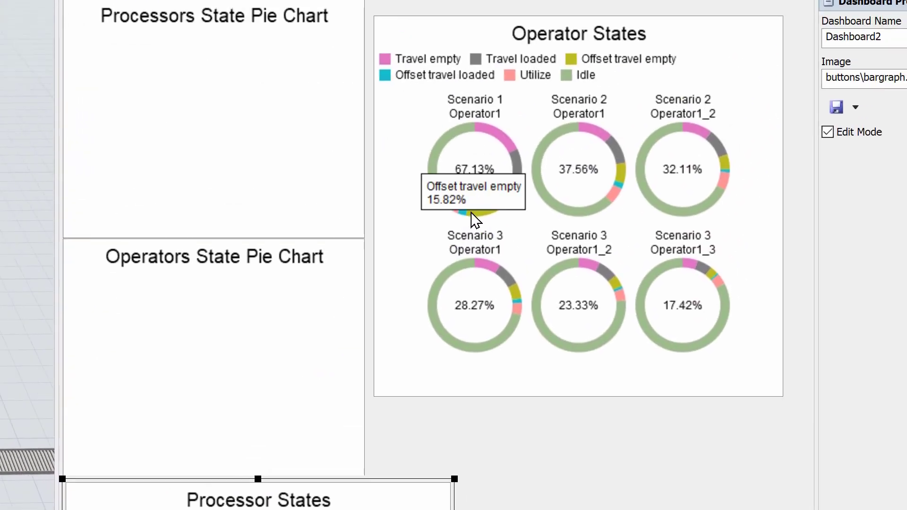
pyautogui.click(405, 225)
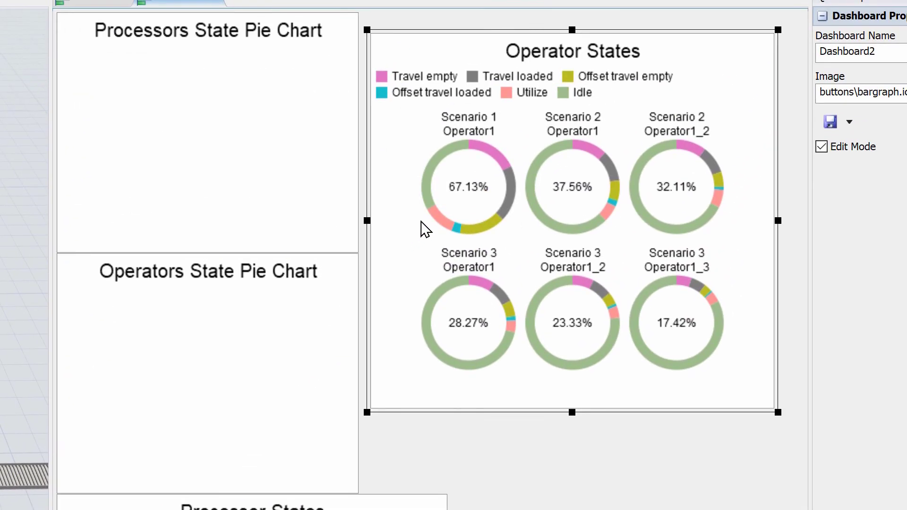